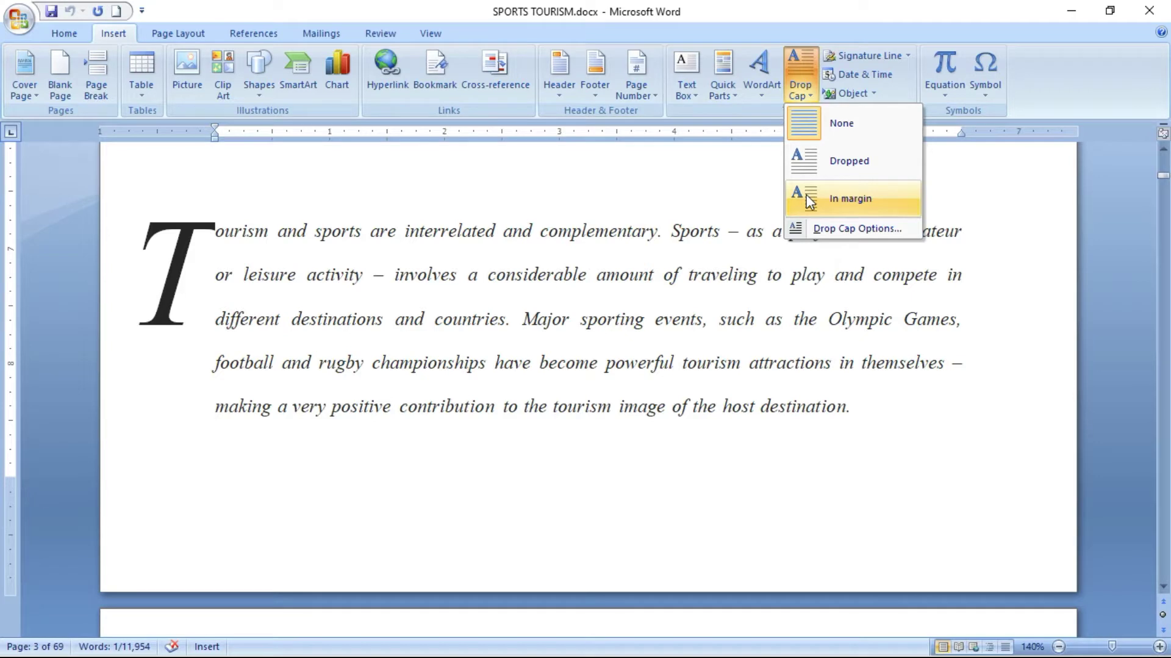
- Give the paragraph's initial T a drop cap positioned in the margin through the drop cap options
{"action": "left_click", "coordinate": [806, 231]}
{"action": "left_click_drag", "start_coordinate": [567, 210], "coordinate": [650, 140]}
{"action": "left_click", "coordinate": [670, 190]}
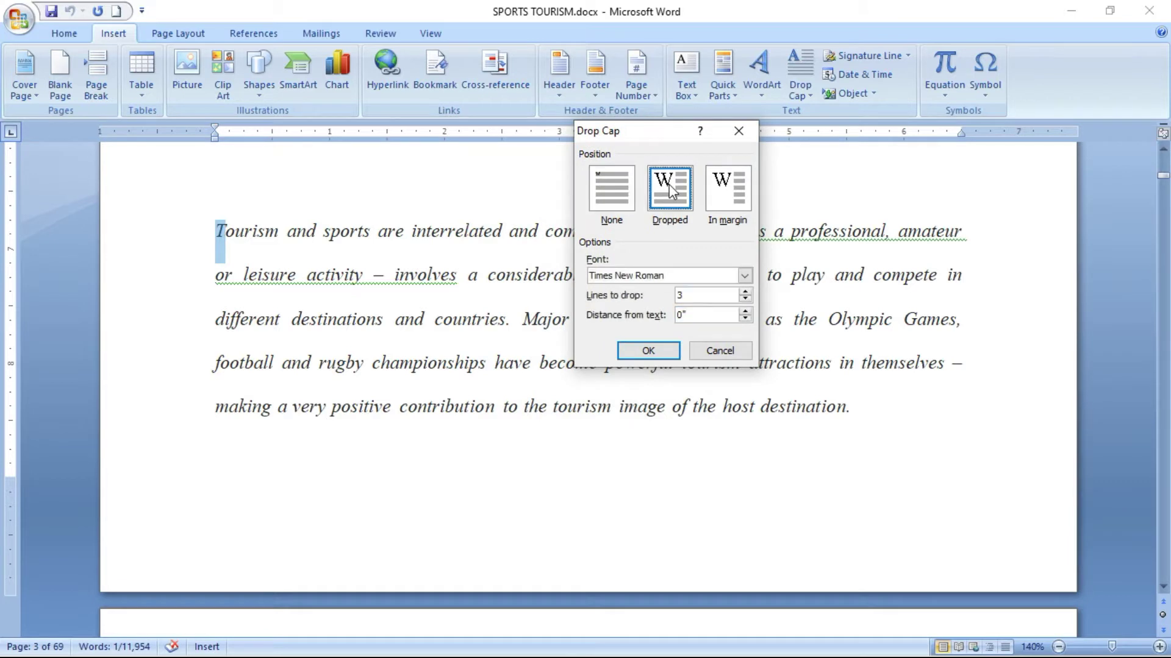
{"action": "left_click", "coordinate": [727, 189]}
{"action": "key", "text": "Return"}
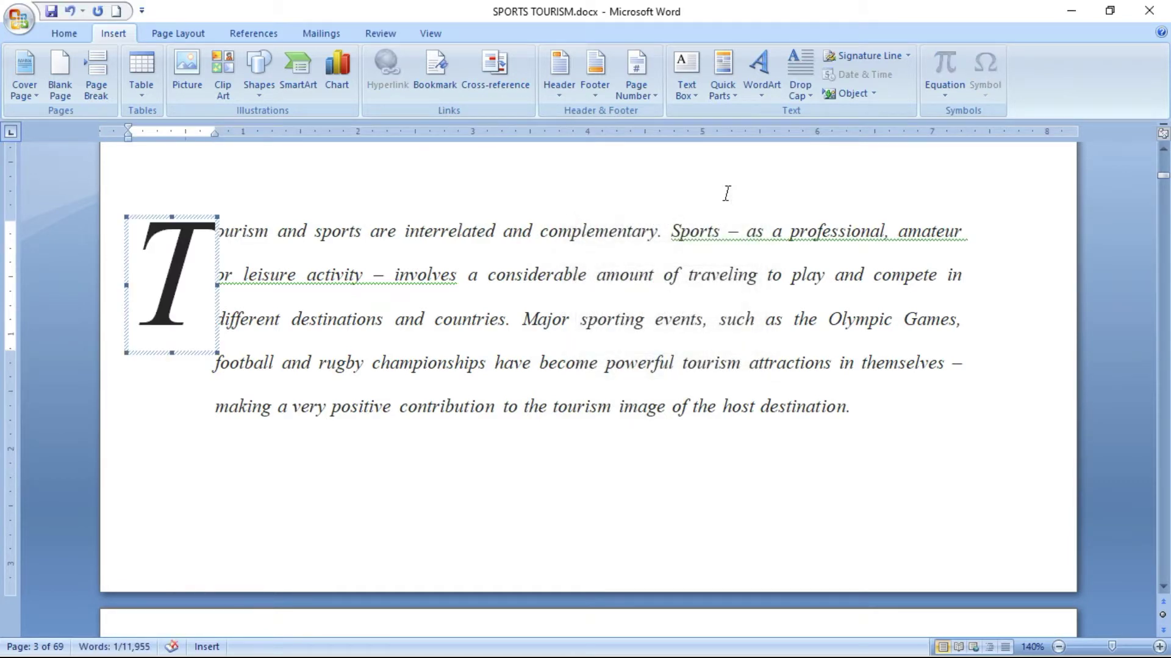
- Change the initial T's drop cap to the Dropped position with 4 lines to drop
{"action": "key", "text": "alt+n"}
{"action": "key", "text": "r"}
{"action": "key", "text": "d"}
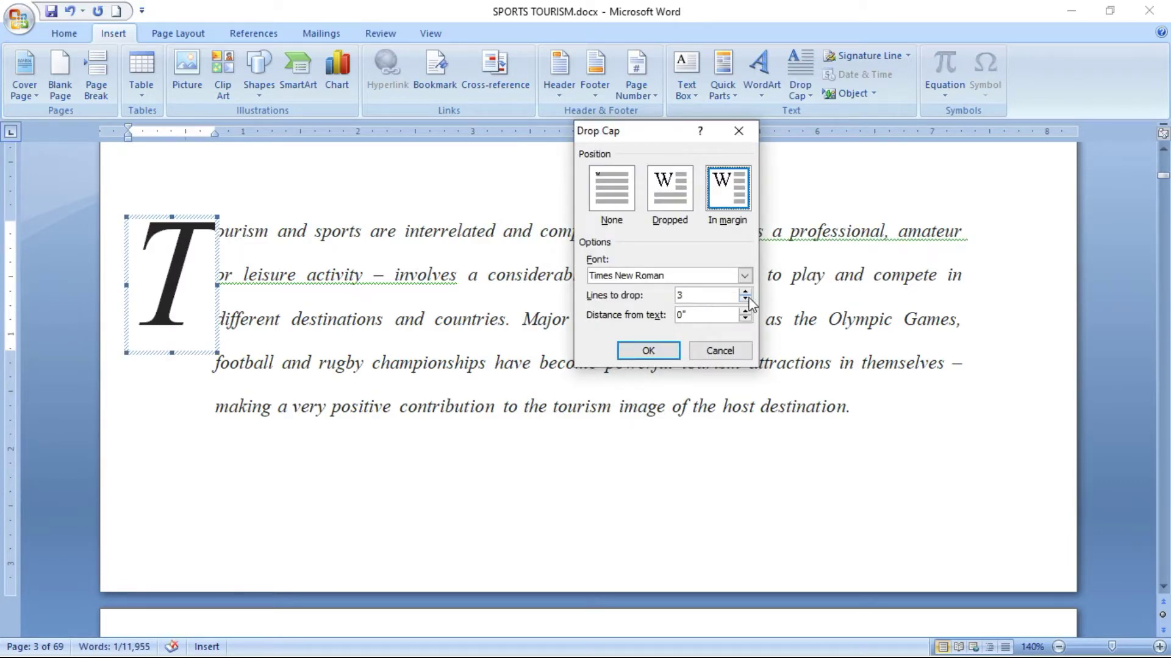
{"action": "key", "text": "alt+d"}
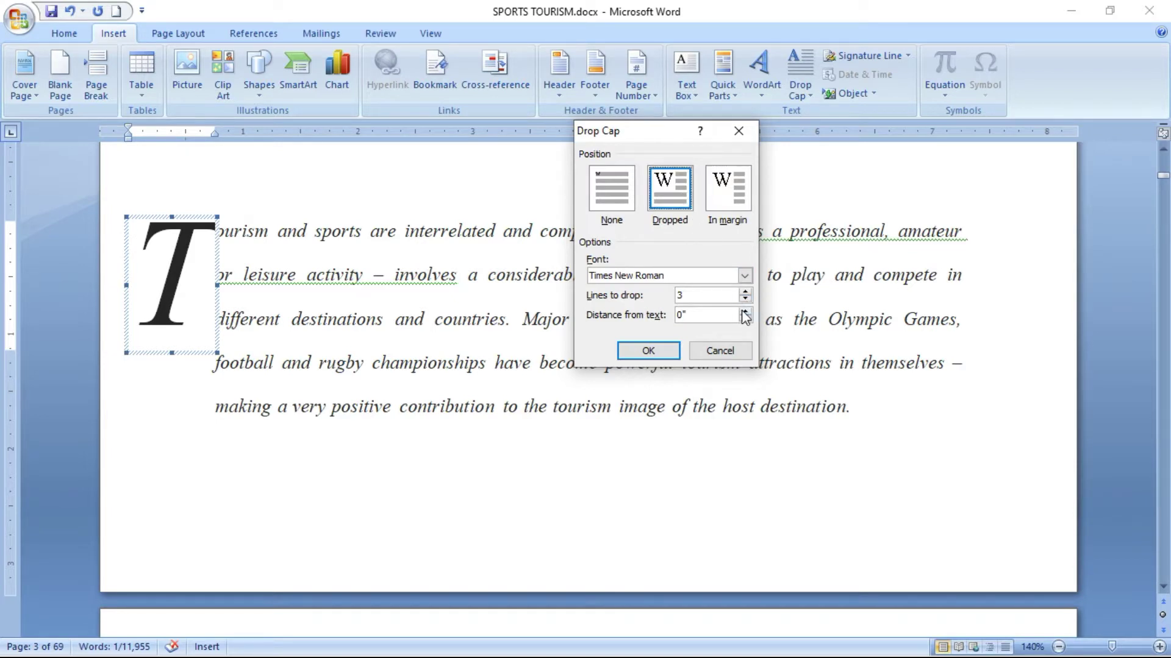
{"action": "left_click", "coordinate": [746, 292]}
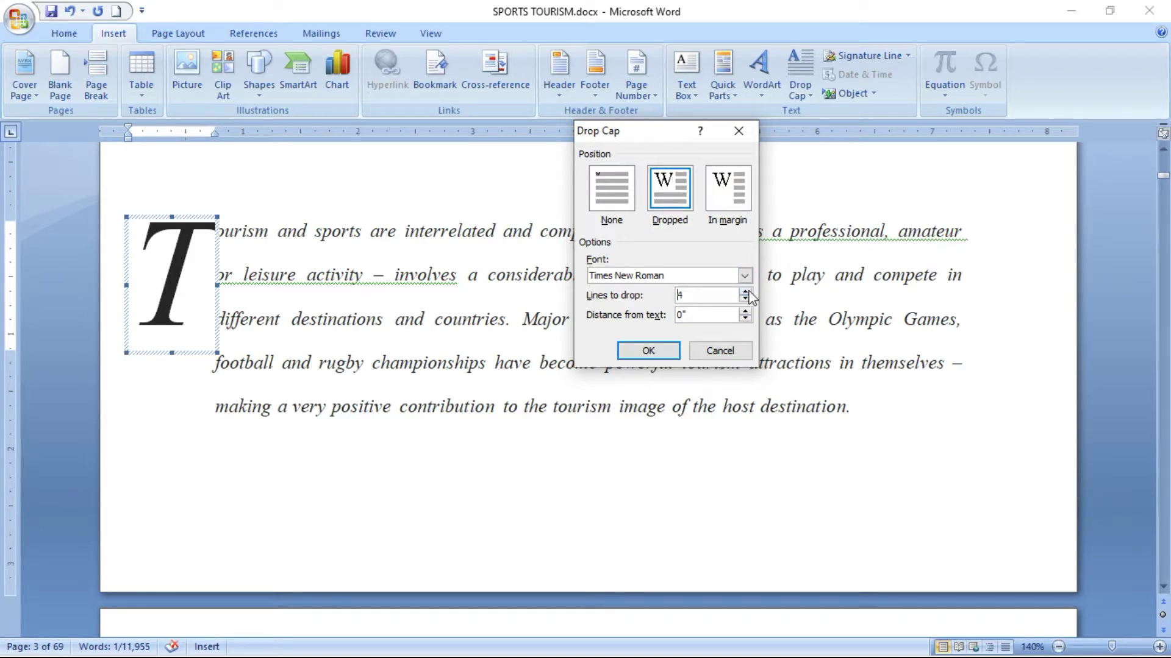
{"action": "left_click", "coordinate": [649, 352]}
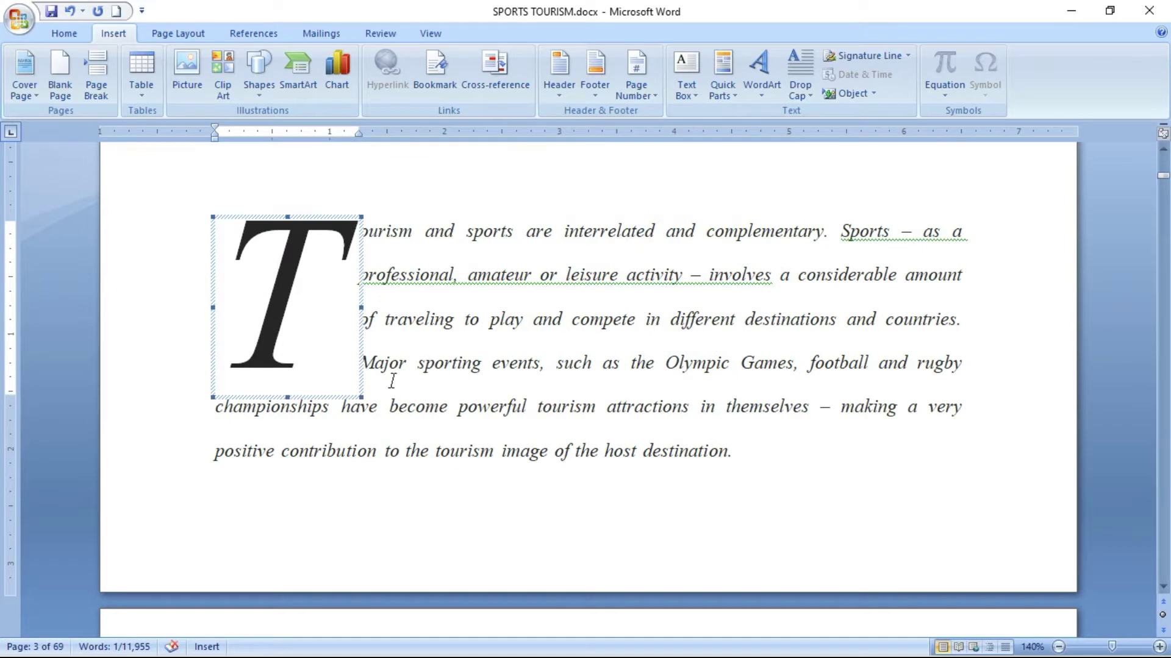
{"action": "left_click", "coordinate": [394, 363]}
{"action": "left_click_drag", "start_coordinate": [388, 235], "coordinate": [438, 247]}
{"action": "left_click_drag", "start_coordinate": [377, 278], "coordinate": [438, 287]}
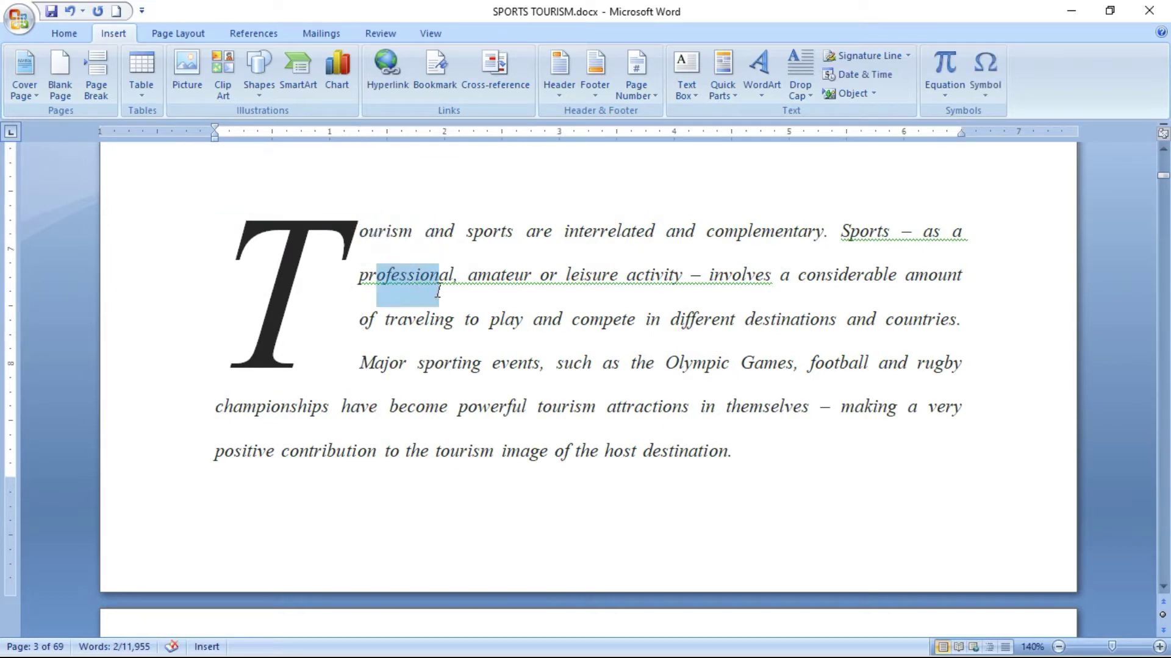
{"action": "left_click_drag", "start_coordinate": [381, 330], "coordinate": [440, 330]}
{"action": "left_click_drag", "start_coordinate": [389, 364], "coordinate": [465, 369]}
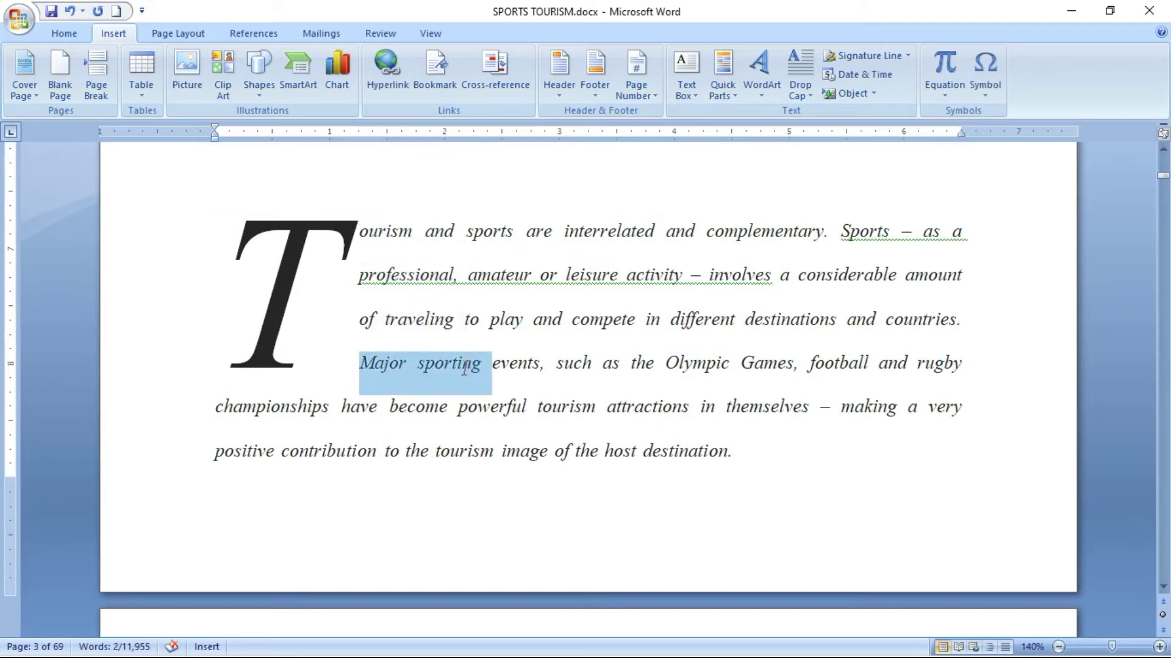
- Set the drop cap T to drop 2 lines
{"action": "left_click", "coordinate": [272, 278]}
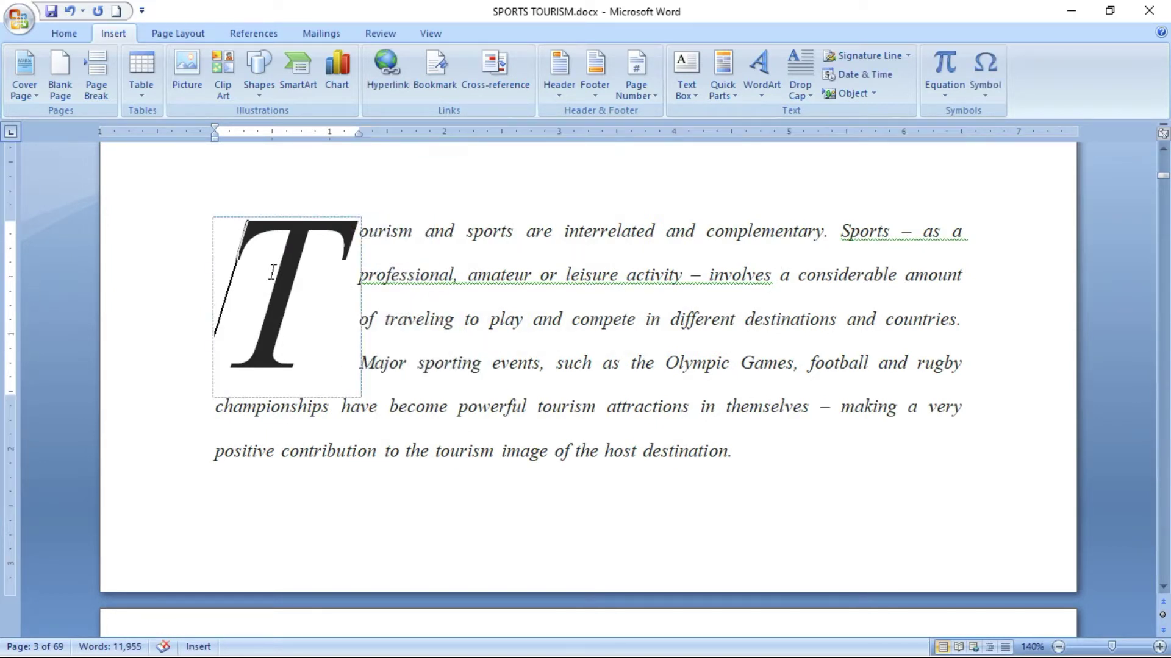
{"action": "left_click", "coordinate": [761, 100]}
{"action": "left_click", "coordinate": [808, 91]}
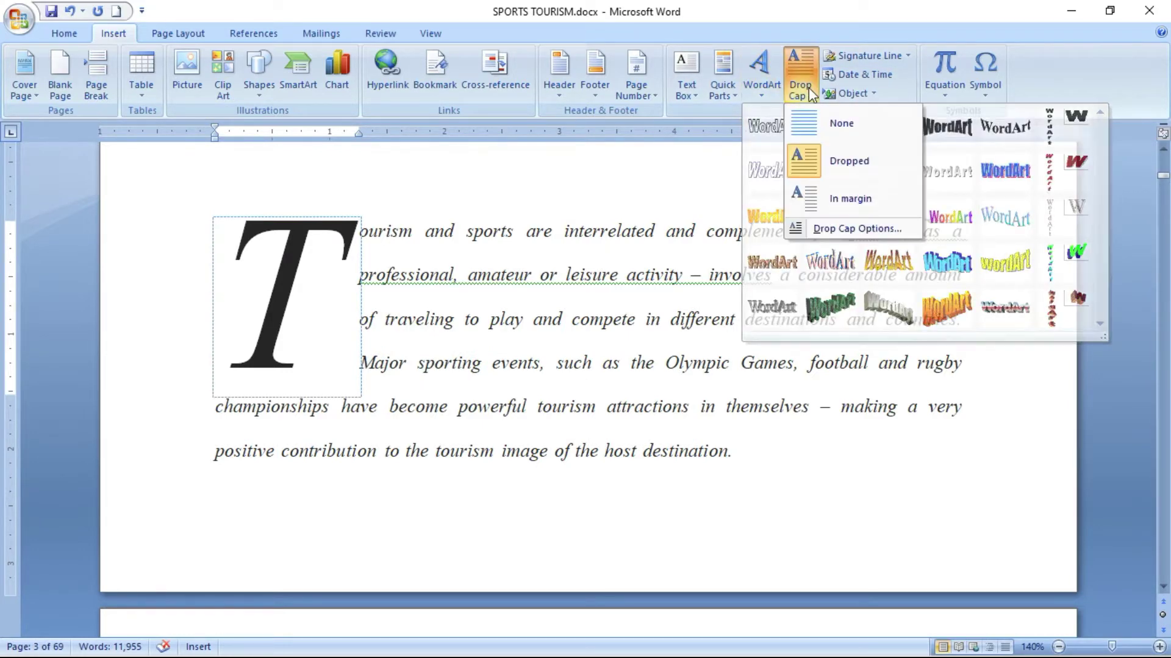
{"action": "left_click", "coordinate": [819, 230]}
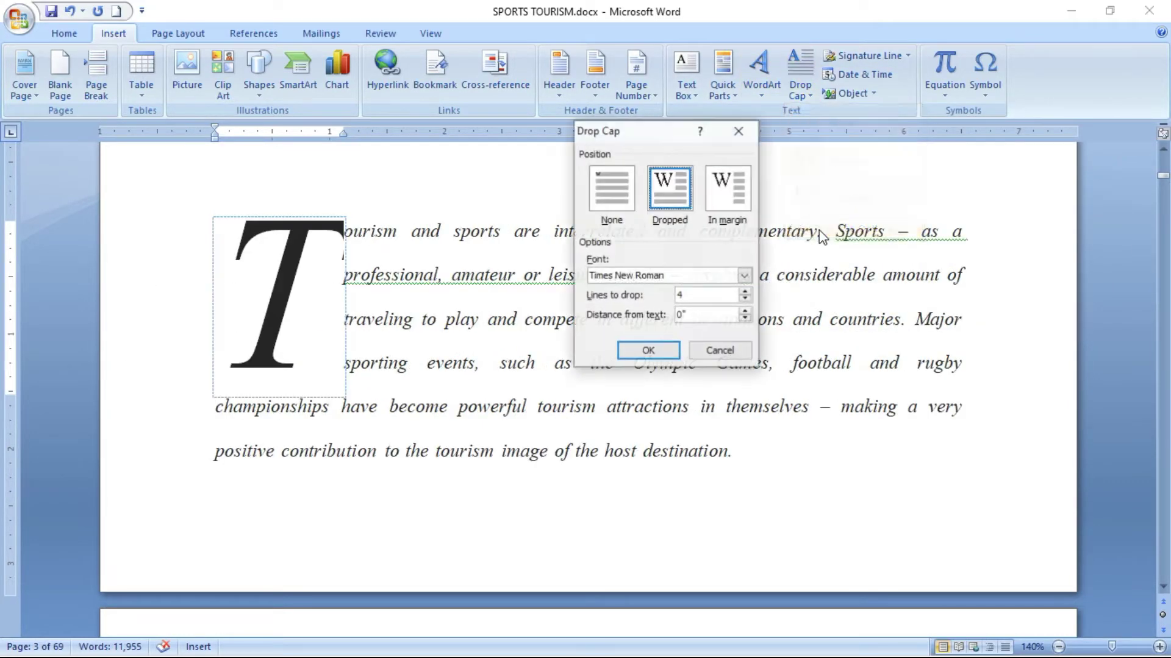
{"action": "left_click", "coordinate": [745, 299]}
{"action": "left_click", "coordinate": [745, 298]}
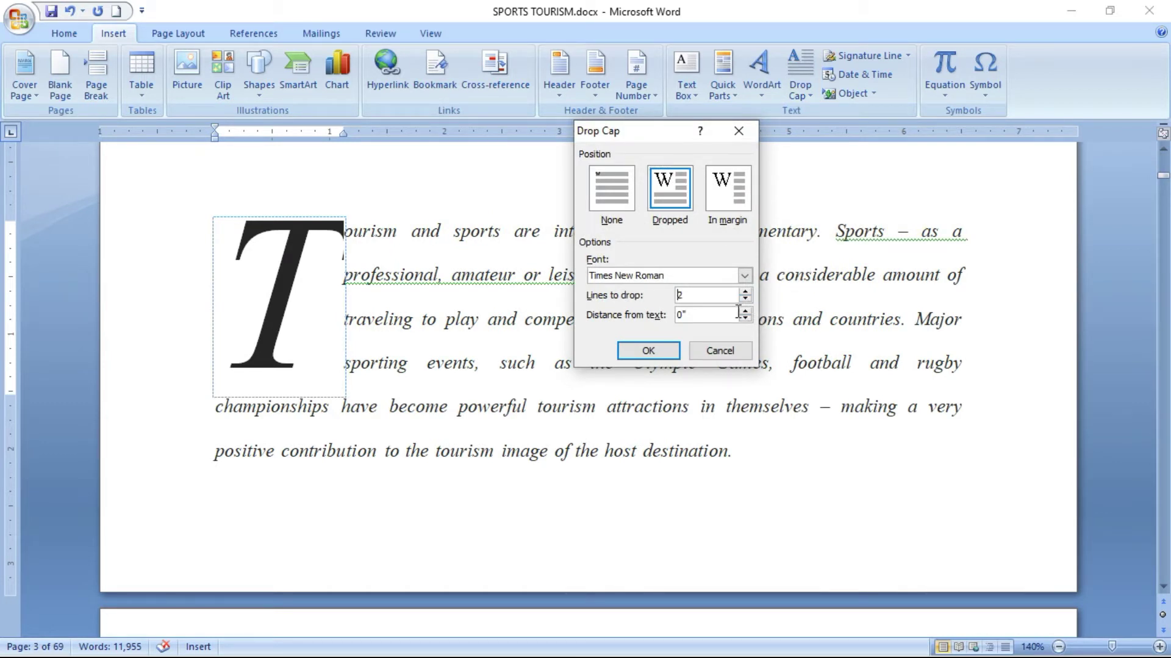
{"action": "left_click", "coordinate": [660, 363]}
- Increase the distance between the drop cap T and the paragraph text in the drop cap options
{"action": "left_click_drag", "start_coordinate": [285, 231], "coordinate": [305, 266]}
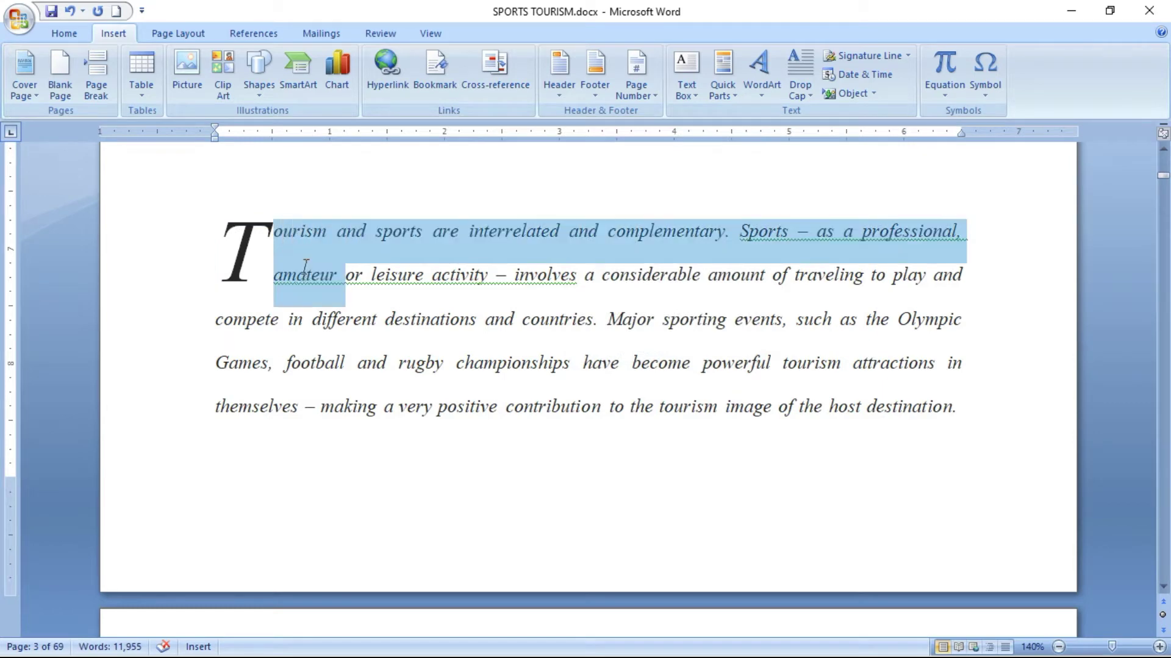
{"action": "left_click", "coordinate": [812, 95]}
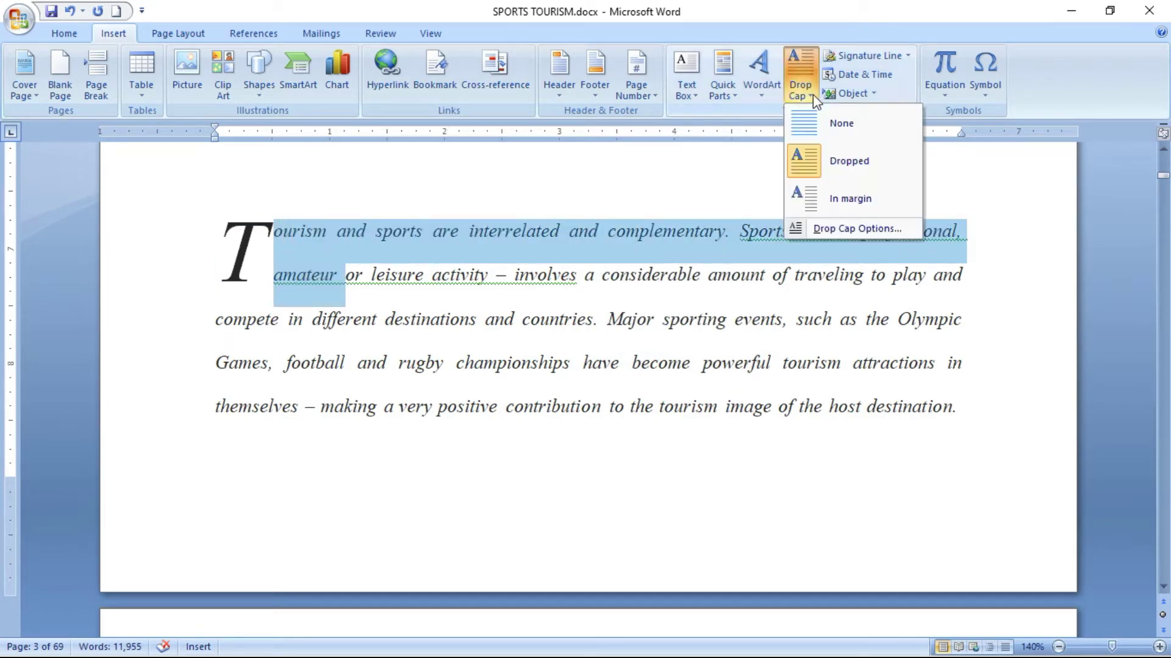
{"action": "left_click", "coordinate": [804, 230]}
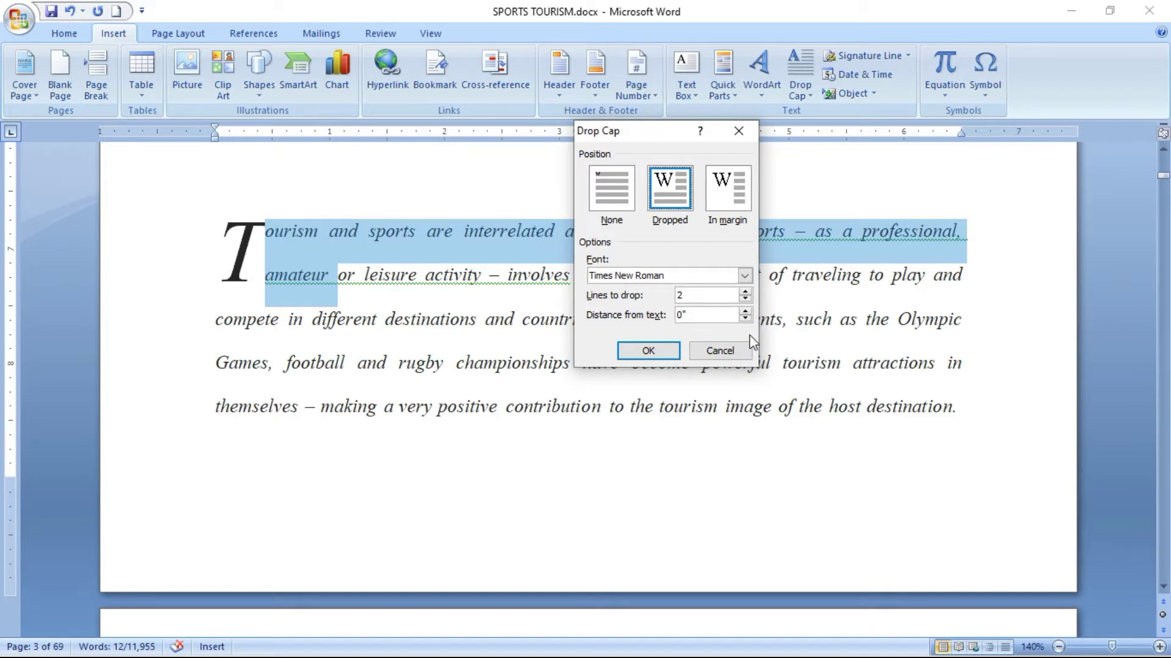
{"action": "left_click", "coordinate": [746, 311]}
{"action": "left_click", "coordinate": [628, 352]}
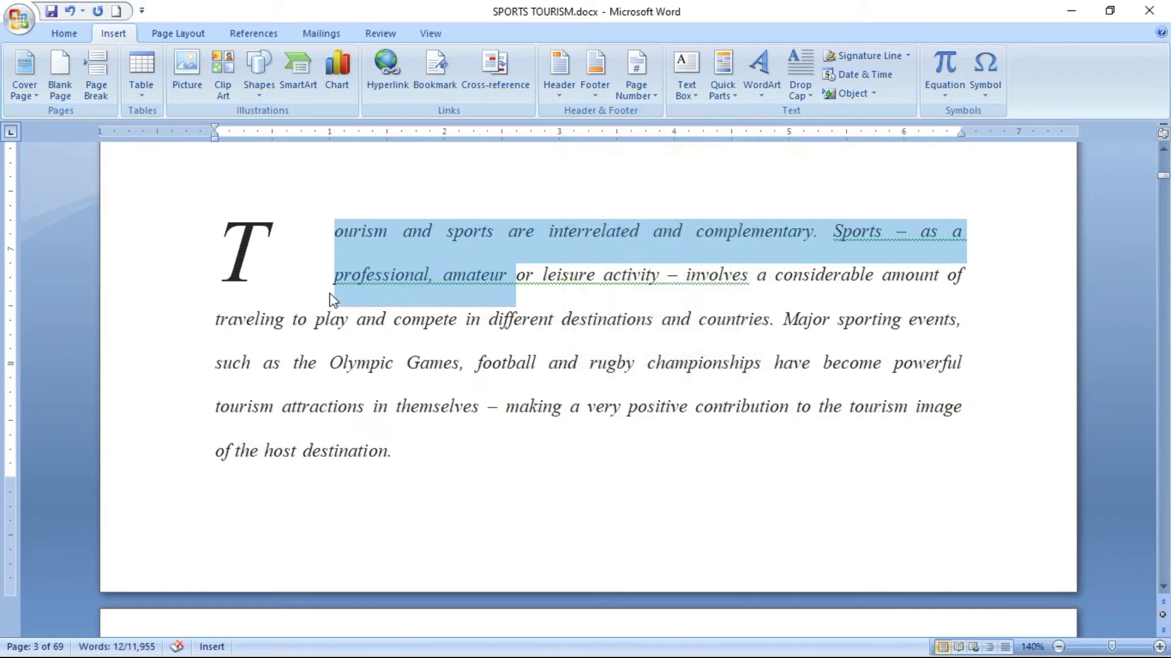
- Set the drop cap's distance from the text to 0.3"
{"action": "left_click", "coordinate": [811, 97]}
{"action": "left_click", "coordinate": [813, 229]}
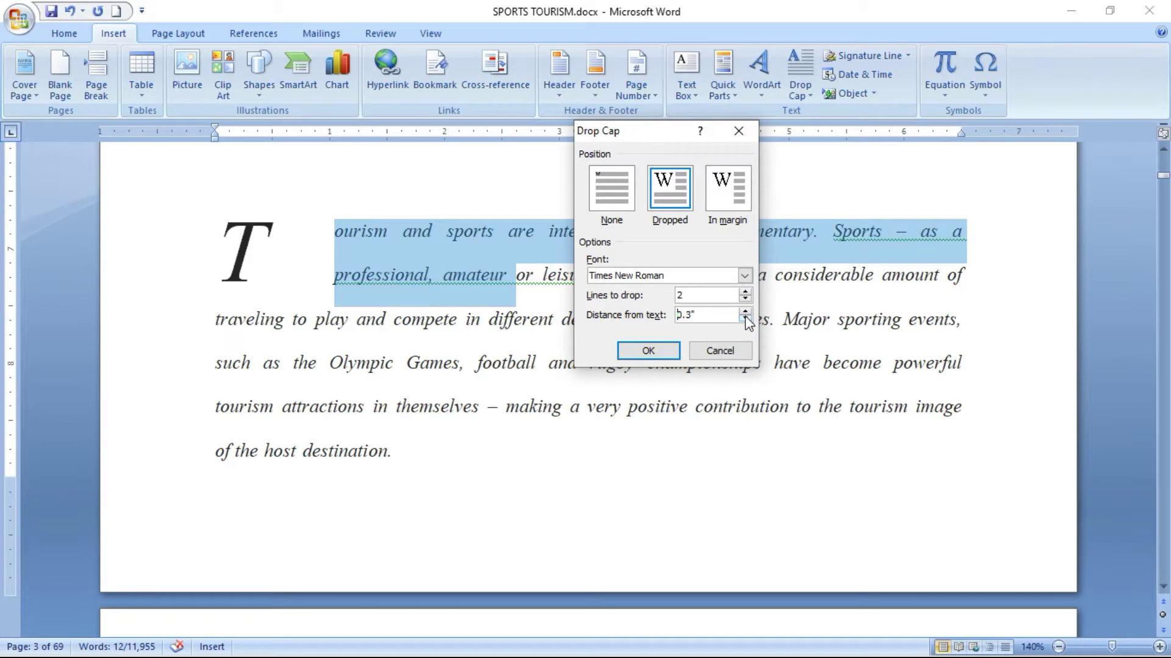
{"action": "left_click", "coordinate": [647, 352]}
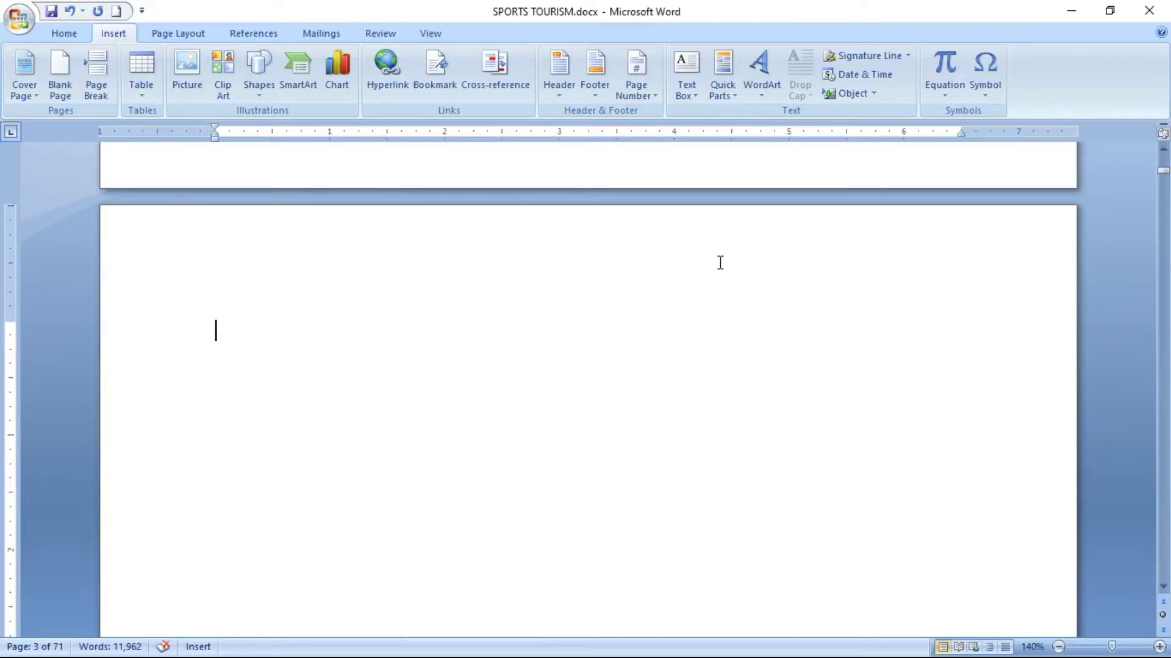
- Insert WordArt reading EDUCRAWL in the brown-to-yellow gradient style with a shadow and enlarge it to about 2.05" high by 6.81" wide
{"action": "left_click", "coordinate": [760, 91]}
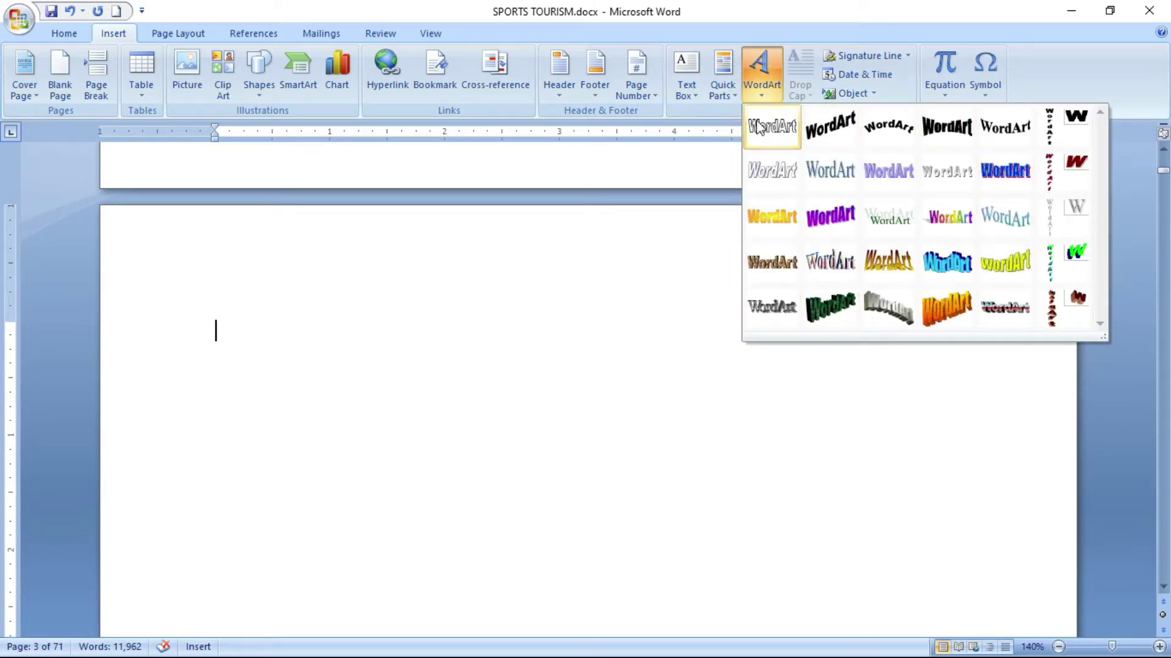
{"action": "left_click", "coordinate": [889, 266]}
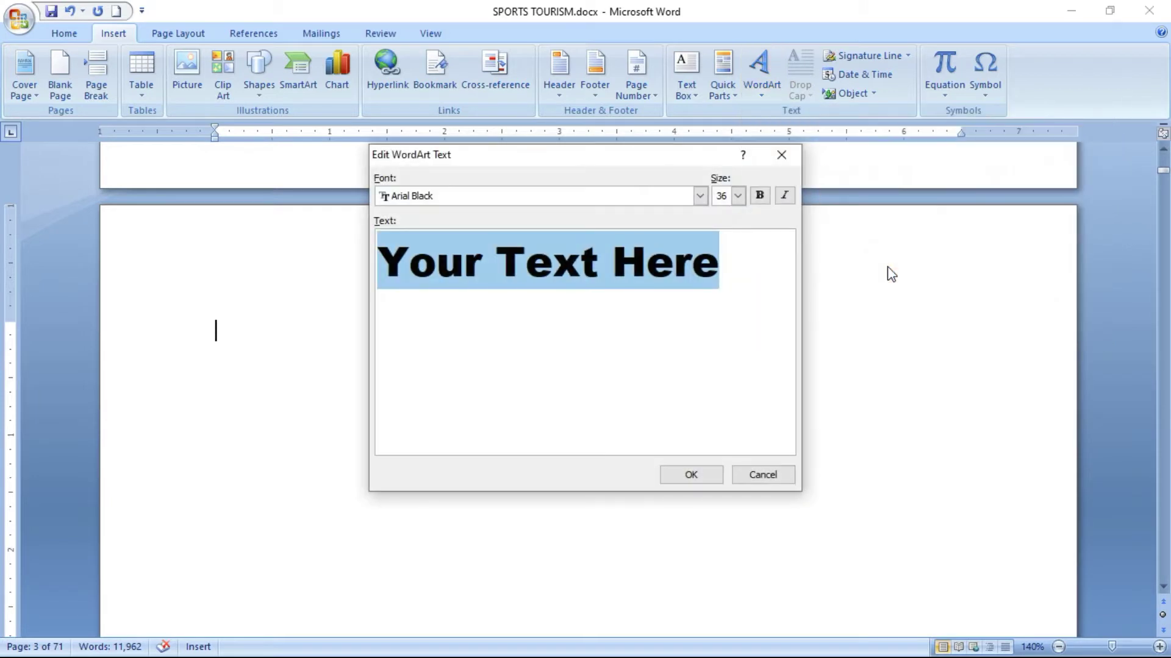
{"action": "type", "text": "ed"}
{"action": "key", "text": "BackSpace"}
{"action": "key", "text": "BackSpace"}
{"action": "type", "text": "EDUCRAWL"}
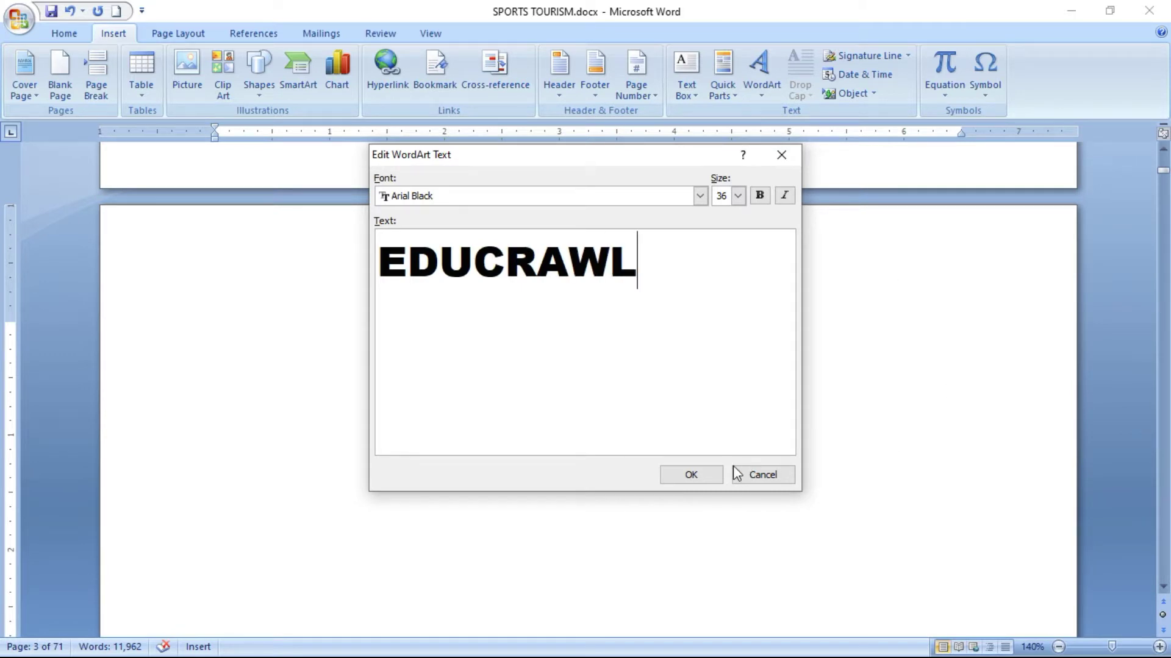
{"action": "left_click", "coordinate": [695, 478]}
{"action": "left_click_drag", "start_coordinate": [488, 403], "coordinate": [996, 556]}
{"action": "scroll", "coordinate": [820, 441], "scroll_direction": "down", "scroll_amount": 1}
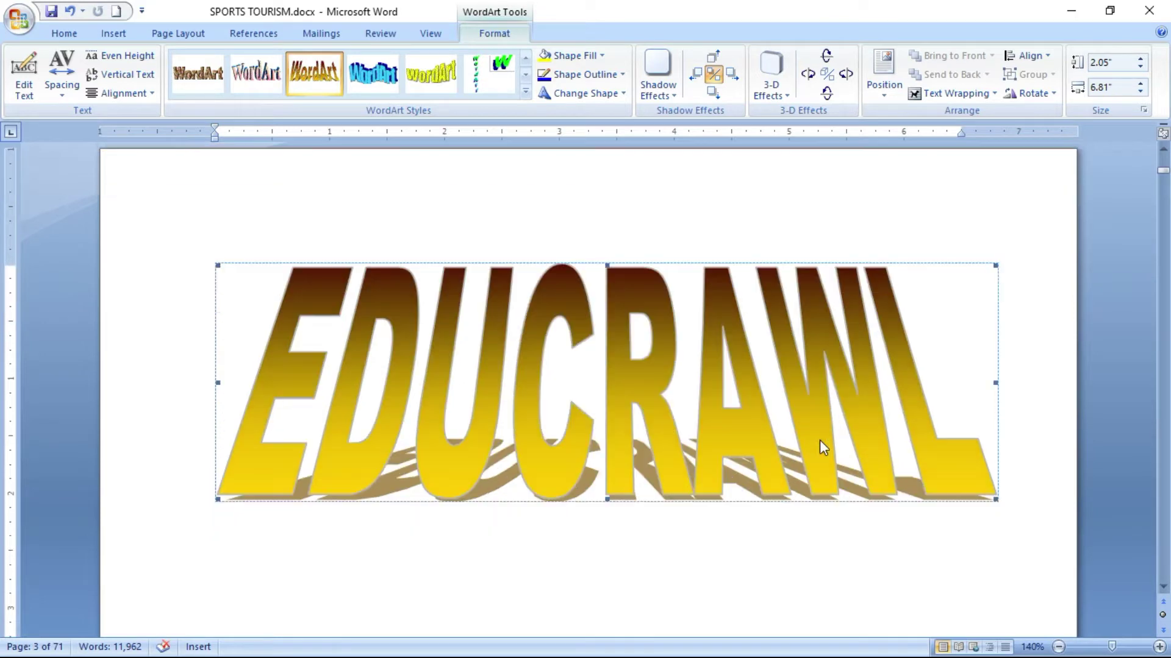
- Fill the EDUCRAWL WordArt with the theme orange and give it a standard red outline
{"action": "left_click", "coordinate": [600, 59]}
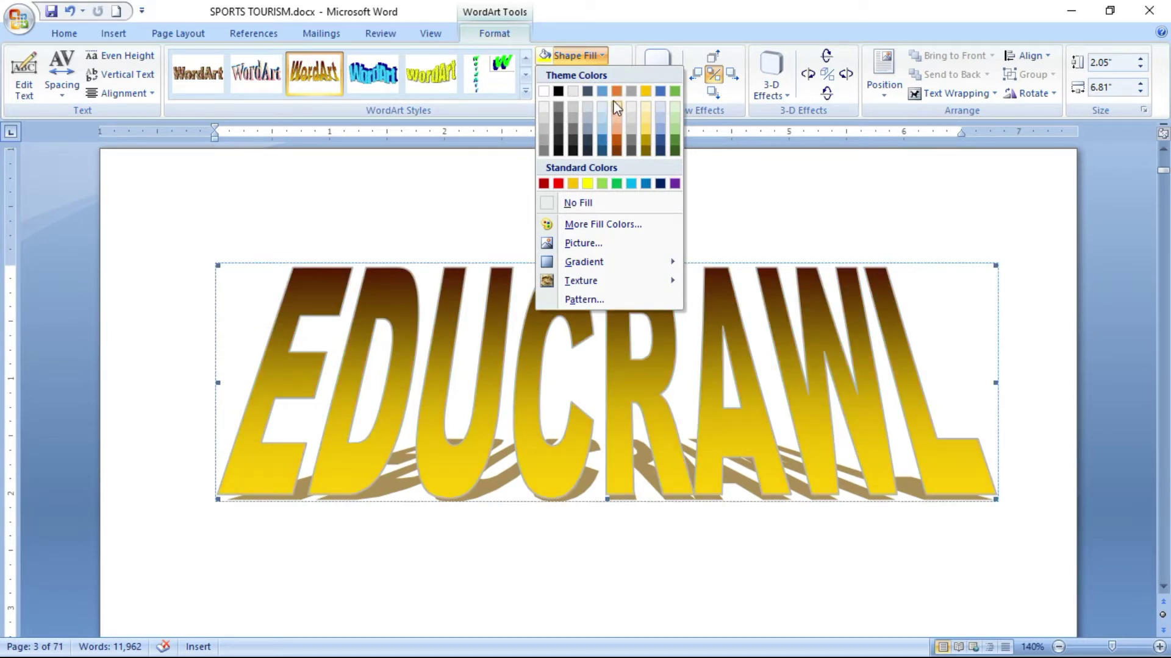
{"action": "left_click", "coordinate": [616, 93]}
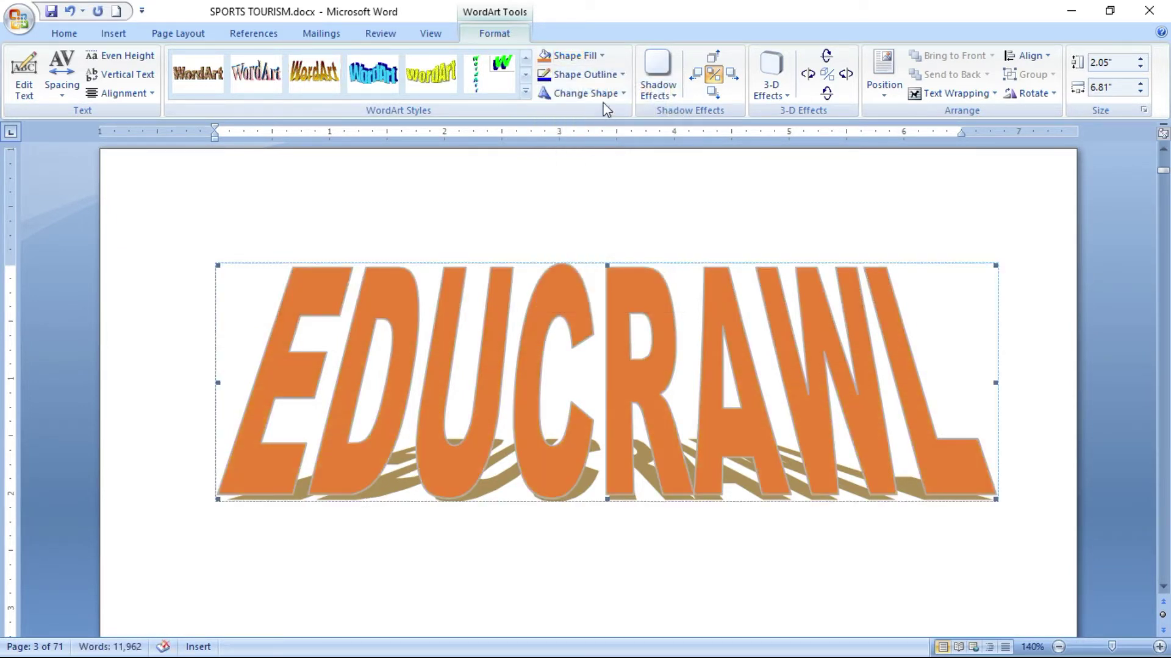
{"action": "left_click", "coordinate": [620, 78]}
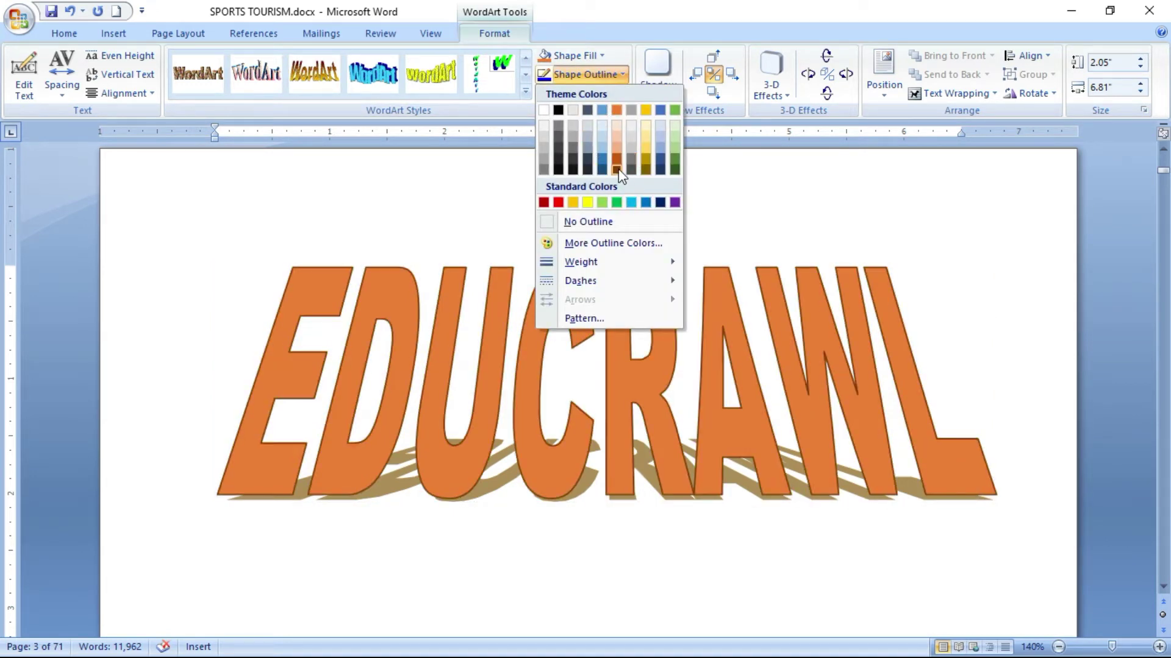
{"action": "left_click", "coordinate": [559, 203]}
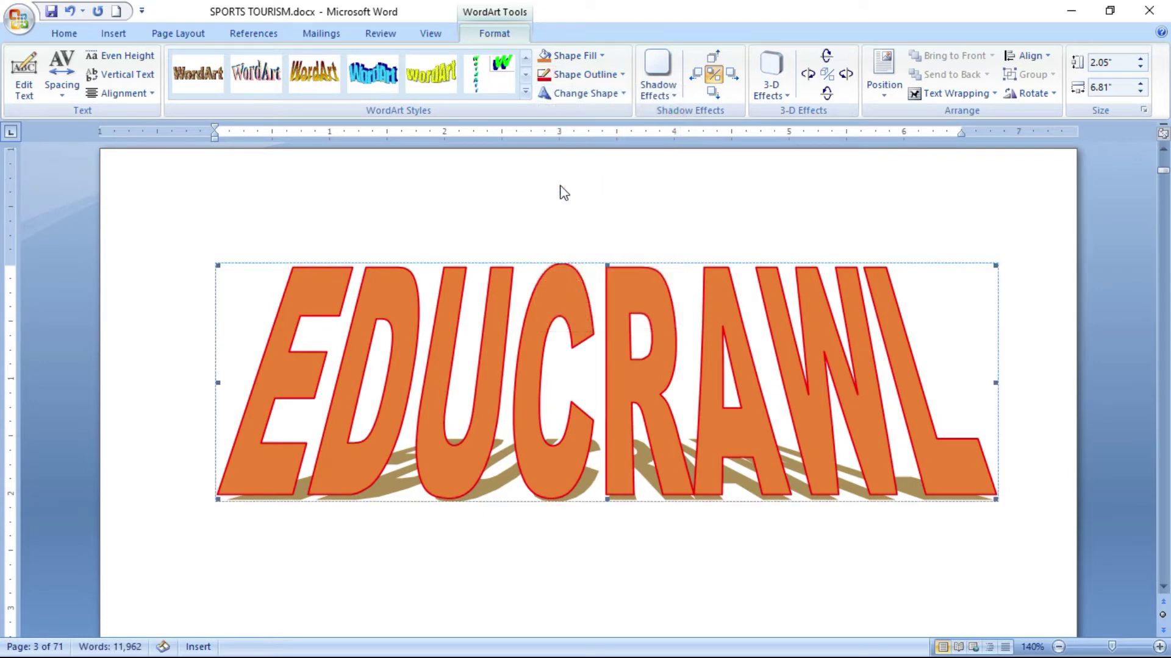
- Apply the warp shape that narrows toward the middle to the EDUCRAWL WordArt and make its text bold and italic
{"action": "left_click", "coordinate": [605, 94]}
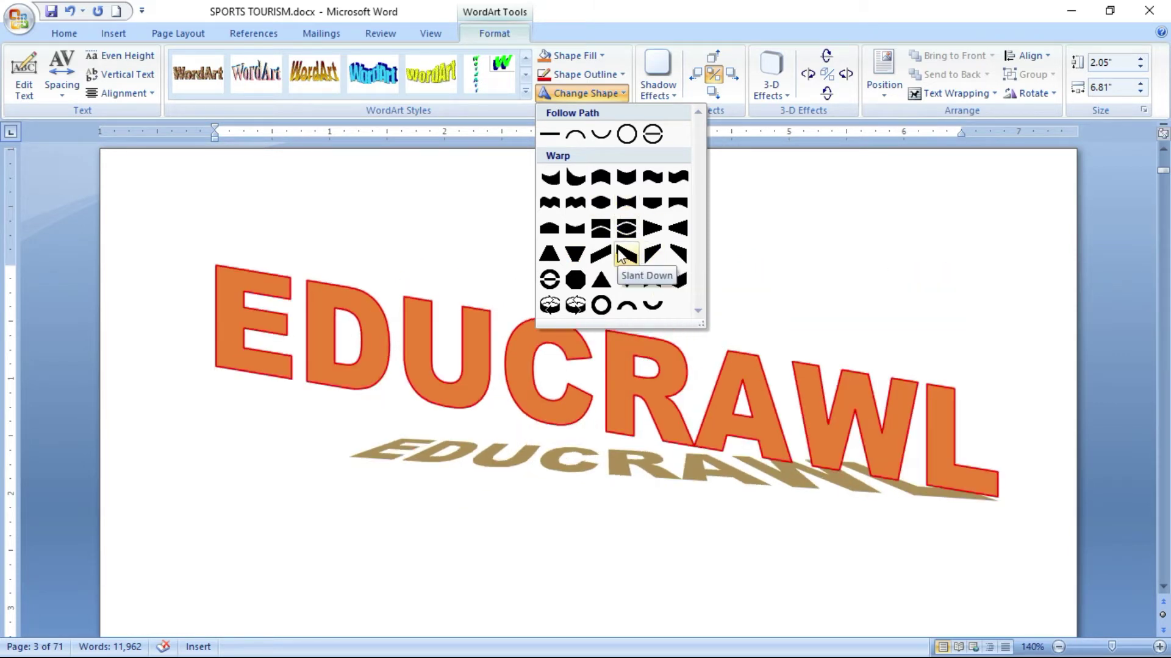
{"action": "left_click", "coordinate": [624, 204]}
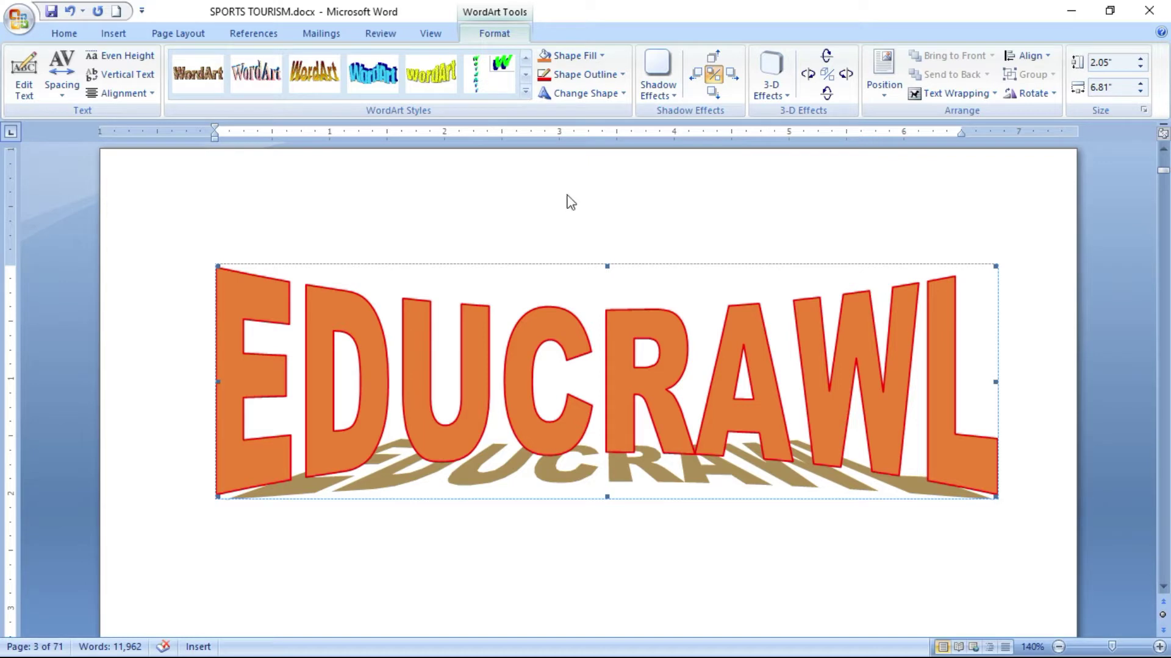
{"action": "left_click", "coordinate": [26, 91]}
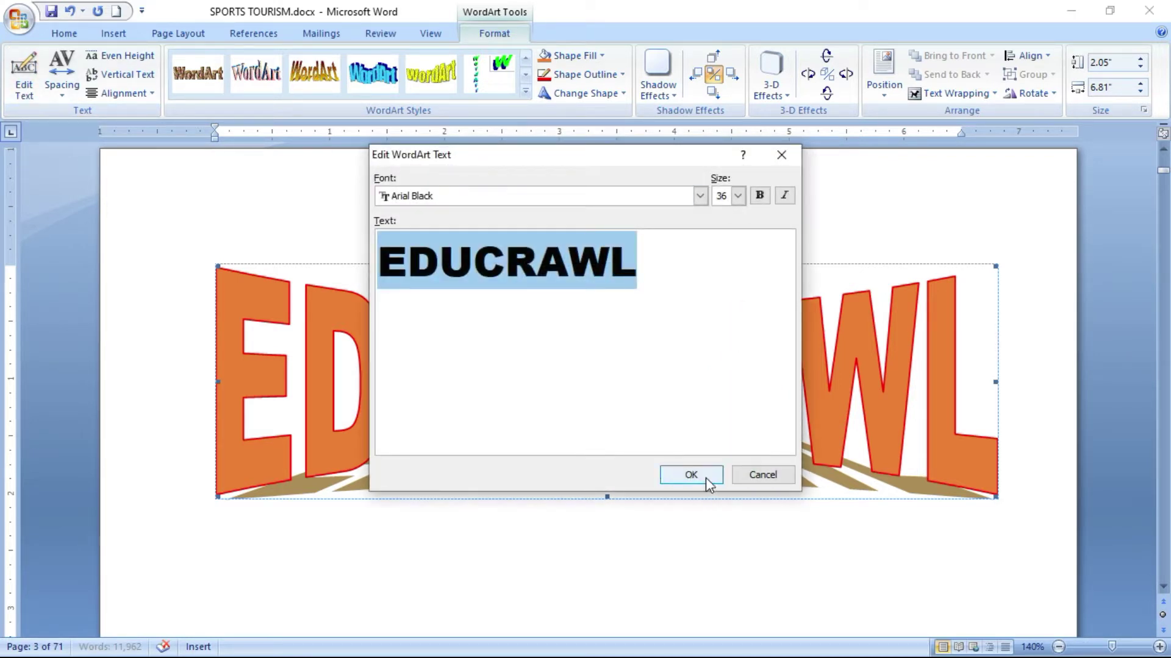
{"action": "left_click", "coordinate": [755, 196]}
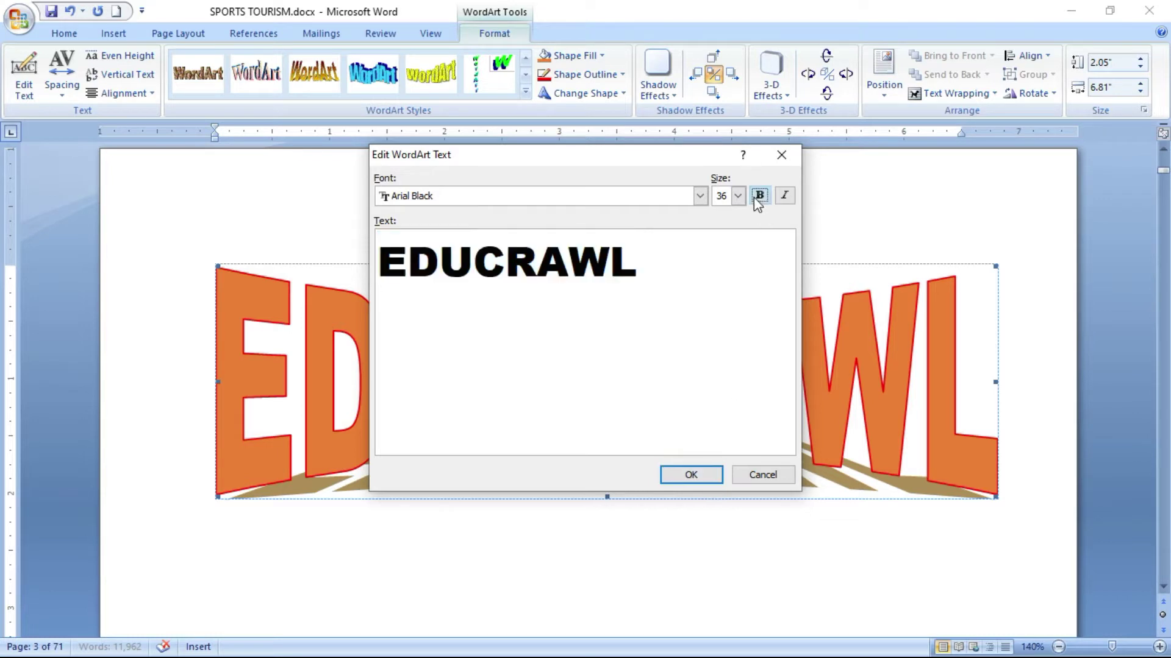
{"action": "left_click", "coordinate": [784, 196]}
{"action": "left_click", "coordinate": [691, 475]}
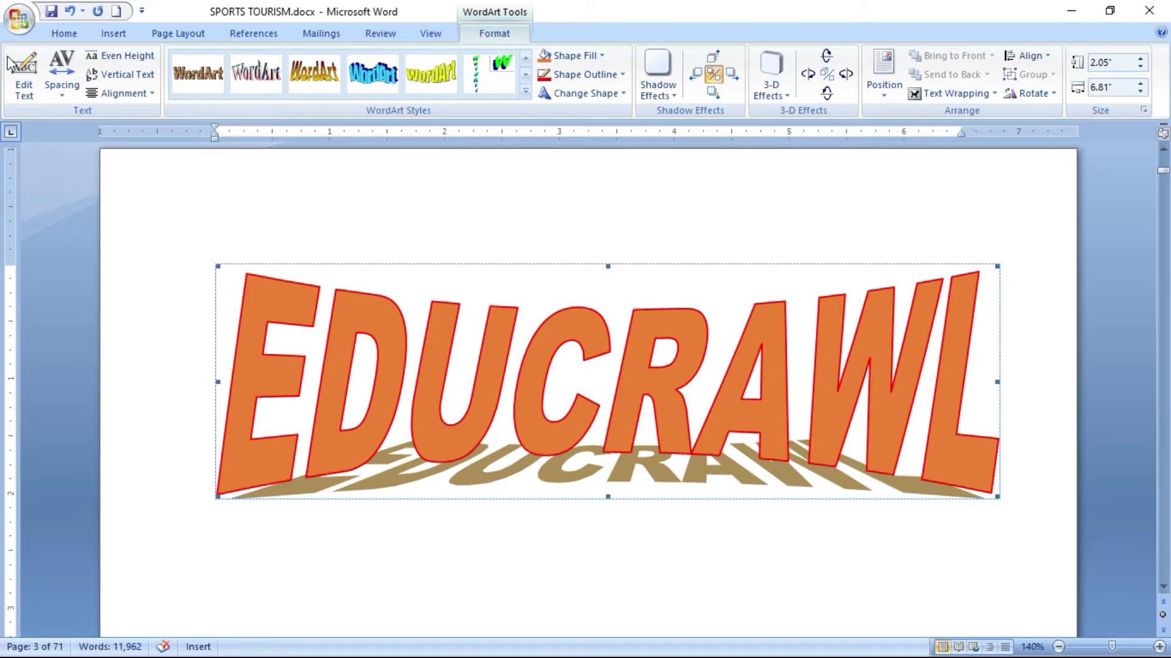
- Try Very Tight, Tight and Normal character spacing on the EDUCRAWL WordArt, ending with Loose
{"action": "left_click", "coordinate": [75, 87]}
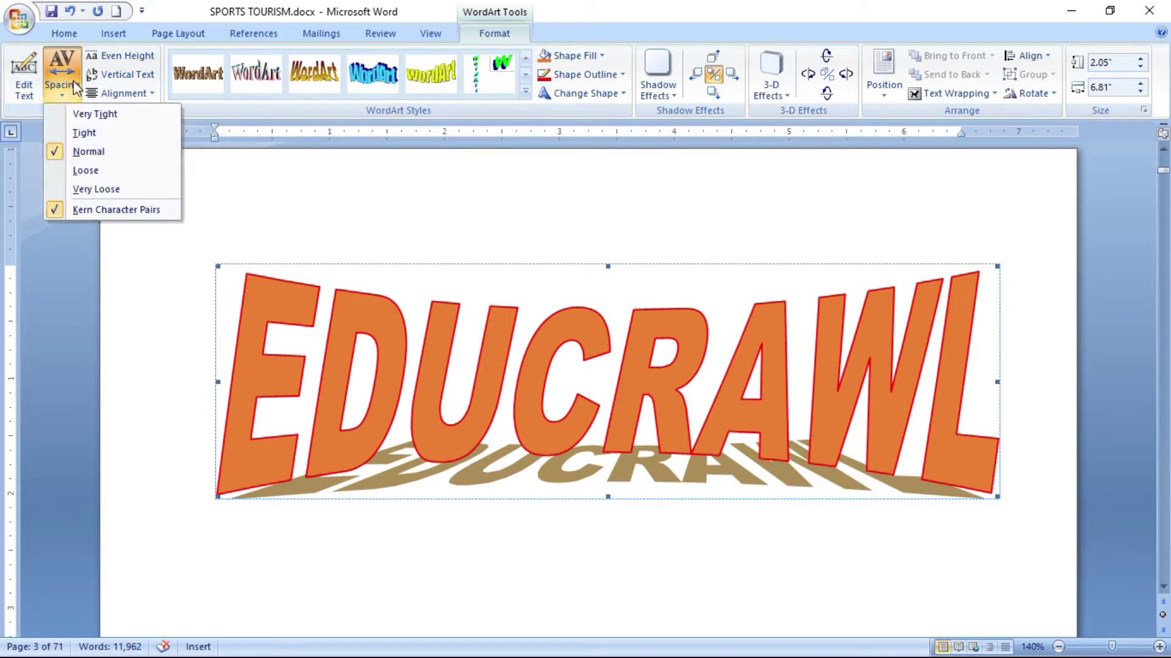
{"action": "left_click", "coordinate": [78, 119]}
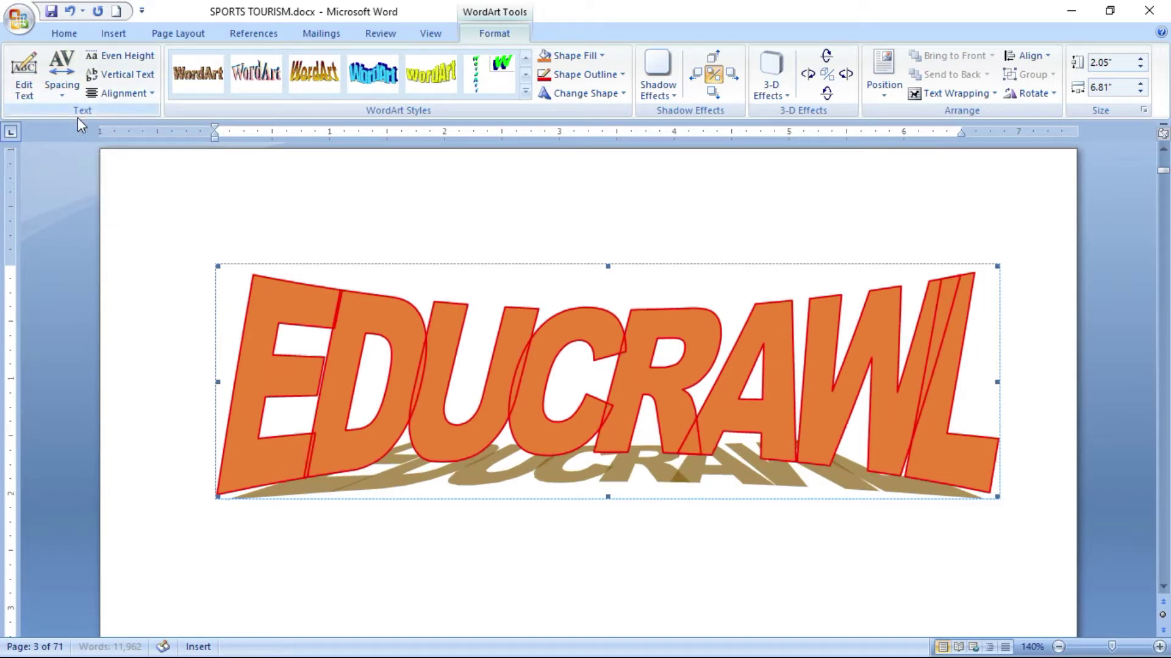
{"action": "left_click", "coordinate": [55, 65]}
{"action": "left_click", "coordinate": [84, 133]}
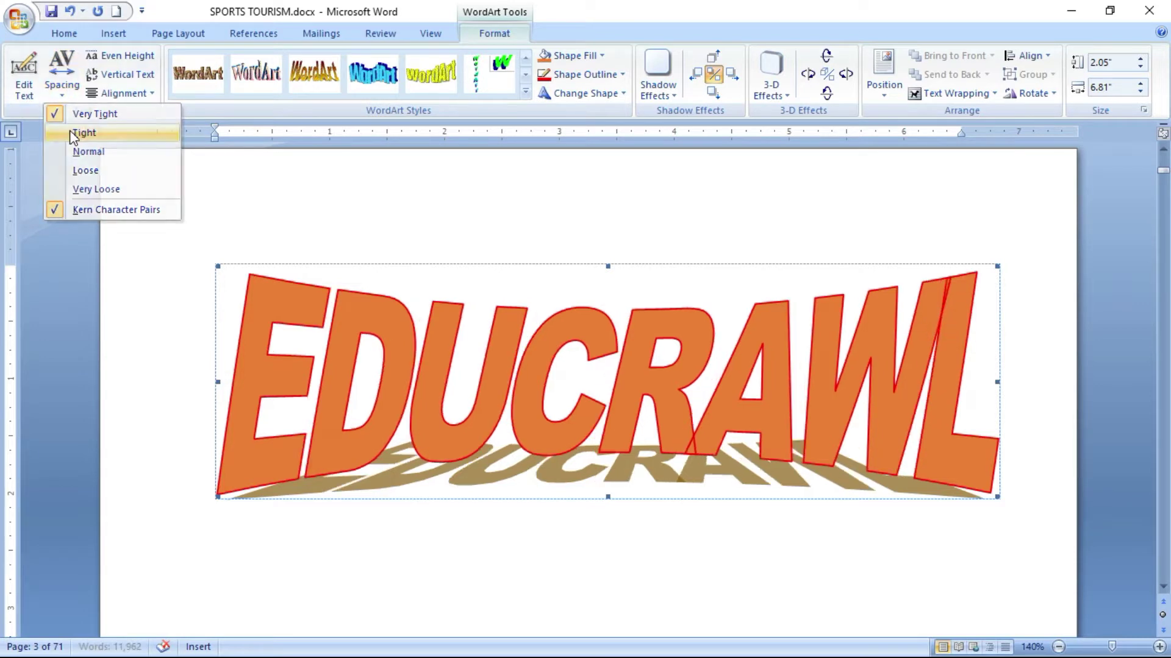
{"action": "left_click", "coordinate": [56, 77]}
{"action": "left_click", "coordinate": [86, 151]}
{"action": "left_click", "coordinate": [78, 87]}
{"action": "left_click", "coordinate": [85, 170]}
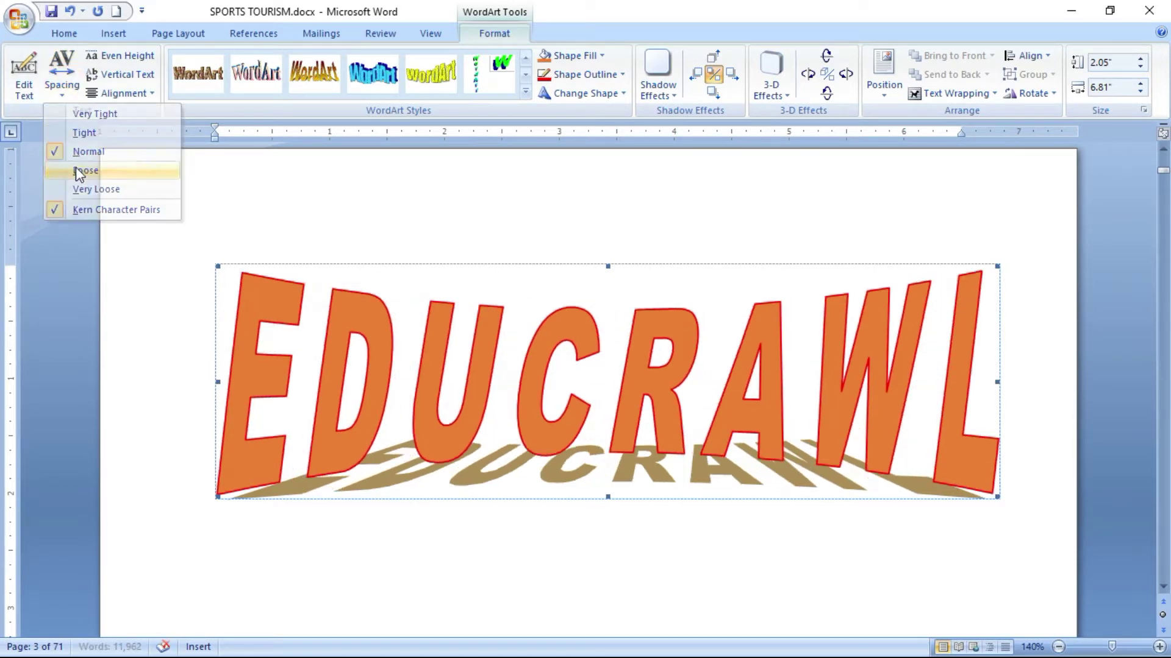
- Set the EDUCRAWL WordArt's character spacing to Very Loose and make all its letters the same height
{"action": "left_click", "coordinate": [71, 89]}
{"action": "left_click", "coordinate": [76, 190]}
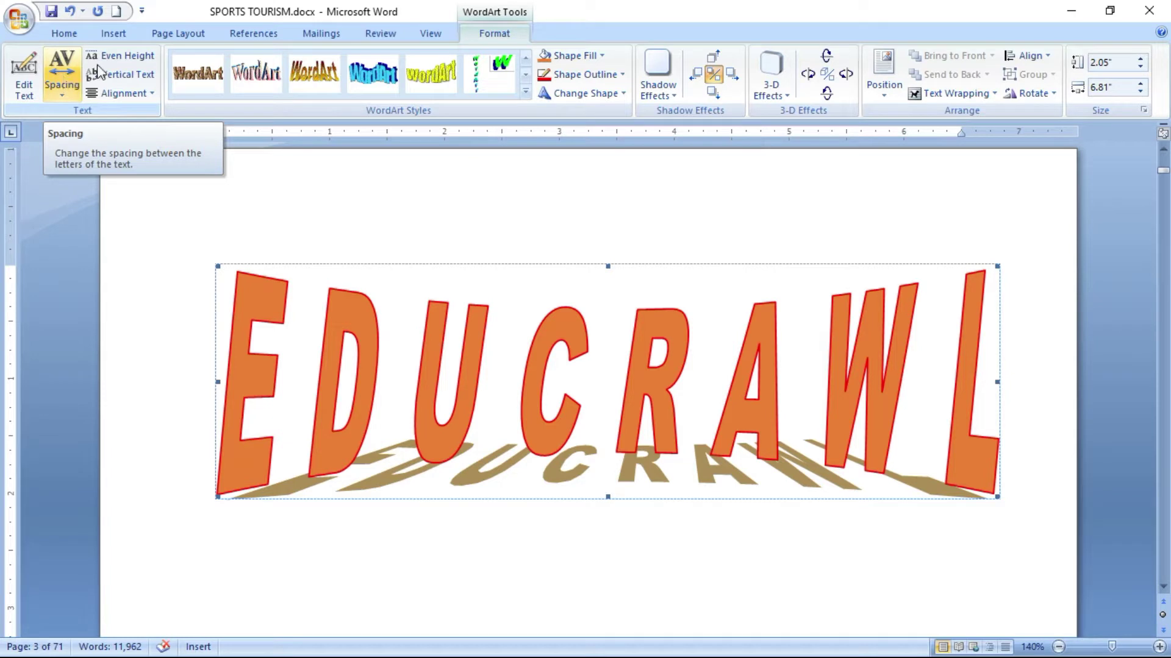
{"action": "left_click", "coordinate": [113, 55]}
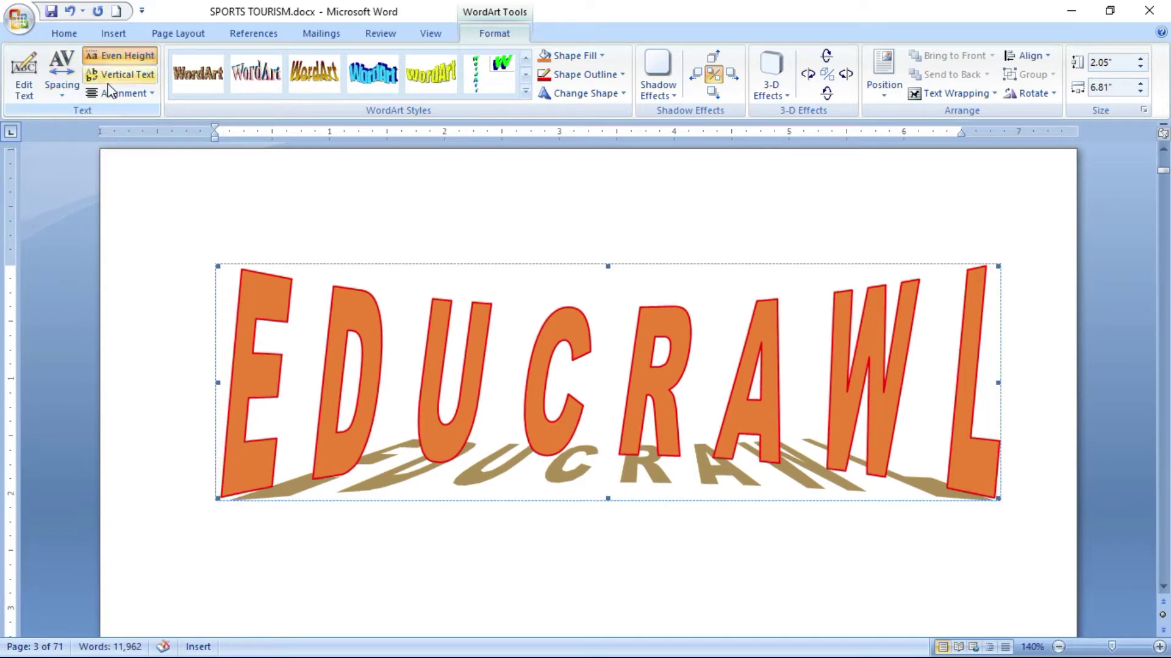
- Stack the letters of the EDUCRAWL WordArt vertically and look over the whole column of letters
{"action": "left_click", "coordinate": [107, 79]}
{"action": "scroll", "coordinate": [671, 415], "scroll_direction": "down", "scroll_amount": 15}
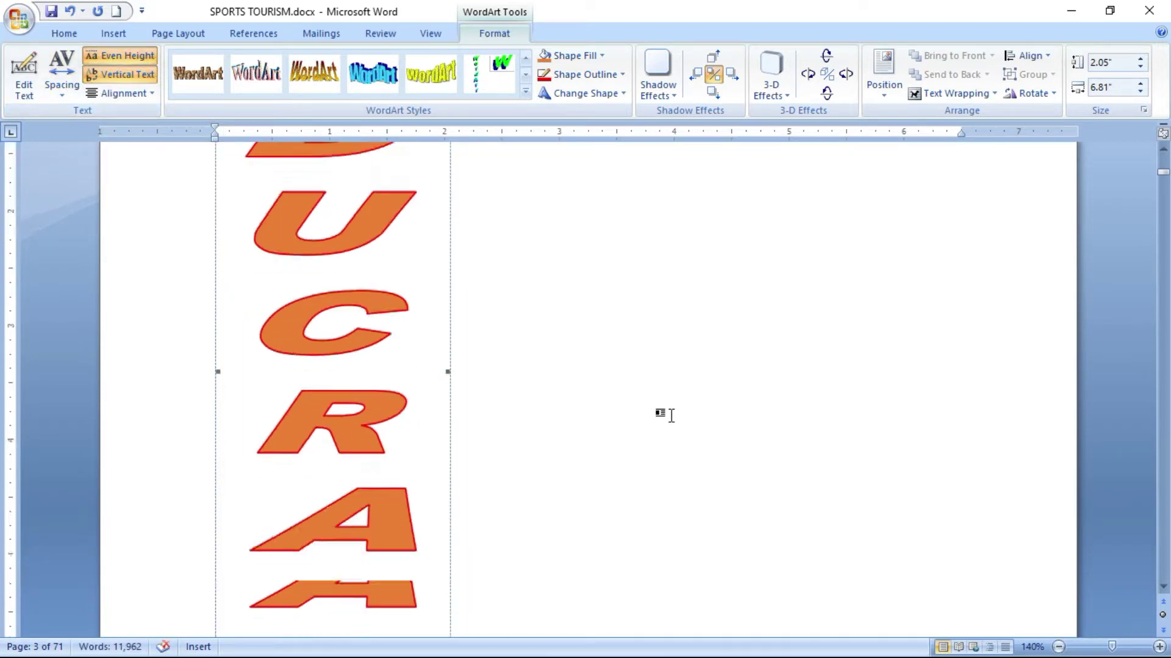
{"action": "scroll", "coordinate": [671, 415], "scroll_direction": "up", "scroll_amount": 6}
{"action": "scroll", "coordinate": [671, 415], "scroll_direction": "up", "scroll_amount": 6}
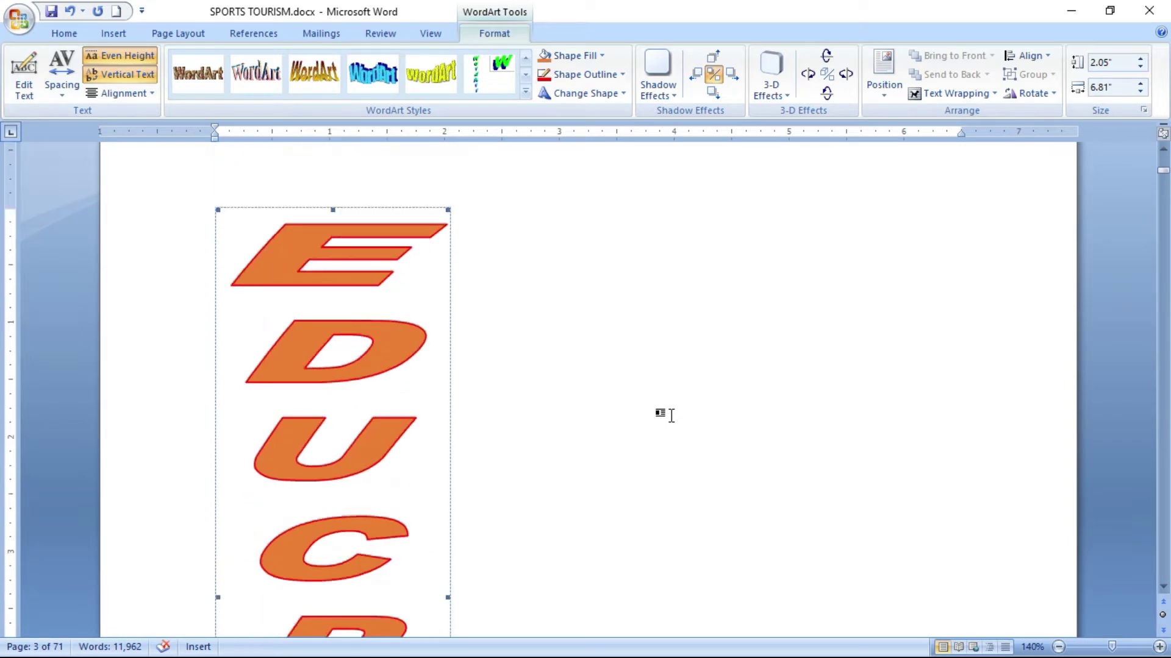
- Try Word Justify alignment on the vertical EDUCRAWL WordArt, ending with Letter Justify
{"action": "left_click", "coordinate": [133, 95]}
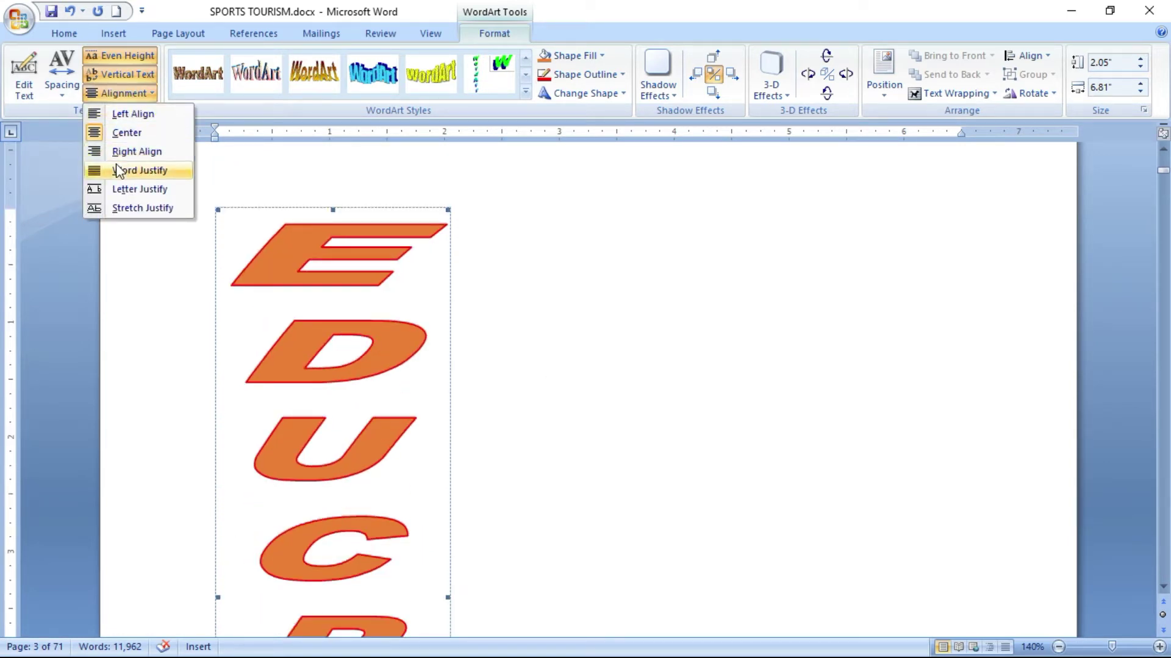
{"action": "left_click", "coordinate": [119, 170]}
{"action": "left_click", "coordinate": [148, 91]}
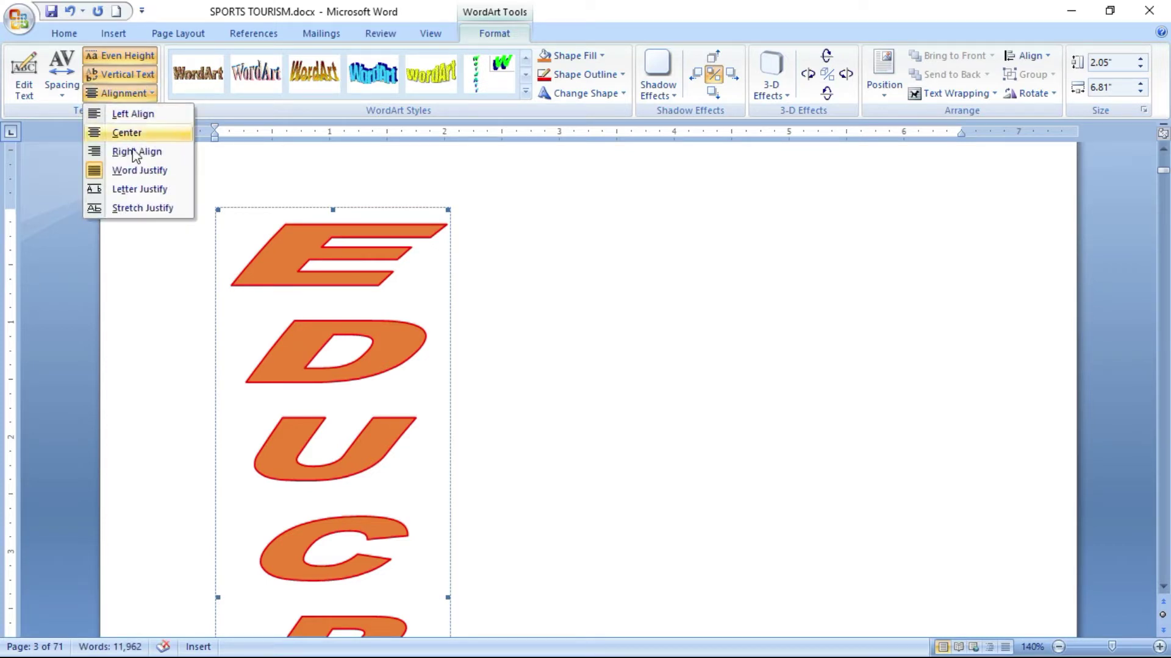
{"action": "left_click", "coordinate": [139, 189]}
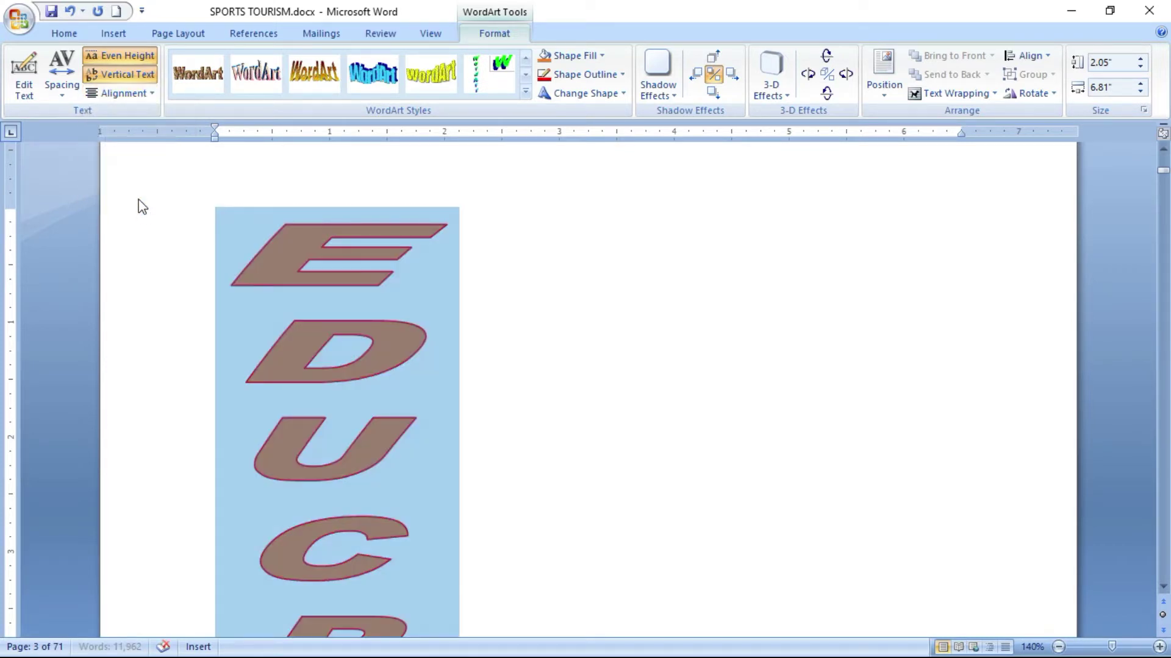
{"action": "left_click", "coordinate": [139, 212]}
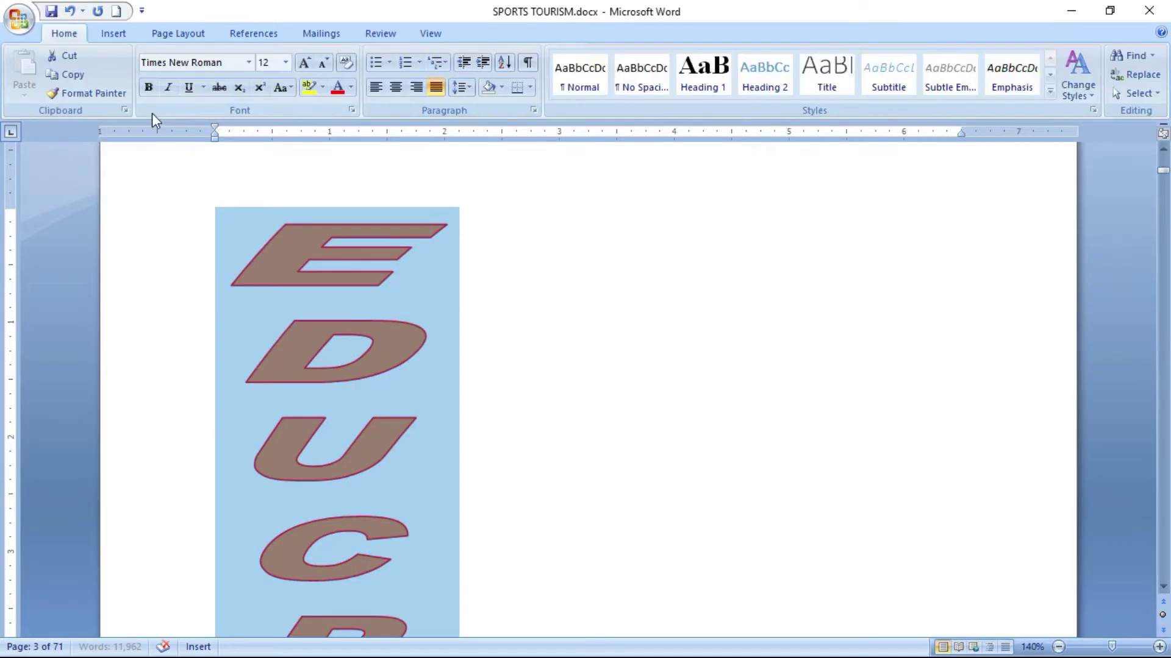
- Insert a second WordArt reading EDUCRAWL in the purple style beside the vertical one and enlarge it to about 2.81" high by 4.34" wide
{"action": "left_click", "coordinate": [115, 29]}
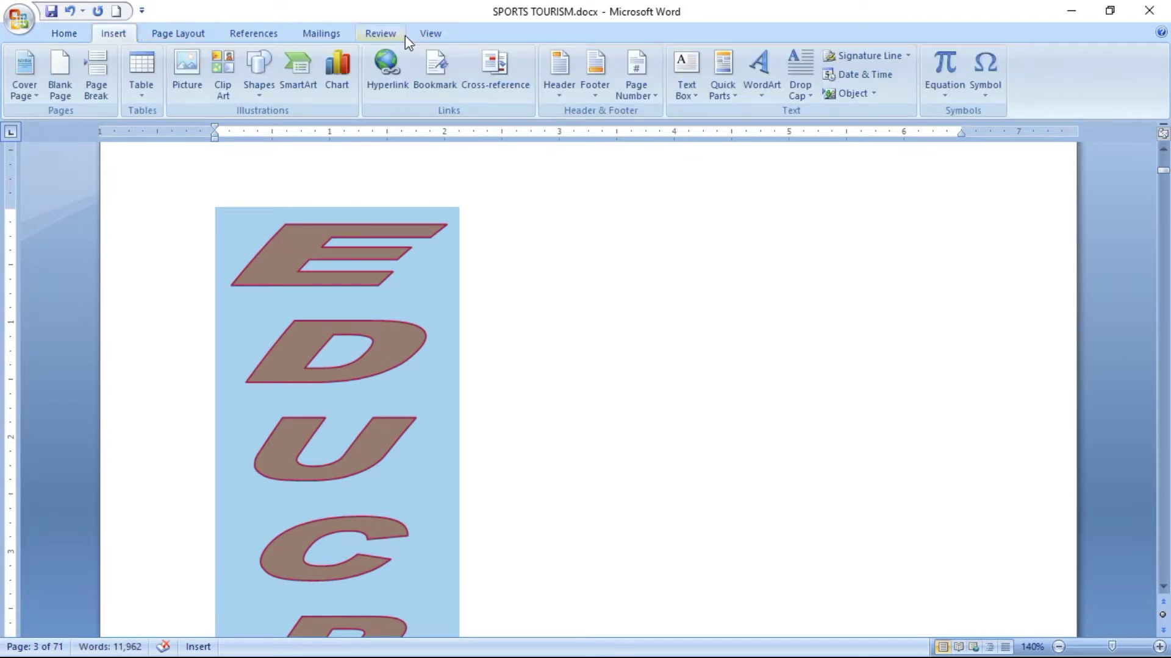
{"action": "scroll", "coordinate": [669, 236], "scroll_direction": "down", "scroll_amount": 5}
{"action": "left_click", "coordinate": [773, 102]}
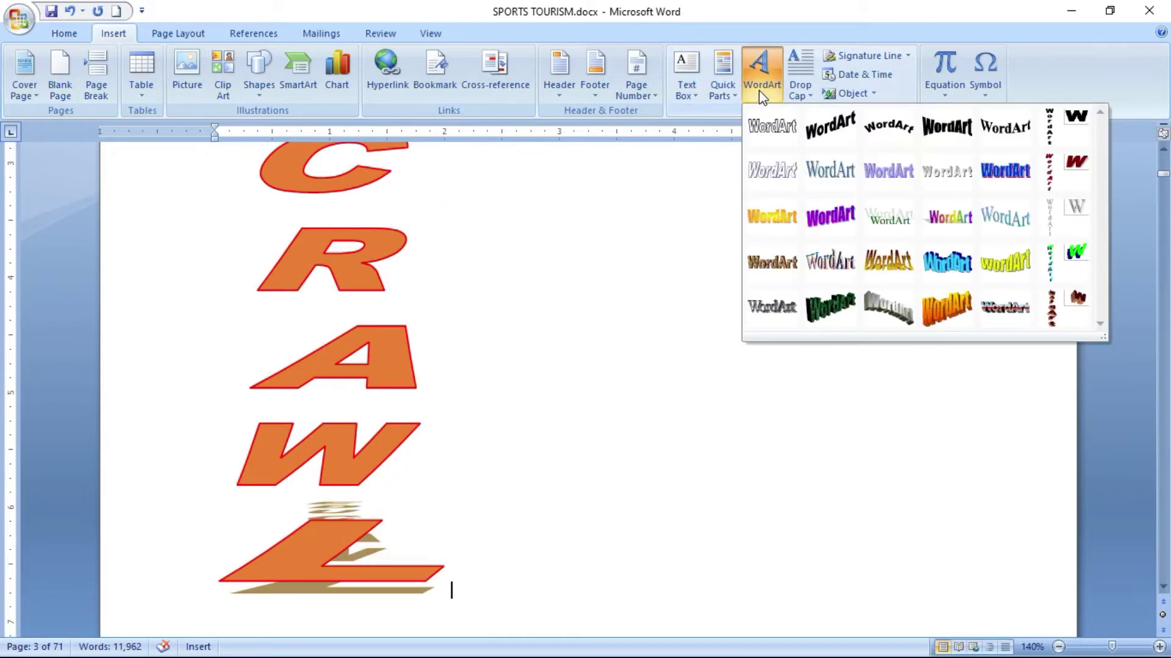
{"action": "left_click", "coordinate": [831, 214]}
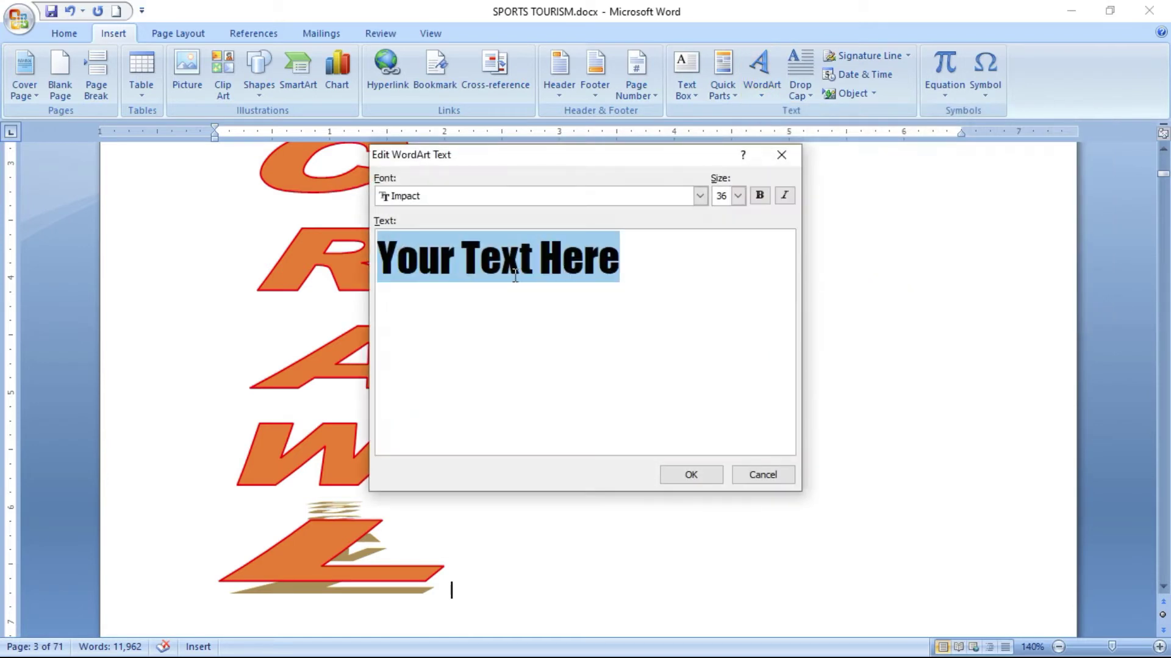
{"action": "type", "text": "EDUCA"}
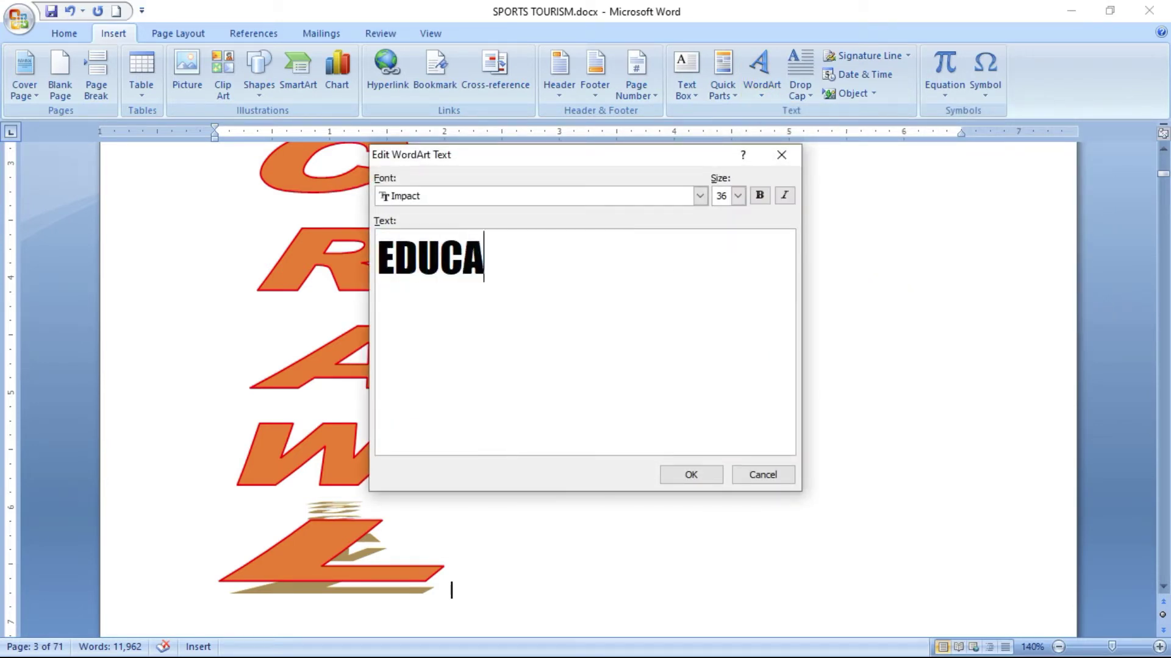
{"action": "key", "text": "BackSpace"}
{"action": "type", "text": "RAWL"}
{"action": "key", "text": "Return"}
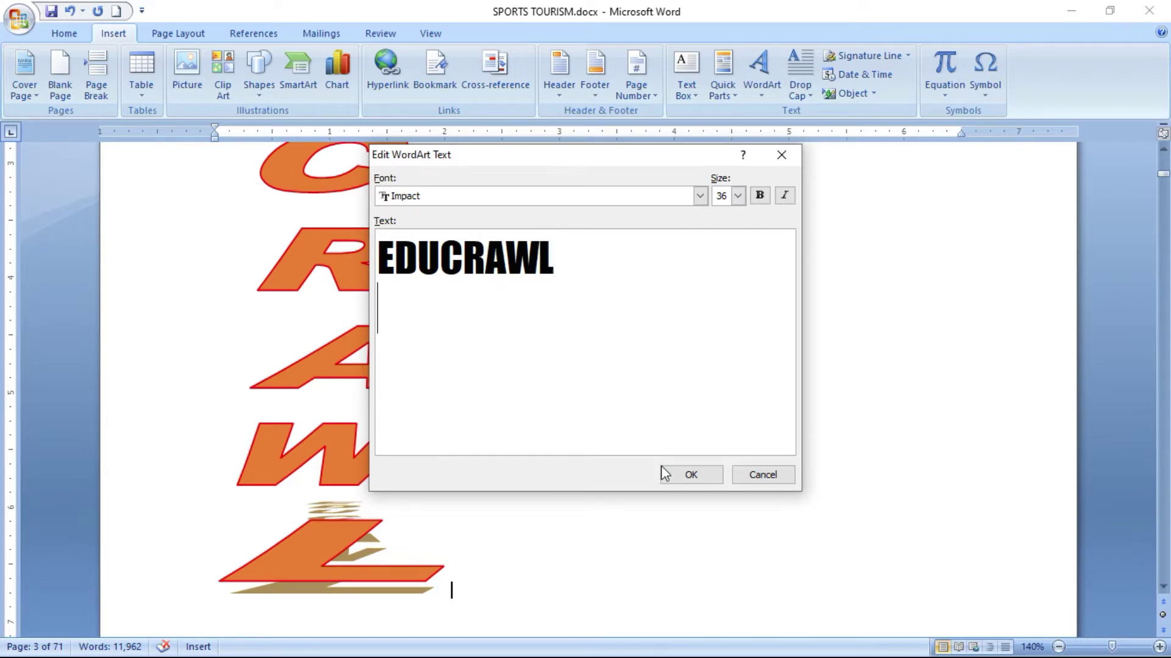
{"action": "left_click", "coordinate": [693, 473]}
{"action": "left_click_drag", "start_coordinate": [701, 433], "coordinate": [952, 404]}
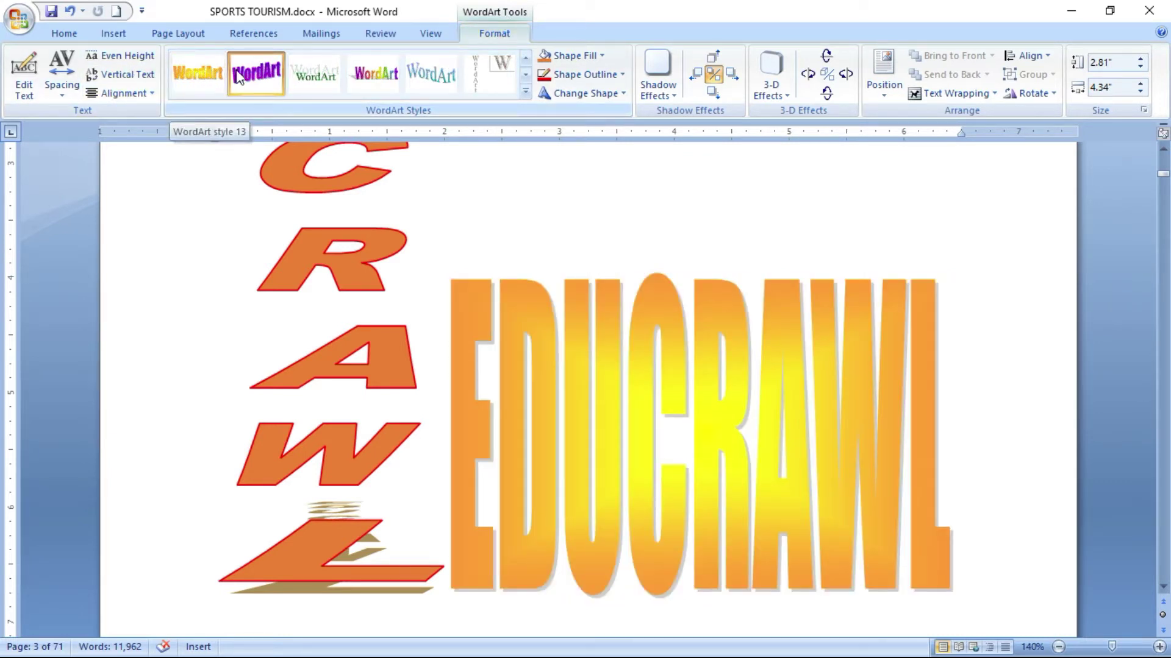
- Restyle the second EDUCRAWL WordArt with the yellow patterned, upward-slanting style and give it a drop shadow
{"action": "left_click", "coordinate": [525, 91]}
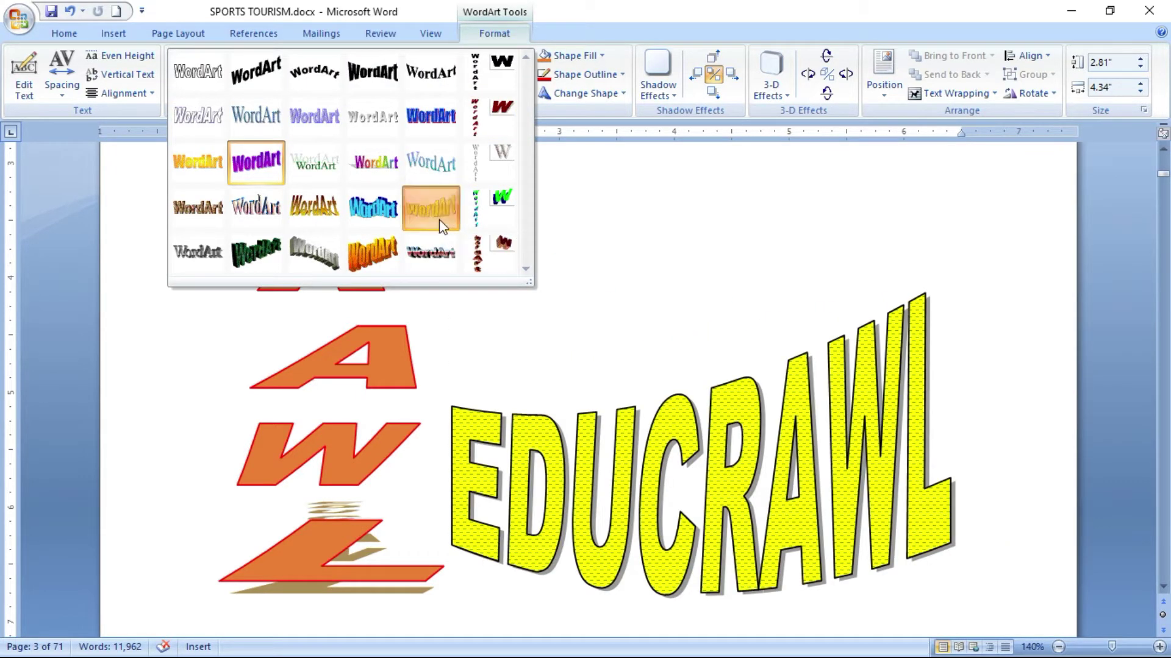
{"action": "left_click", "coordinate": [439, 219]}
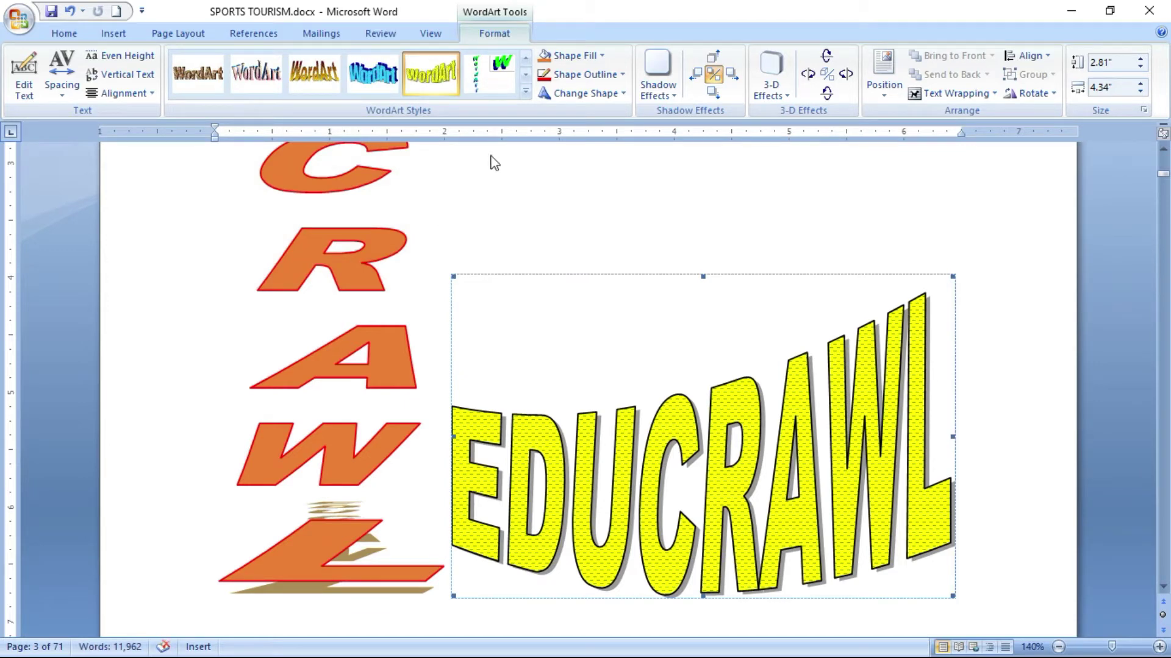
{"action": "left_click", "coordinate": [665, 93]}
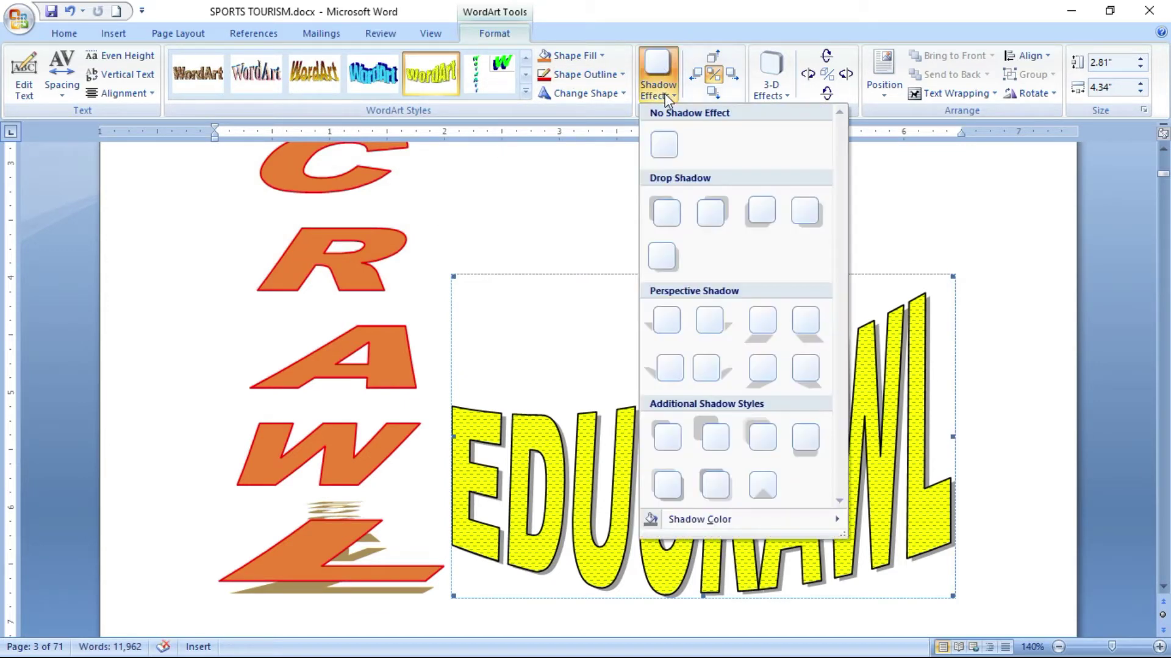
{"action": "left_click", "coordinate": [795, 209]}
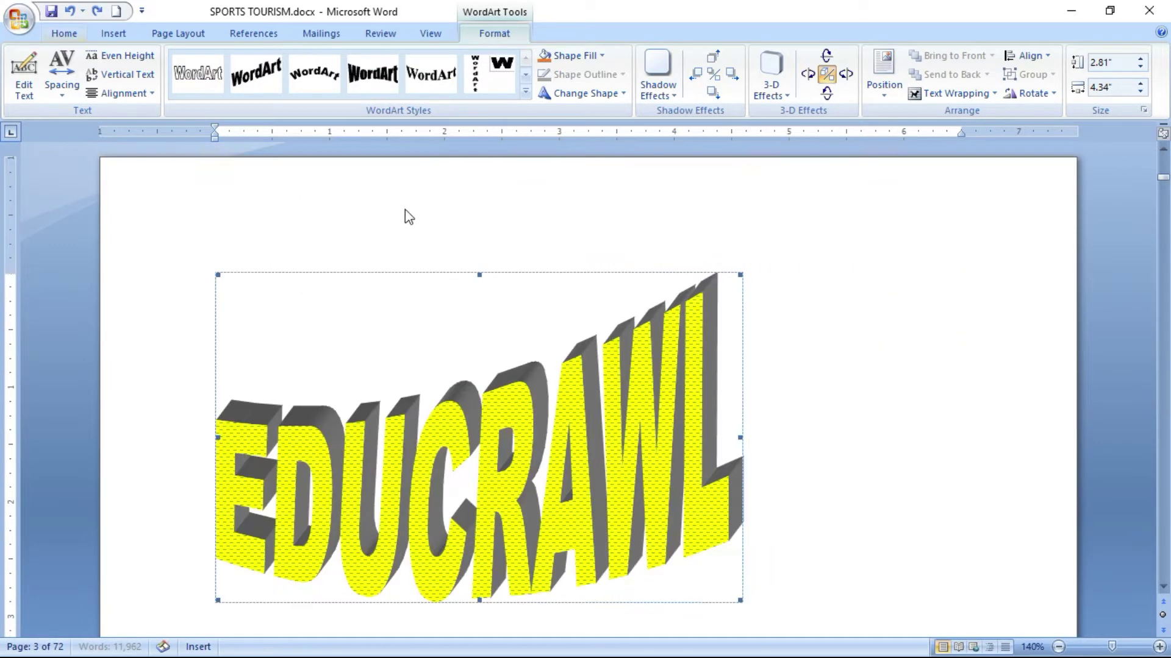
- Tilt the 3-D yellow EDUCRAWL WordArt five steps to the right and four steps down
{"action": "left_click", "coordinate": [846, 75]}
{"action": "left_click", "coordinate": [847, 75]}
{"action": "left_click", "coordinate": [846, 75]}
{"action": "left_click", "coordinate": [846, 75]}
{"action": "left_click", "coordinate": [846, 75]}
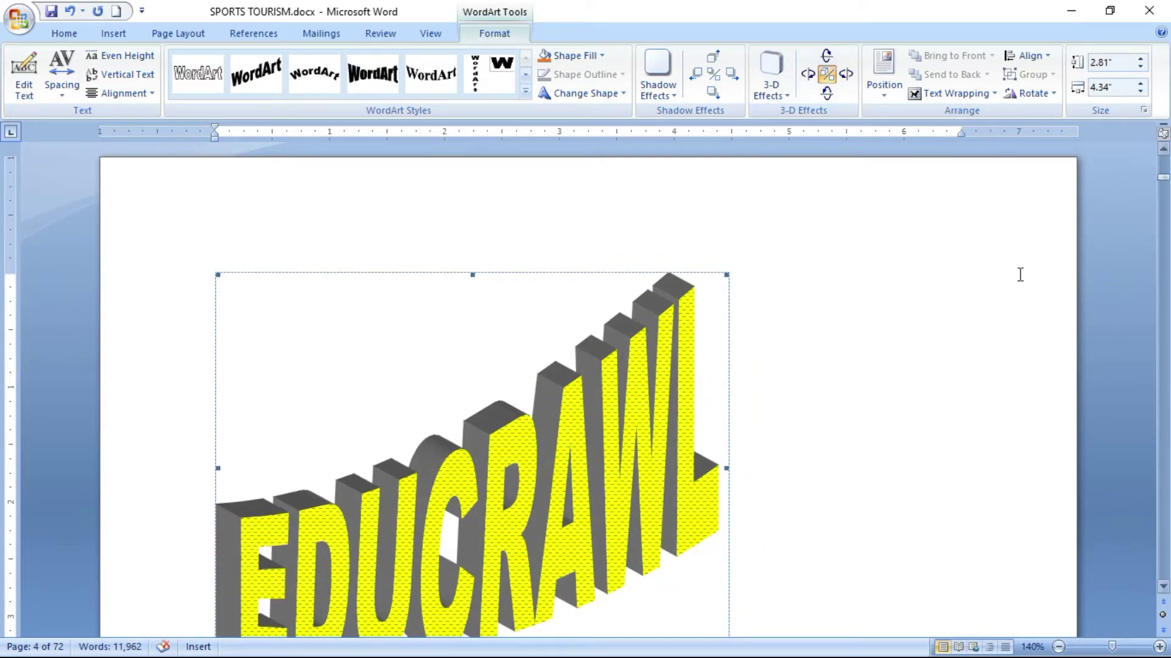
{"action": "scroll", "coordinate": [1019, 272], "scroll_direction": "down", "scroll_amount": 3}
{"action": "left_click", "coordinate": [827, 93]}
{"action": "left_click", "coordinate": [827, 93]}
{"action": "left_click", "coordinate": [827, 93]}
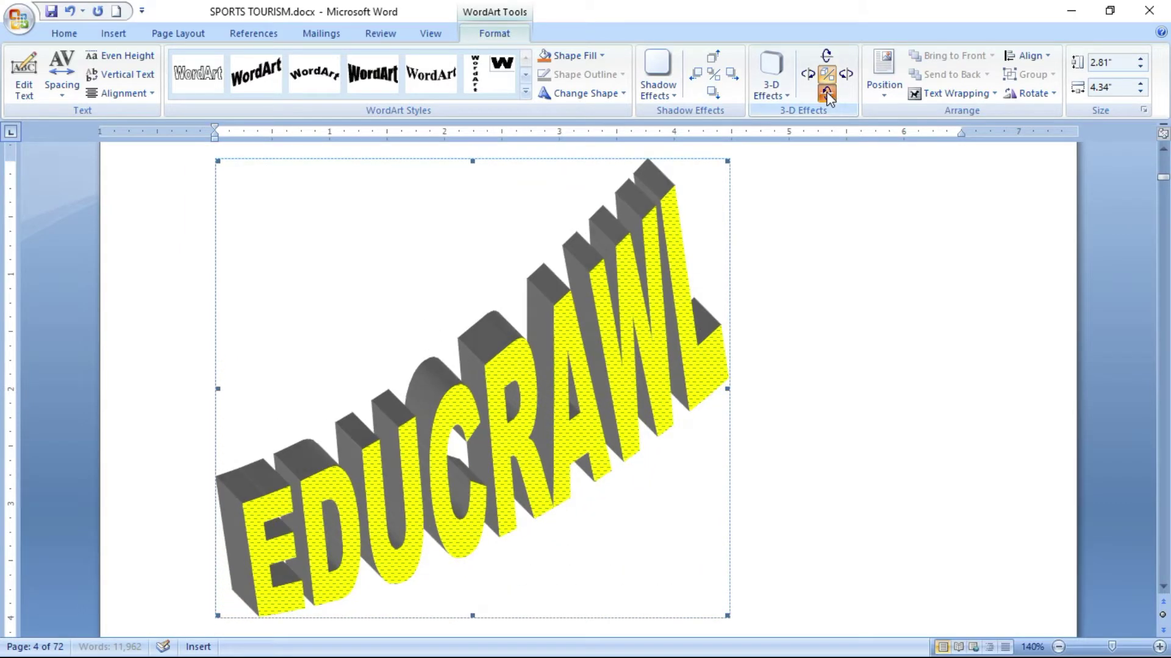
{"action": "left_click", "coordinate": [827, 93]}
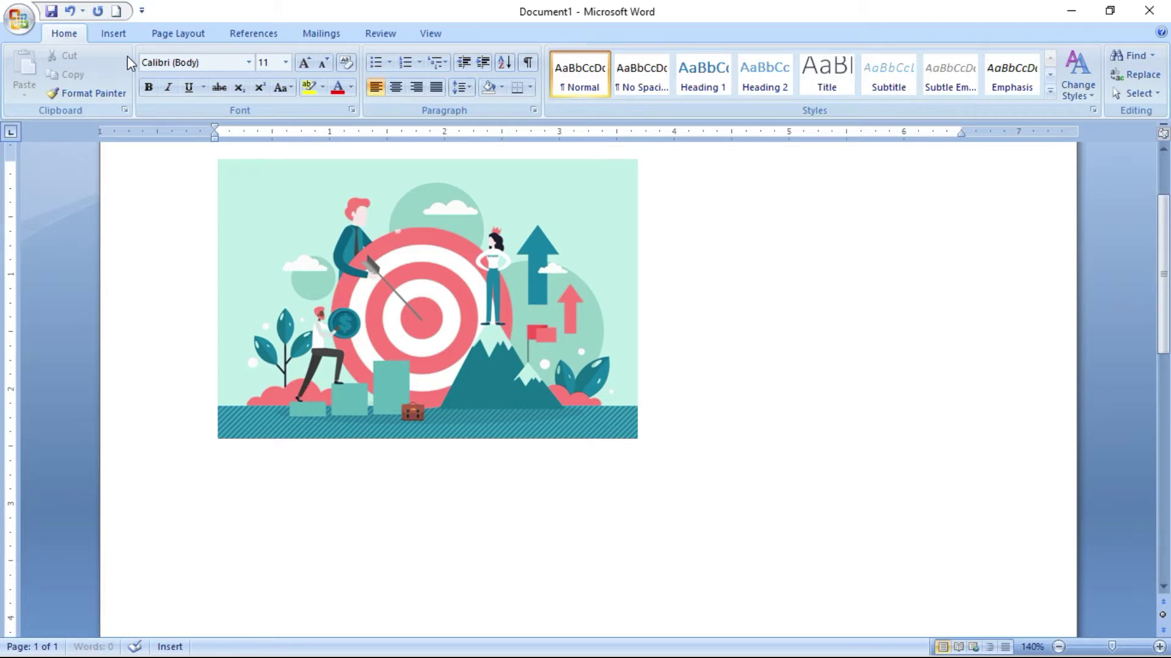
- Search the clip art for COMPUTER in Document1 and insert the green clip of a man beside a computer below the picture
{"action": "left_click", "coordinate": [122, 35]}
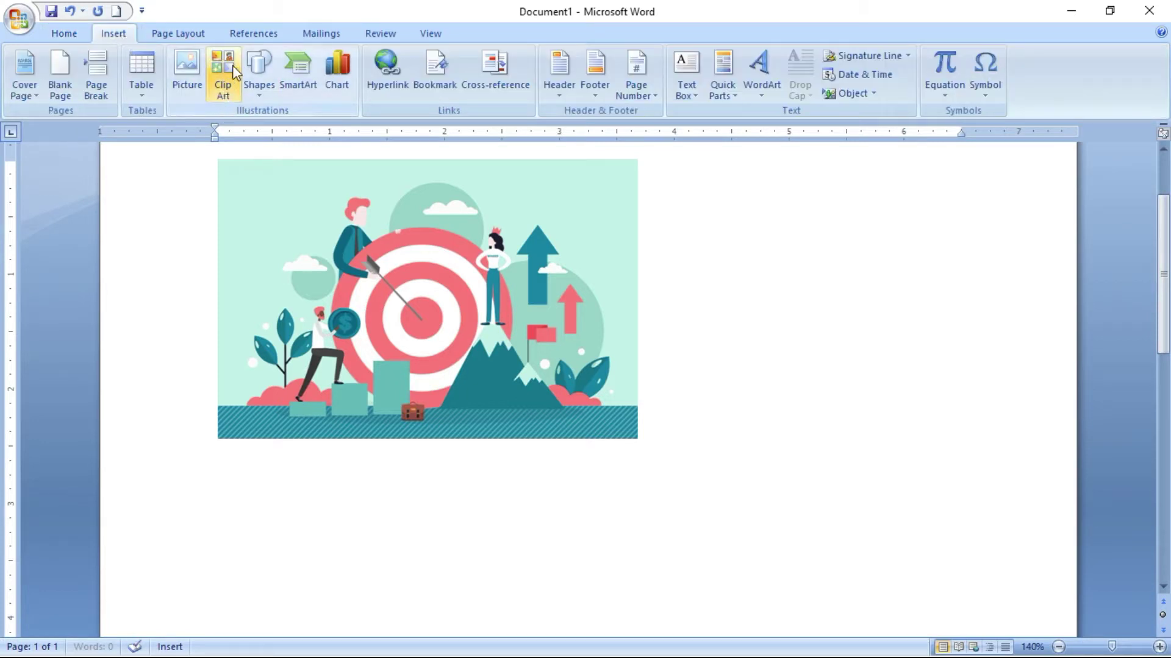
{"action": "left_click", "coordinate": [218, 95]}
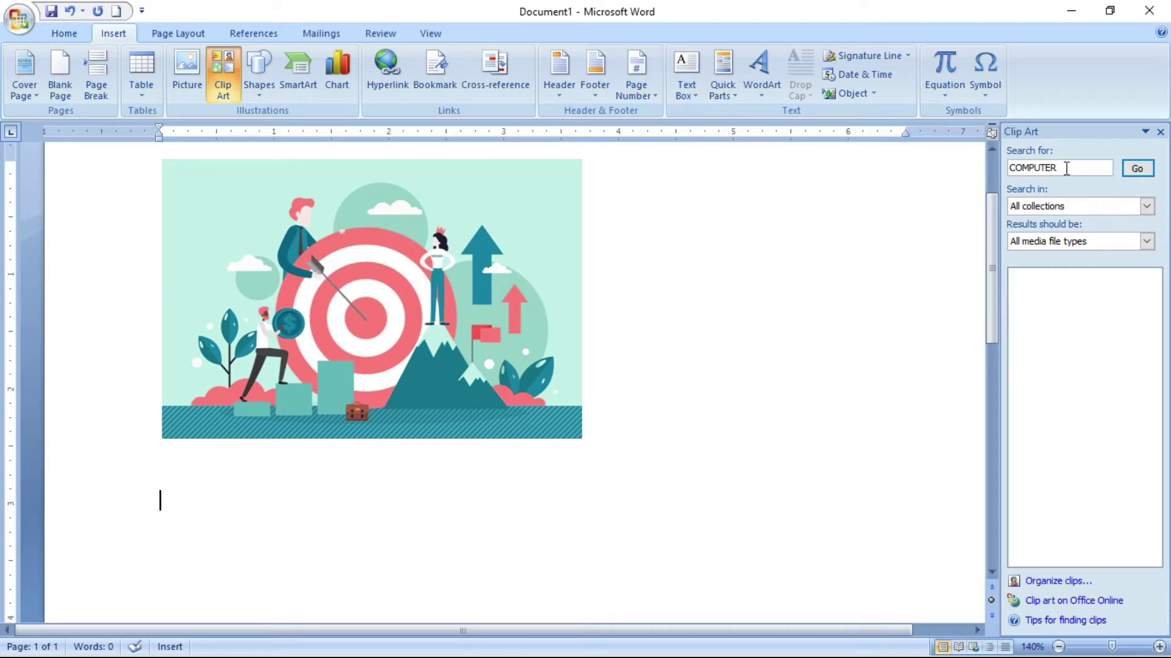
{"action": "left_click", "coordinate": [1132, 170]}
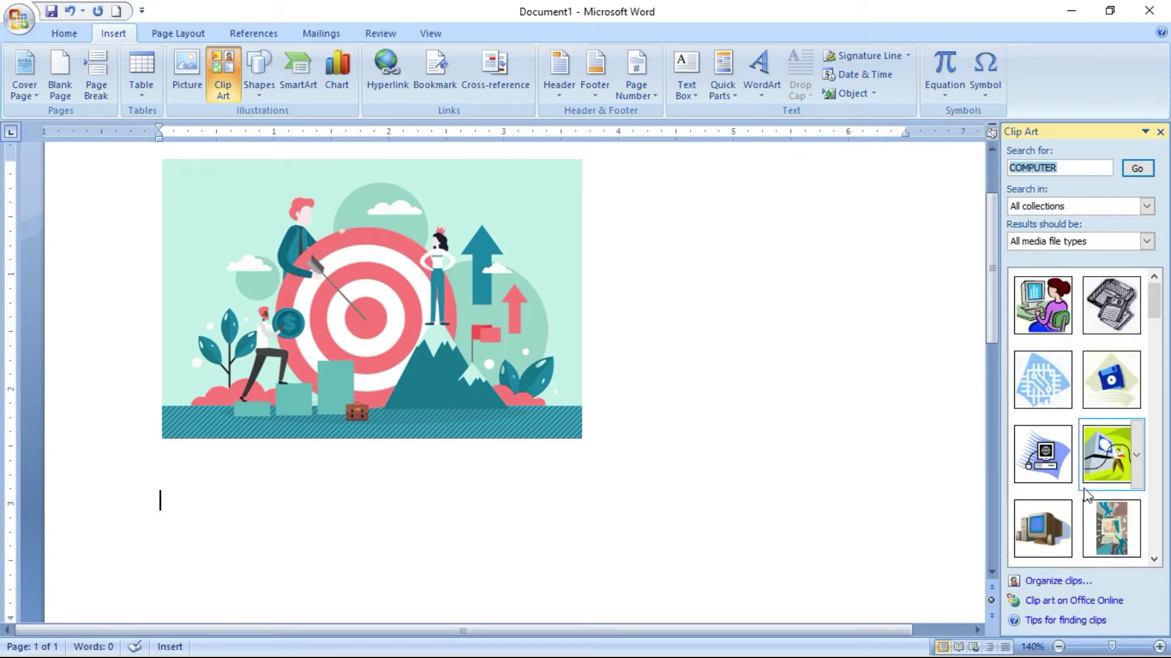
{"action": "left_click", "coordinate": [1103, 451]}
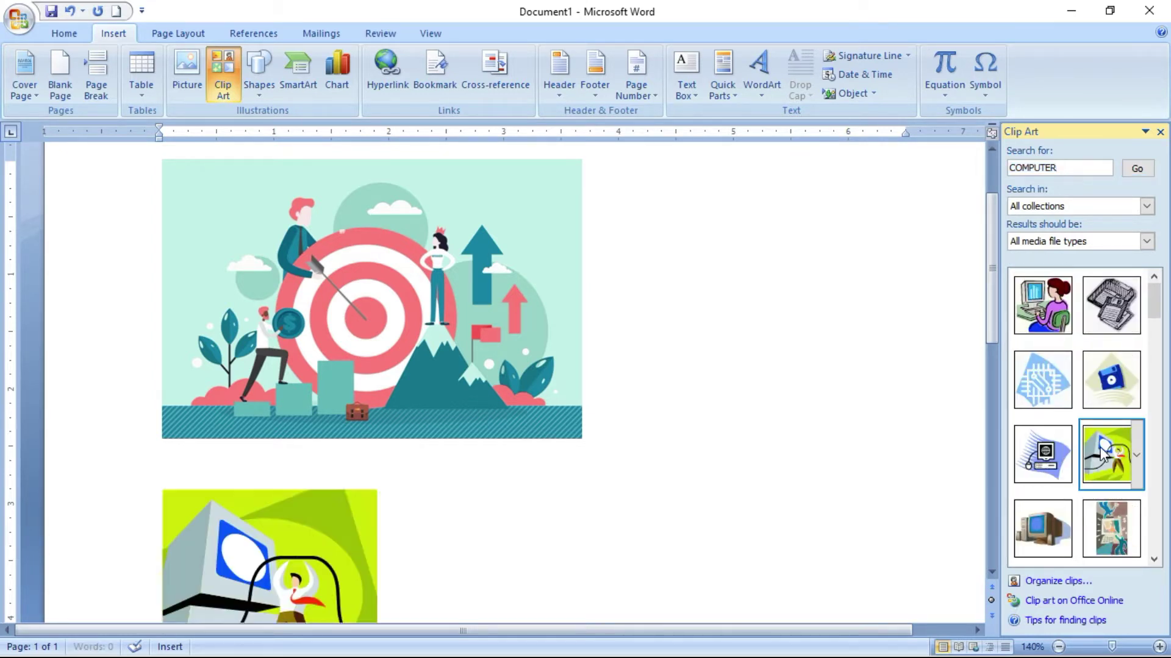
- Insert a second copy of the green computer clip next to the first one
{"action": "left_click", "coordinate": [1137, 455]}
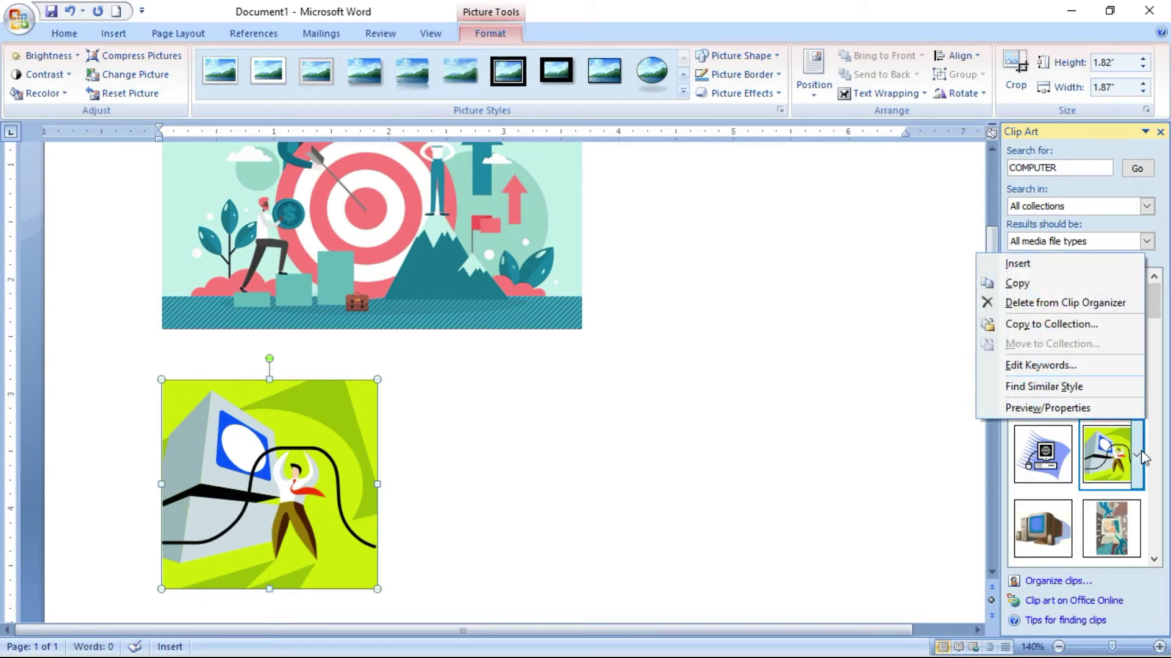
{"action": "left_click", "coordinate": [1137, 454]}
{"action": "left_click", "coordinate": [1137, 454]}
{"action": "left_click", "coordinate": [1062, 266]}
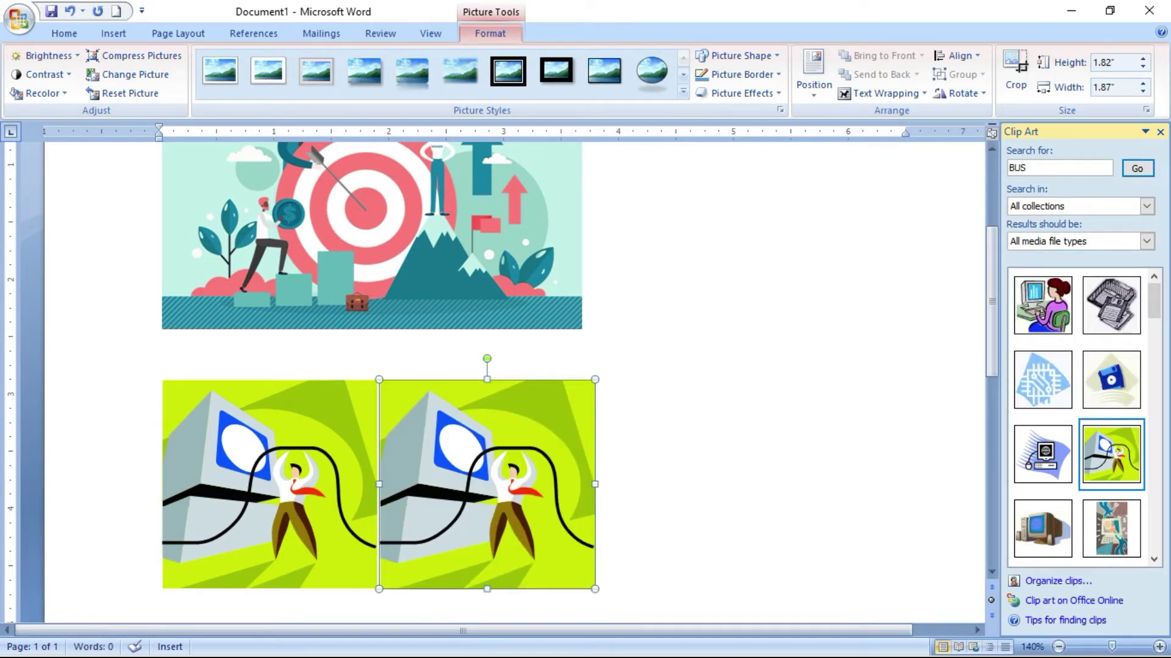
- Search the clip art for BUS, insert the school bus clip beside the computer clips, and start a new line below
{"action": "left_click", "coordinate": [1137, 168]}
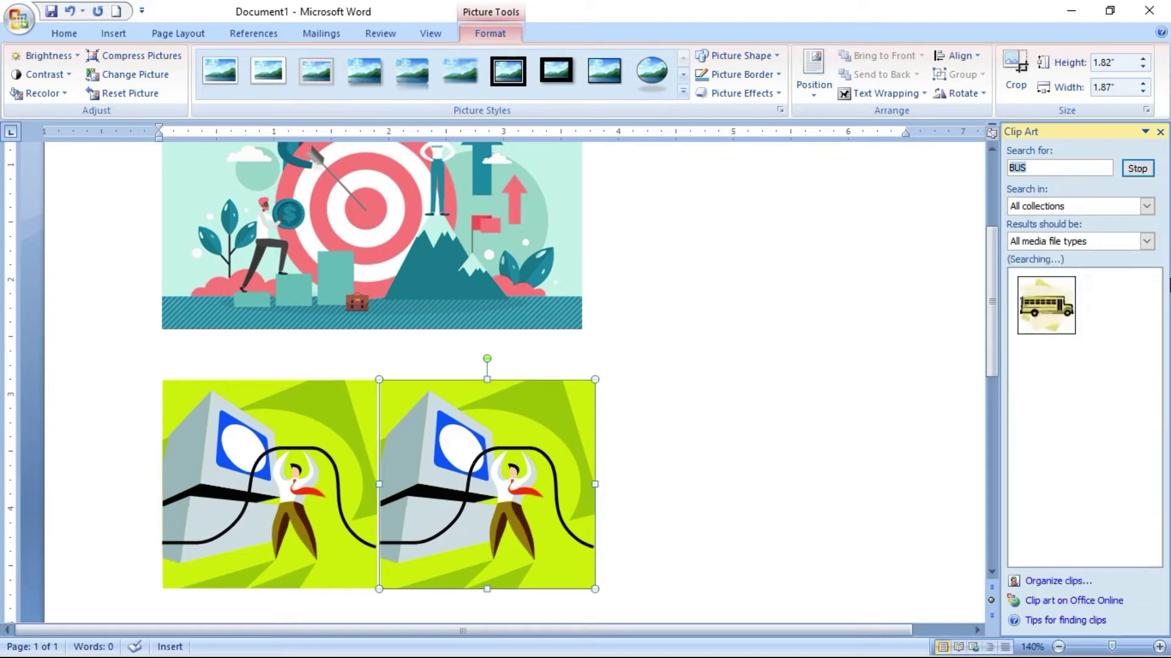
{"action": "left_click", "coordinate": [1077, 304]}
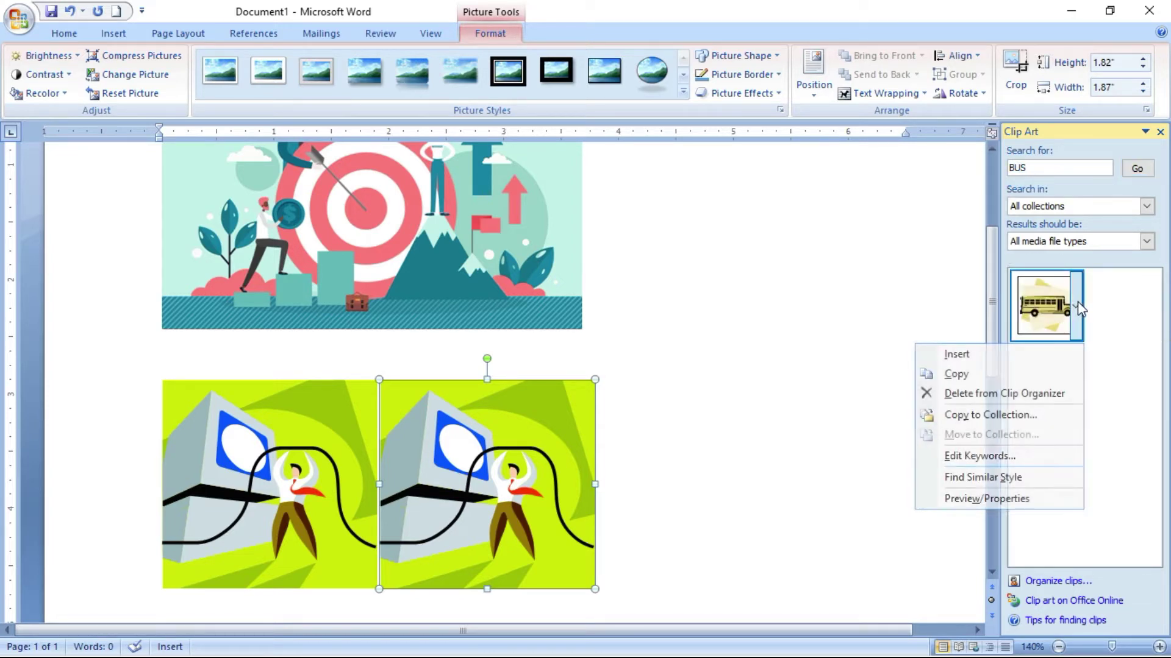
{"action": "left_click", "coordinate": [1012, 354]}
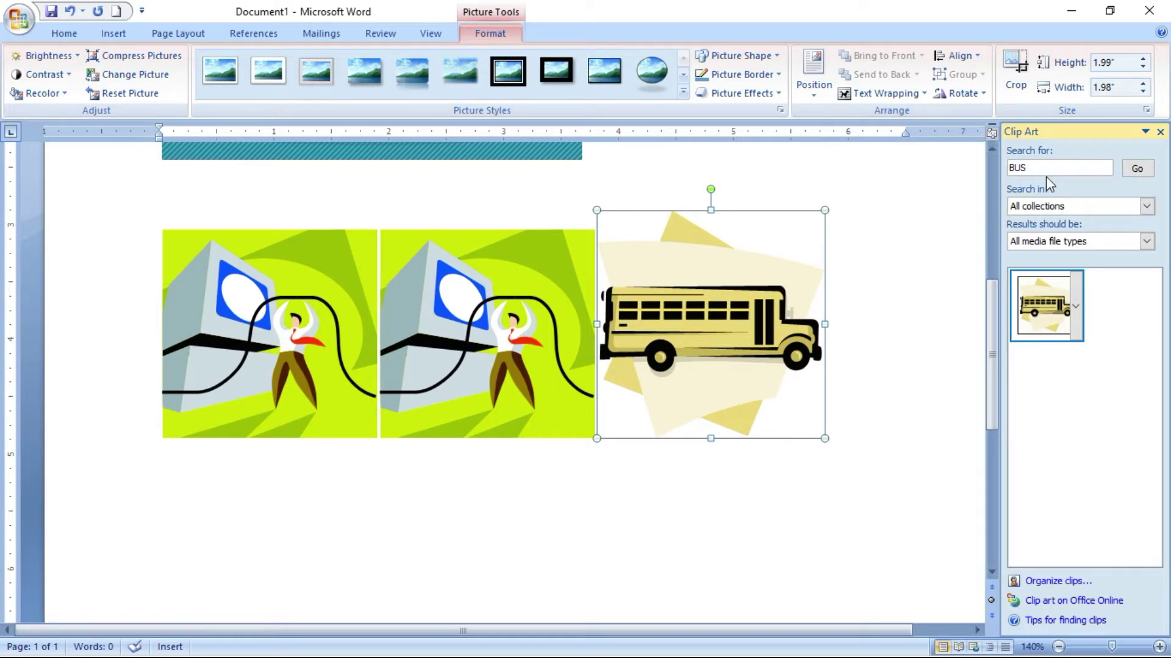
{"action": "left_click", "coordinate": [883, 427]}
{"action": "key", "text": "Return"}
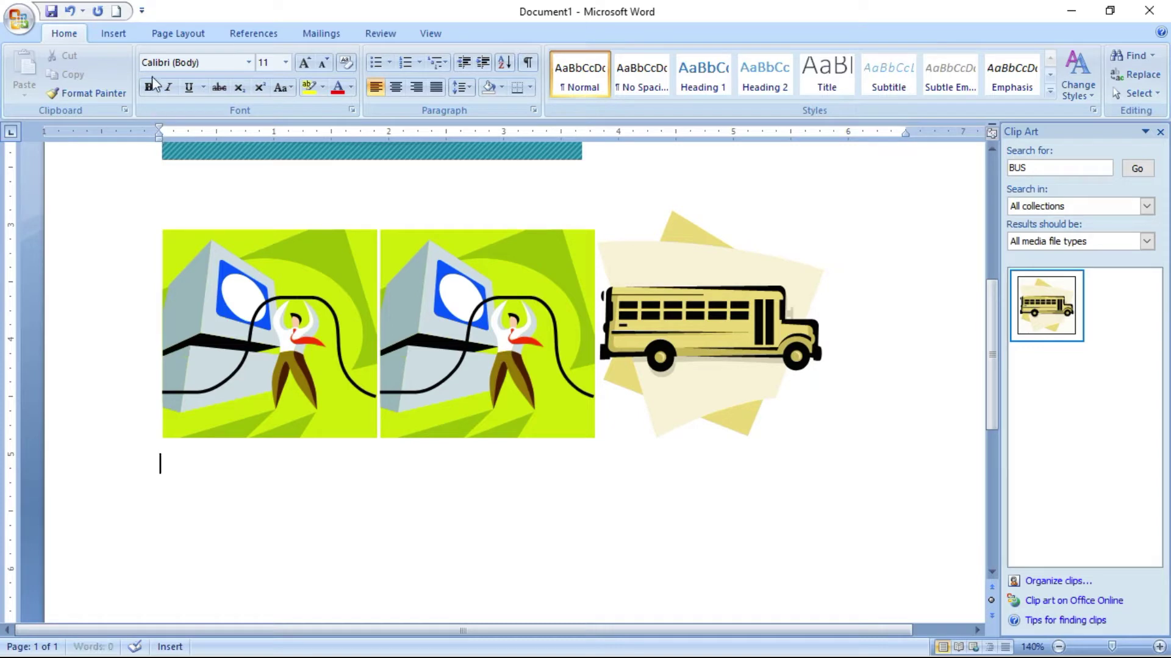
- Examine the SmartArt layout categories from List through Matrix for an insertion in Document2
{"action": "left_click", "coordinate": [114, 32]}
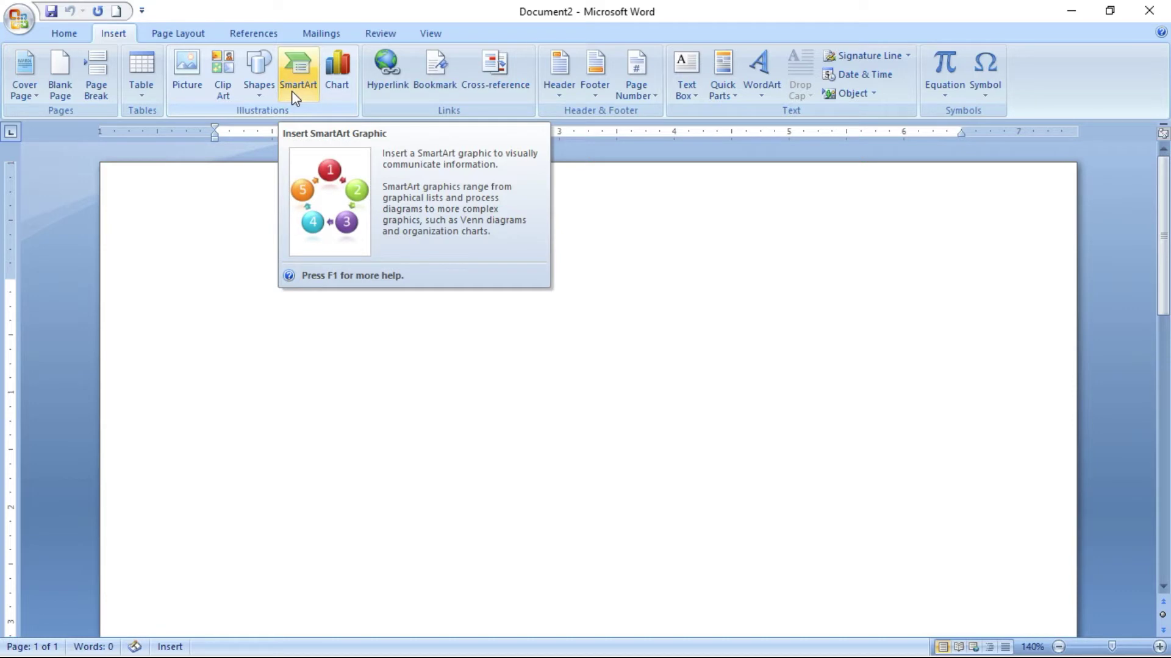
{"action": "left_click", "coordinate": [295, 77]}
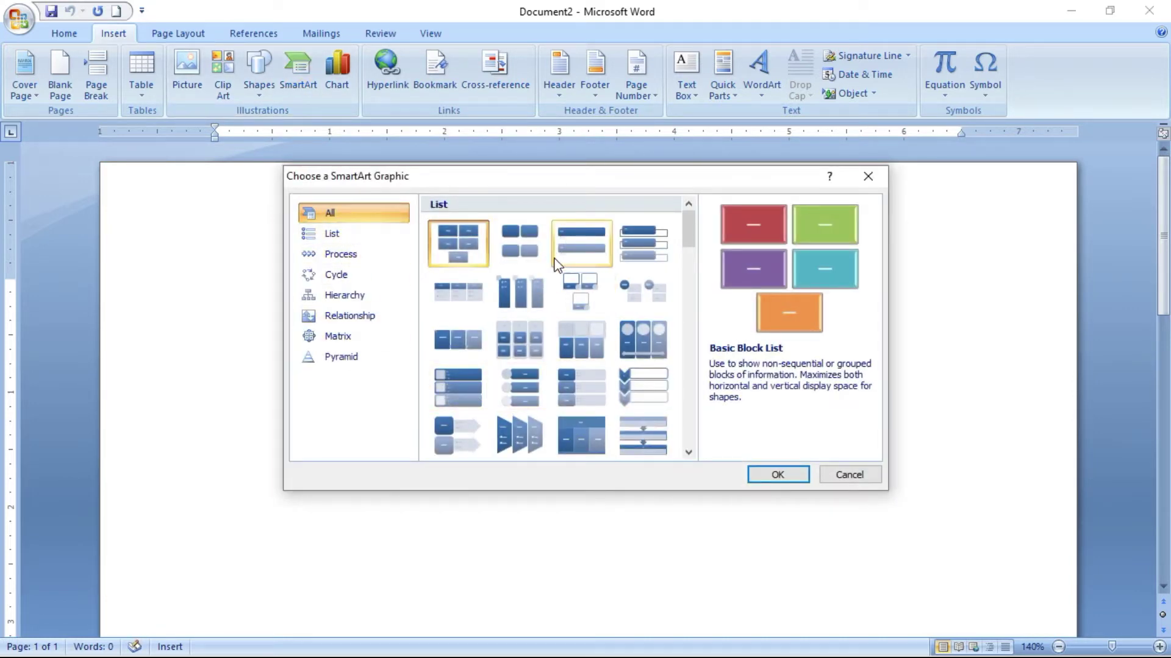
{"action": "left_click", "coordinate": [338, 235]}
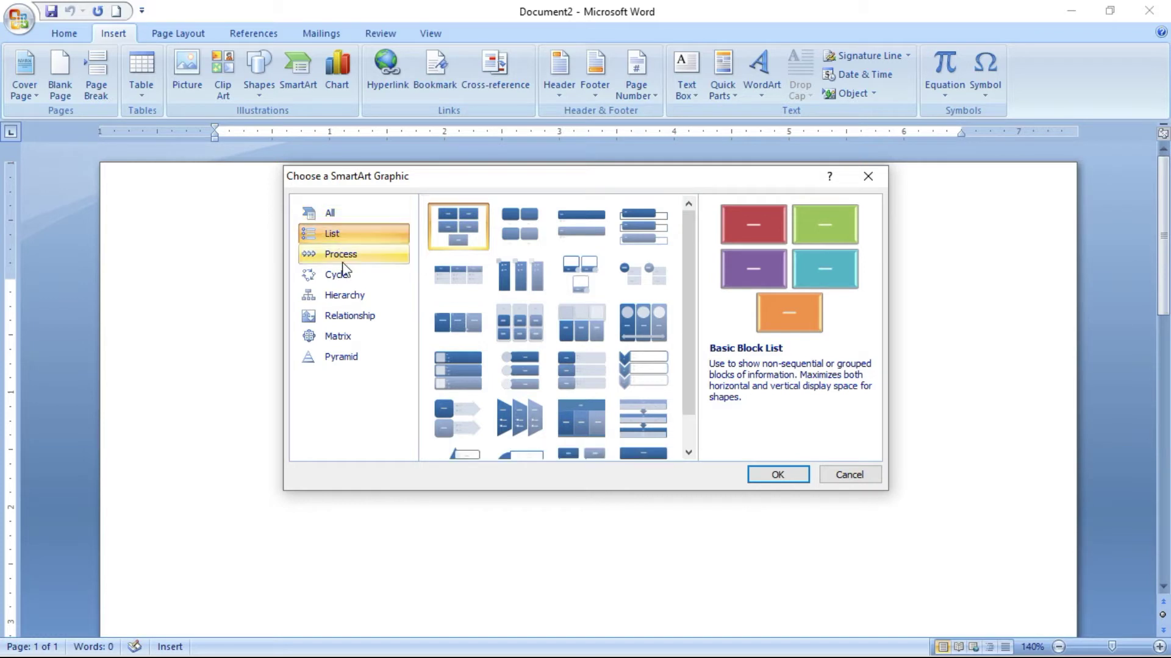
{"action": "left_click", "coordinate": [343, 261]}
{"action": "left_click", "coordinate": [335, 288]}
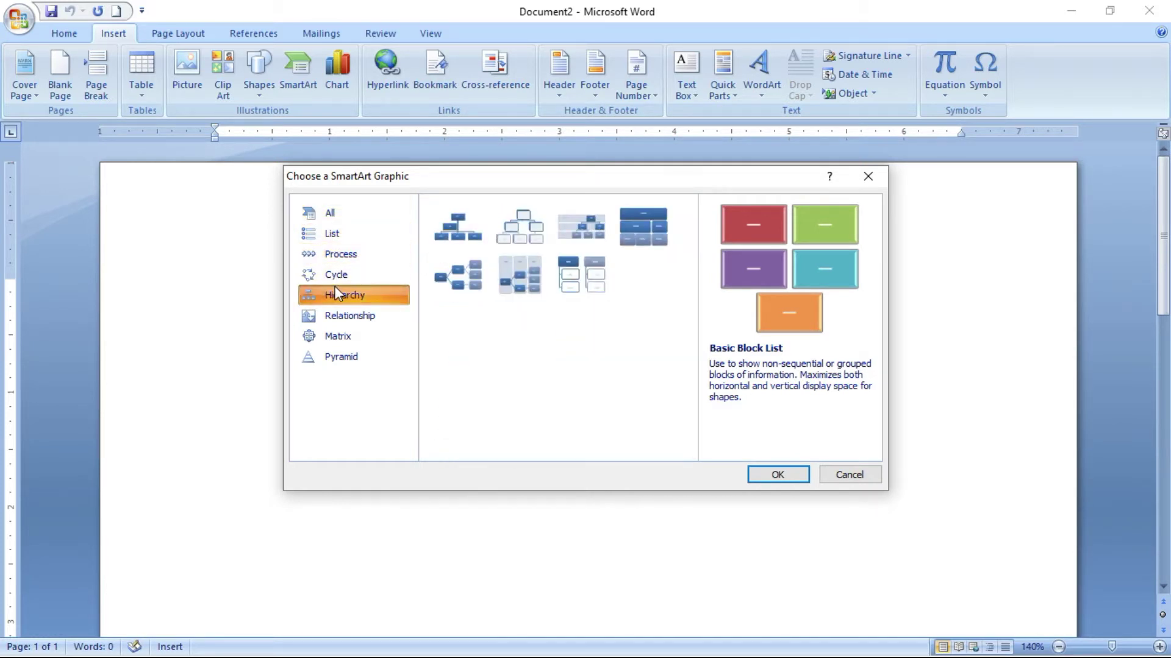
{"action": "left_click", "coordinate": [338, 270]}
{"action": "left_click", "coordinate": [341, 293]}
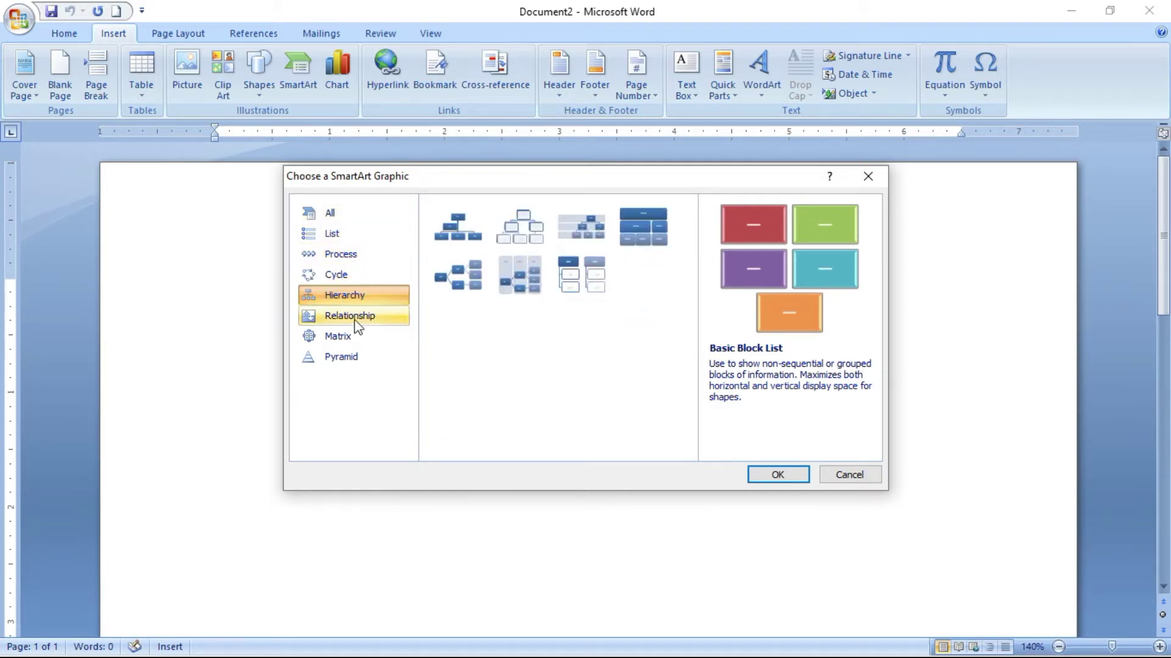
{"action": "left_click", "coordinate": [354, 317]}
{"action": "left_click", "coordinate": [362, 340]}
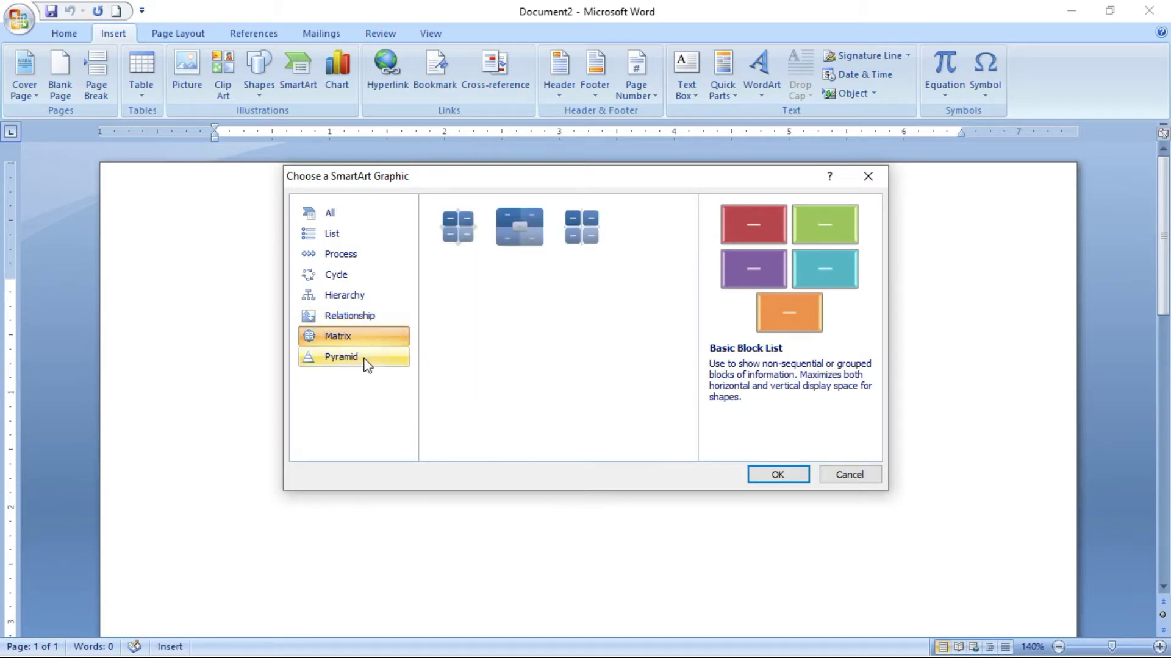
- Insert a Basic Pyramid SmartArt graphic from the Pyramid category into Document2
{"action": "left_click", "coordinate": [366, 362]}
{"action": "left_click", "coordinate": [451, 238]}
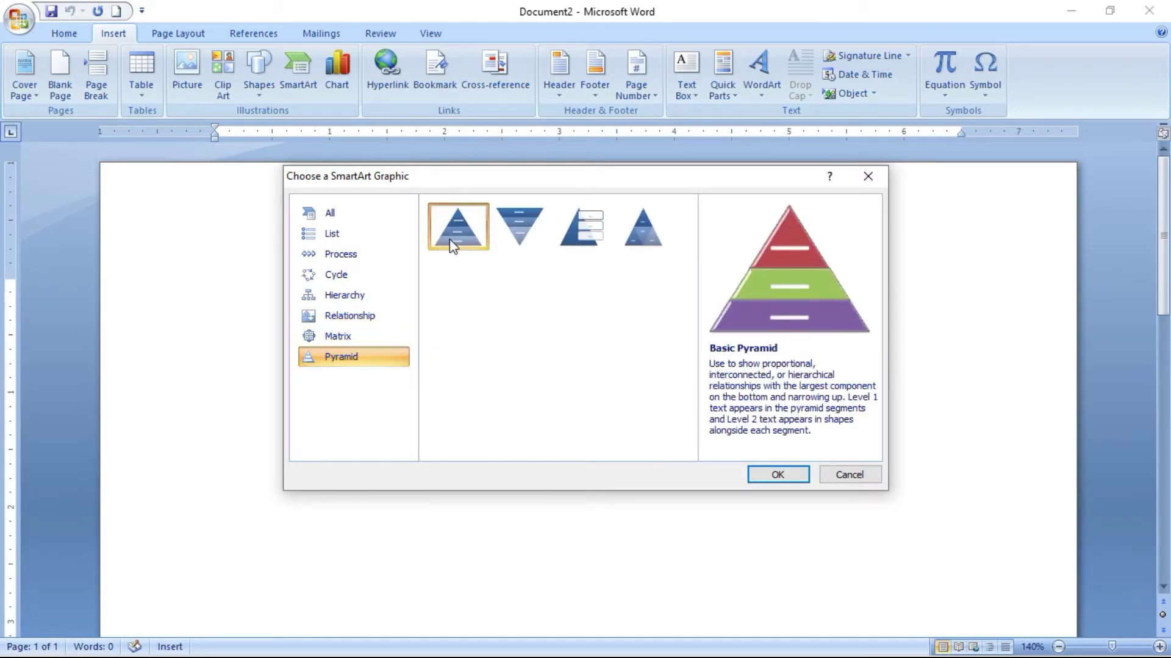
{"action": "left_click", "coordinate": [781, 475]}
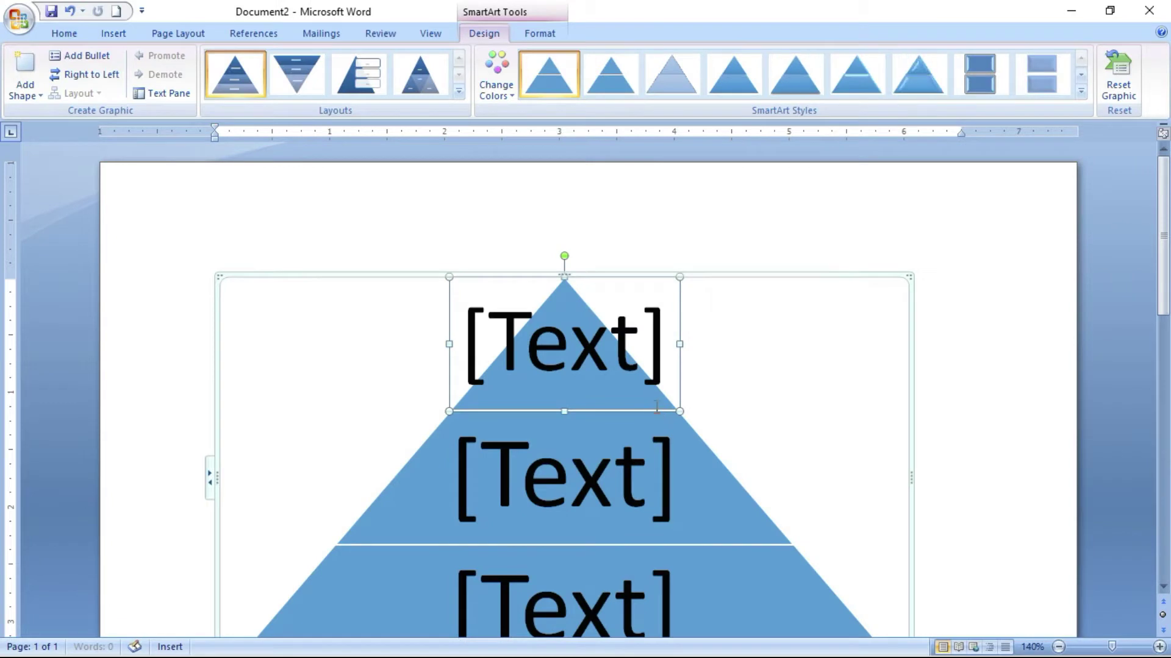
- Switch the pyramid SmartArt to the inverted pyramid layout
{"action": "scroll", "coordinate": [657, 408], "scroll_direction": "up", "scroll_amount": 3}
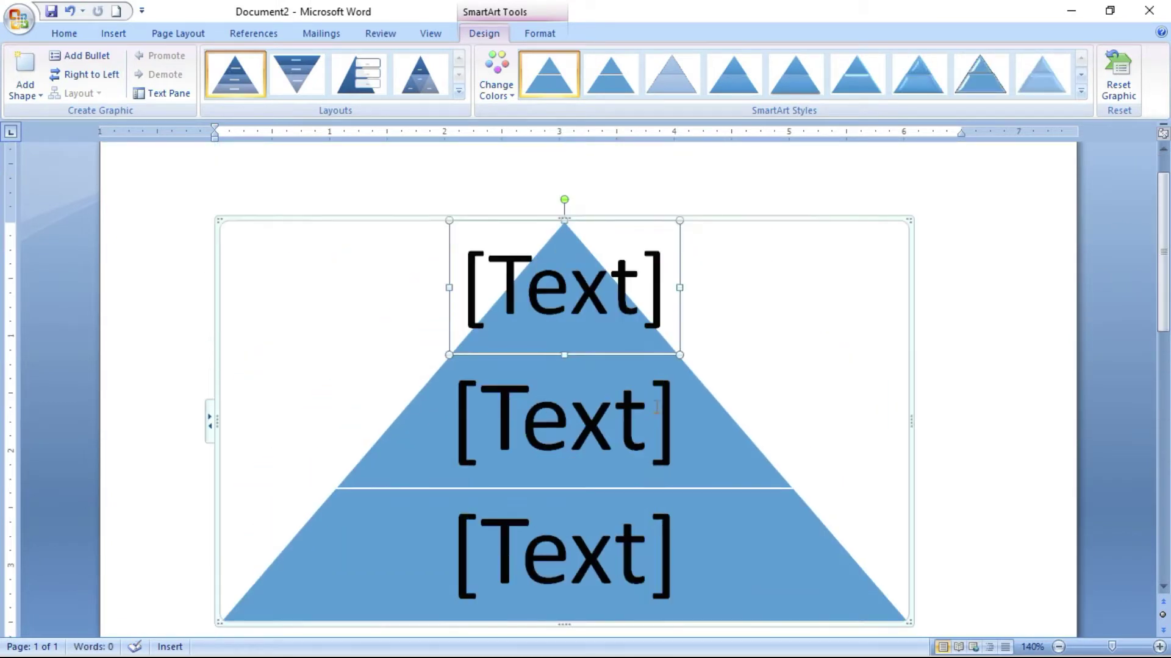
{"action": "scroll", "coordinate": [656, 407], "scroll_direction": "down", "scroll_amount": 3}
{"action": "scroll", "coordinate": [656, 408], "scroll_direction": "down", "scroll_amount": 3}
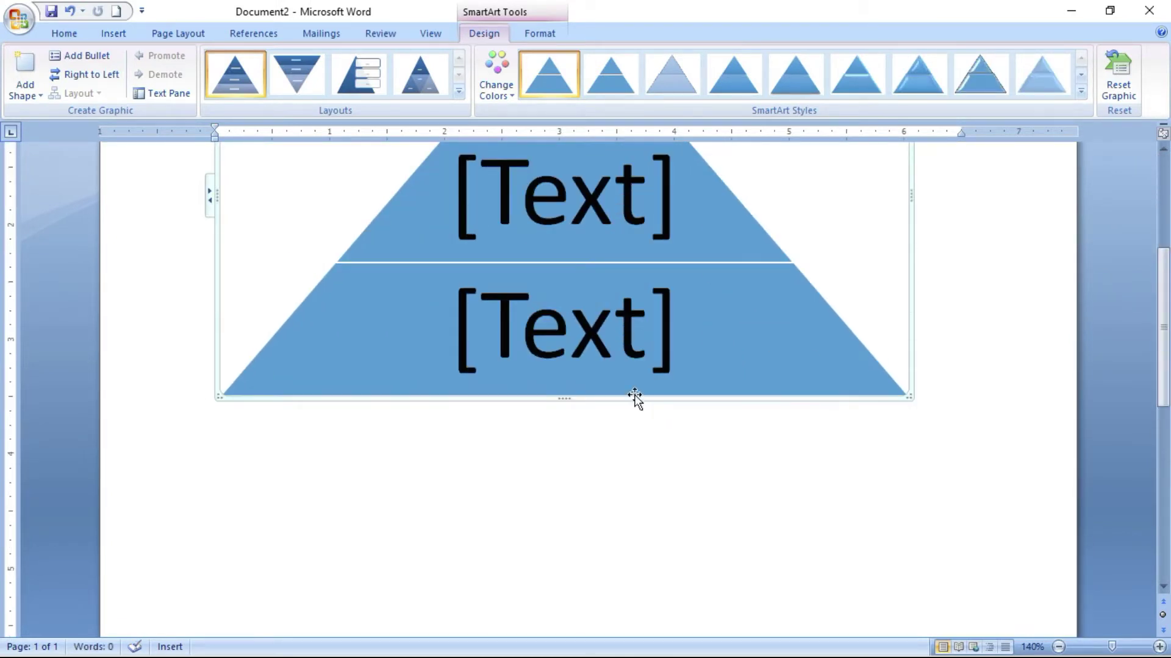
{"action": "left_click", "coordinate": [290, 74]}
{"action": "scroll", "coordinate": [464, 200], "scroll_direction": "up", "scroll_amount": 7}
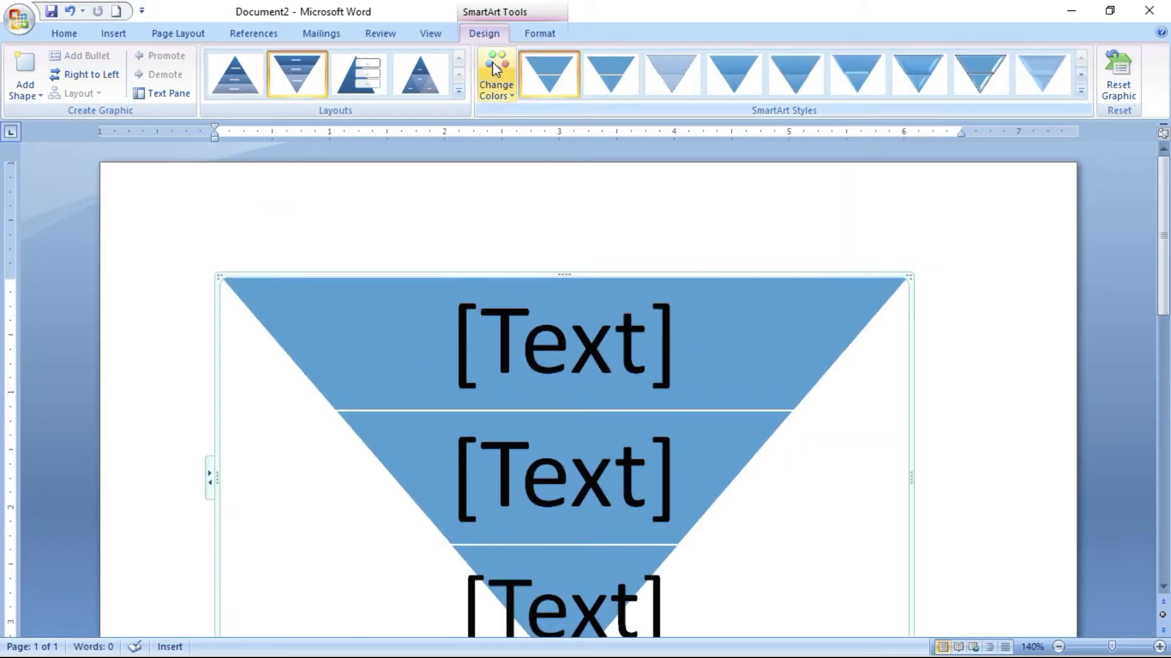
- Recolor the inverted pyramid with the fourth Colorful scheme, running from yellow through green to blue
{"action": "left_click", "coordinate": [507, 100]}
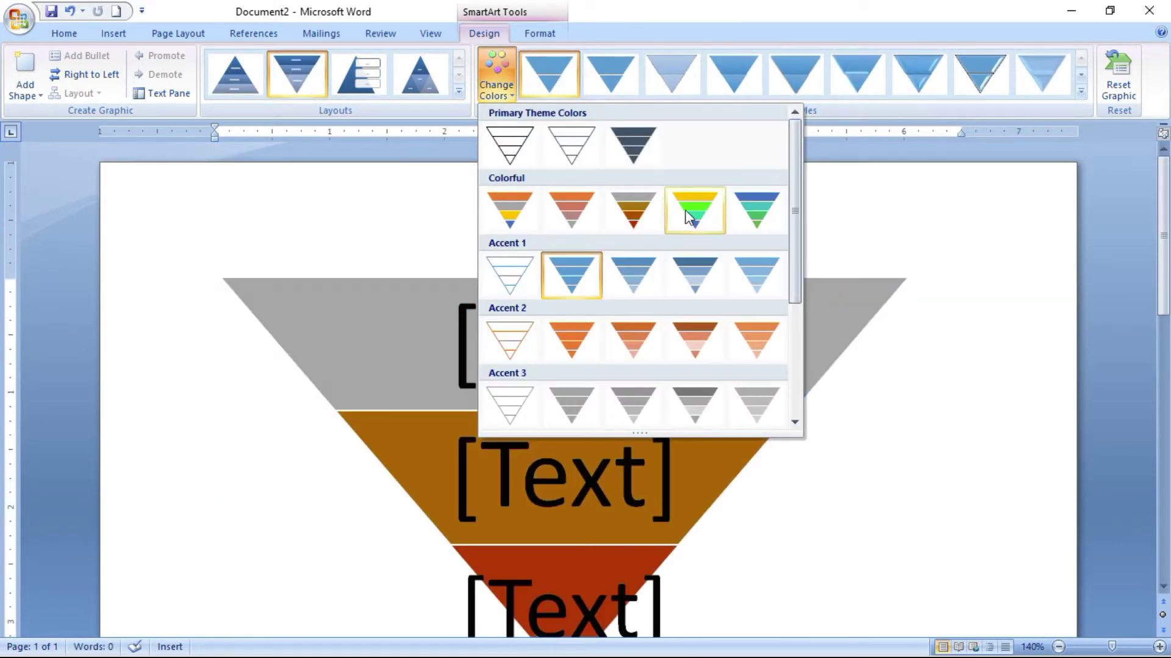
{"action": "left_click", "coordinate": [686, 210]}
{"action": "scroll", "coordinate": [927, 371], "scroll_direction": "down", "scroll_amount": 3}
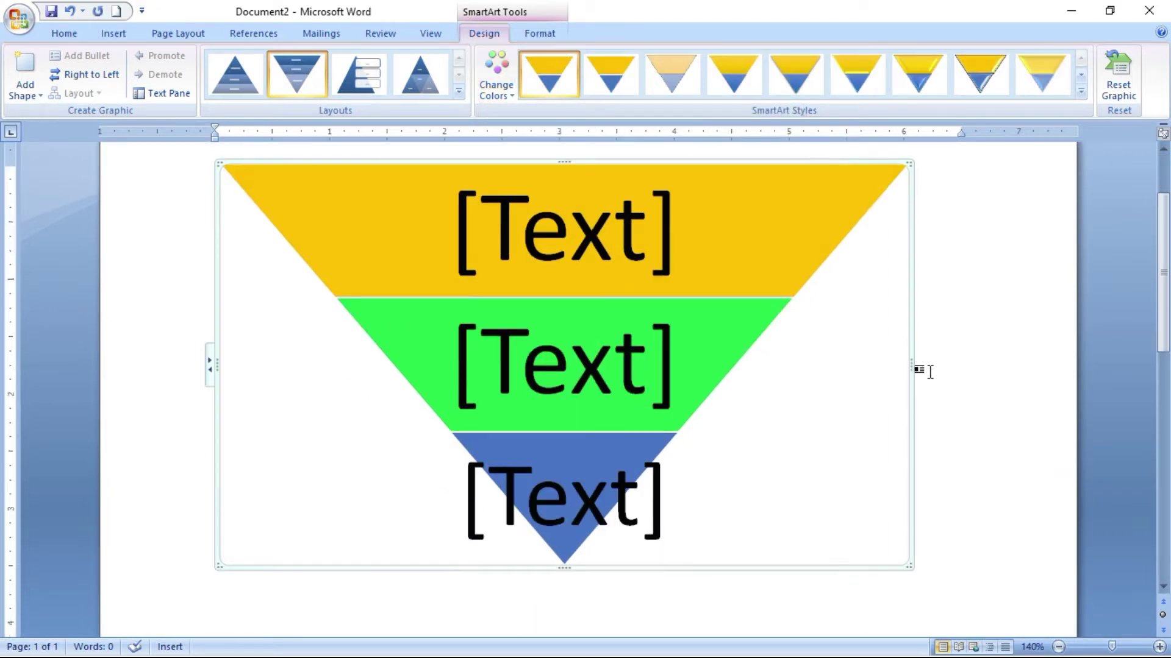
- Insert a Segmented Cycle SmartArt graphic from the Cycle category below the inverted pyramid
{"action": "left_click", "coordinate": [920, 502]}
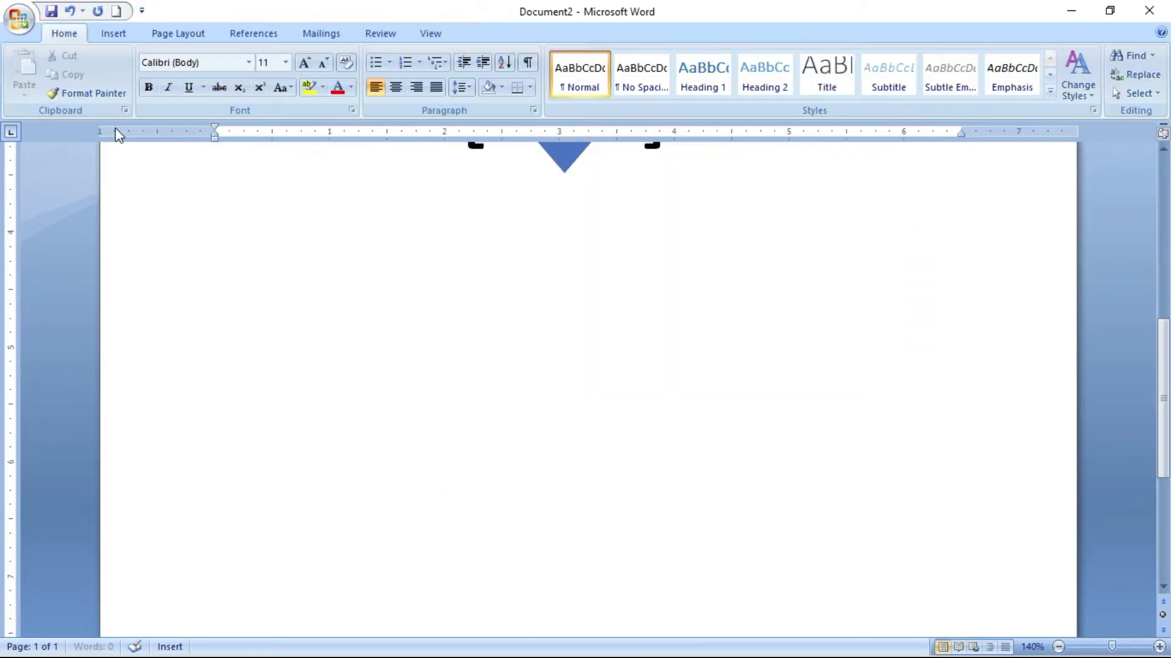
{"action": "left_click", "coordinate": [104, 34]}
{"action": "left_click", "coordinate": [303, 94]}
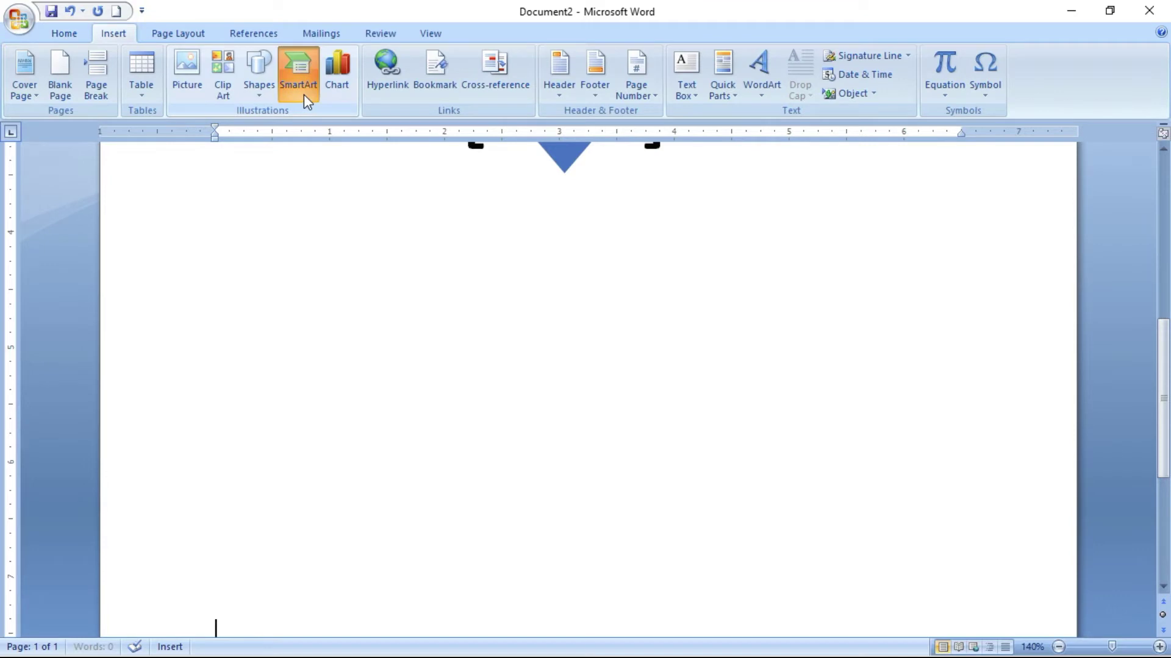
{"action": "left_click", "coordinate": [334, 274]}
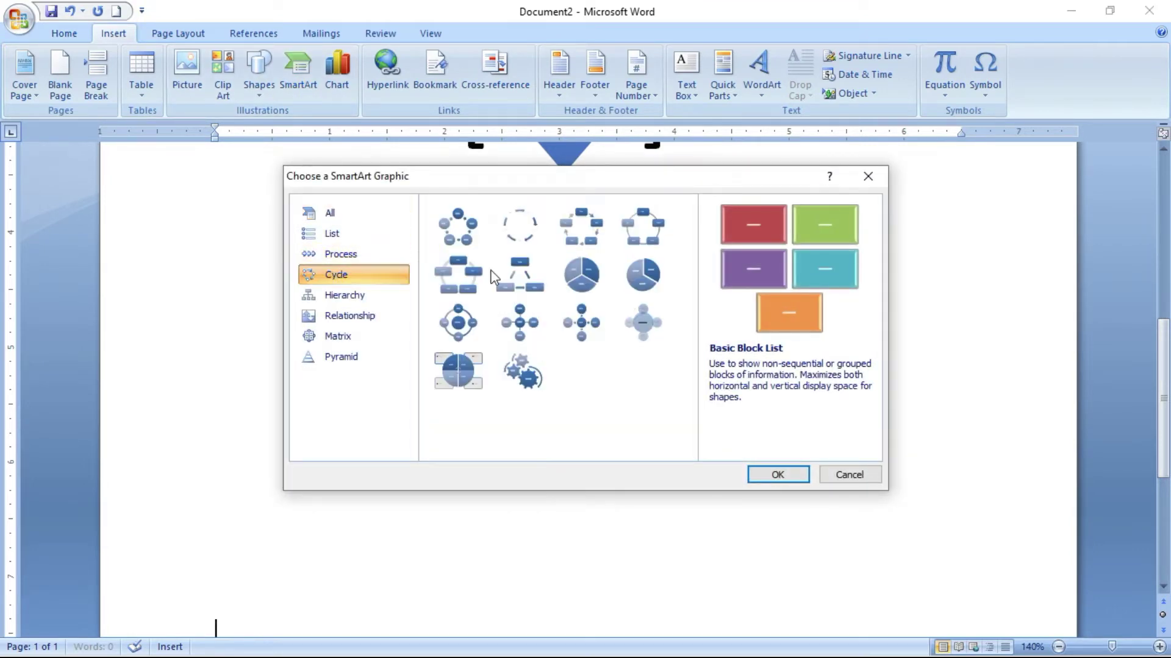
{"action": "left_click", "coordinate": [581, 275]}
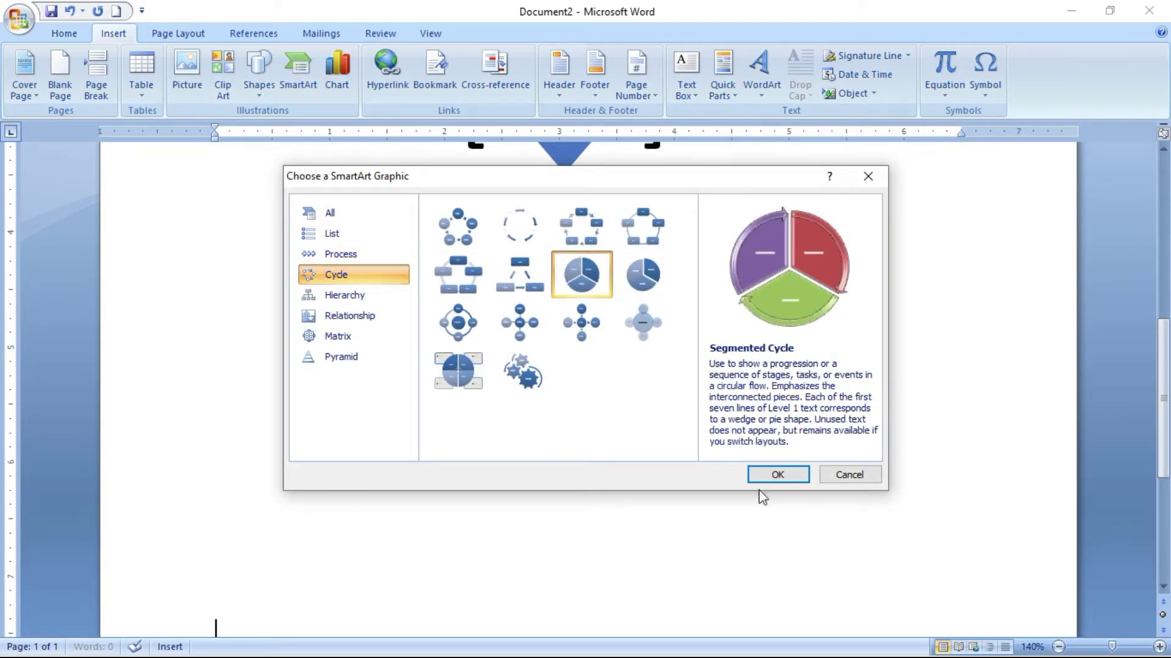
{"action": "left_click", "coordinate": [778, 474]}
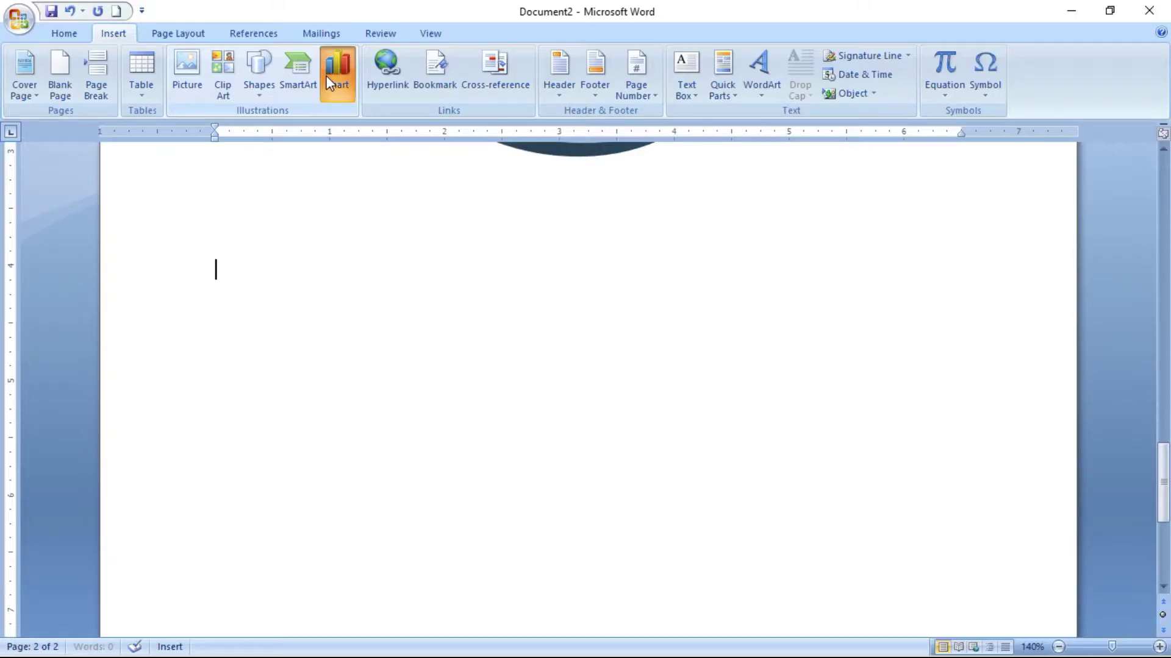
- Insert a 3-D cylinder column chart on page 2 below the cycle graphic
{"action": "left_click", "coordinate": [327, 78]}
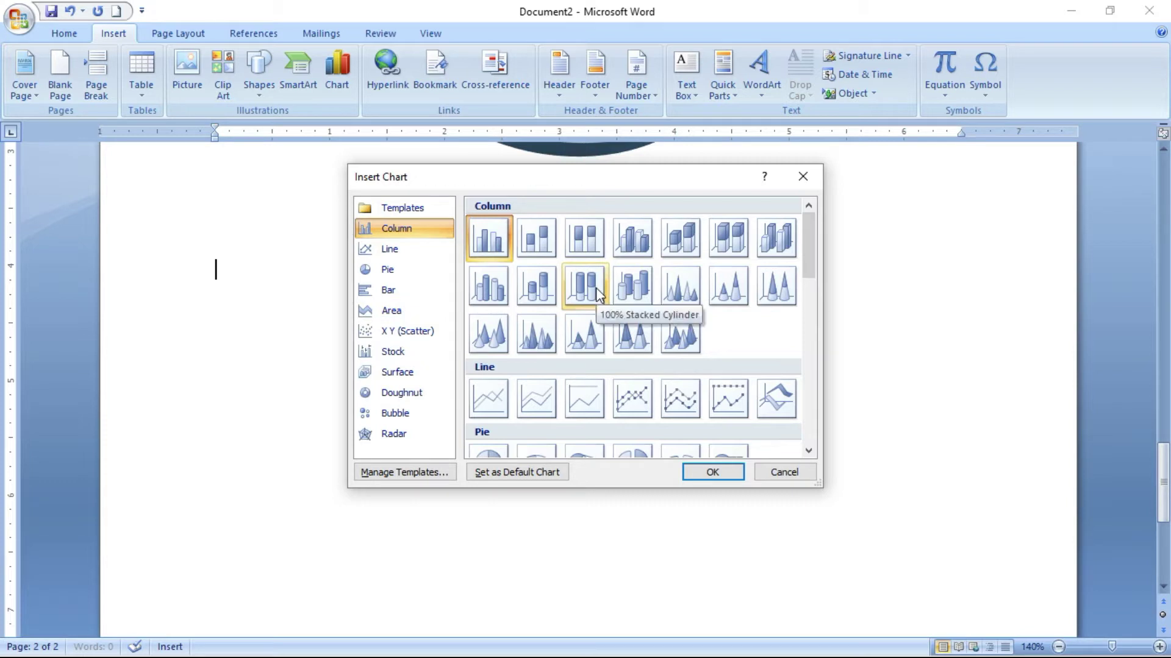
{"action": "left_click", "coordinate": [634, 290]}
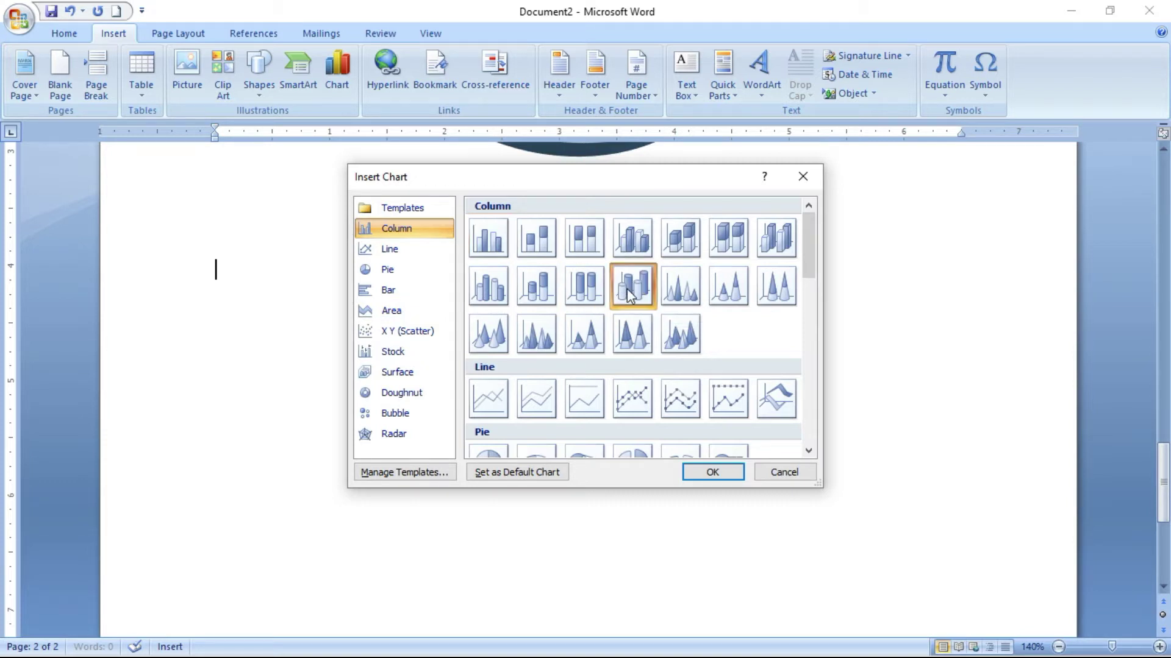
{"action": "left_click", "coordinate": [711, 476]}
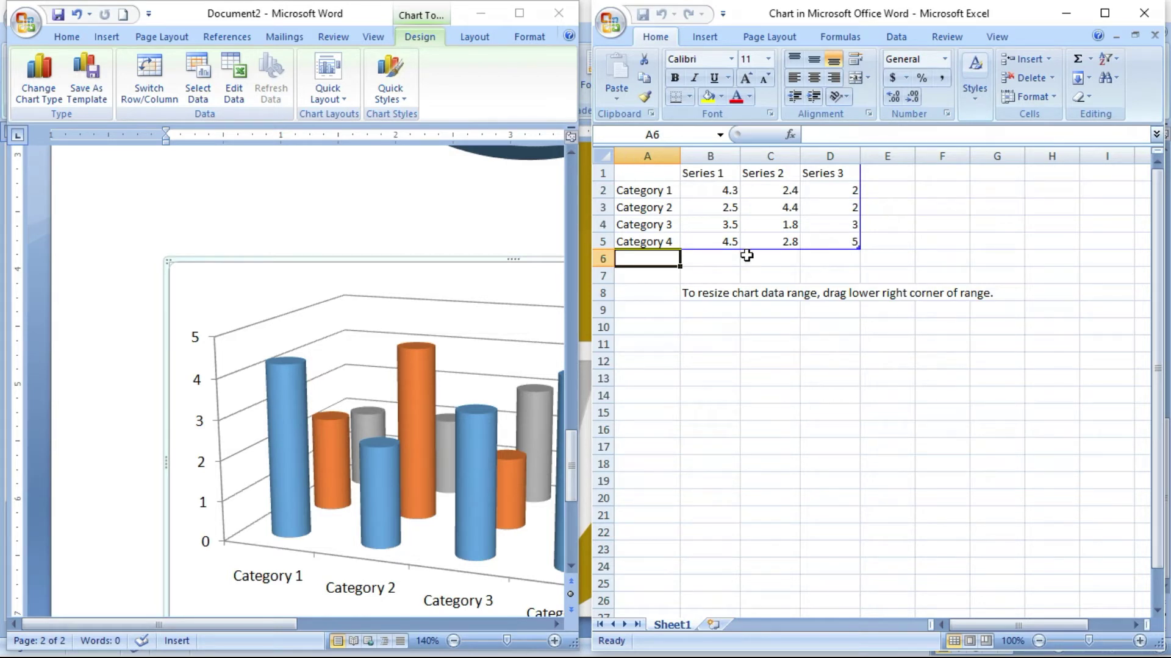
- Set the chart's Series 1 values to 23 for Category 1 and 14 for Category 2
{"action": "left_click", "coordinate": [724, 191]}
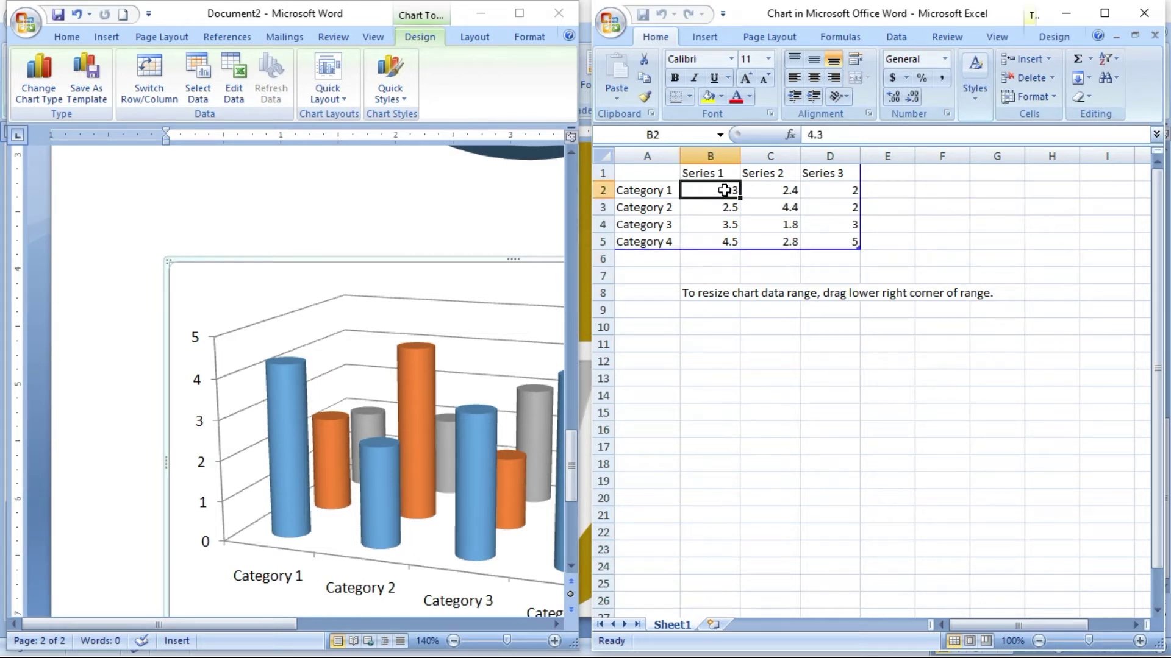
{"action": "type", "text": "23"}
{"action": "left_click", "coordinate": [783, 256]}
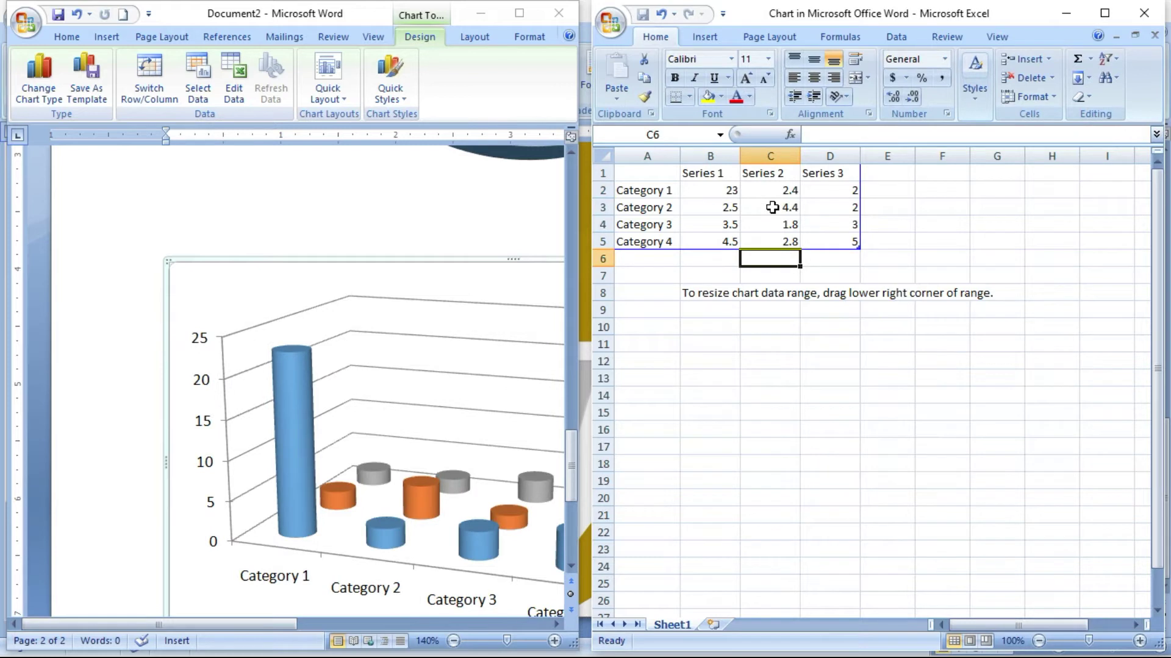
{"action": "left_click", "coordinate": [731, 208]}
{"action": "type", "text": "14"}
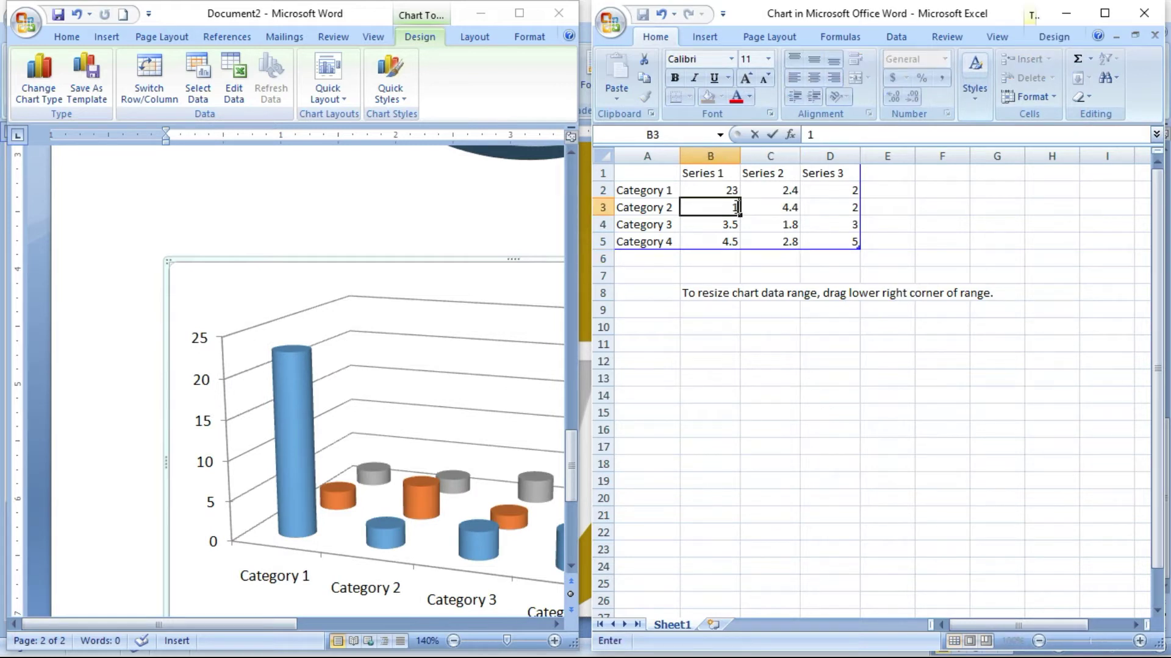
- Rename Category 1 to Milk, set Series 2 to 24, 24, 55, 44, Series 3 to 13, 33, 3, 3, and Category 4's Series 1 to 35
{"action": "left_click", "coordinate": [723, 225]}
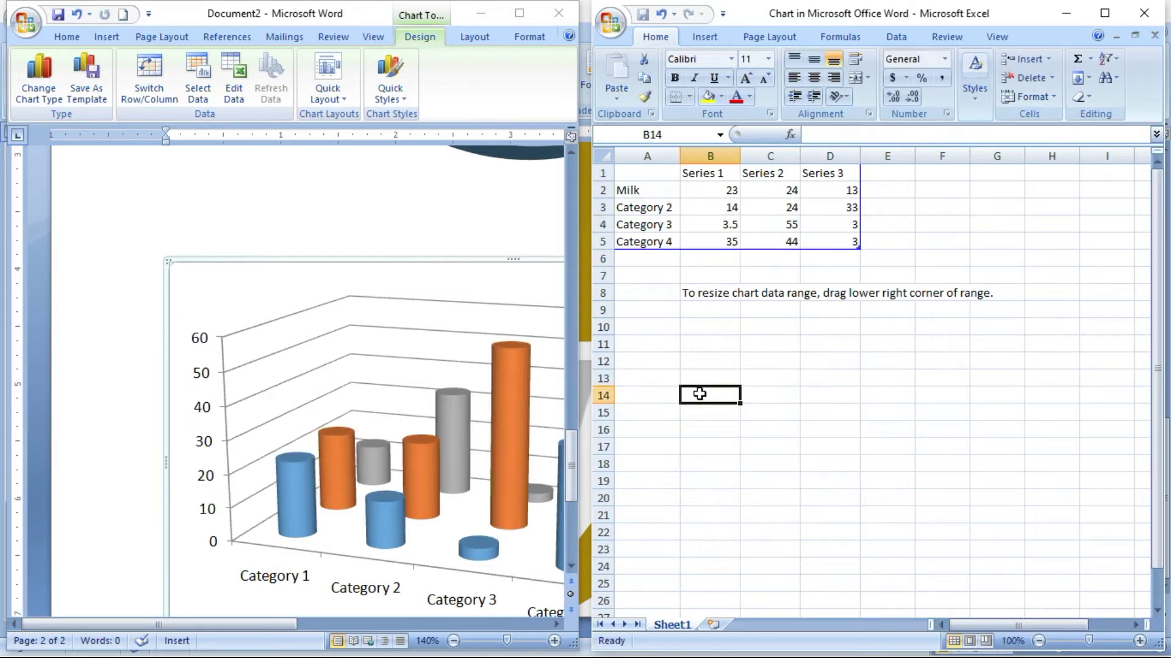
{"action": "left_click", "coordinate": [716, 175]}
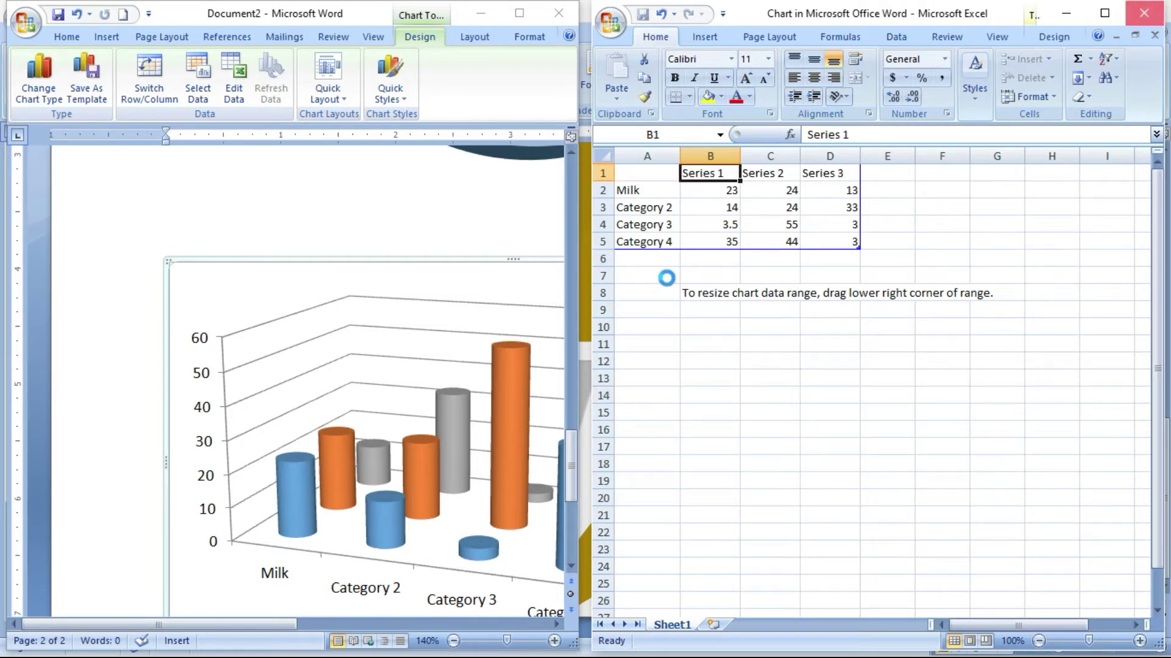
{"action": "scroll", "coordinate": [744, 225], "scroll_direction": "down", "scroll_amount": 2}
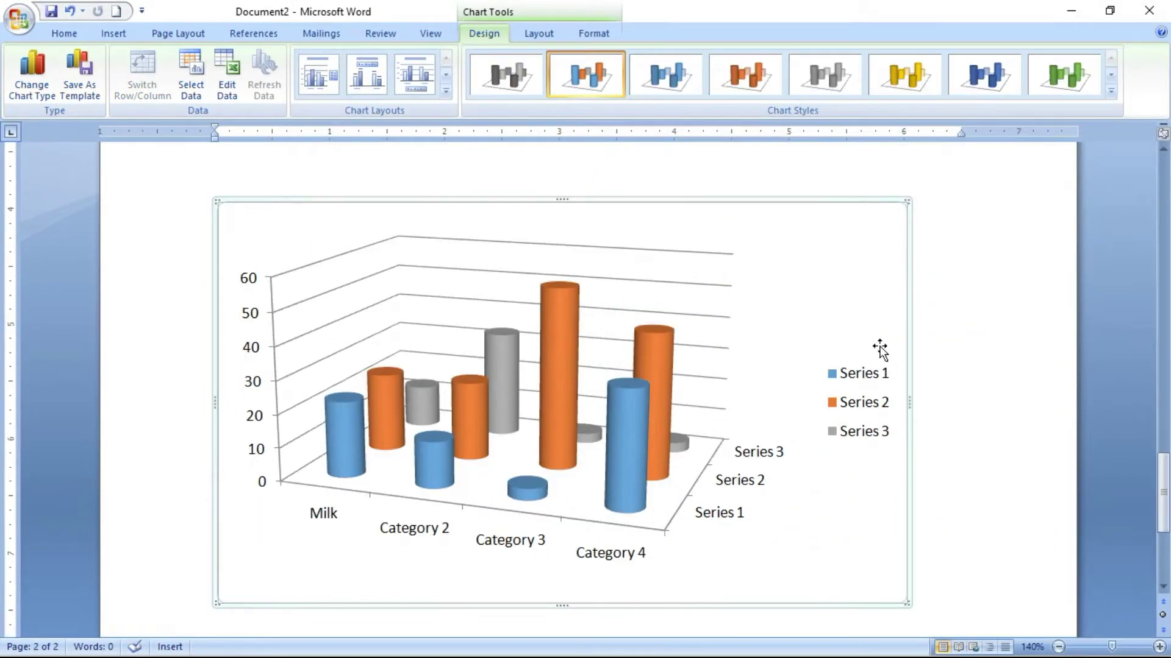
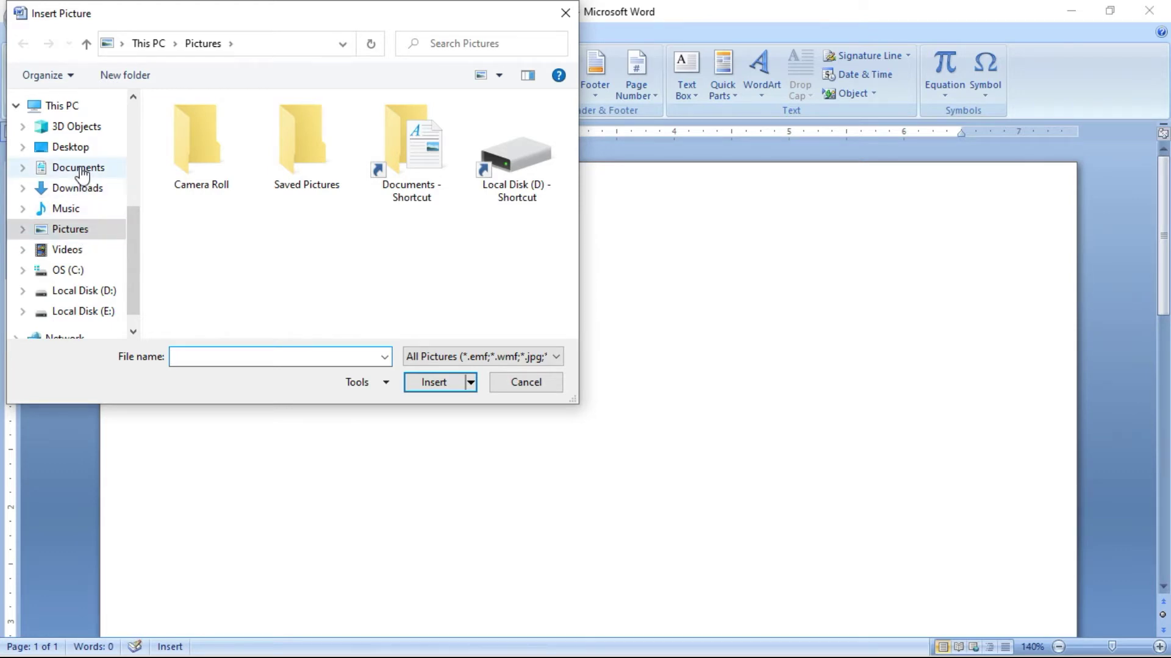
{"action": "left_click", "coordinate": [82, 147]}
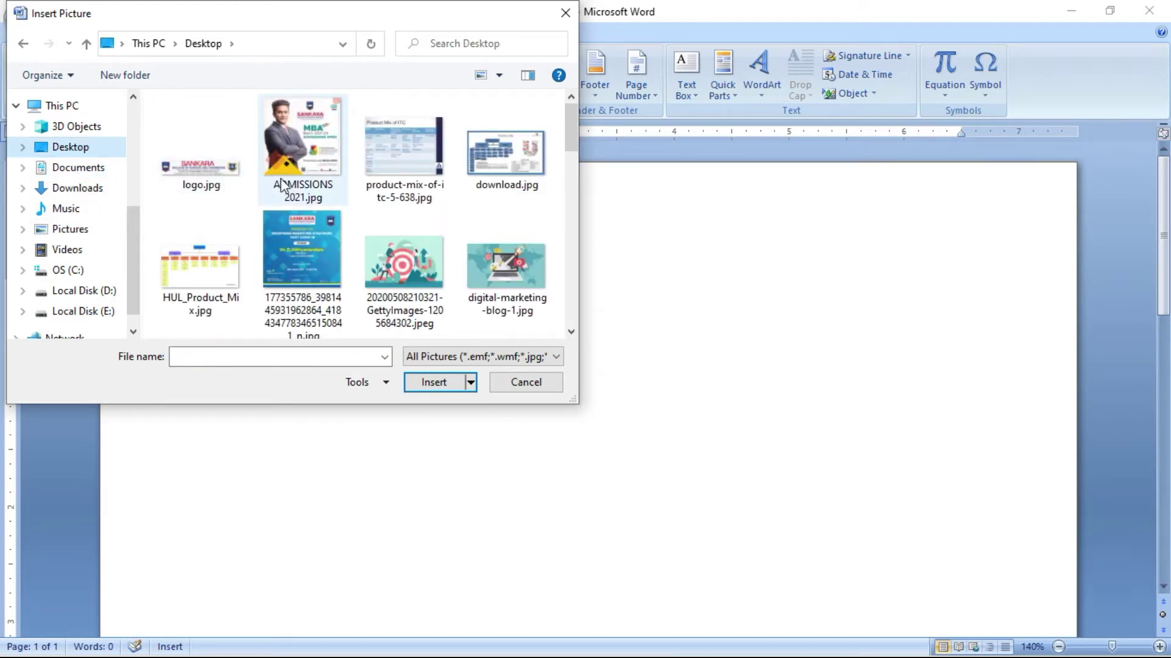
{"action": "double_click", "coordinate": [394, 261]}
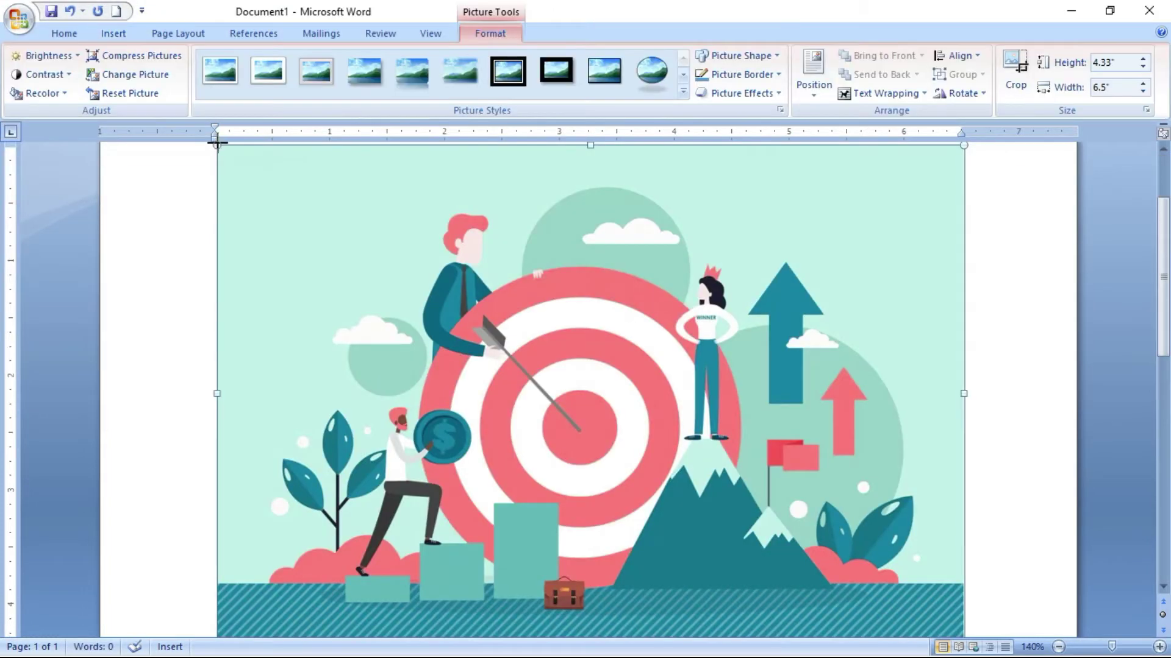
{"action": "left_click_drag", "start_coordinate": [217, 142], "coordinate": [540, 430]}
{"action": "left_click", "coordinate": [841, 465]}
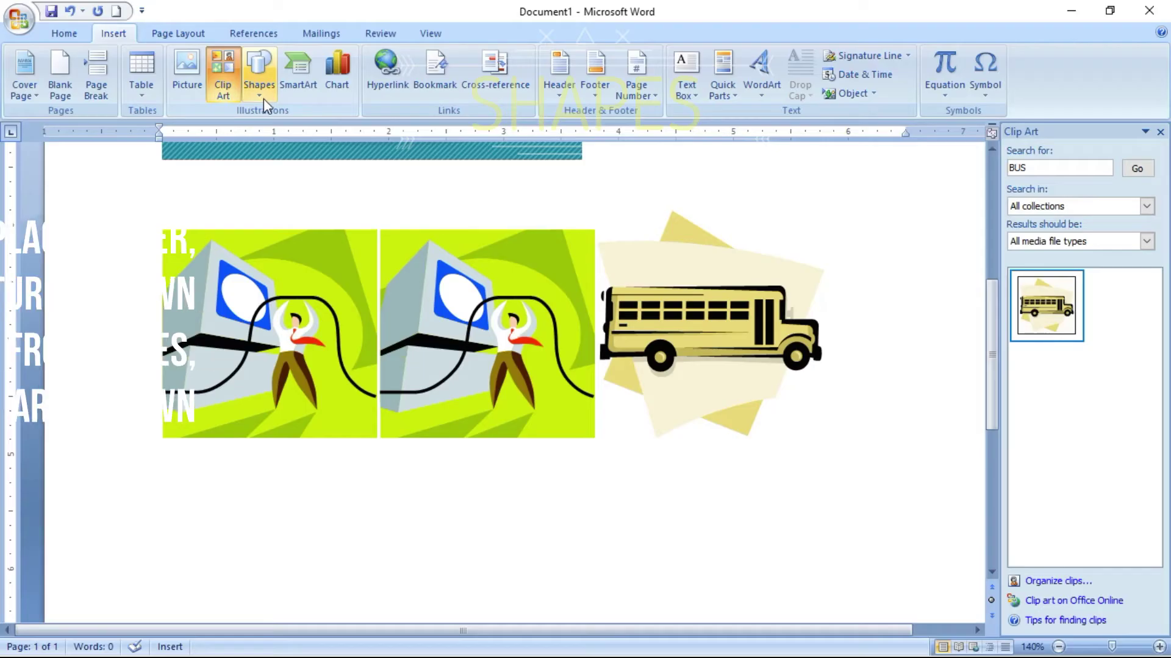
- Draw a rectangle about 1.34 inches wide and 1.01 inches high in the empty area below the clip art in Document1
{"action": "scroll", "coordinate": [266, 105], "scroll_direction": "down", "scroll_amount": 3}
{"action": "scroll", "coordinate": [905, 445], "scroll_direction": "down", "scroll_amount": 5}
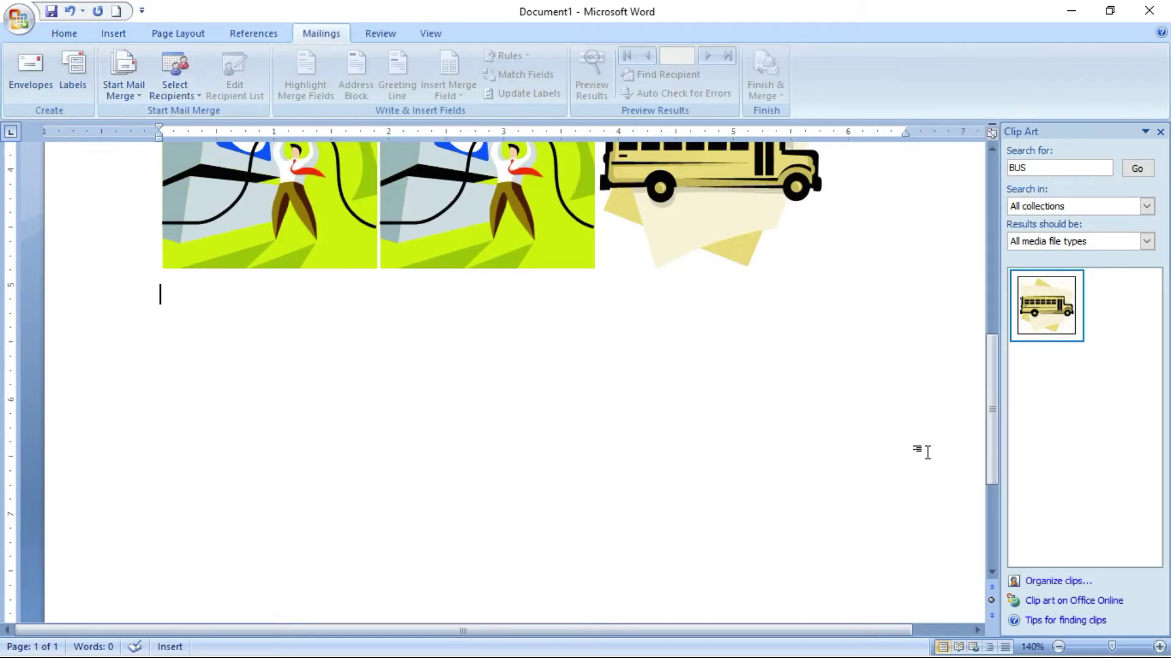
{"action": "scroll", "coordinate": [514, 371], "scroll_direction": "up", "scroll_amount": 3}
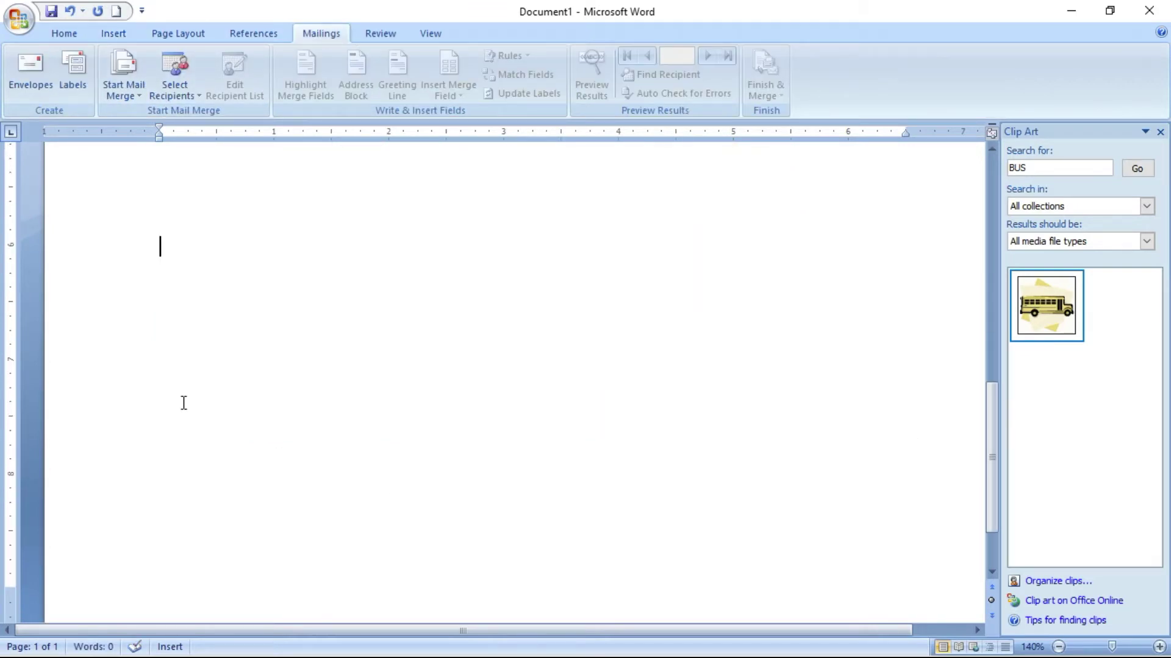
{"action": "left_click", "coordinate": [116, 35]}
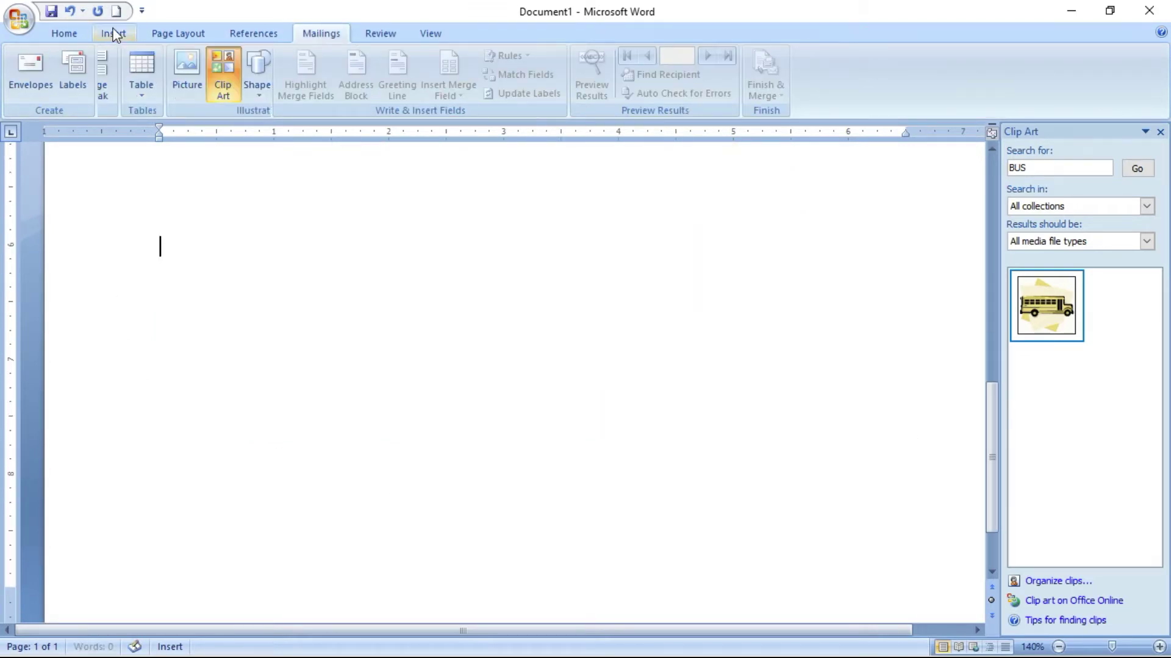
{"action": "left_click", "coordinate": [259, 85]}
{"action": "left_click", "coordinate": [307, 136]}
{"action": "left_click_drag", "start_coordinate": [305, 349], "coordinate": [153, 234]}
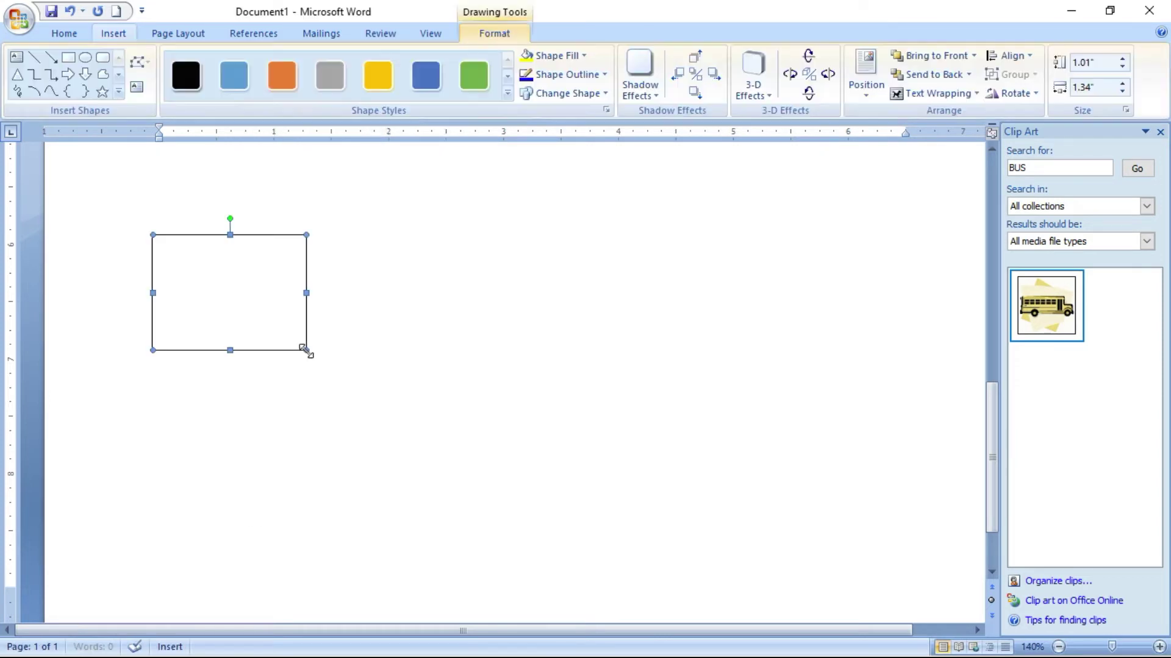
- Apply the light blue style to the rectangle, and add a dark blue styled circle about 1.44 inches in diameter beside it
{"action": "left_click", "coordinate": [238, 80]}
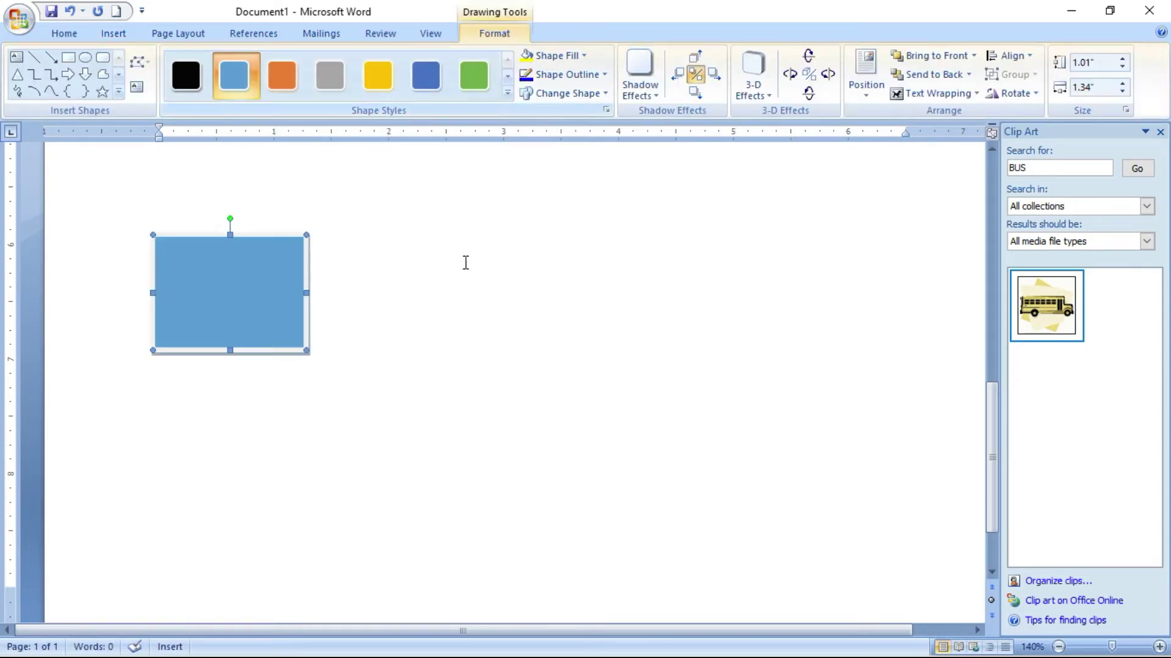
{"action": "left_click", "coordinate": [475, 272]}
{"action": "left_click", "coordinate": [114, 34]}
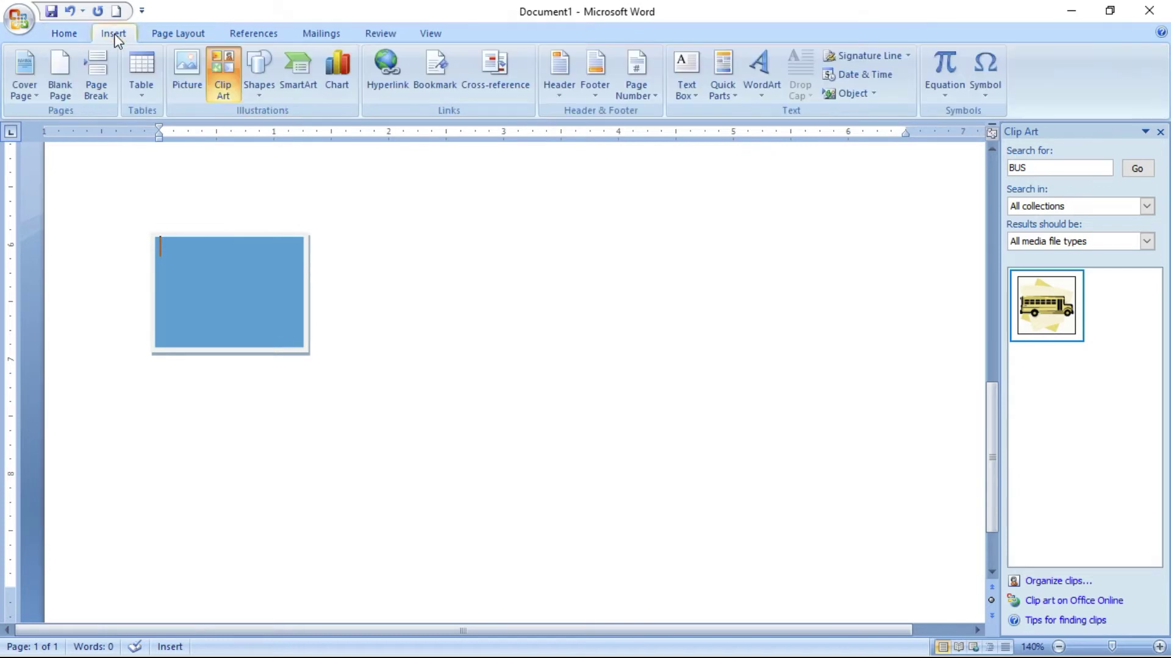
{"action": "left_click", "coordinate": [259, 82]}
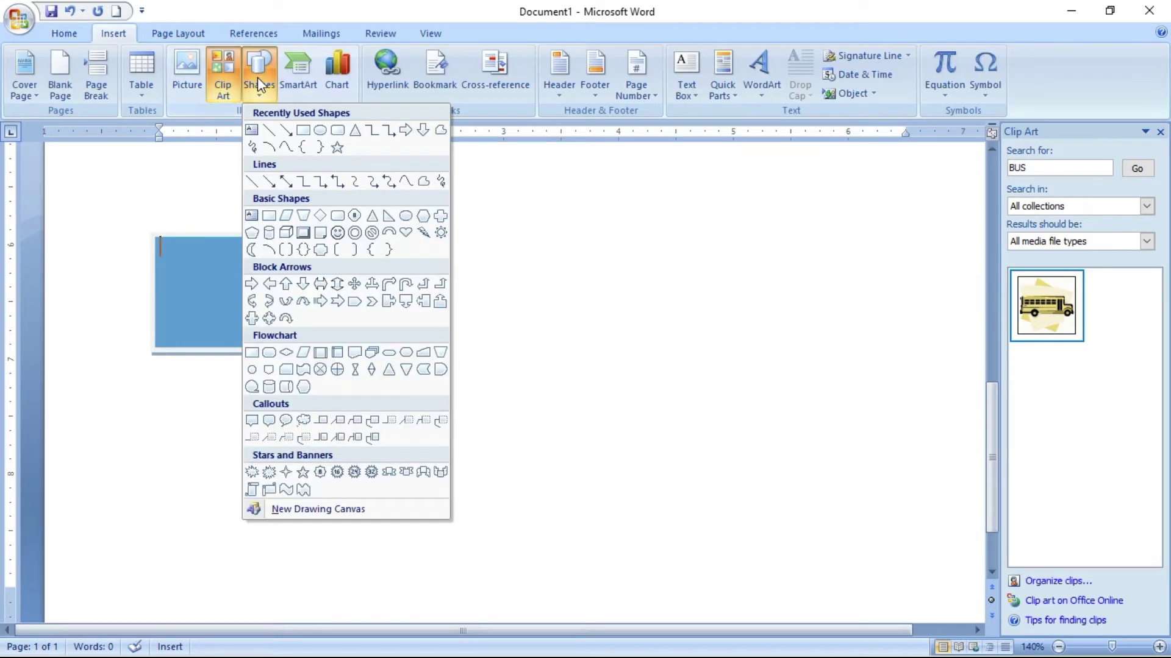
{"action": "left_click", "coordinate": [320, 130]}
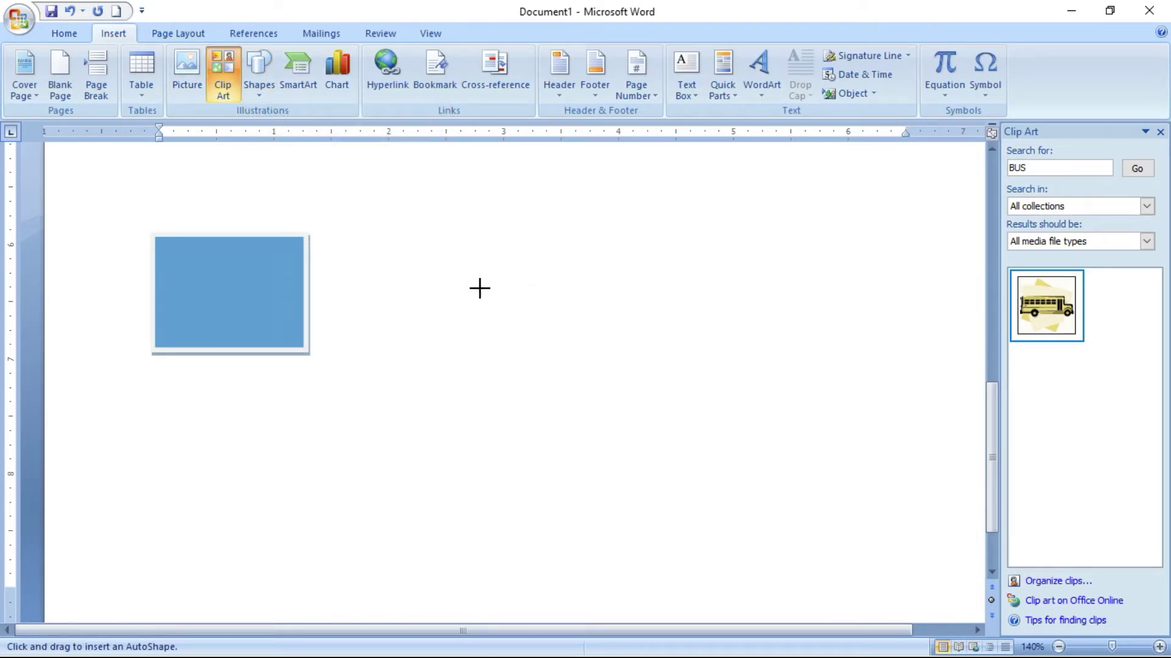
{"action": "left_click_drag", "start_coordinate": [478, 248], "coordinate": [601, 414]}
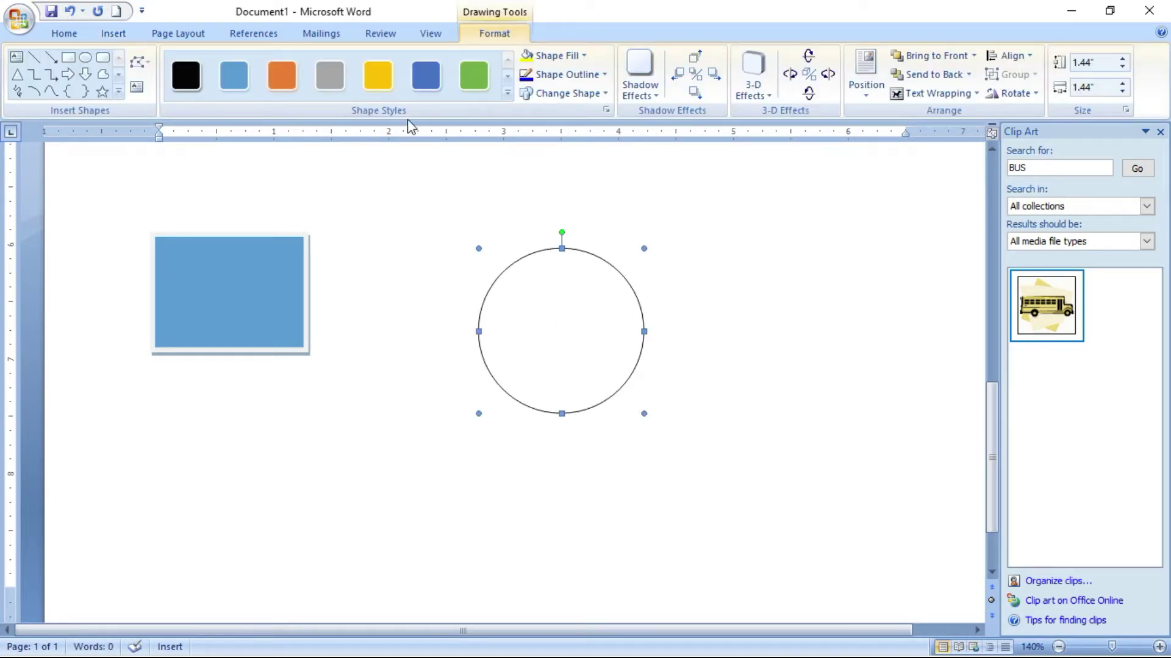
{"action": "left_click", "coordinate": [425, 75]}
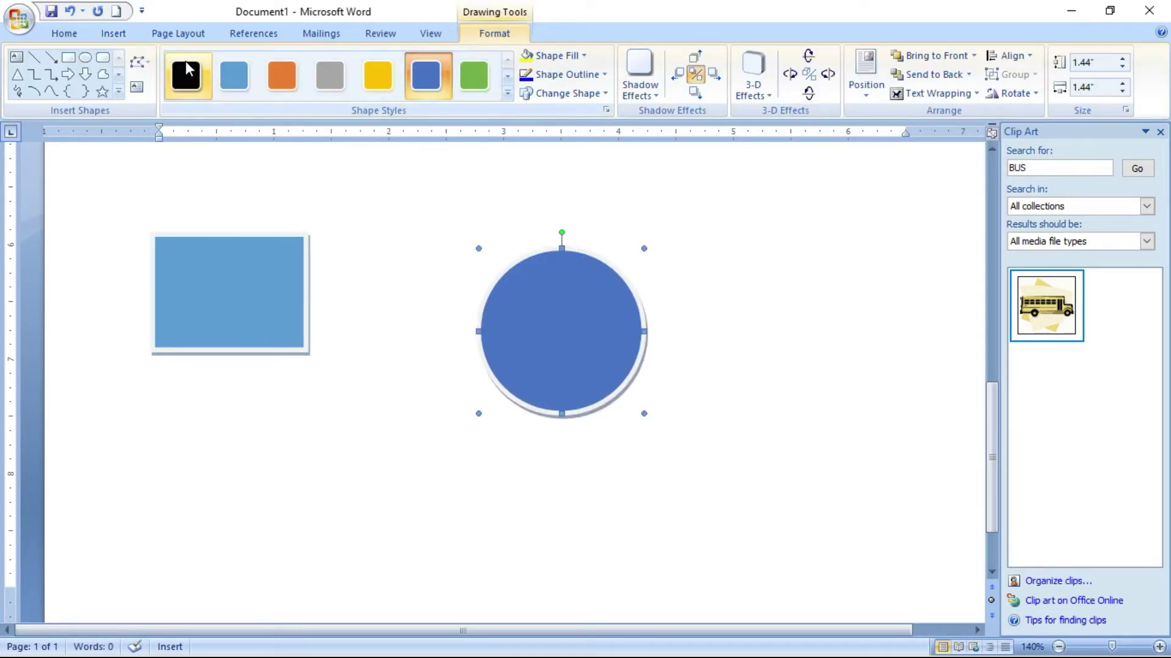
- Draw a square about 1.59 inches wide beside the circle and give it the green shape style
{"action": "left_click", "coordinate": [113, 33]}
{"action": "left_click", "coordinate": [223, 73]}
{"action": "left_click", "coordinate": [258, 70]}
{"action": "left_click", "coordinate": [306, 148]}
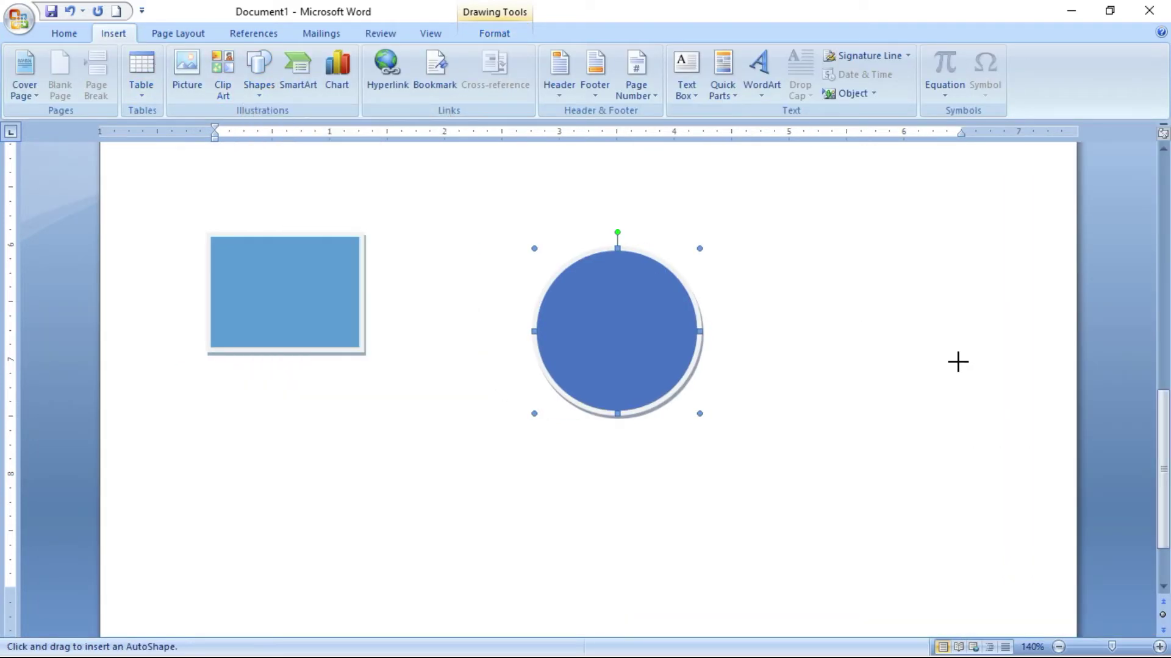
{"action": "left_click_drag", "start_coordinate": [776, 226], "coordinate": [920, 409]}
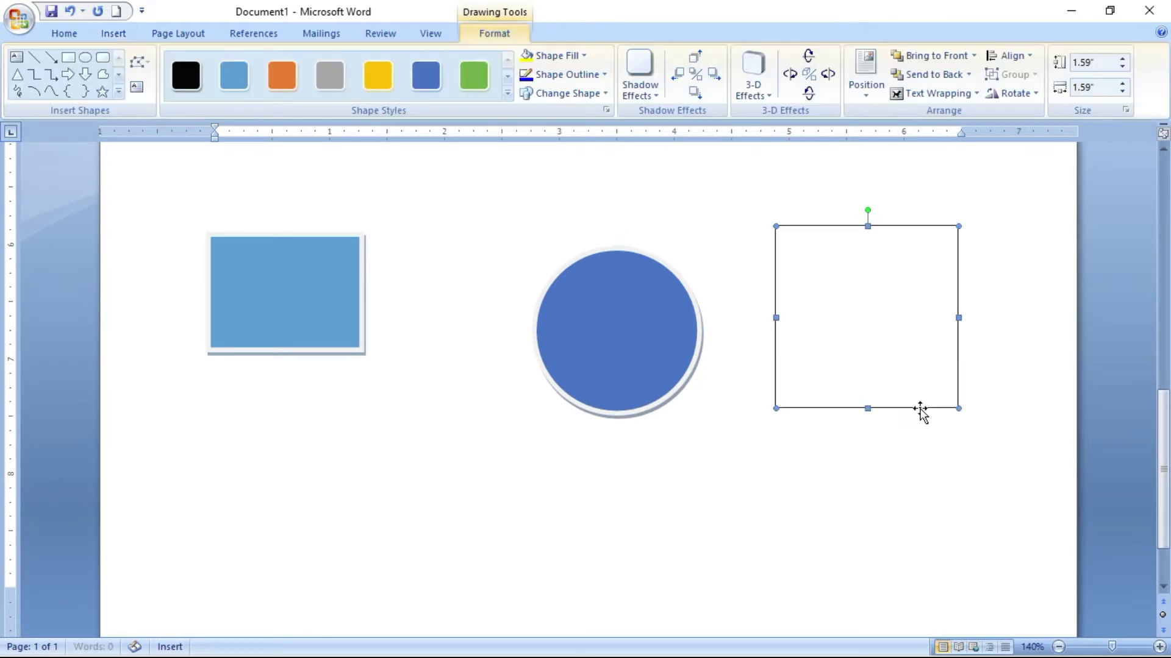
{"action": "left_click", "coordinate": [479, 76]}
- Draw a diagonal arrow about 1.55 inches wide and 1.07 inches high below the light blue rectangle, pointing down and to the right
{"action": "left_click", "coordinate": [158, 36]}
{"action": "left_click", "coordinate": [113, 34]}
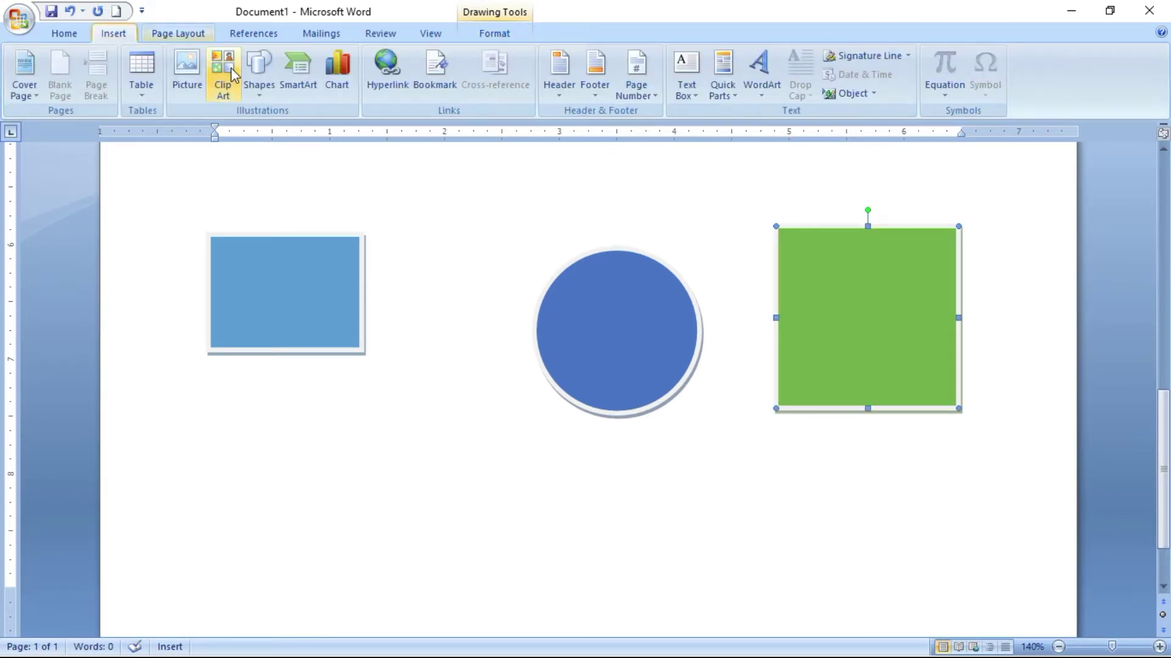
{"action": "left_click", "coordinate": [259, 76]}
{"action": "left_click", "coordinate": [262, 126]}
{"action": "left_click_drag", "start_coordinate": [254, 454], "coordinate": [429, 574]}
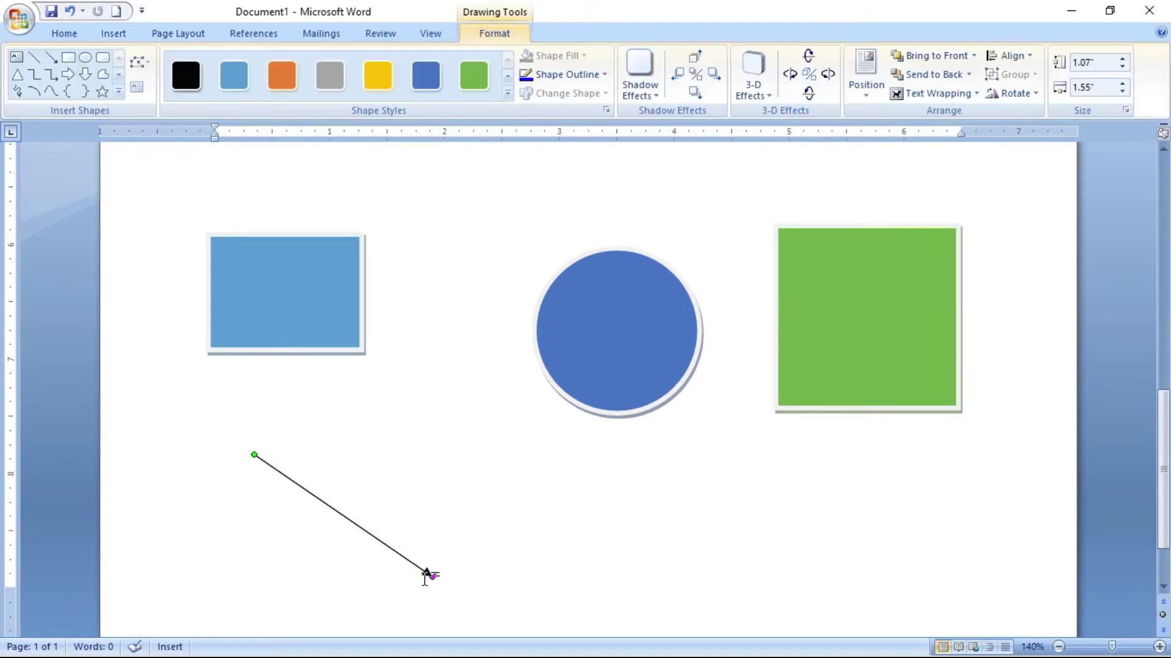
- Draw a diamond about 1.66 inches wide and 0.82 inches high below the circle and square, and apply the yellow shape style
{"action": "left_click", "coordinate": [109, 34]}
{"action": "left_click", "coordinate": [255, 91]}
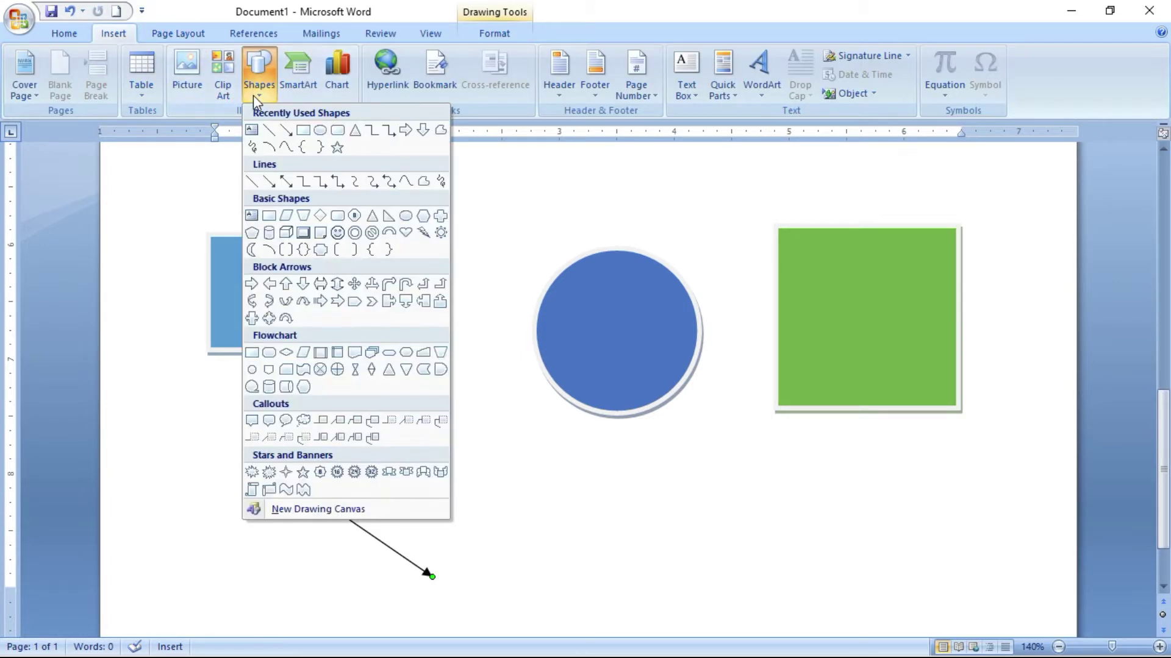
{"action": "left_click", "coordinate": [321, 216]}
{"action": "left_click_drag", "start_coordinate": [645, 492], "coordinate": [836, 587]}
{"action": "scroll", "coordinate": [837, 586], "scroll_direction": "down", "scroll_amount": 1}
{"action": "left_click", "coordinate": [378, 75]}
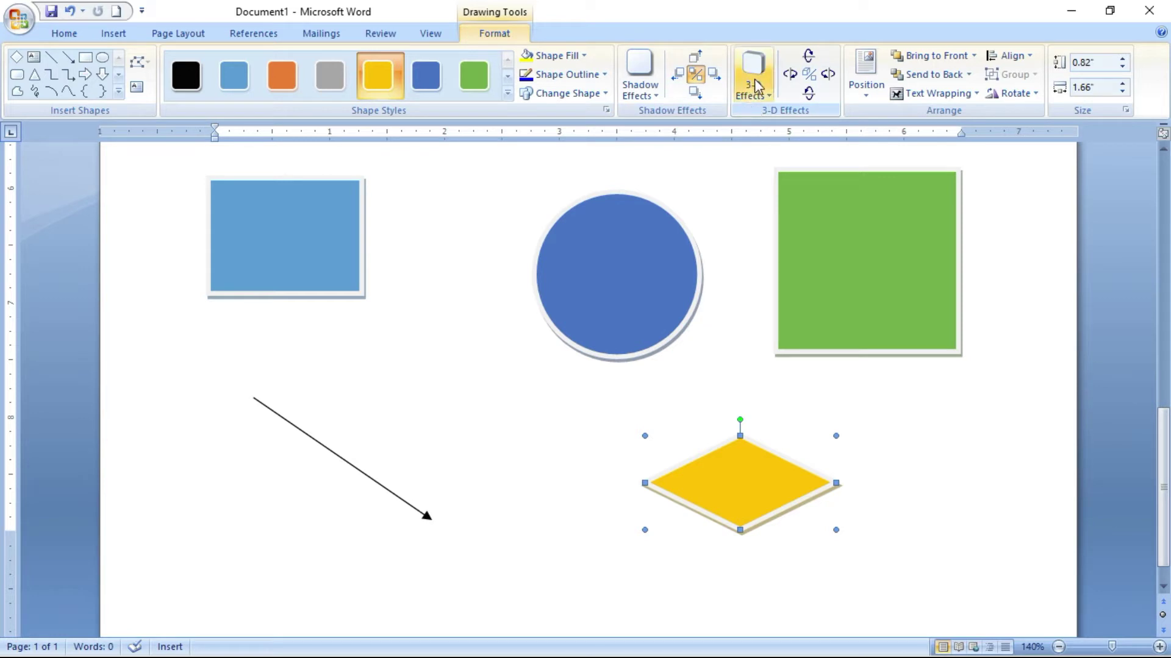
- Apply perspective 3-D effects to the yellow diamond, extending down and left, and to the green square, extending upward
{"action": "left_click", "coordinate": [764, 98]}
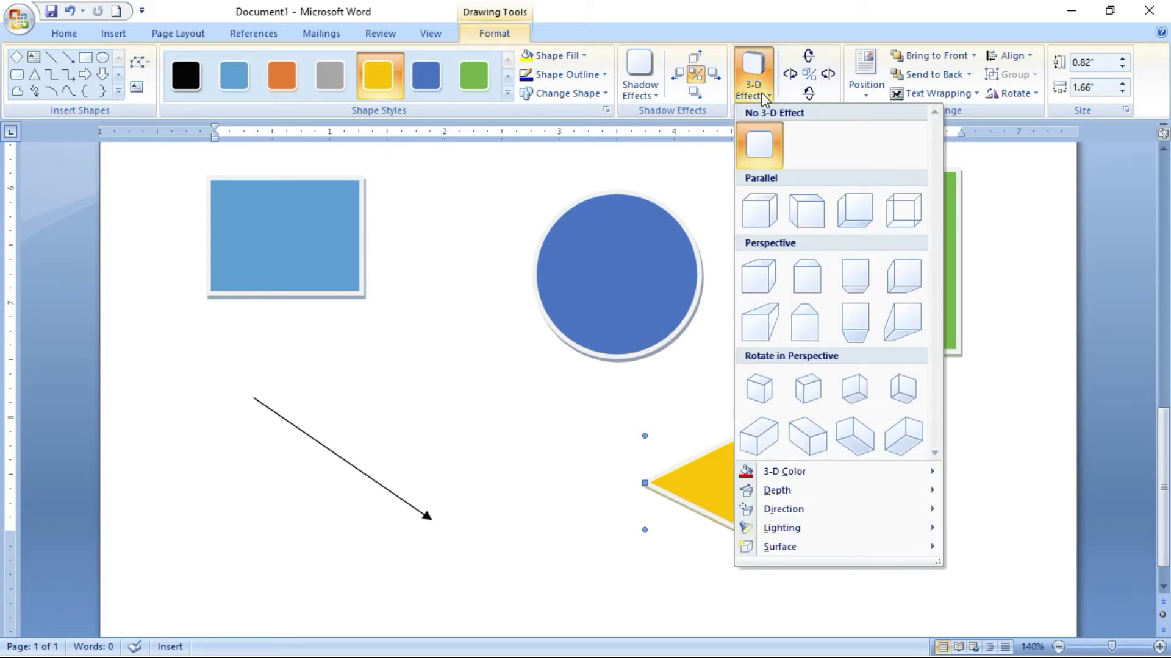
{"action": "left_click", "coordinate": [904, 323]}
{"action": "left_click", "coordinate": [883, 283]}
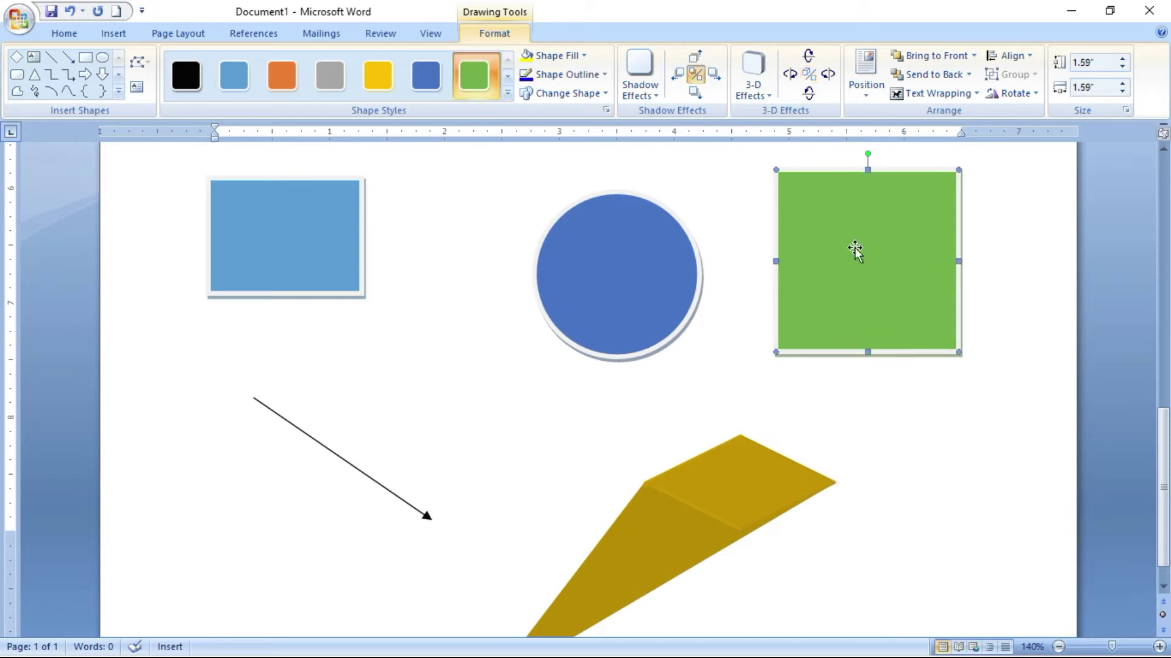
{"action": "left_click", "coordinate": [753, 77]}
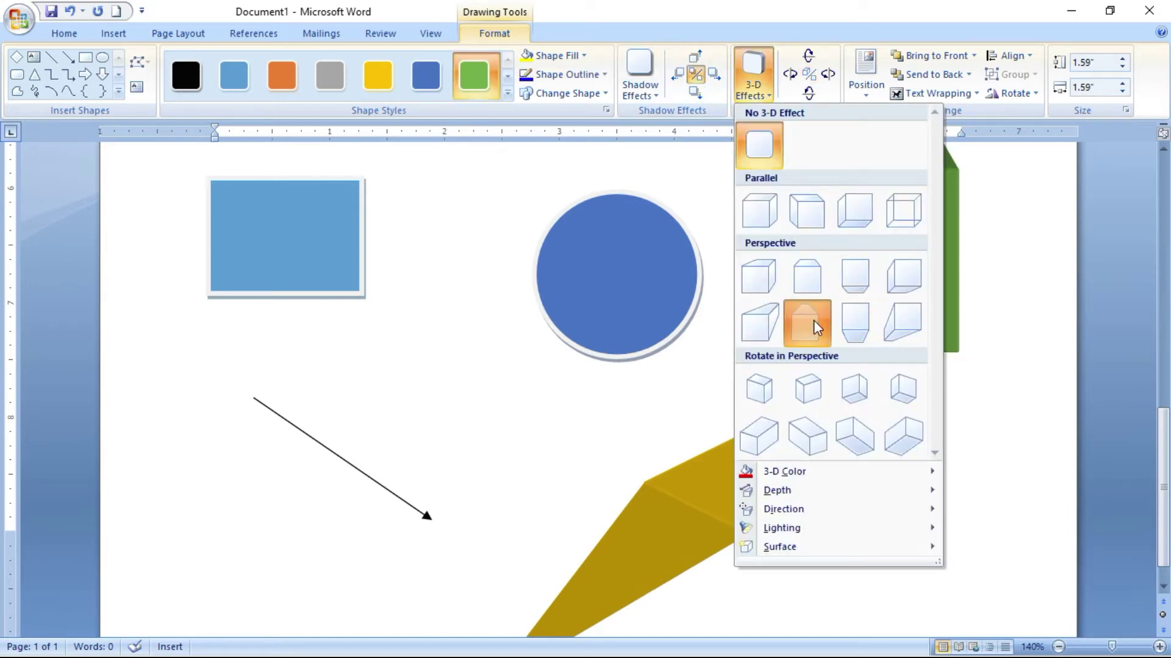
{"action": "left_click", "coordinate": [813, 321]}
- Change the 3-D color of the green square's extruded side to the theme's gold
{"action": "scroll", "coordinate": [1163, 524], "scroll_direction": "up", "scroll_amount": 5}
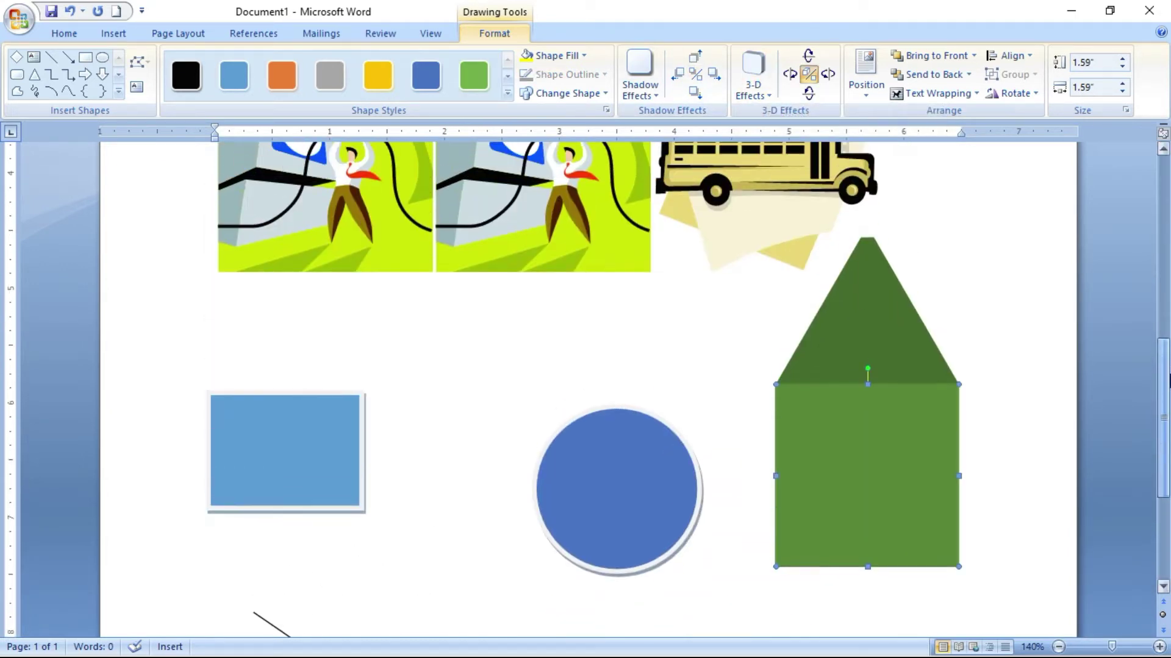
{"action": "left_click", "coordinate": [767, 93]}
{"action": "mouse_move", "coordinate": [815, 467]}
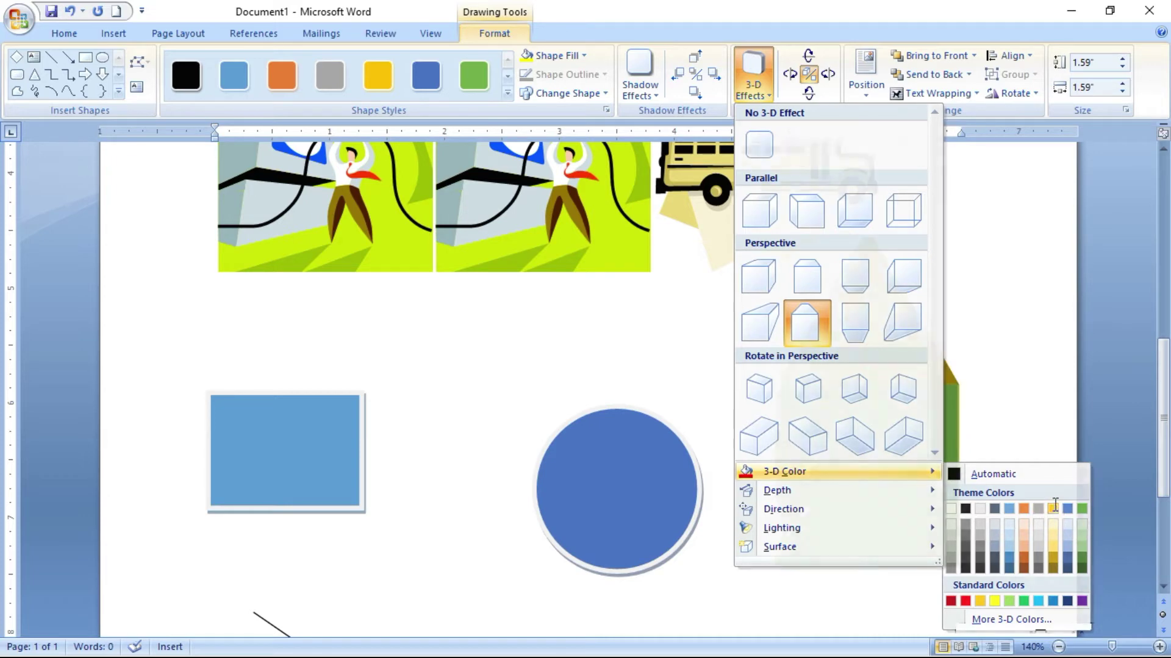
{"action": "left_click", "coordinate": [1053, 510]}
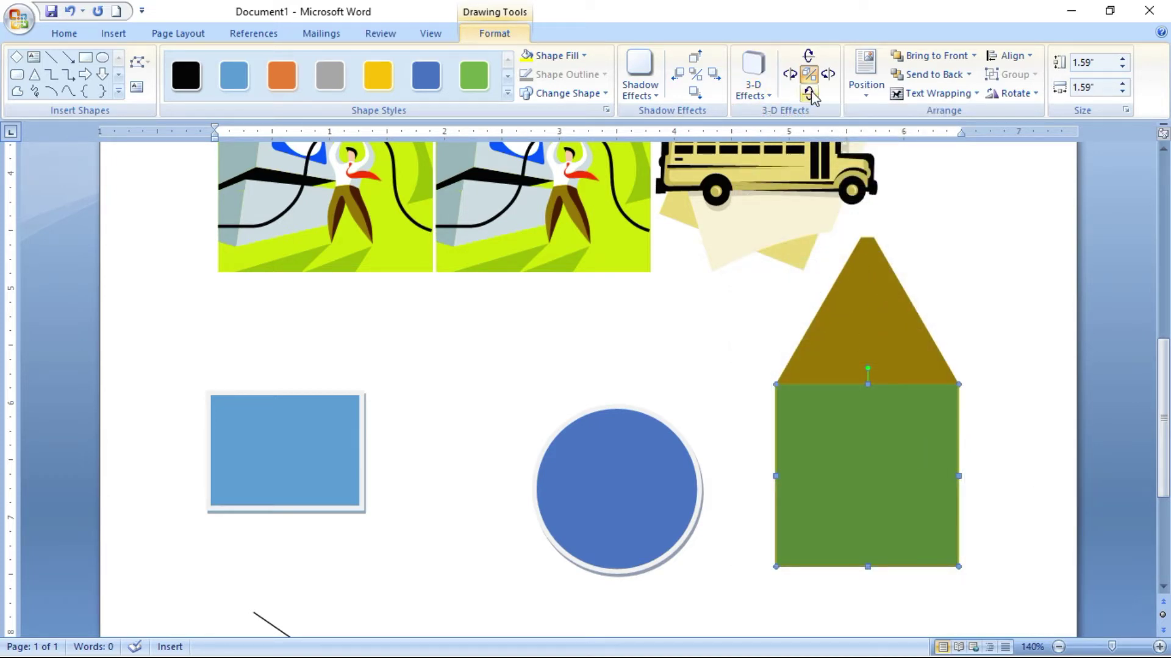
- Move the green 3-D square between the light blue rectangle and the circle, and tilt it left and down
{"action": "left_click", "coordinate": [790, 75]}
{"action": "left_click_drag", "start_coordinate": [896, 431], "coordinate": [537, 409]}
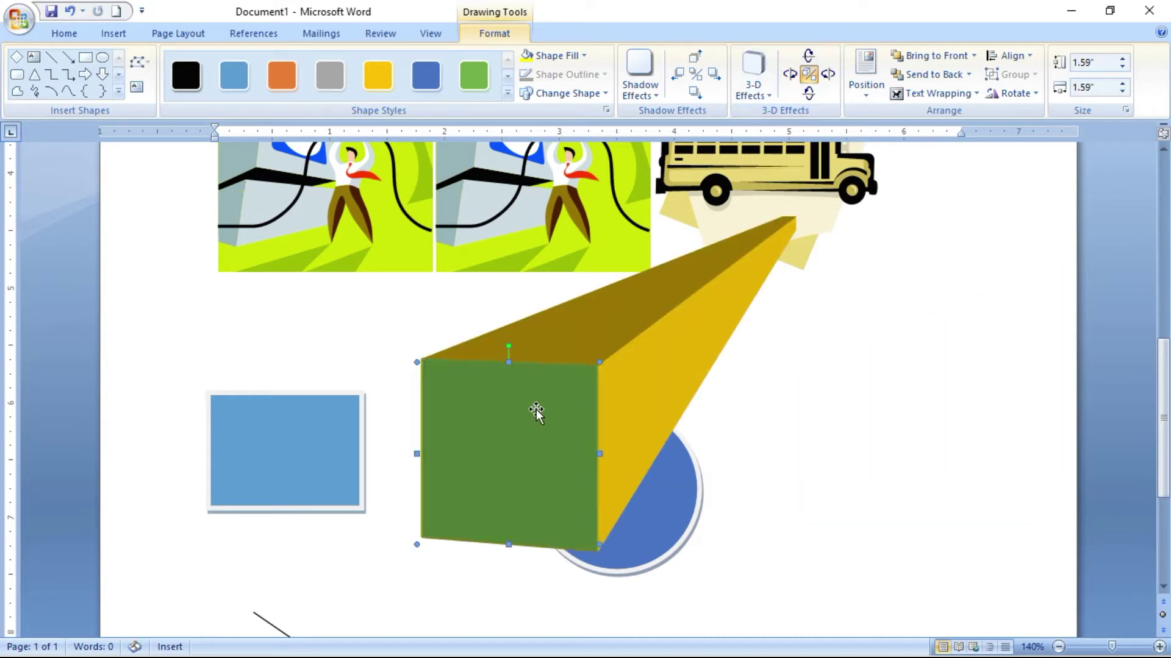
{"action": "left_click", "coordinate": [809, 92]}
{"action": "left_click", "coordinate": [809, 92]}
- Tilt the green 3-D square several increments to the right and then several increments up
{"action": "left_click", "coordinate": [828, 74]}
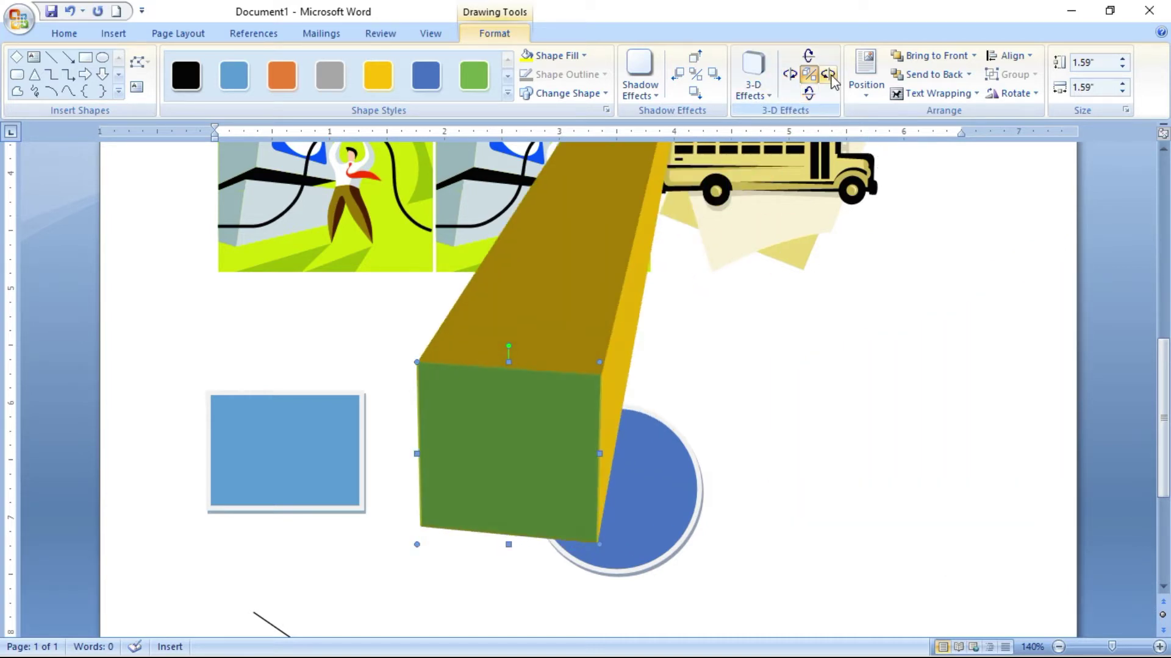
{"action": "left_click", "coordinate": [828, 75]}
{"action": "left_click", "coordinate": [828, 75]}
{"action": "left_click", "coordinate": [828, 74]}
{"action": "left_click", "coordinate": [832, 78]}
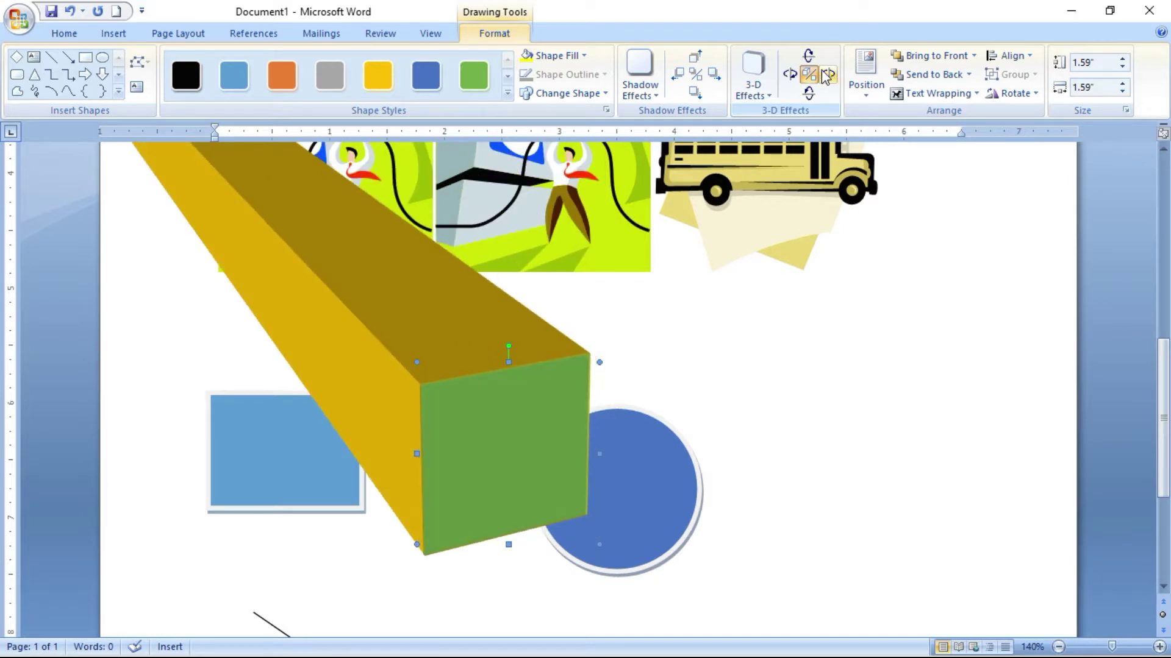
{"action": "left_click", "coordinate": [809, 57]}
{"action": "left_click", "coordinate": [811, 60]}
{"action": "left_click", "coordinate": [811, 61]}
{"action": "left_click", "coordinate": [811, 61]}
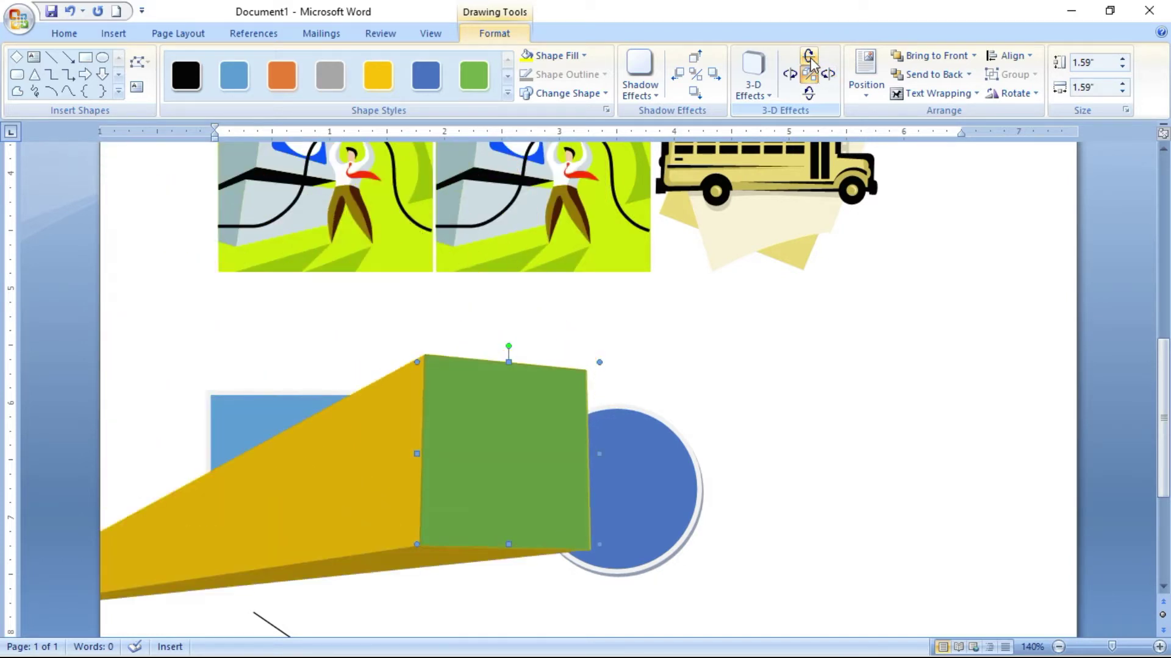
- Tilt the green 3-D square repeatedly to the left until its gold side faces forward
{"action": "left_click", "coordinate": [789, 75]}
{"action": "left_click", "coordinate": [789, 76]}
{"action": "left_click", "coordinate": [789, 76]}
{"action": "left_click", "coordinate": [789, 76]}
{"action": "left_click", "coordinate": [789, 76]}
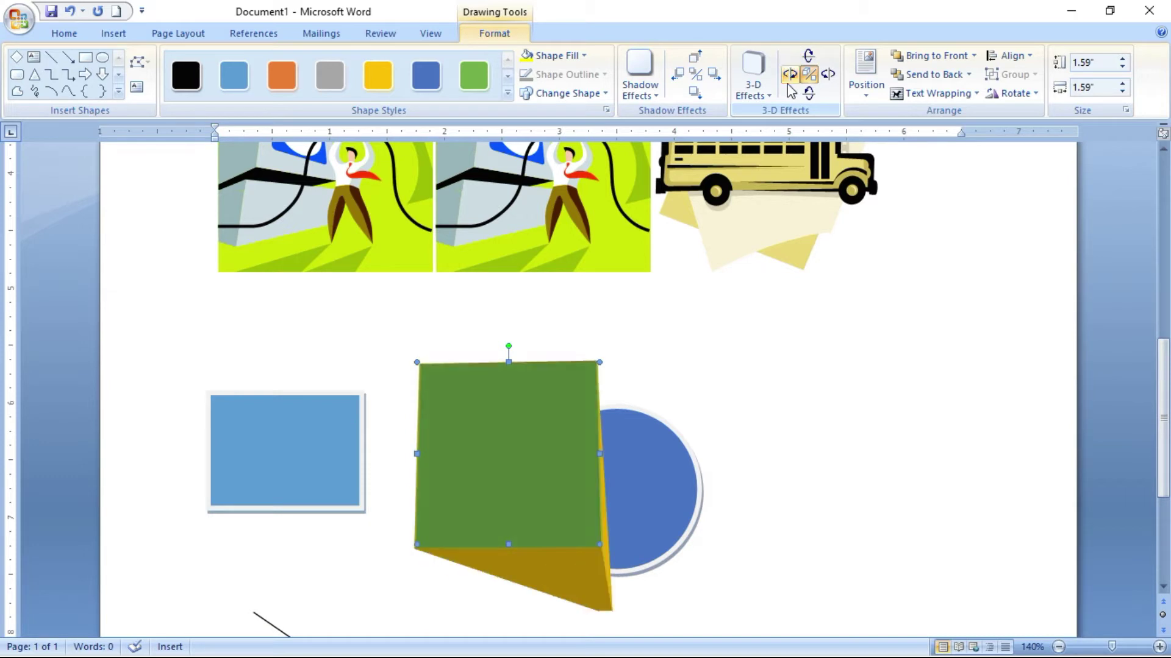
{"action": "left_click", "coordinate": [789, 76]}
{"action": "left_click", "coordinate": [789, 75]}
{"action": "left_click", "coordinate": [789, 75]}
{"action": "left_click", "coordinate": [789, 76]}
- Apply the downward-extending perspective 3-D effect to the light blue rectangle and set its depth to Infinity
{"action": "left_click", "coordinate": [753, 76]}
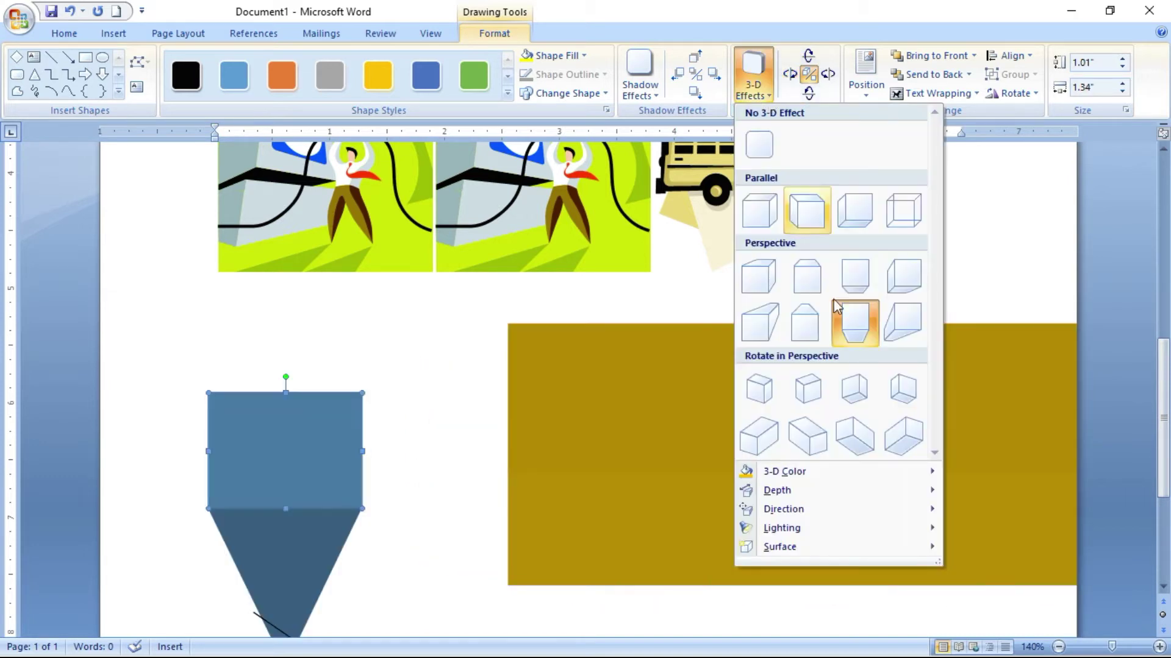
{"action": "mouse_move", "coordinate": [833, 500]}
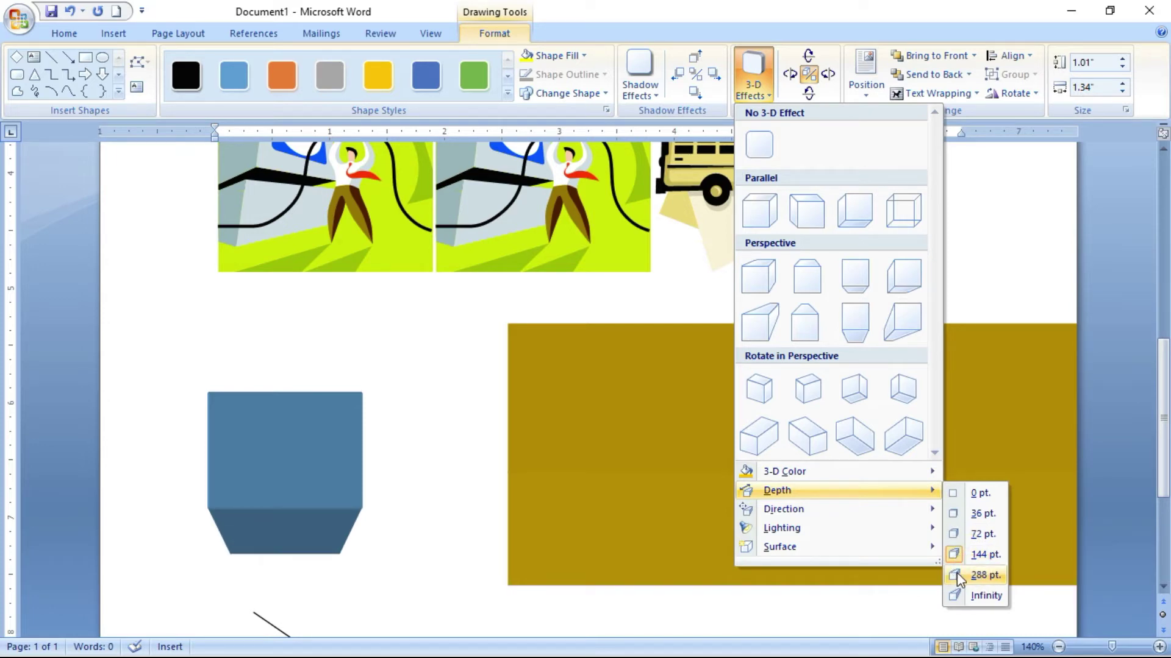
{"action": "left_click", "coordinate": [961, 596]}
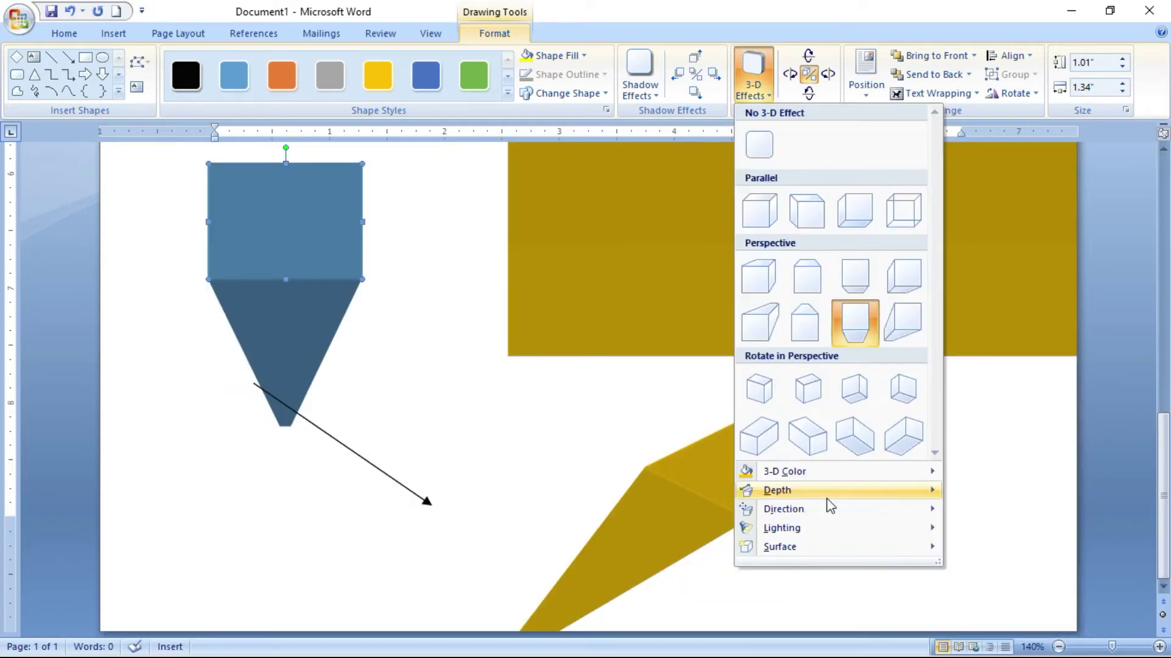
- Preview other directions for the blue rectangle's 3-D effect and light it from the upper left
{"action": "mouse_move", "coordinate": [817, 520]}
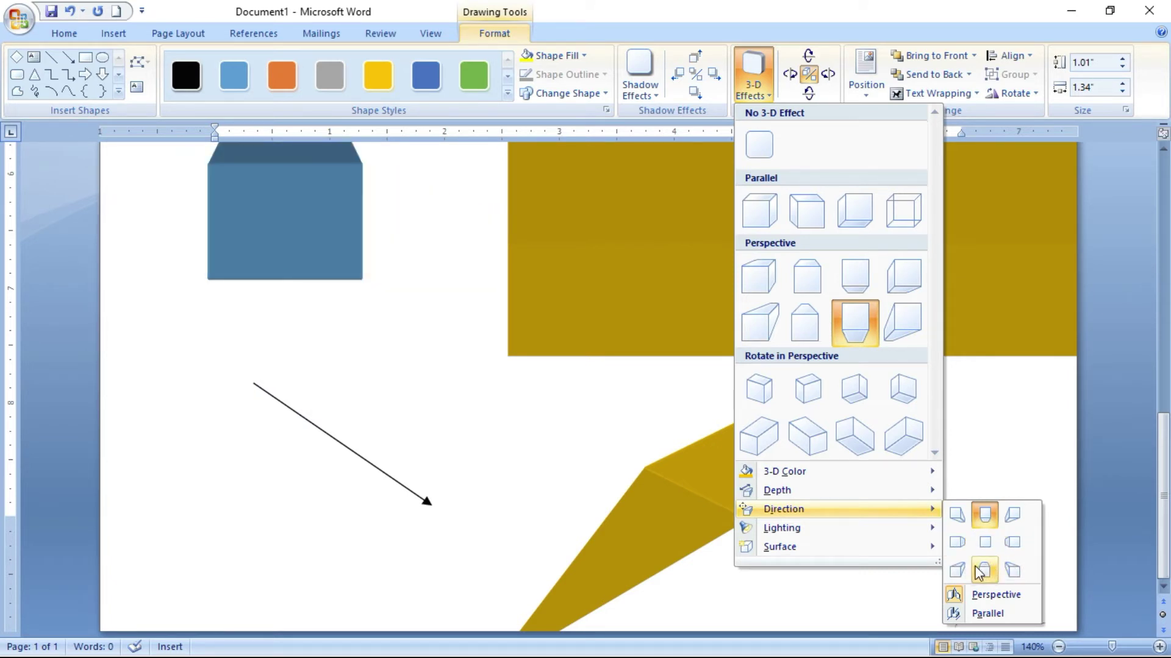
{"action": "left_click", "coordinate": [1017, 557]}
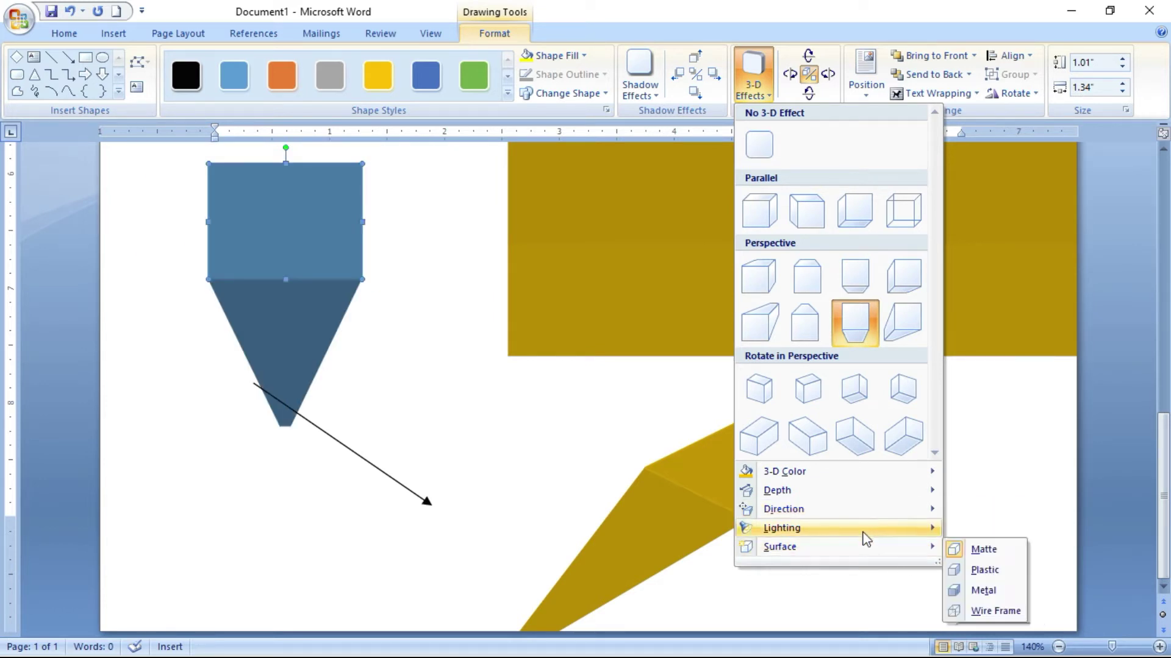
{"action": "mouse_move", "coordinate": [865, 537]}
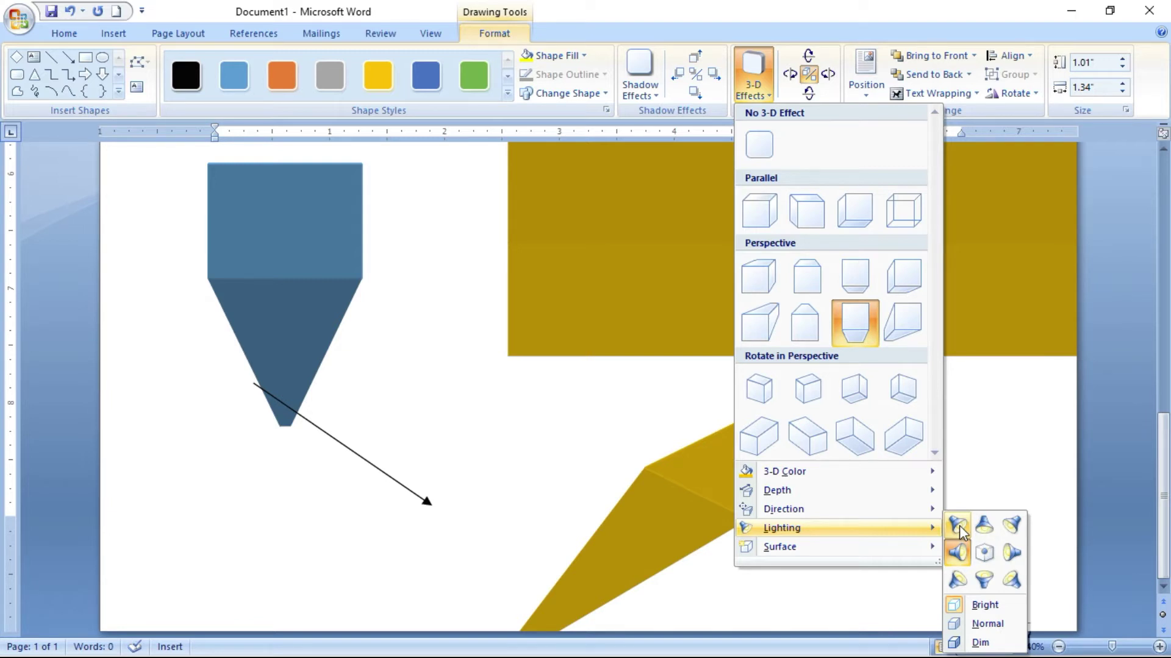
{"action": "left_click", "coordinate": [960, 526]}
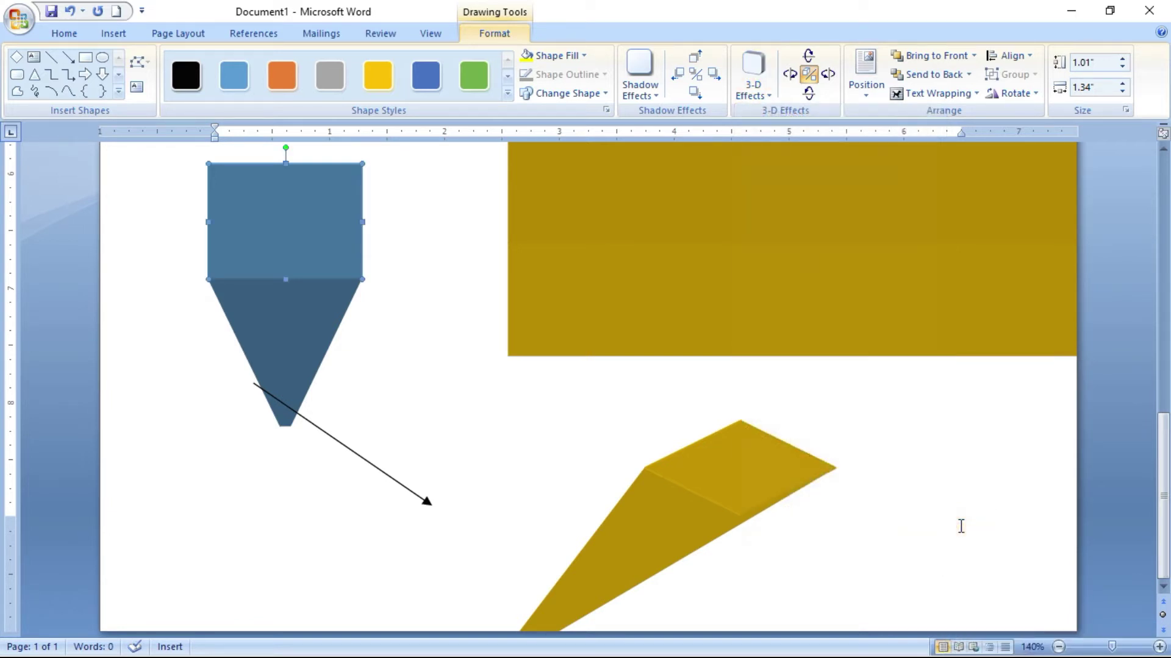
- Try lighting the blue rectangle's 3-D effect from below, and settle on lighting from the right
{"action": "left_click", "coordinate": [751, 96]}
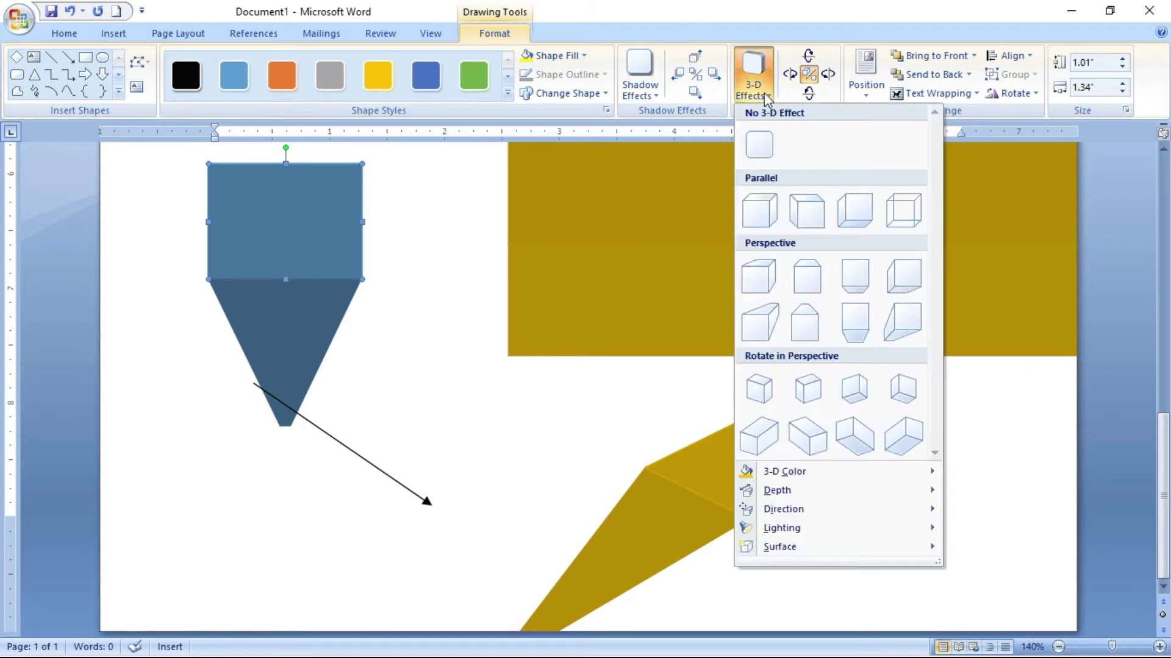
{"action": "mouse_move", "coordinate": [921, 536]}
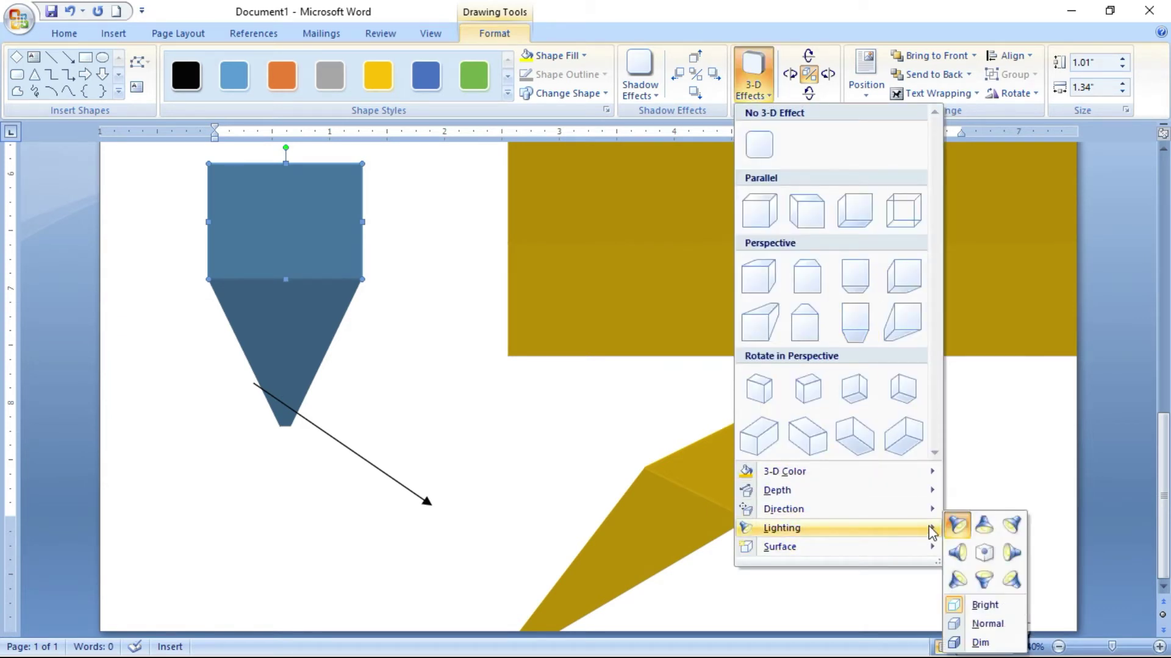
{"action": "left_click", "coordinate": [984, 581]}
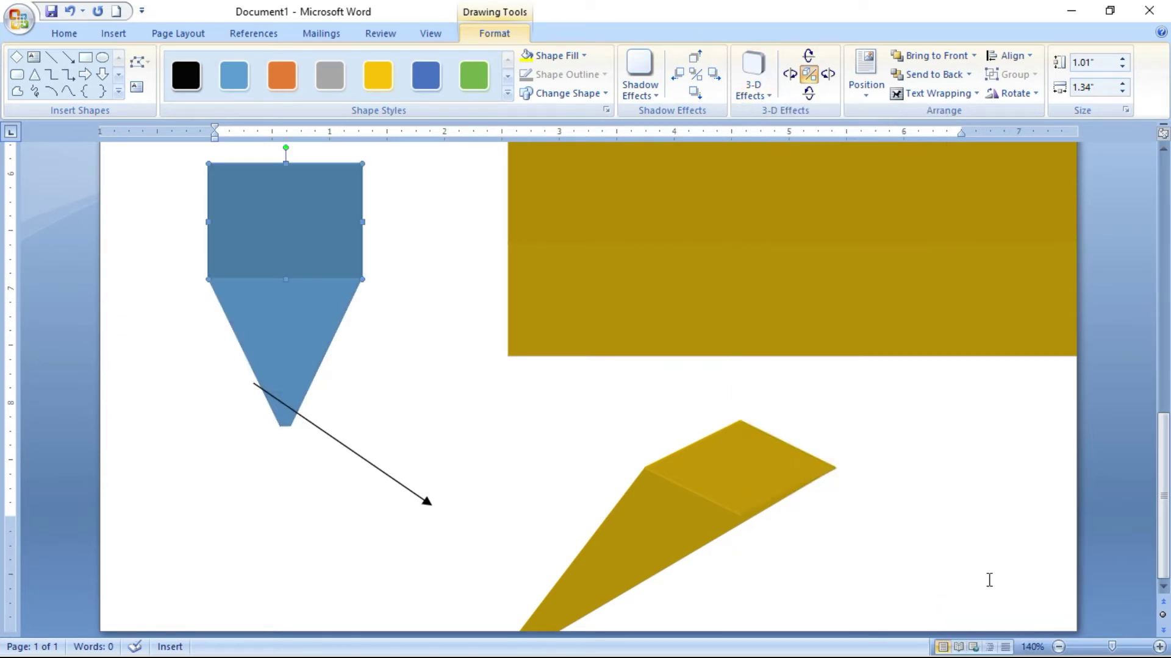
{"action": "left_click", "coordinate": [767, 97]}
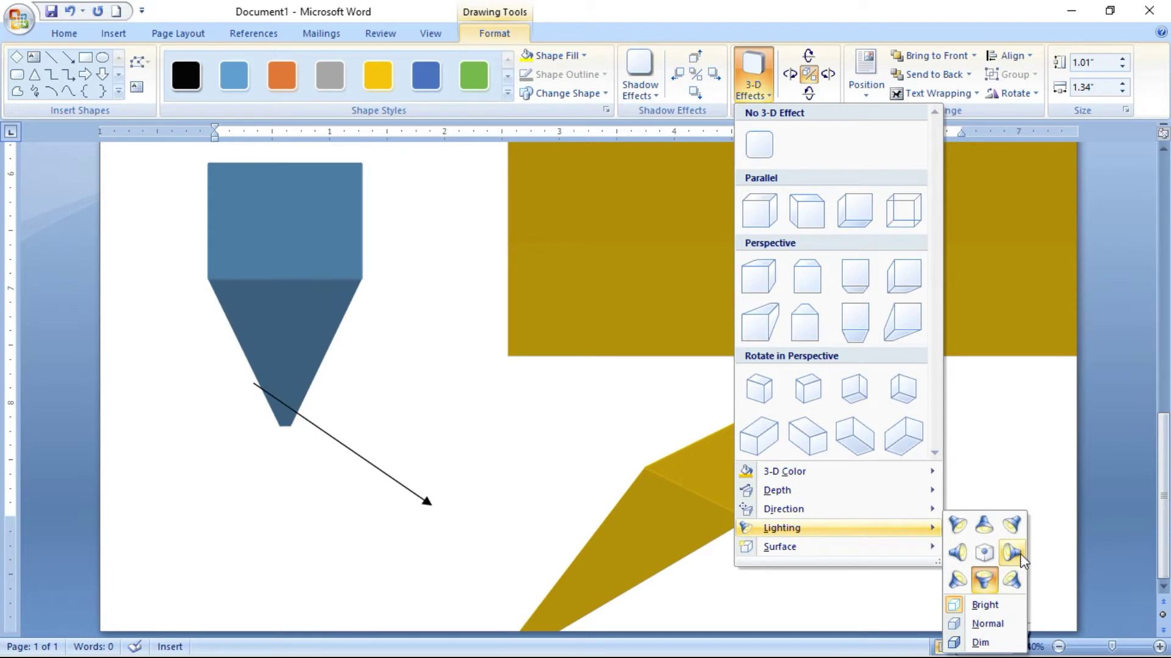
{"action": "left_click", "coordinate": [1015, 556]}
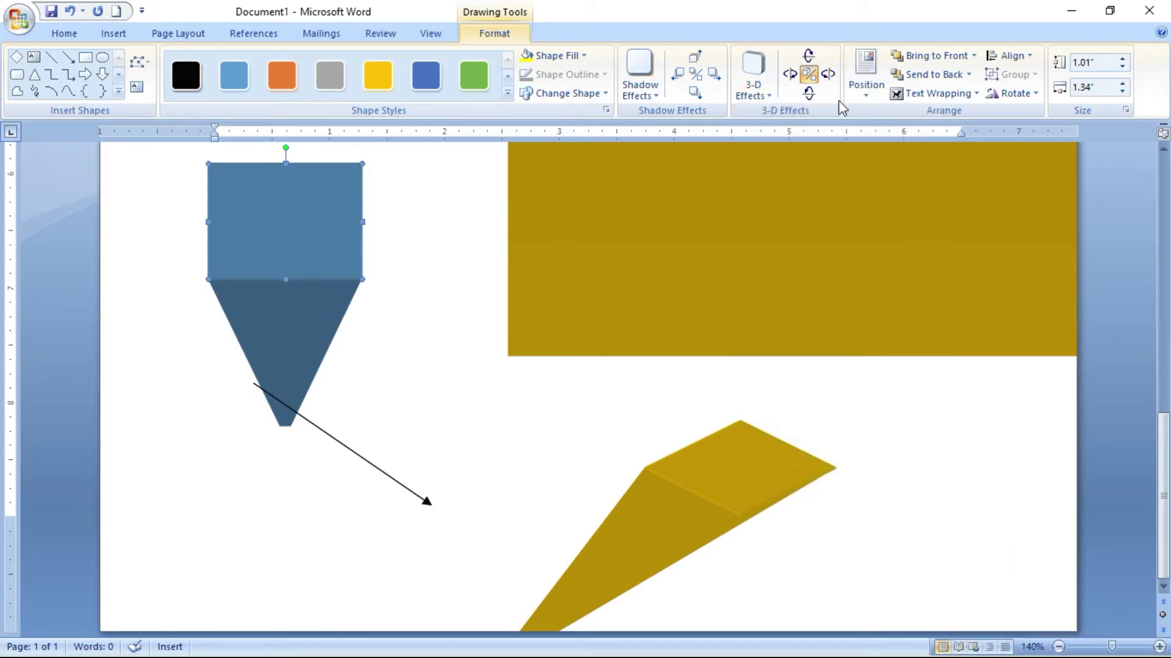
- Try the central lighting option on the blue rectangle's 3-D effect
{"action": "left_click", "coordinate": [762, 95]}
{"action": "mouse_move", "coordinate": [795, 533]}
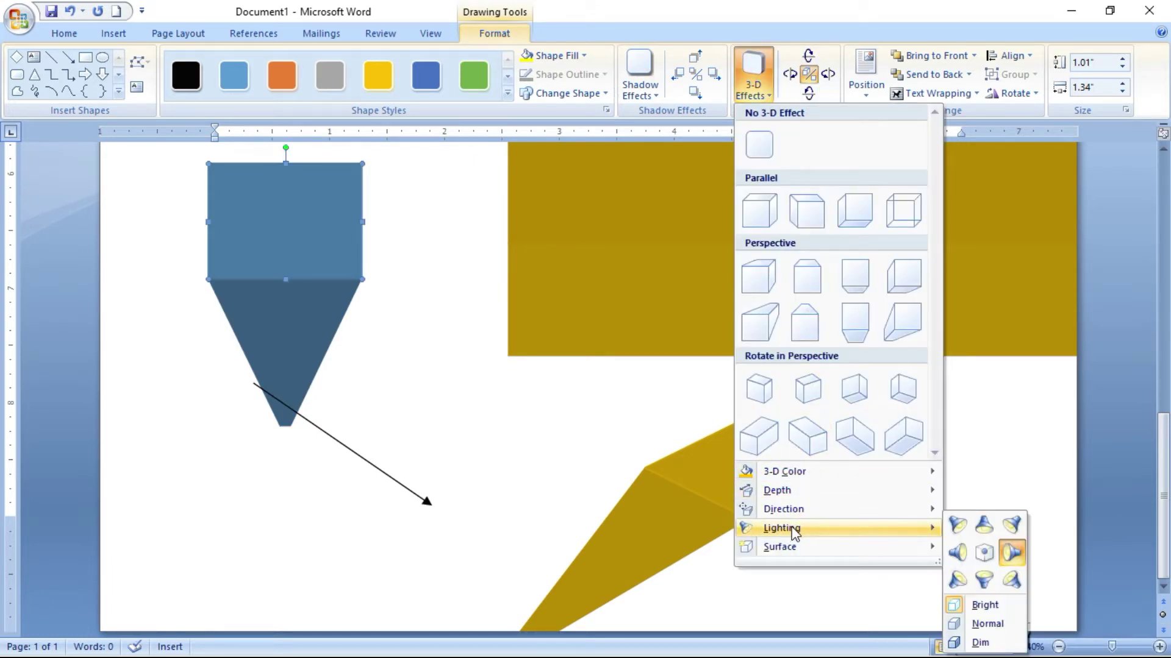
{"action": "left_click", "coordinate": [984, 553]}
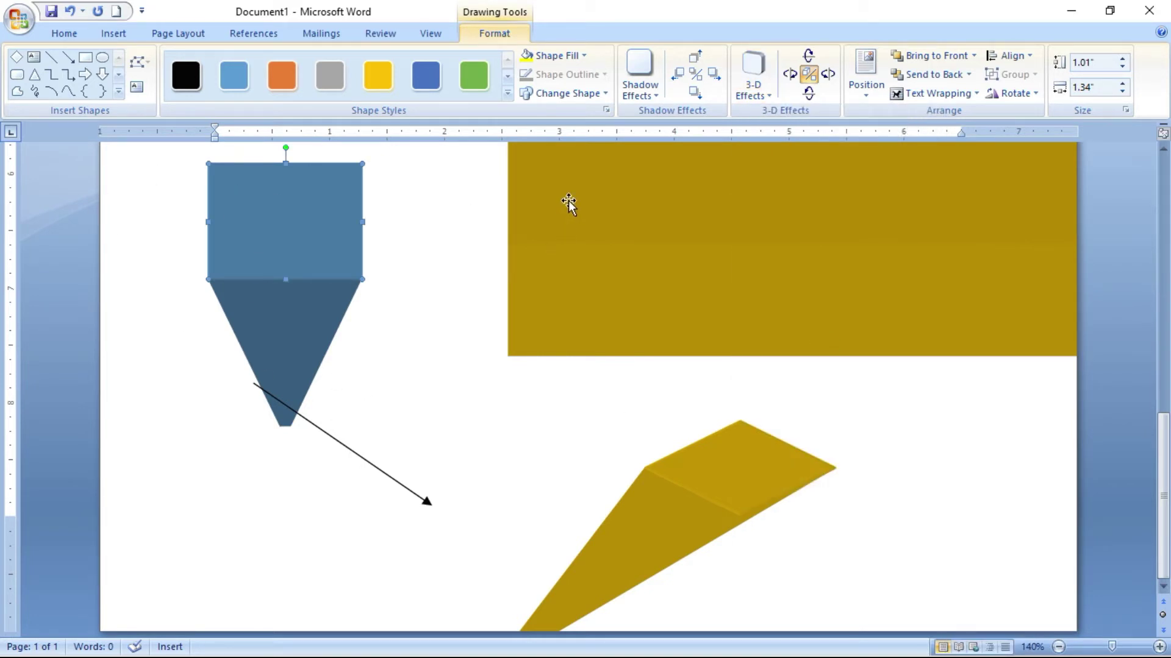
- Try the Plastic surface on the blue rectangle's 3-D effect, and settle on Wire Frame
{"action": "left_click", "coordinate": [760, 98]}
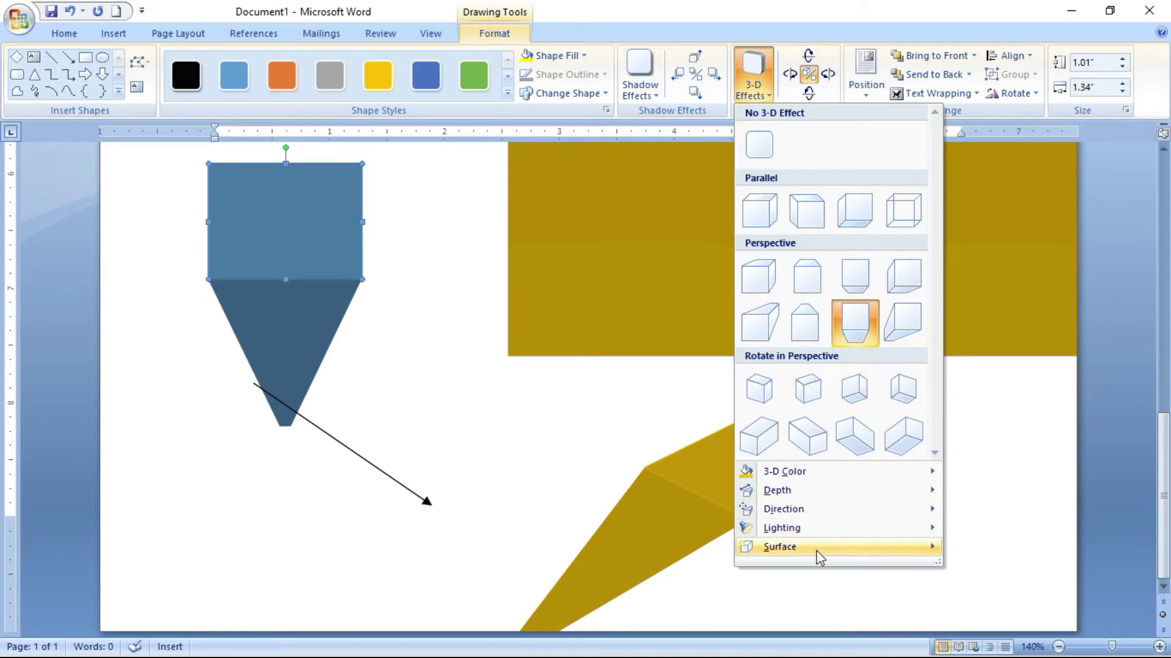
{"action": "mouse_move", "coordinate": [818, 554]}
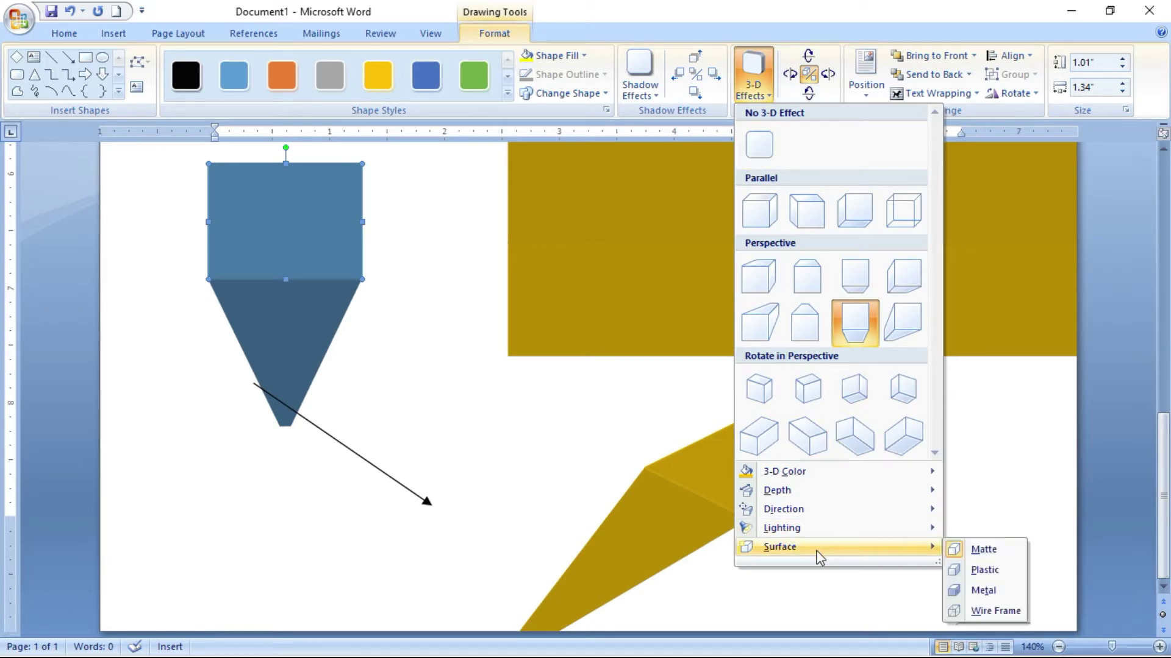
{"action": "left_click", "coordinate": [1005, 570]}
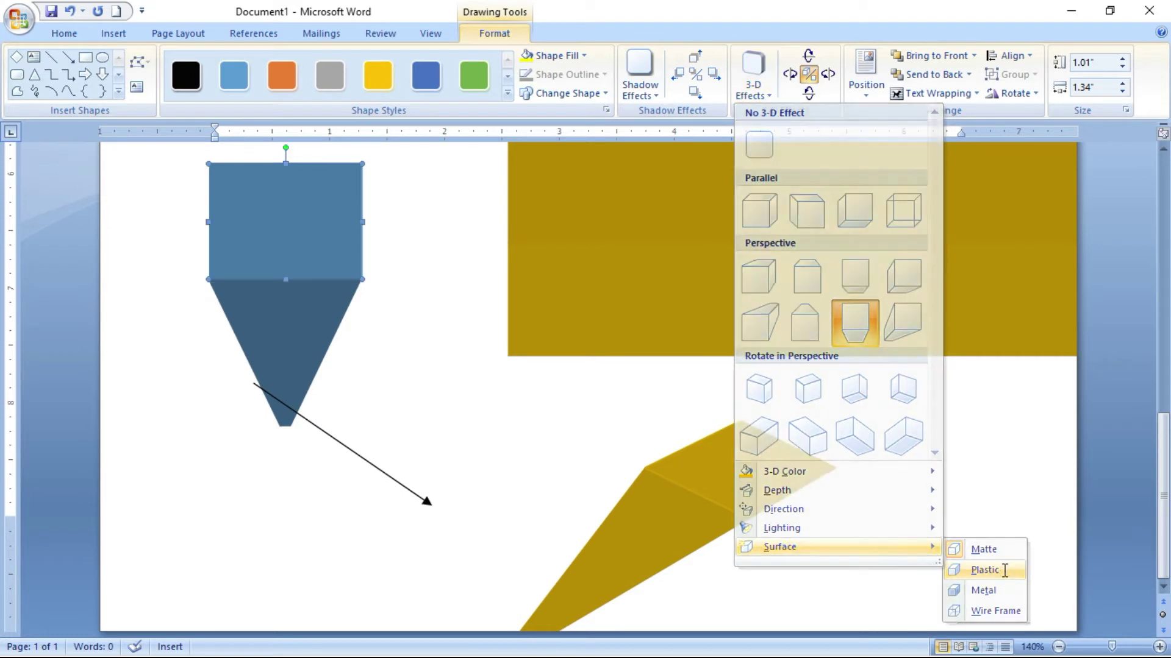
{"action": "left_click", "coordinate": [769, 97]}
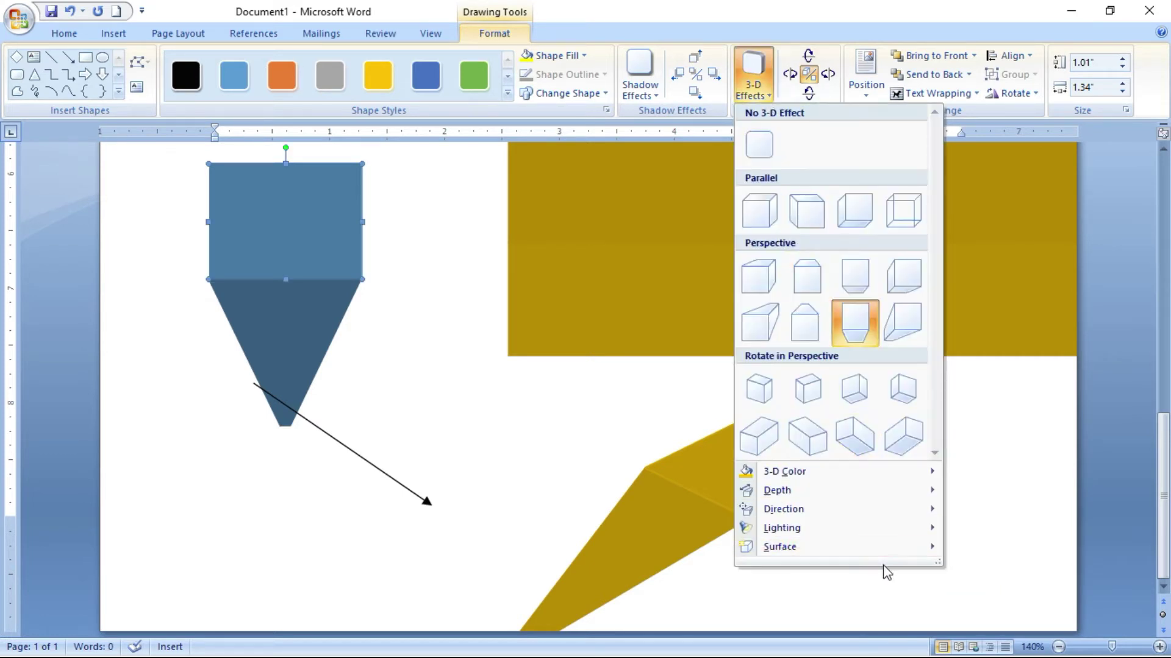
{"action": "mouse_move", "coordinate": [901, 551]}
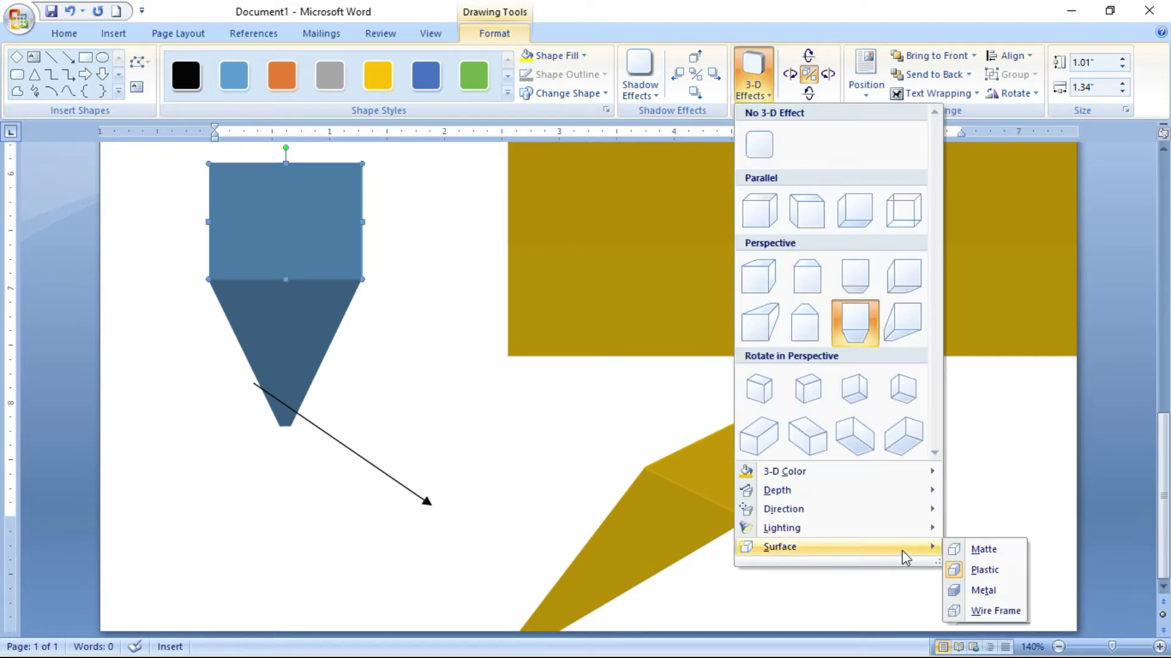
{"action": "left_click", "coordinate": [970, 612]}
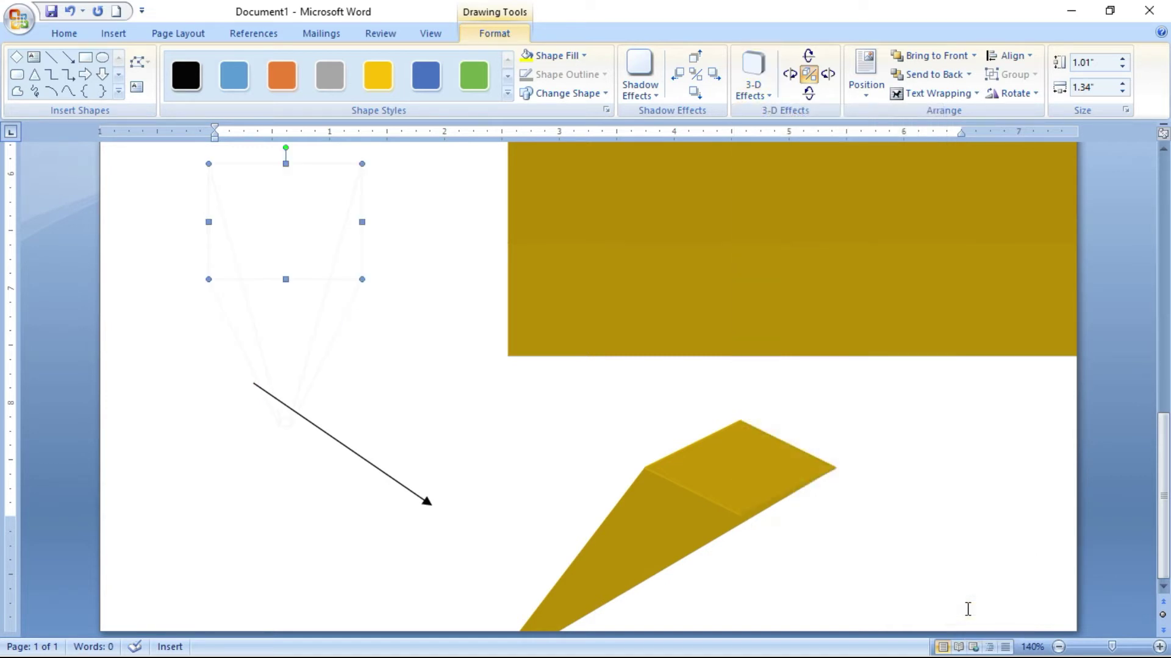
- Colour the green rectangle's shadow dark blue and apply a perspective shadow cast below the shape
{"action": "left_click", "coordinate": [641, 91]}
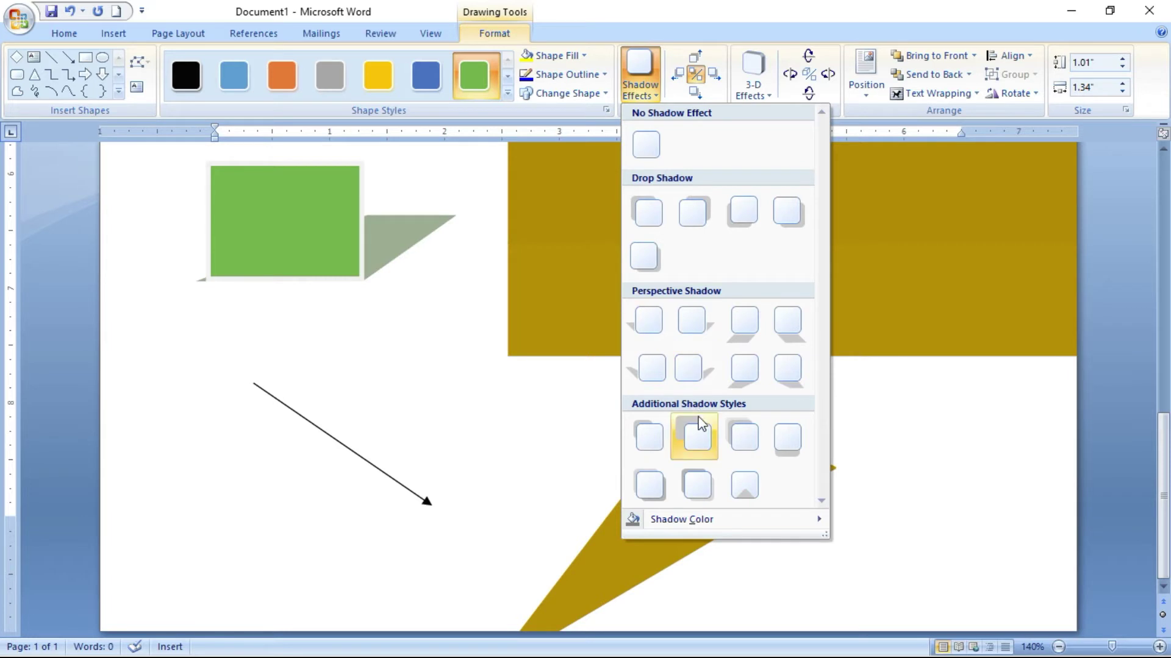
{"action": "mouse_move", "coordinate": [765, 521]}
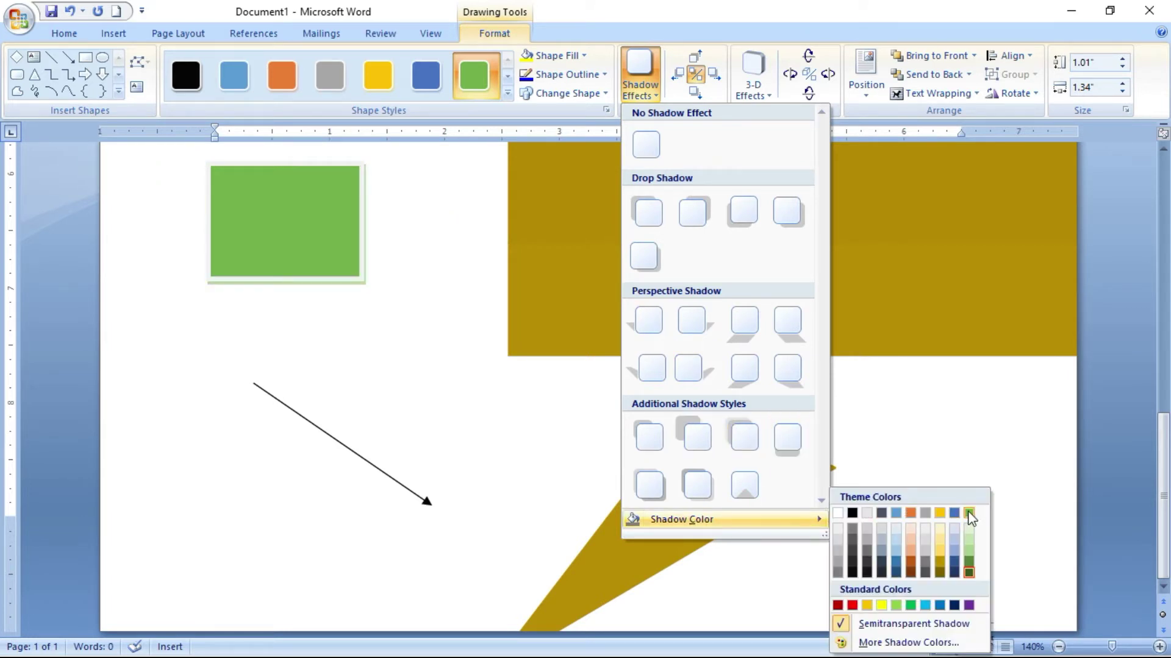
{"action": "left_click", "coordinate": [954, 605]}
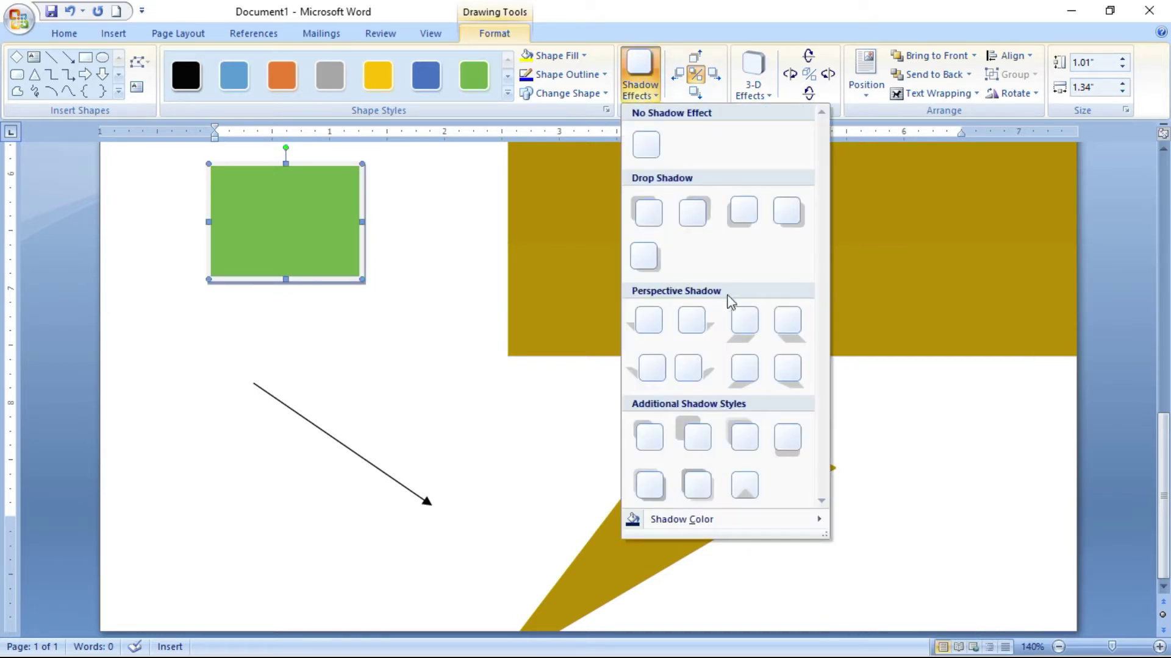
{"action": "left_click", "coordinate": [743, 369]}
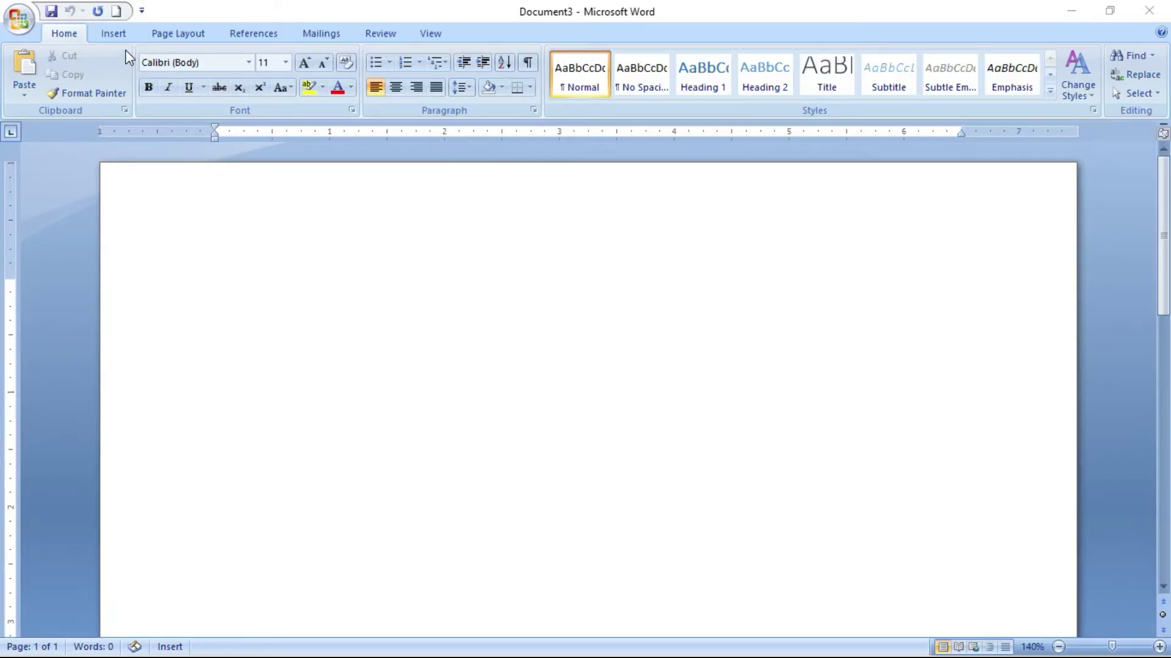
- Draw a text box about 2.04" wide and 1.43" high near the top of the blank document
{"action": "left_click", "coordinate": [114, 34]}
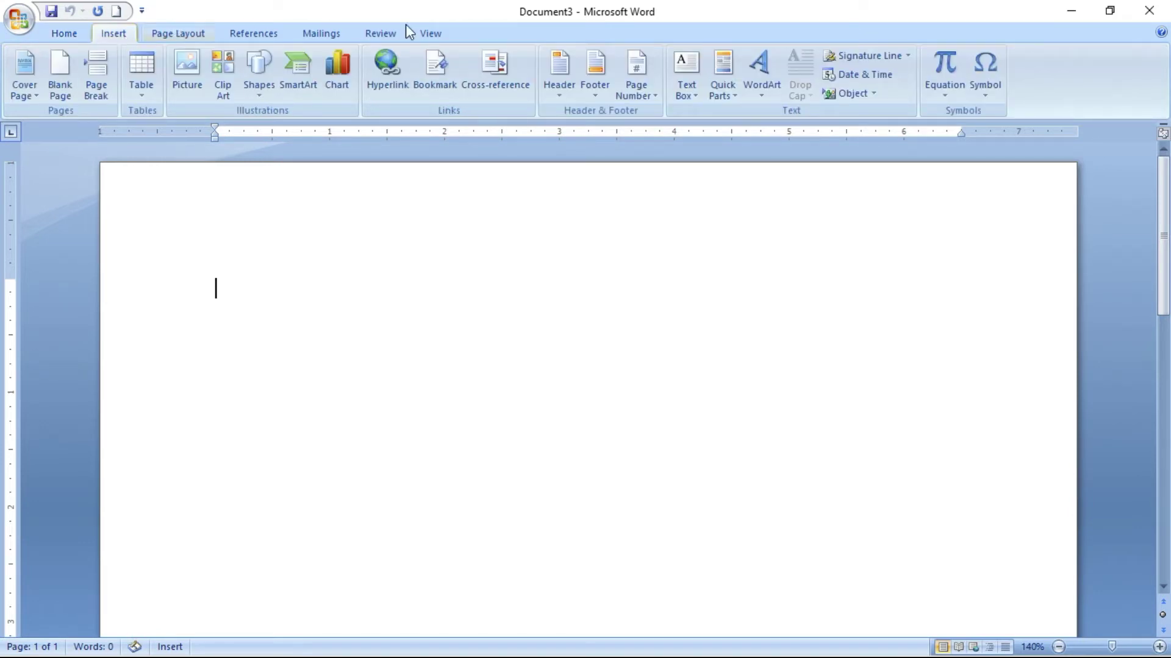
{"action": "left_click", "coordinate": [693, 97]}
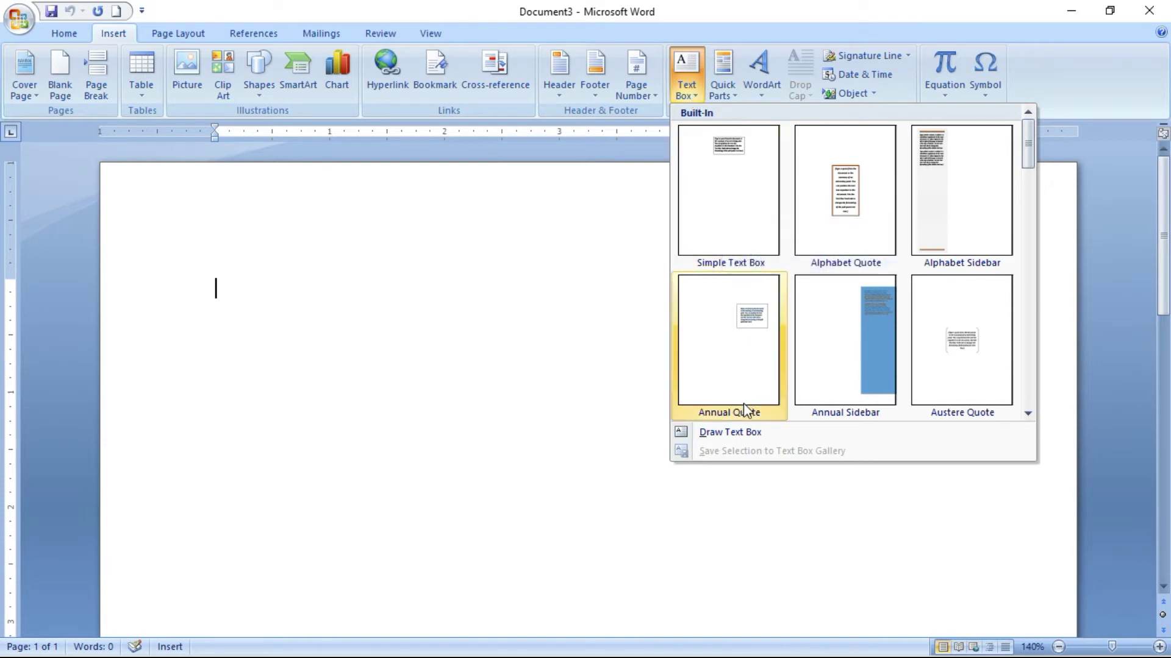
{"action": "left_click", "coordinate": [730, 432]}
{"action": "left_click_drag", "start_coordinate": [329, 318], "coordinate": [566, 485]}
- Insert the built-in Simple Text Box and place it to the right of the drawn text box
{"action": "left_click", "coordinate": [113, 33]}
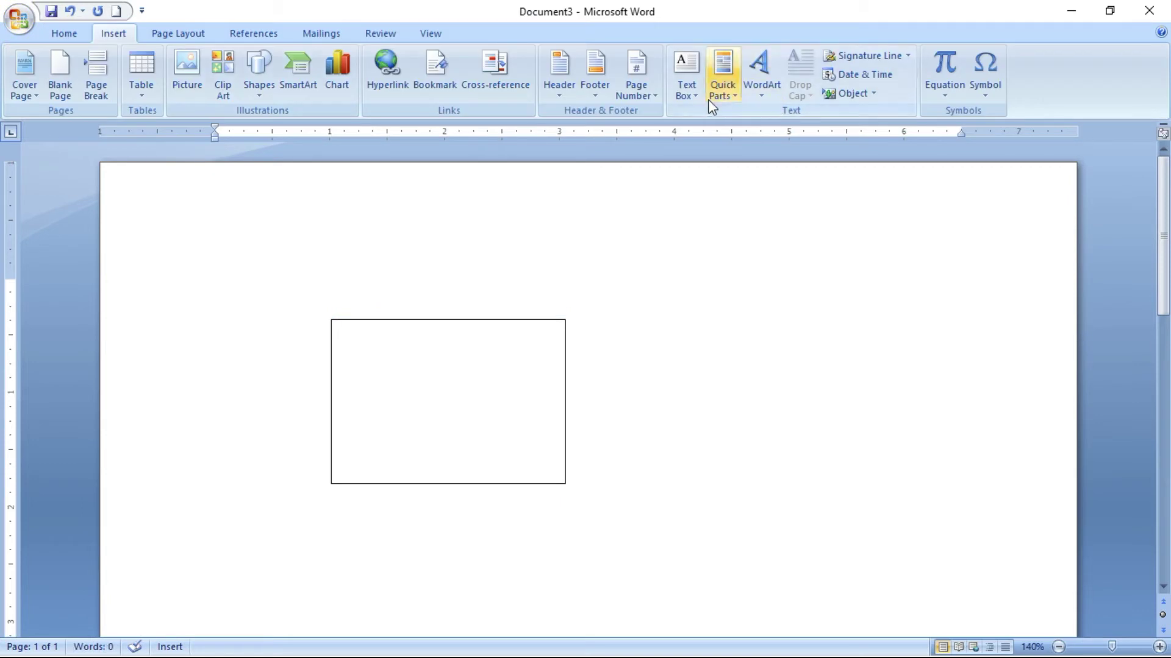
{"action": "left_click", "coordinate": [687, 91]}
{"action": "left_click", "coordinate": [720, 156]}
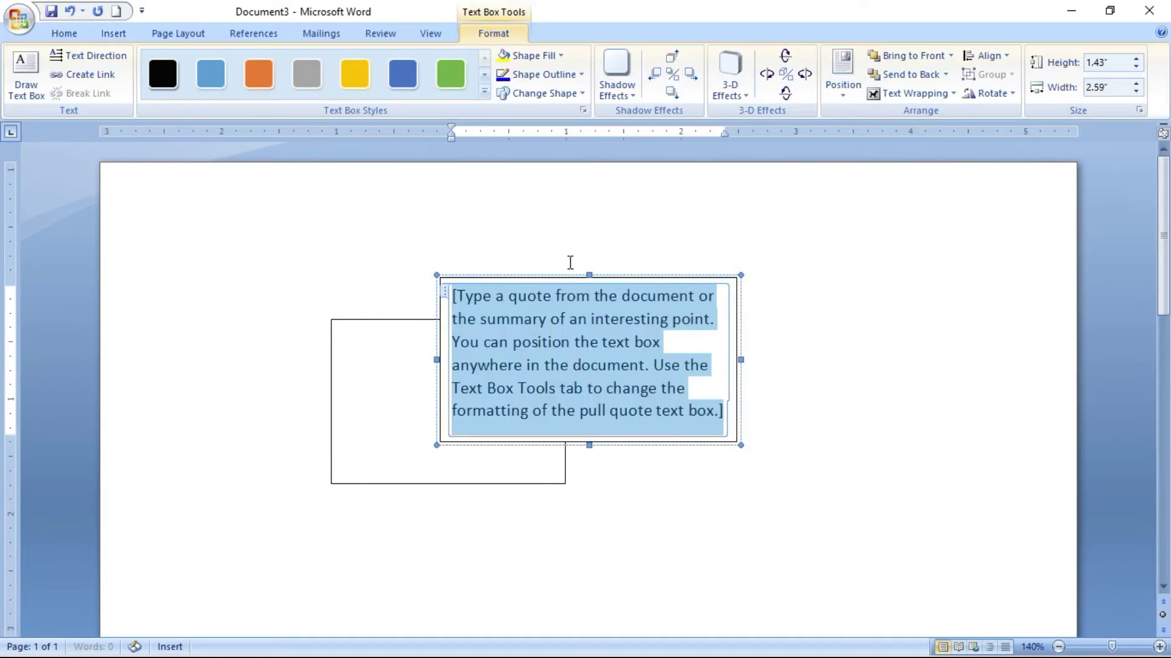
{"action": "left_click", "coordinate": [522, 276]}
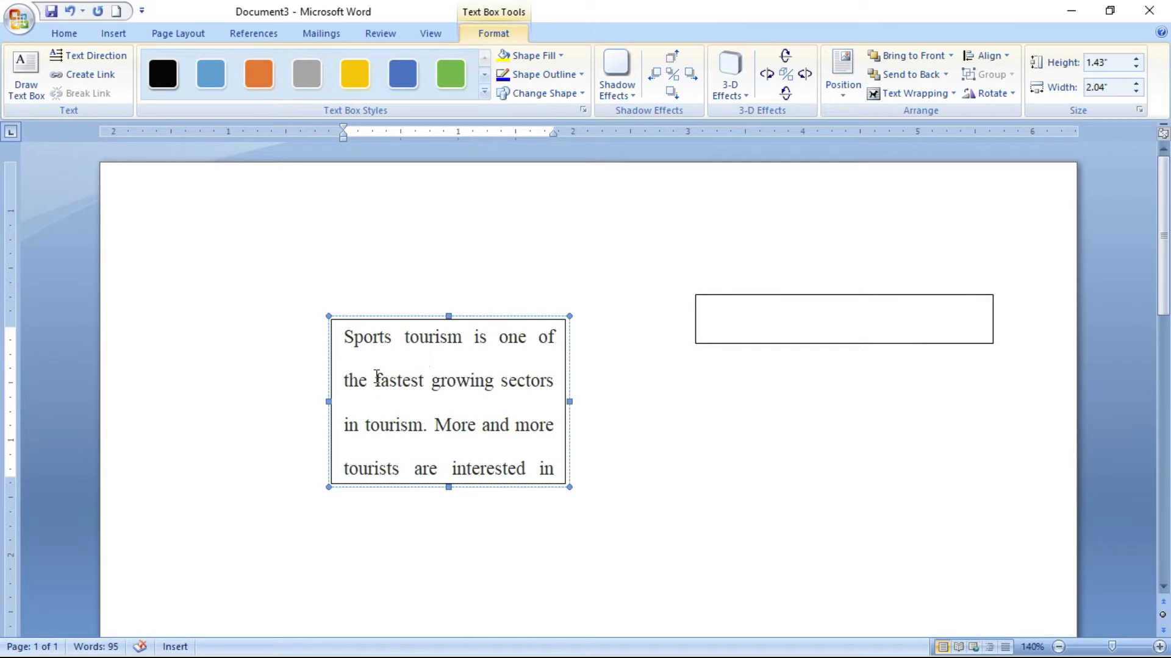
- Try to enlarge the text box that holds the sports tourism text
{"action": "left_click_drag", "start_coordinate": [571, 488], "coordinate": [792, 560]}
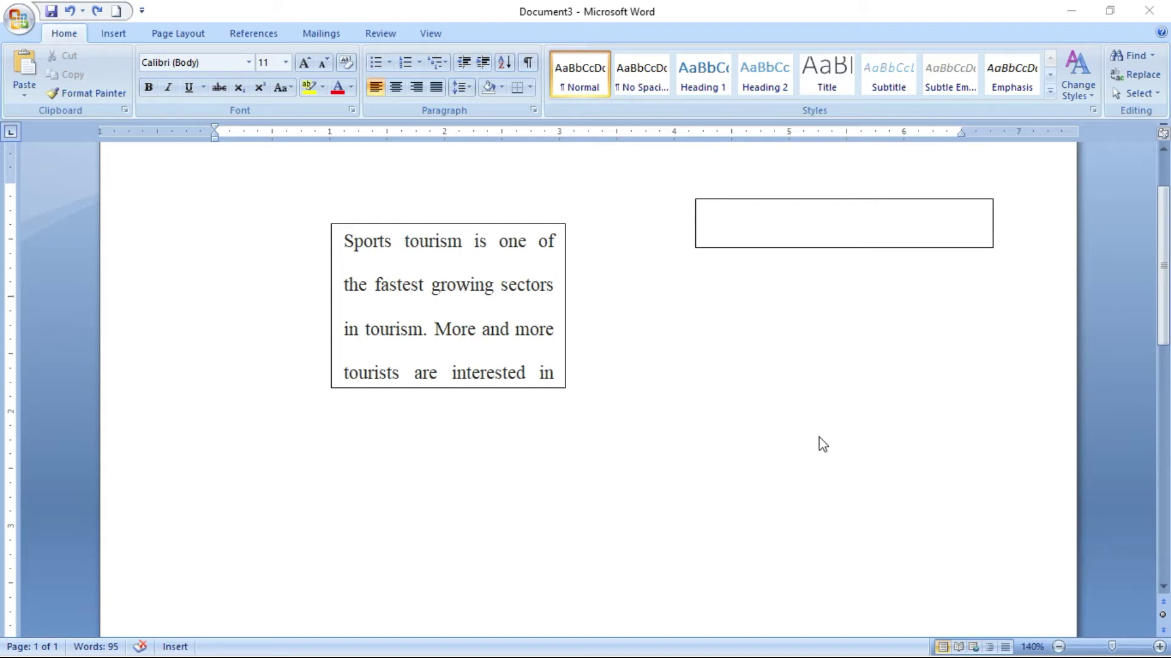
- Link the sports tourism text box to the empty text box beside it so the overflowing text continues there
{"action": "double_click", "coordinate": [521, 274]}
{"action": "left_click", "coordinate": [519, 268]}
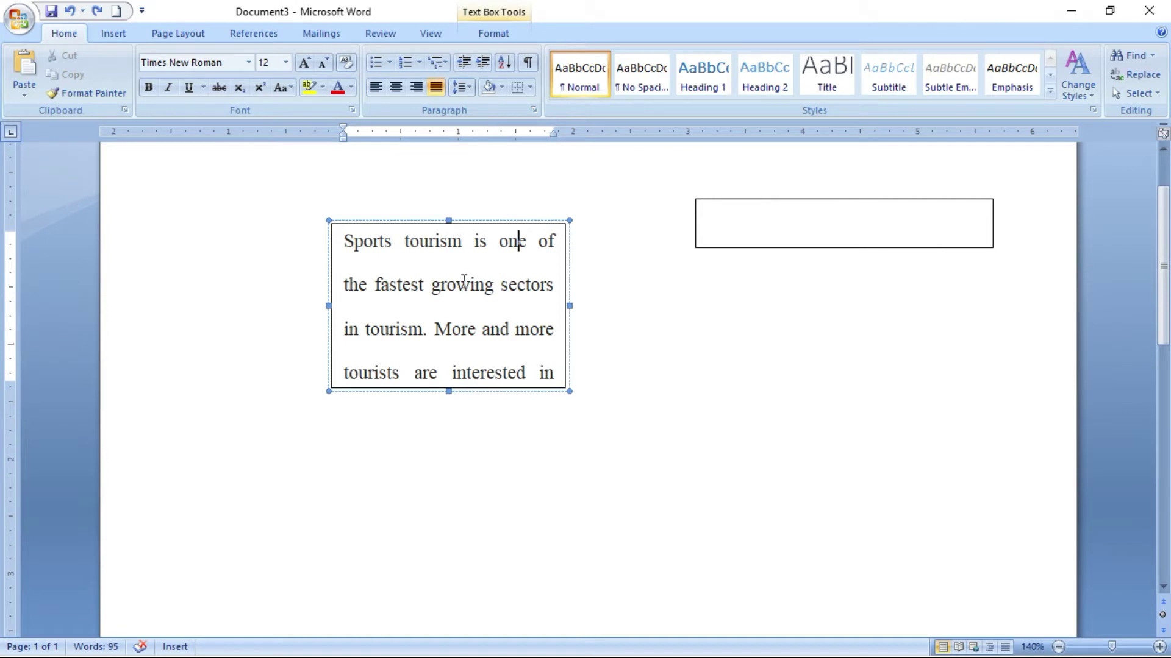
{"action": "left_click", "coordinate": [503, 36]}
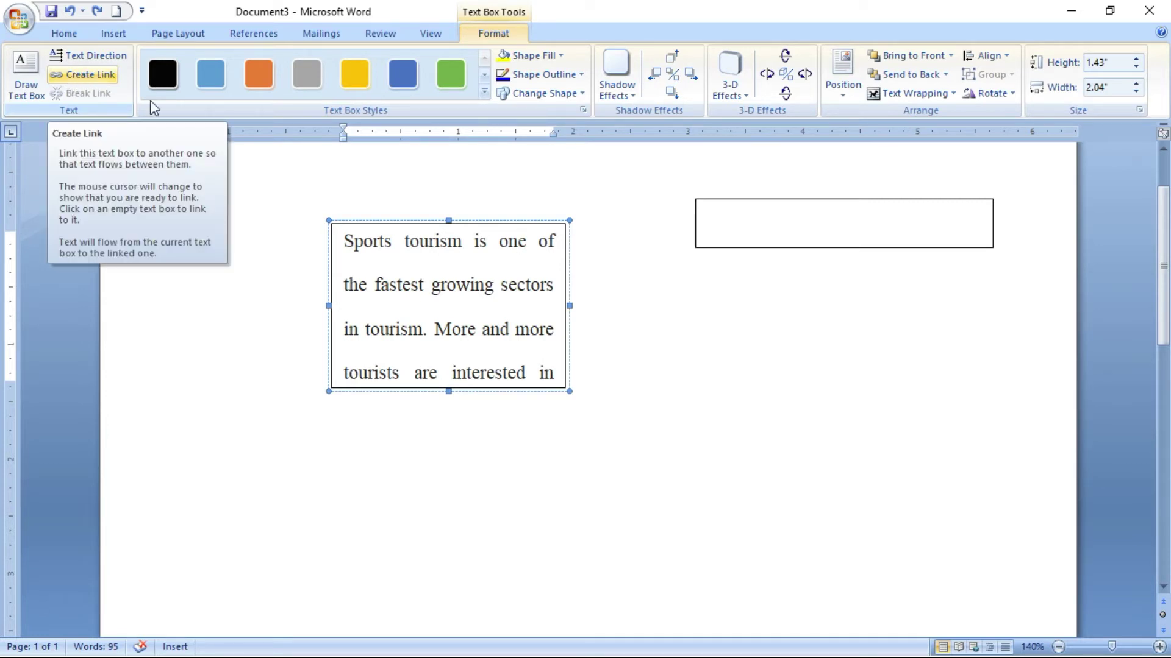
{"action": "left_click", "coordinate": [799, 193]}
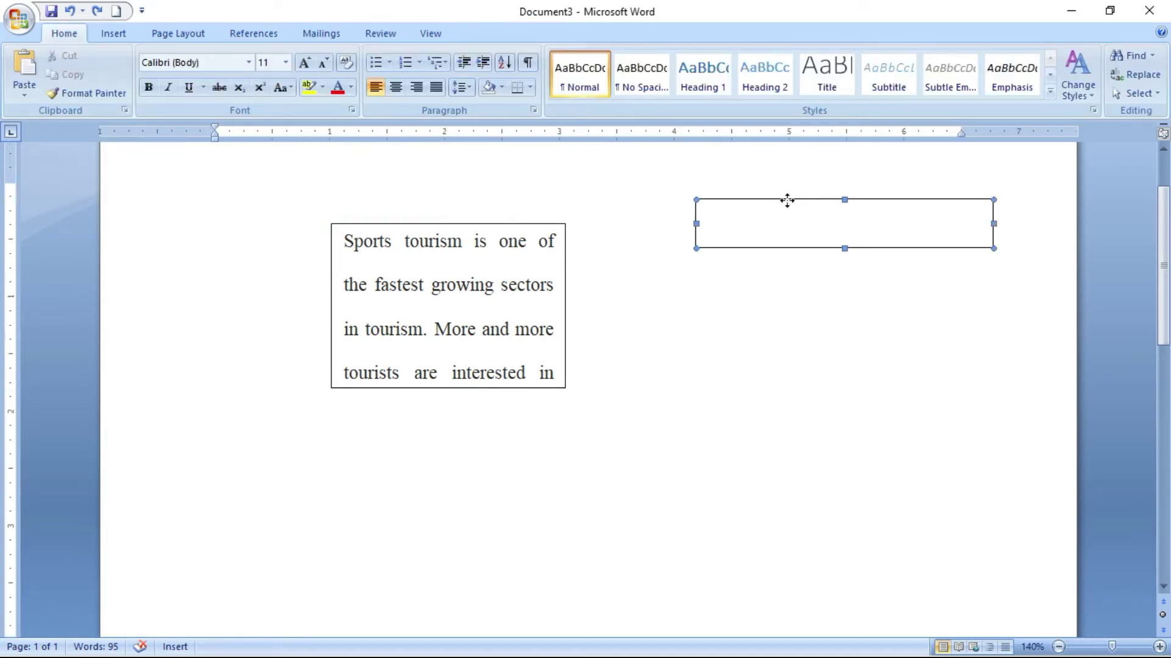
{"action": "left_click", "coordinate": [431, 307]}
{"action": "left_click", "coordinate": [83, 75]}
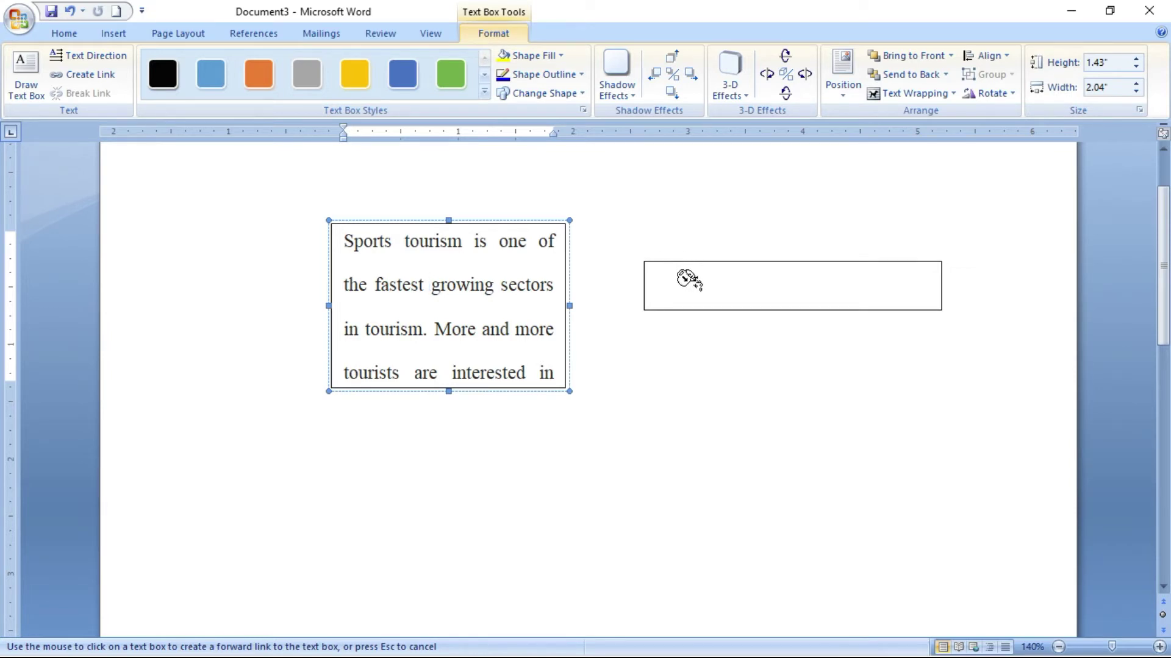
{"action": "left_click", "coordinate": [689, 280]}
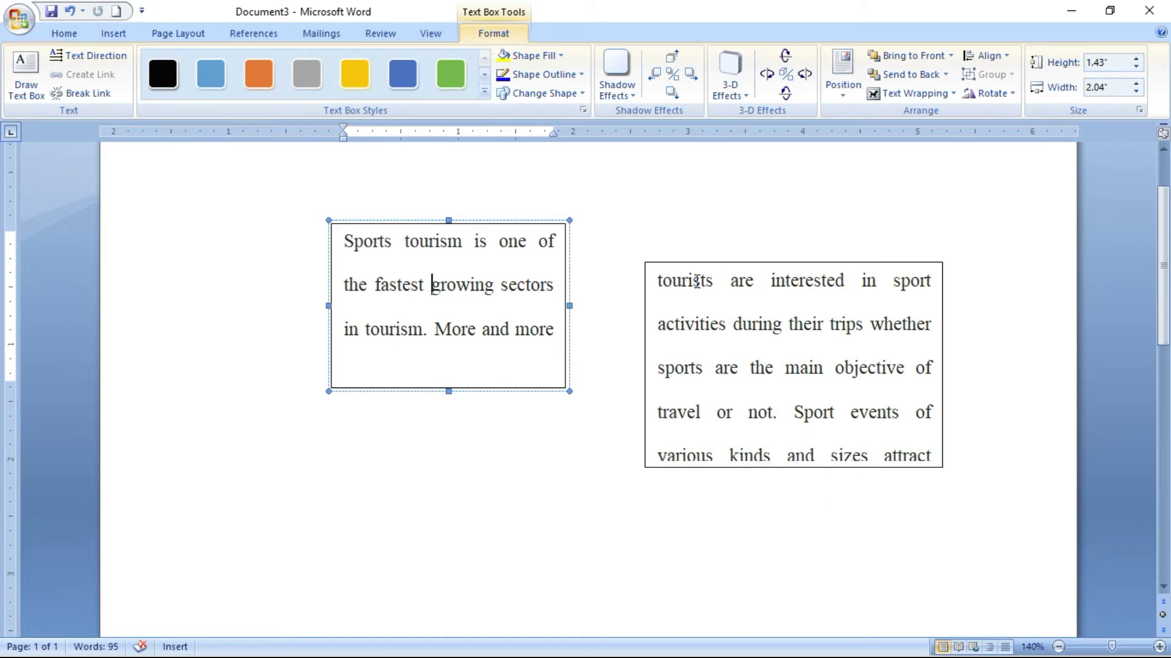
- Draw a third text box below the first one and start a forward link from the second text box
{"action": "left_click", "coordinate": [114, 33]}
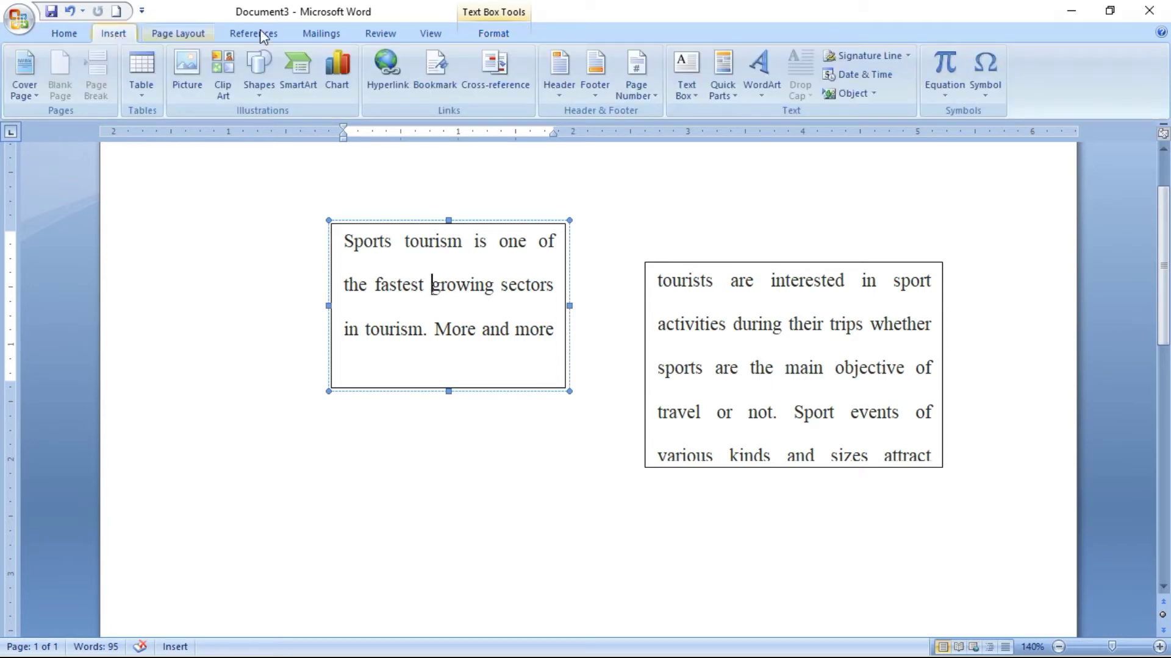
{"action": "left_click", "coordinate": [461, 35]}
{"action": "left_click", "coordinate": [26, 76]}
{"action": "scroll", "coordinate": [324, 466], "scroll_direction": "down", "scroll_amount": 1}
{"action": "mouse_move", "coordinate": [332, 453]}
{"action": "left_mouse_down"}
{"action": "mouse_move", "coordinate": [462, 577]}
{"action": "mouse_move", "coordinate": [525, 598]}
{"action": "left_mouse_up"}
{"action": "left_click", "coordinate": [743, 335]}
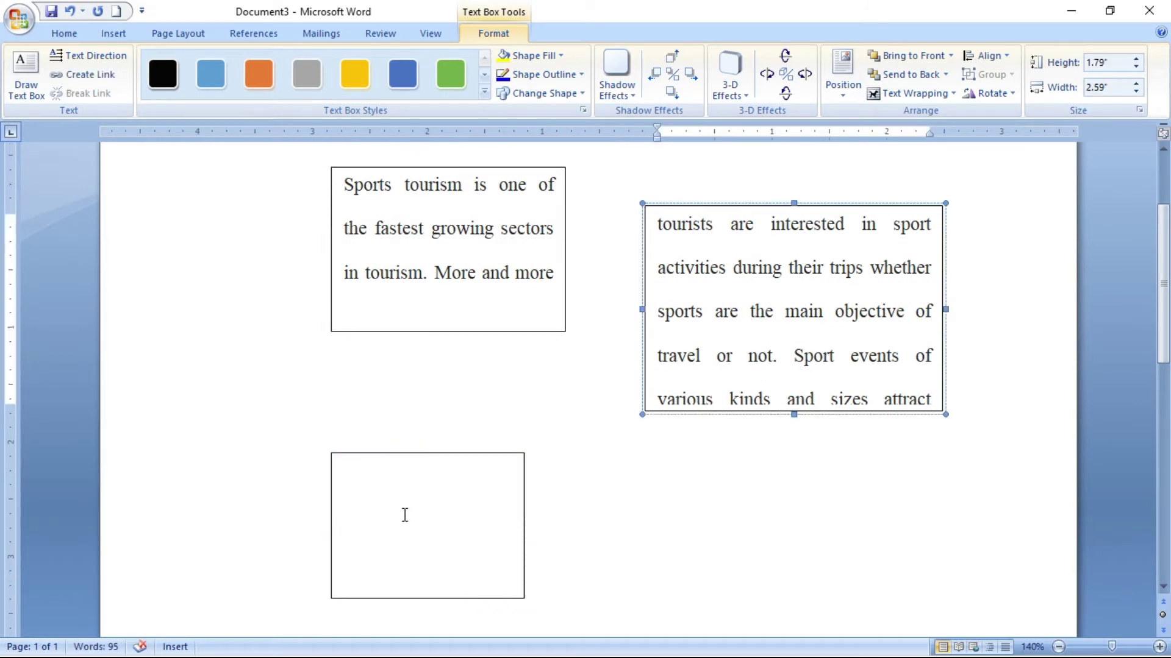
{"action": "left_click", "coordinate": [90, 75]}
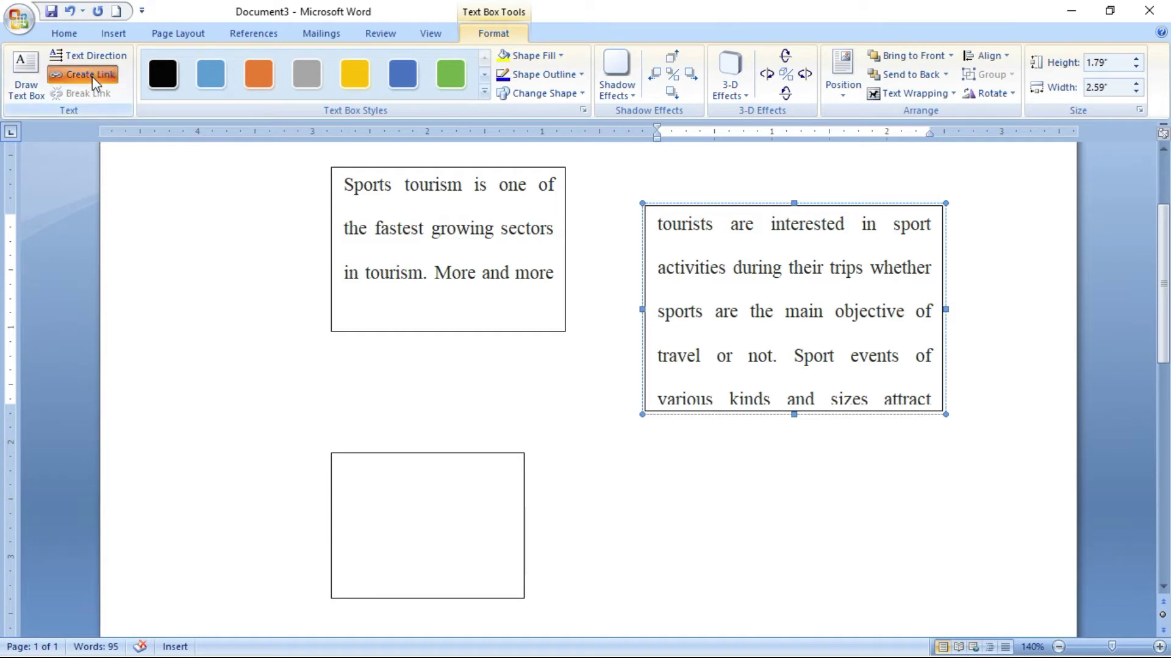
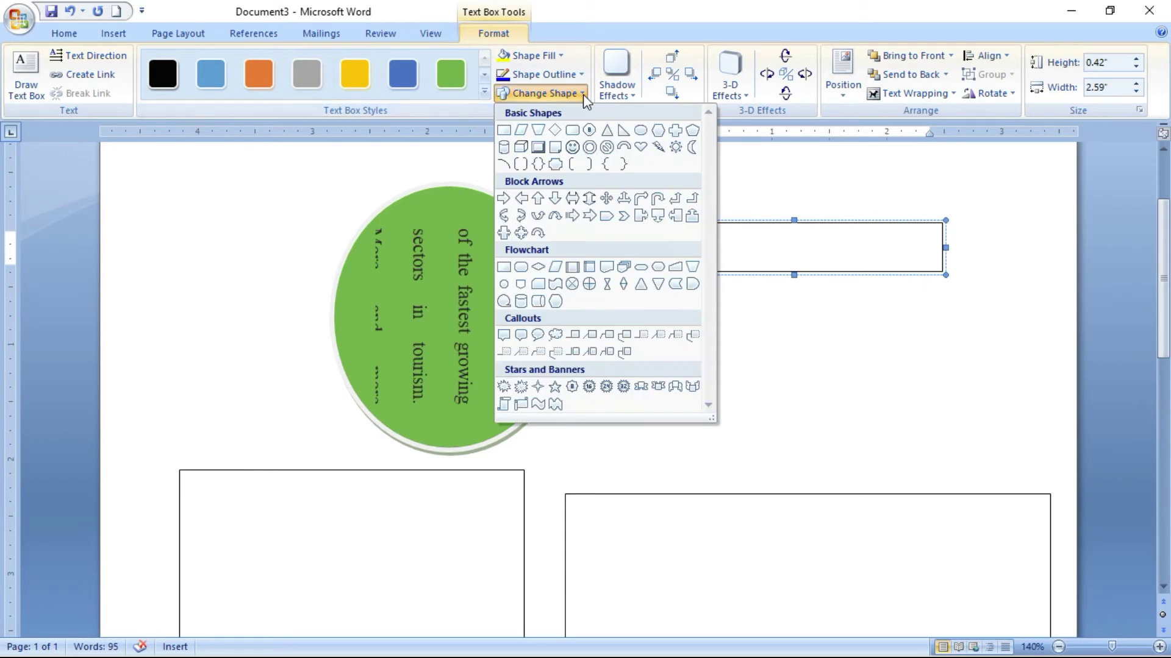
- Change the shape of the empty text box beside the green ellipse to a cloud callout
{"action": "left_click", "coordinate": [555, 335]}
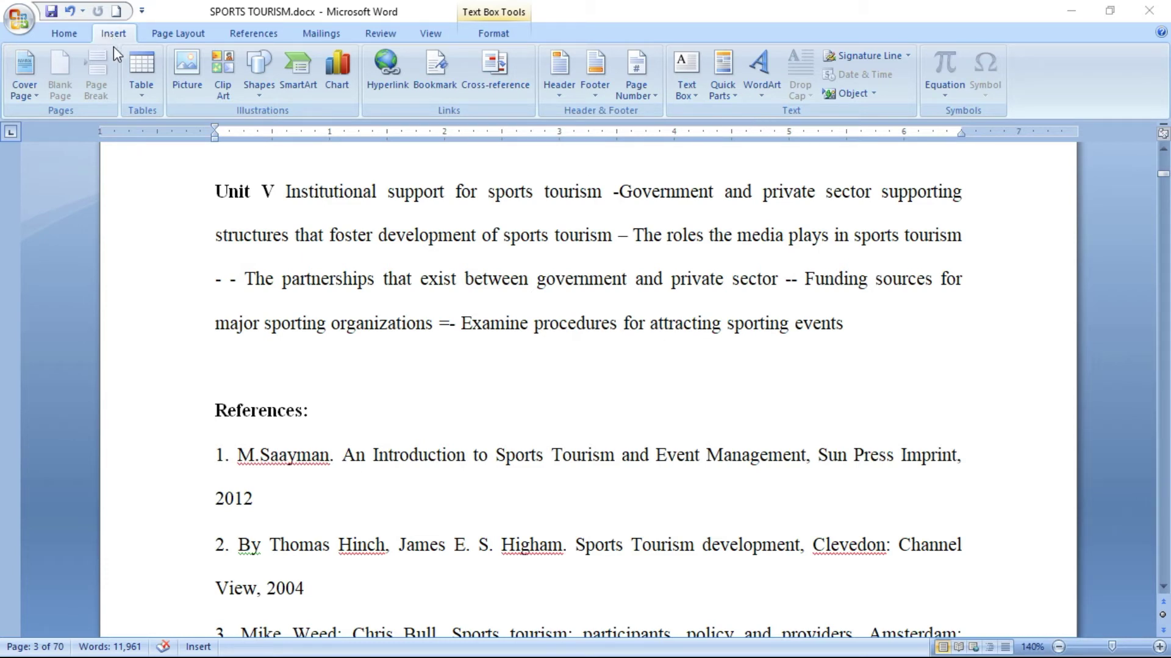
- Insert Plain Number 2 page numbers at the top of the page in SPORTS TOURISM.docx and close the header
{"action": "left_click", "coordinate": [650, 97]}
{"action": "mouse_move", "coordinate": [650, 116]}
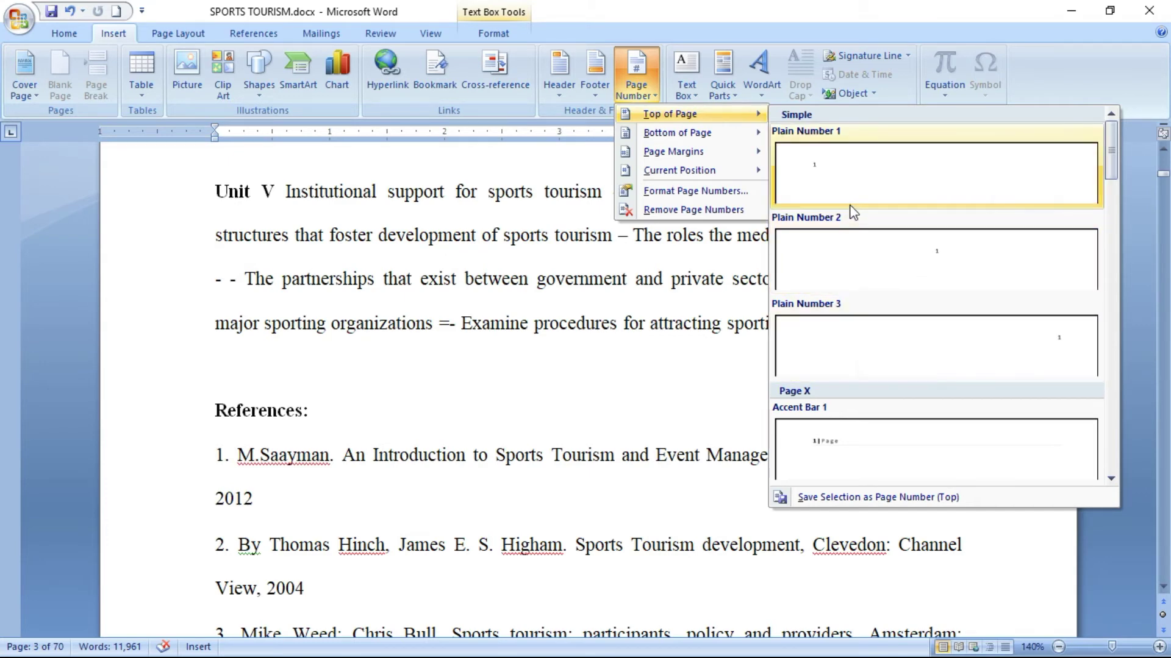
{"action": "left_click", "coordinate": [836, 269]}
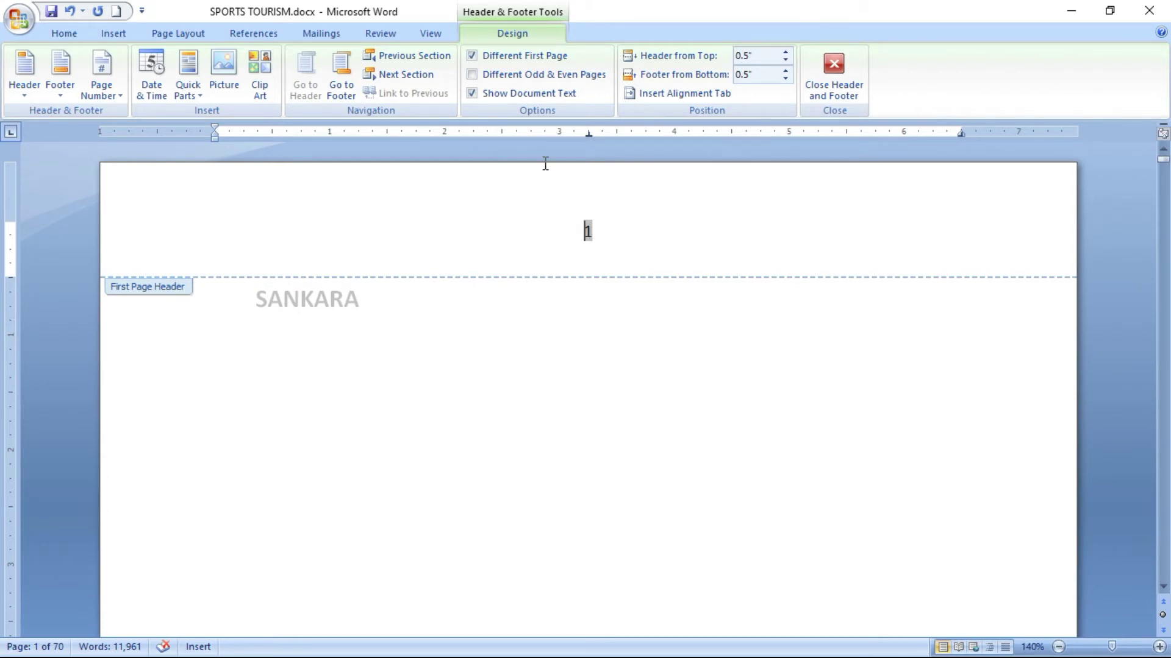
{"action": "left_click", "coordinate": [833, 78]}
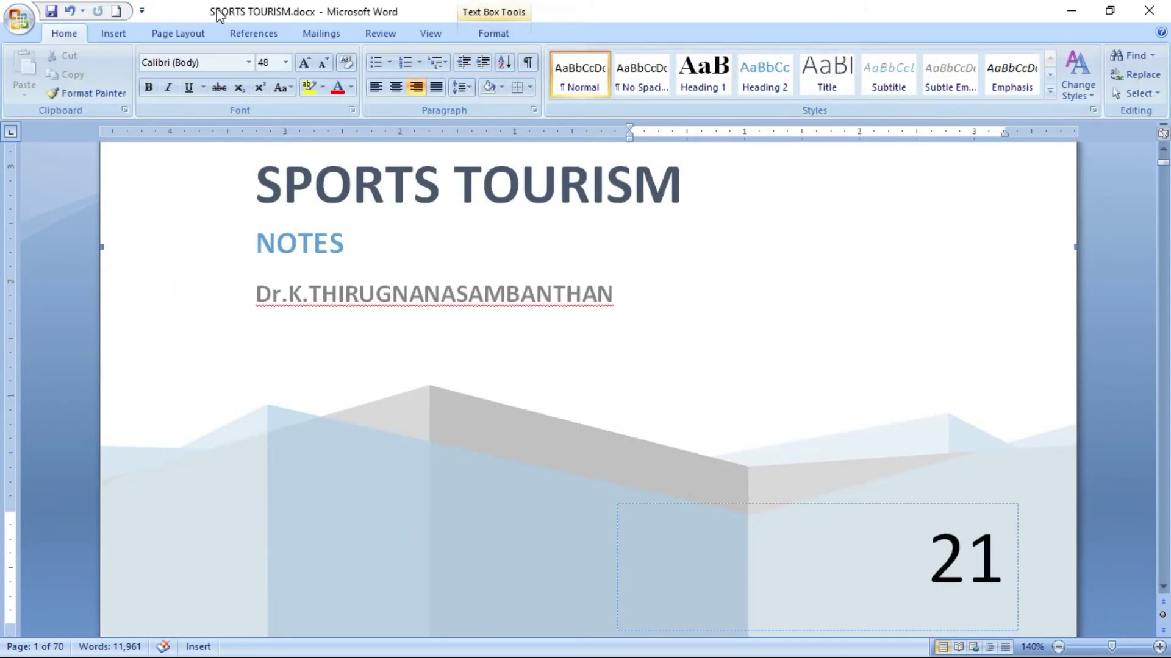
- Insert Plain Number 3 page numbers at the bottom of the page in SPORTS TOURISM.docx
{"action": "left_click", "coordinate": [111, 29]}
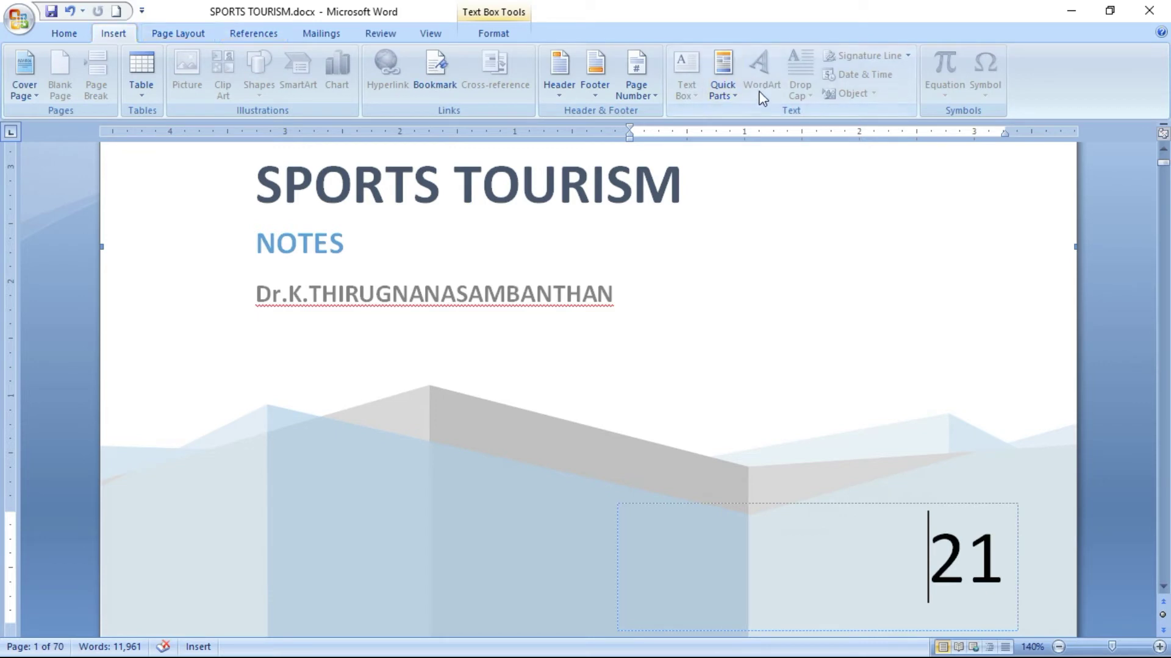
{"action": "left_click", "coordinate": [641, 94]}
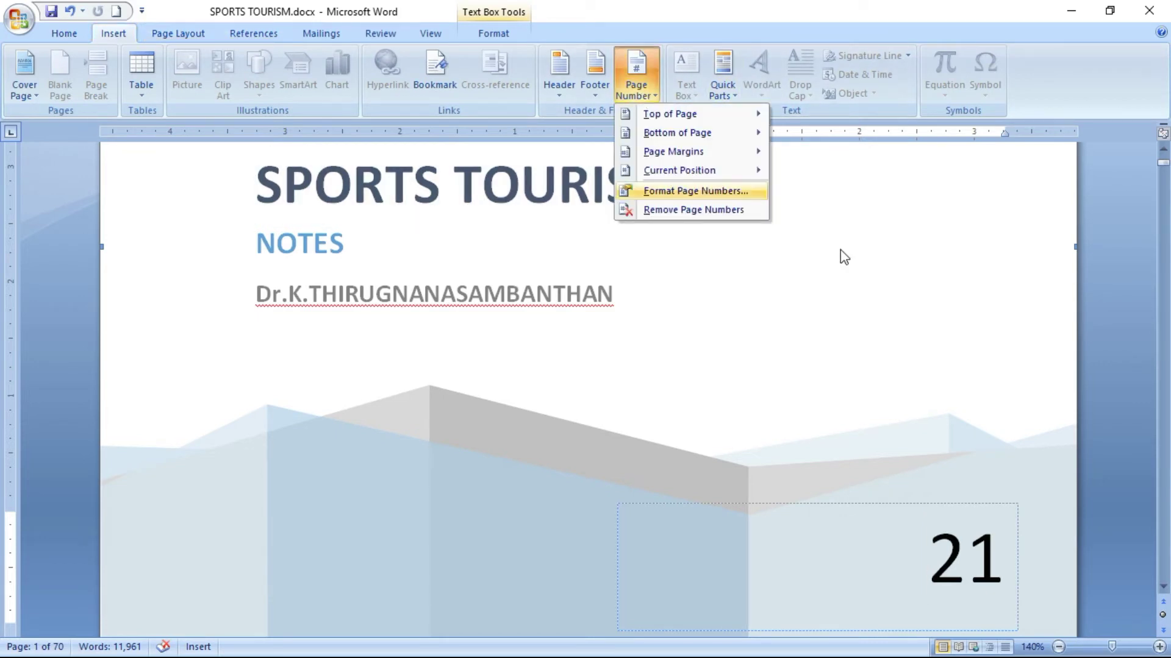
{"action": "mouse_move", "coordinate": [737, 138]}
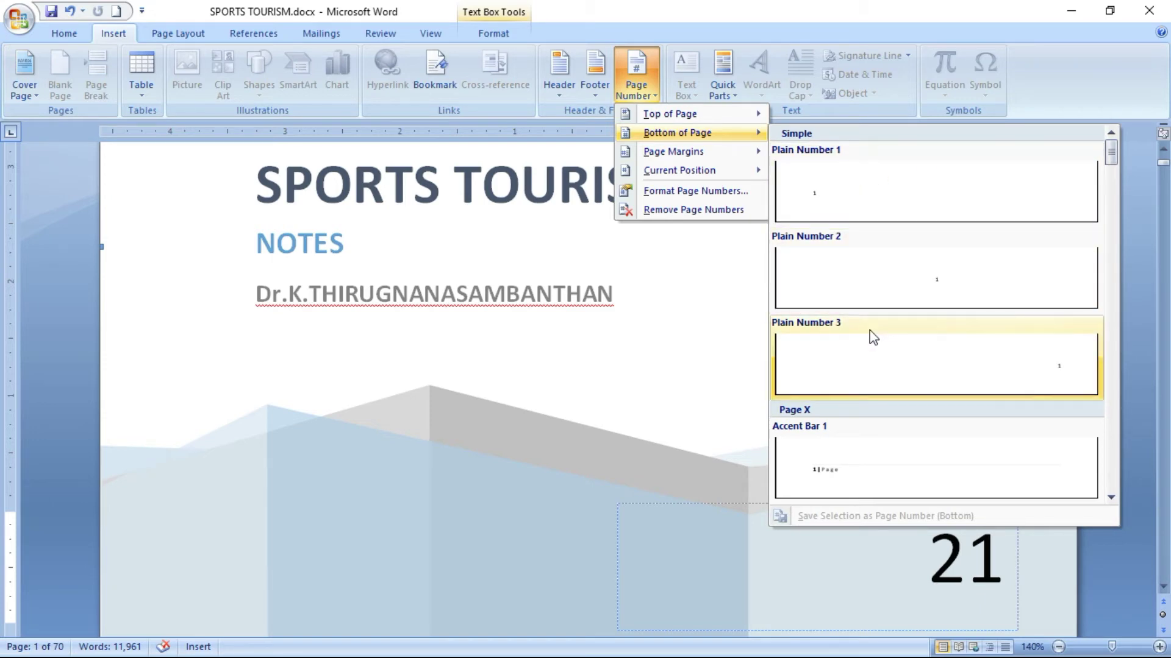
{"action": "left_click", "coordinate": [855, 357]}
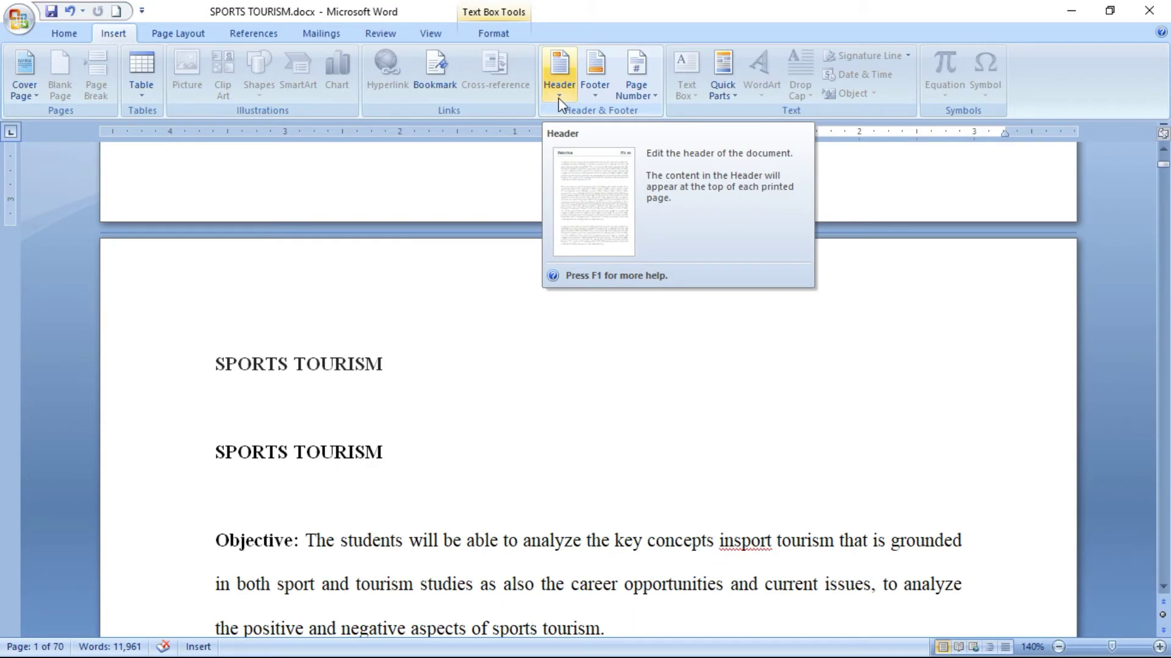
- Insert a Blank (Three Columns) header in SPORTS TOURISM.docx and enter SPORTS TOURISM in its first placeholder
{"action": "left_click", "coordinate": [559, 91]}
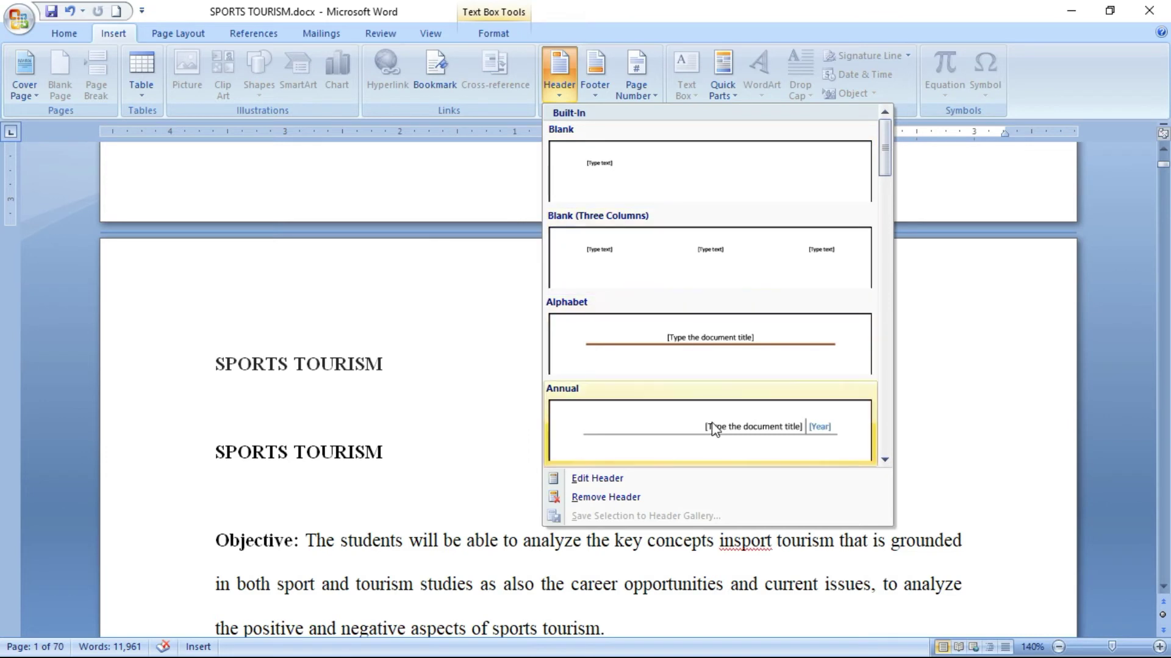
{"action": "left_click", "coordinate": [734, 269]}
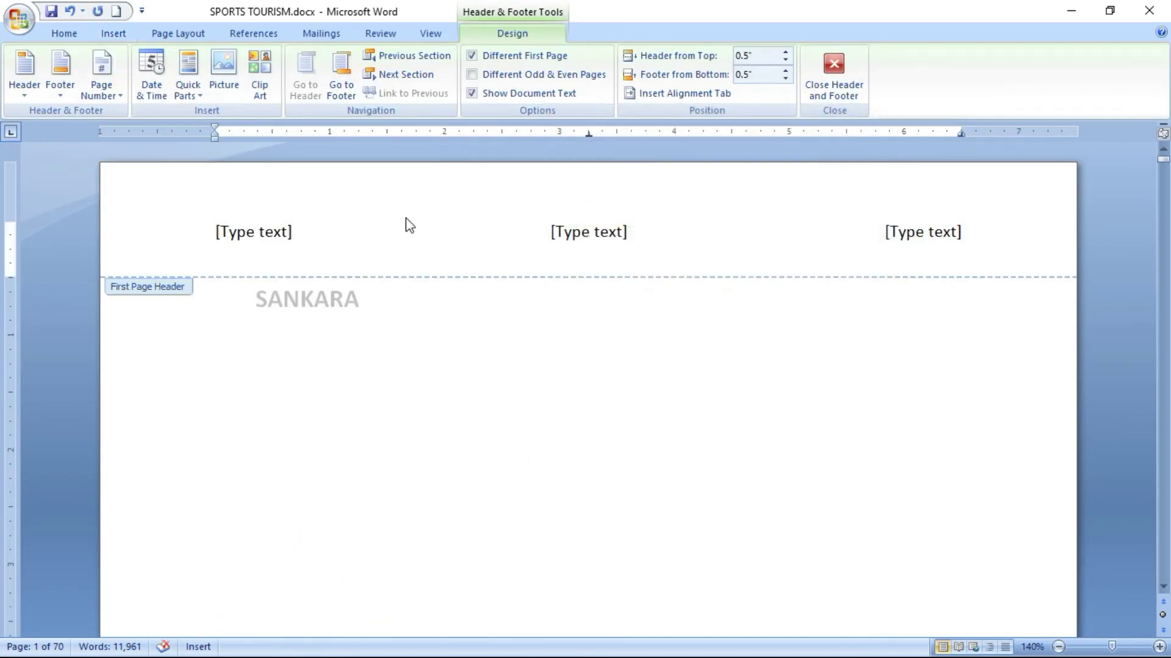
{"action": "left_click", "coordinate": [249, 239]}
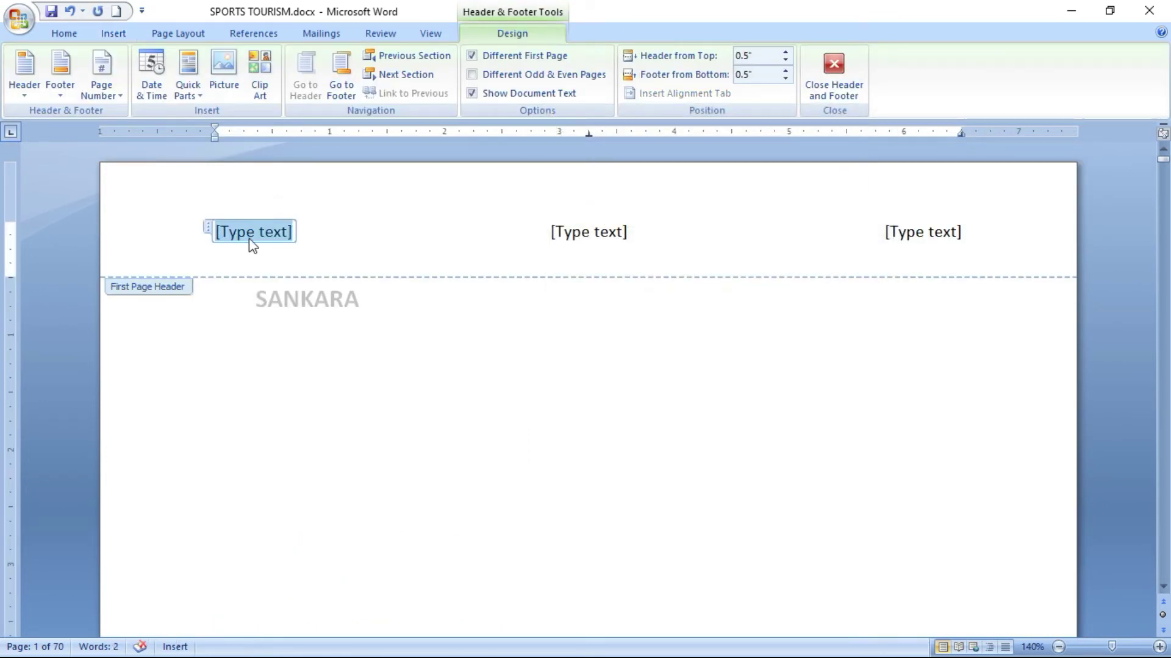
{"action": "type", "text": "SPO"}
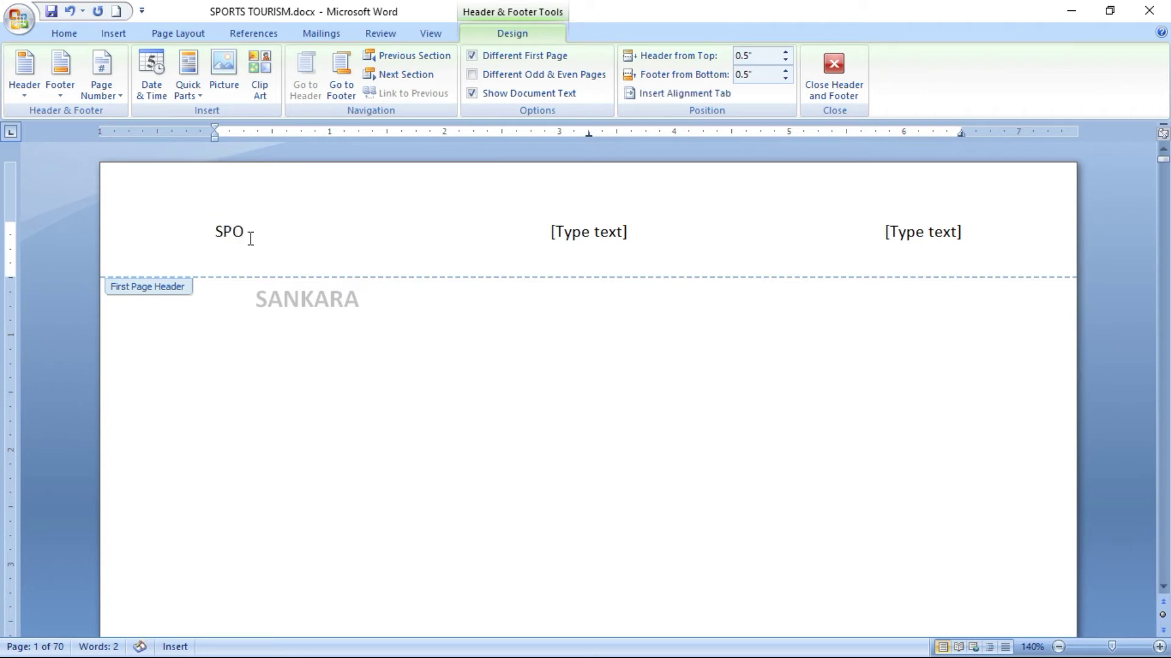
{"action": "type", "text": "RTS TOURISM"}
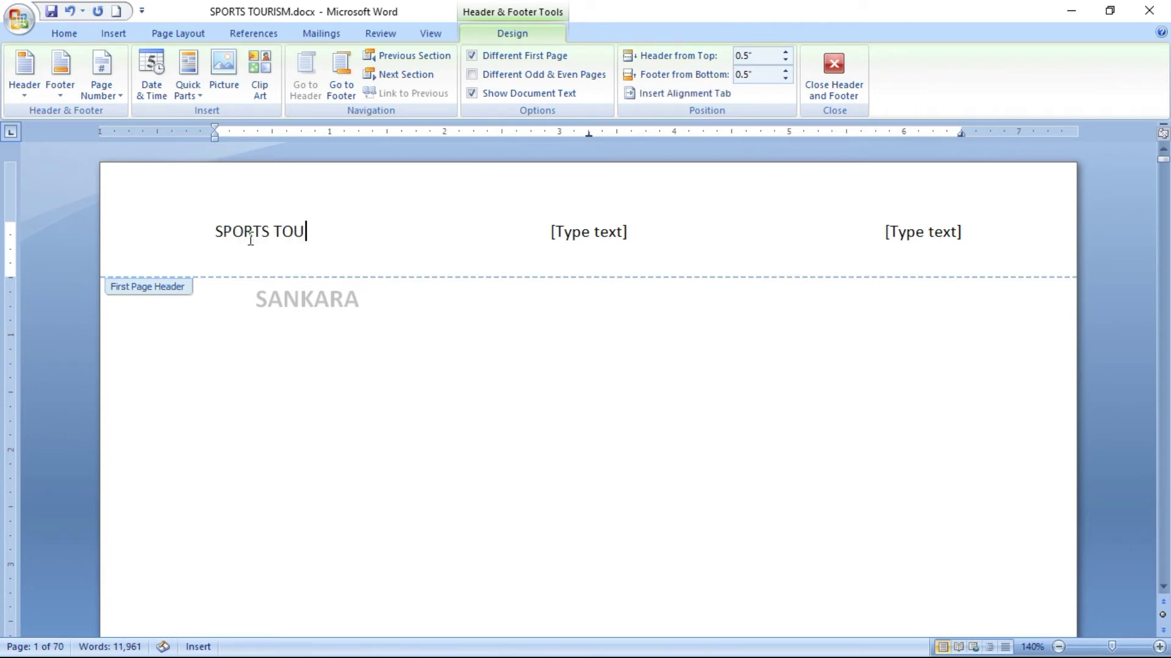
- Fill the header's middle placeholder with MBA and its last one with SANKARA, and return to the document body
{"action": "left_click", "coordinate": [574, 244]}
{"action": "type", "text": "MBA"}
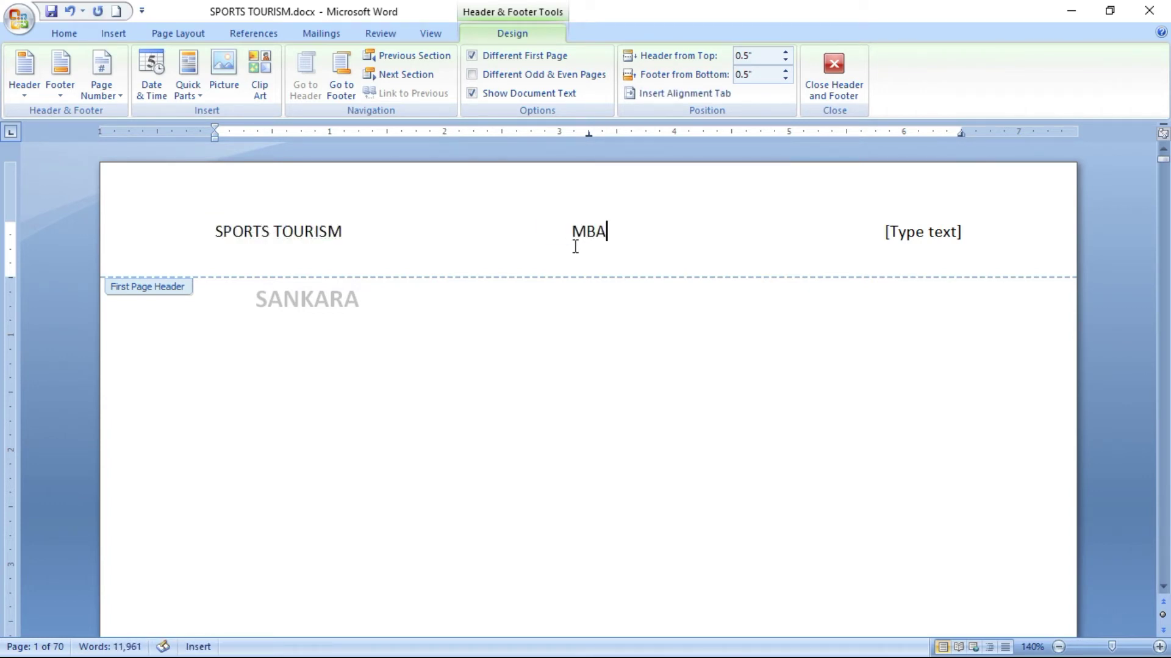
{"action": "left_click", "coordinate": [938, 238]}
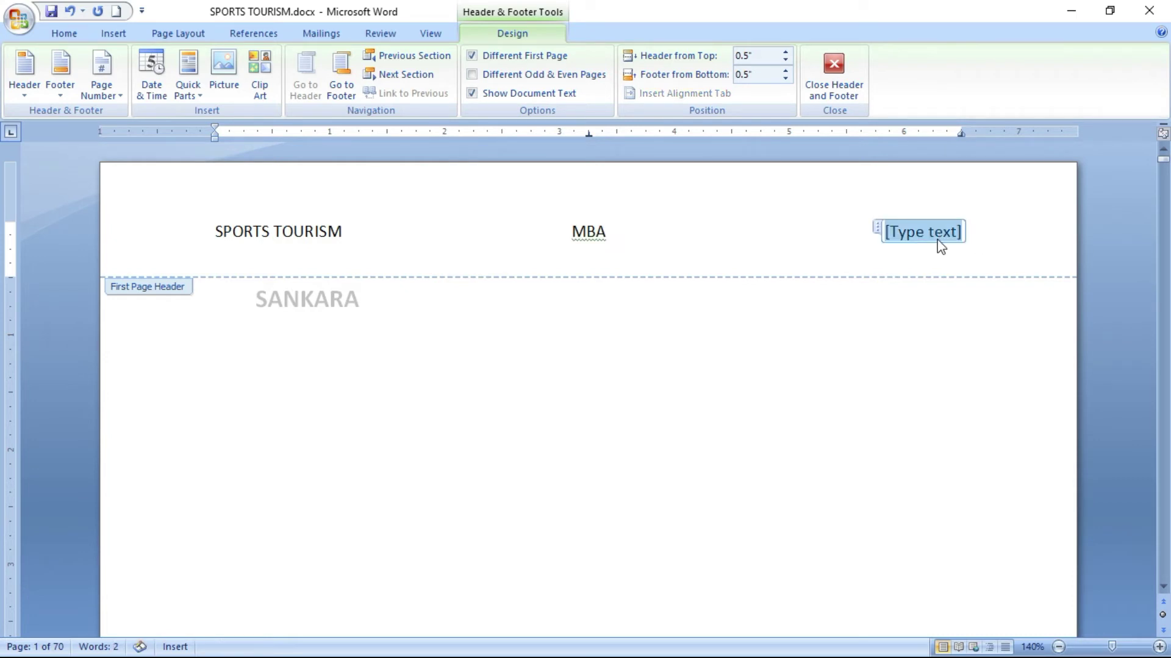
{"action": "type", "text": "SANKARA"}
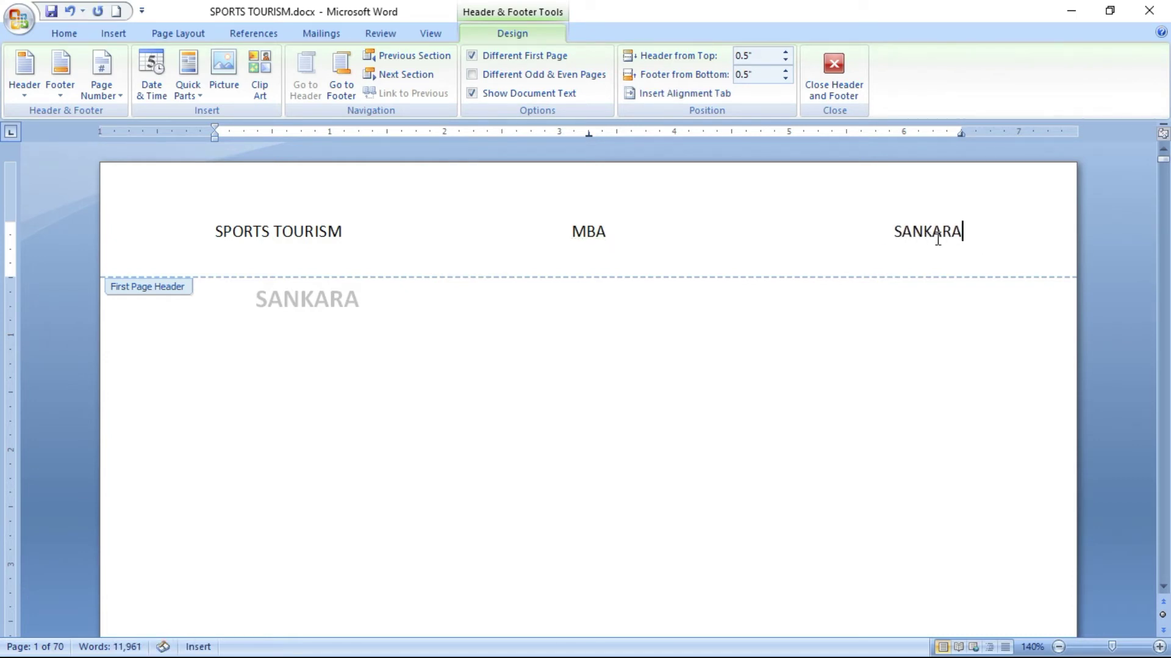
{"action": "double_click", "coordinate": [907, 339]}
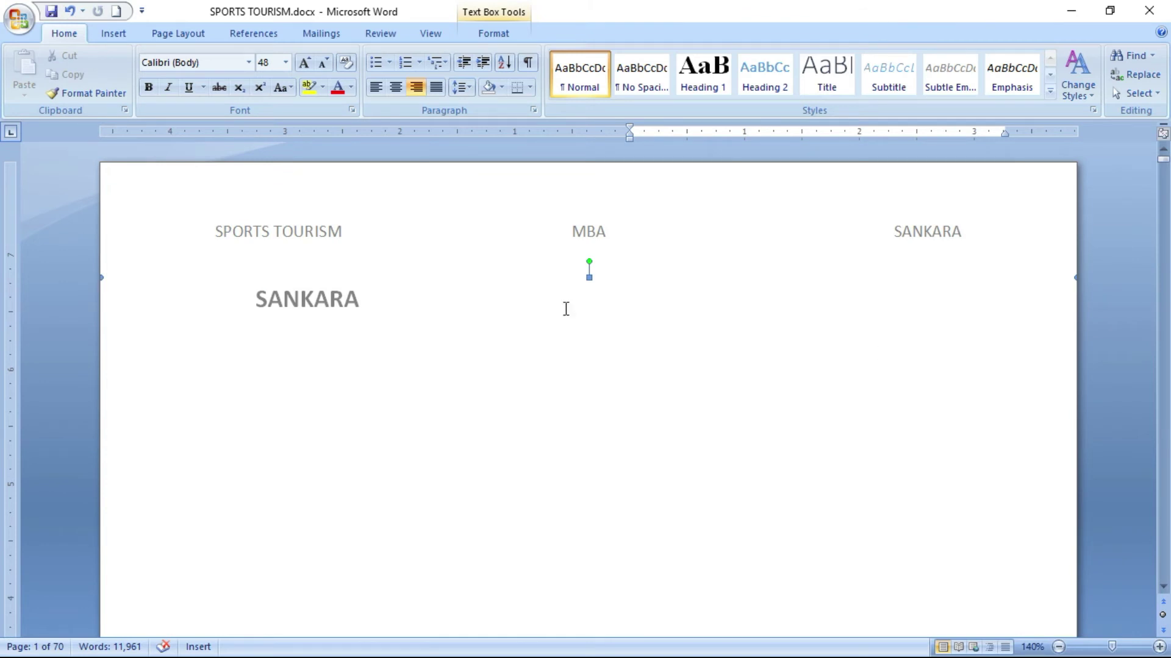
{"action": "scroll", "coordinate": [843, 246], "scroll_direction": "down", "scroll_amount": 10}
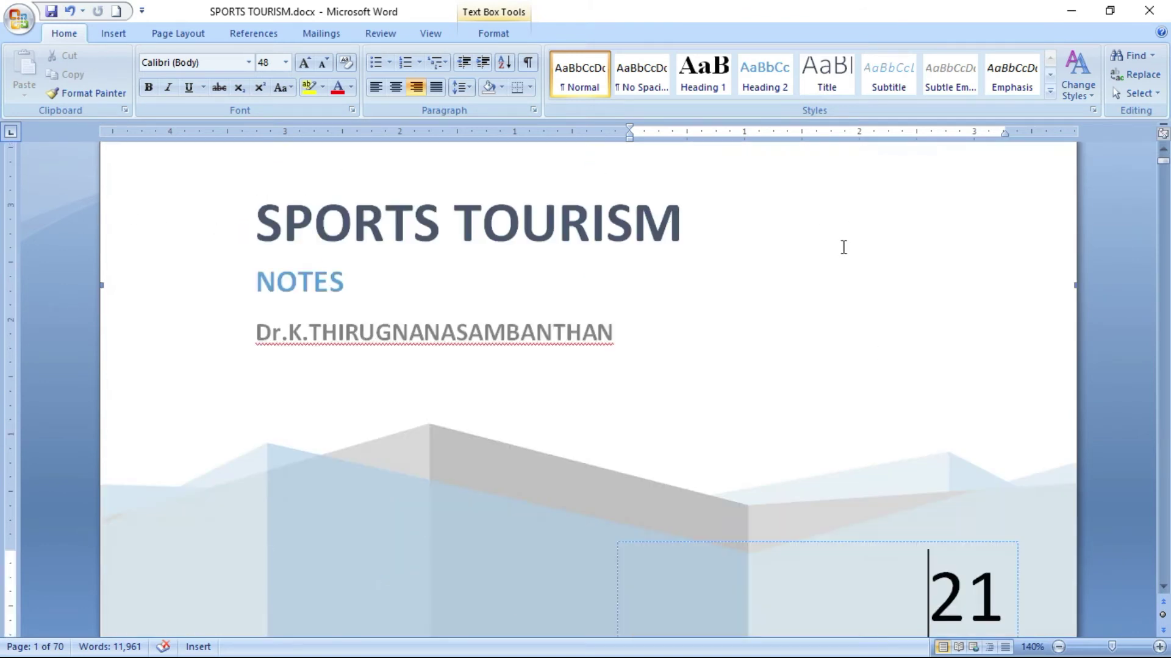
{"action": "scroll", "coordinate": [843, 246], "scroll_direction": "down", "scroll_amount": 3}
{"action": "scroll", "coordinate": [842, 248], "scroll_direction": "up", "scroll_amount": 15}
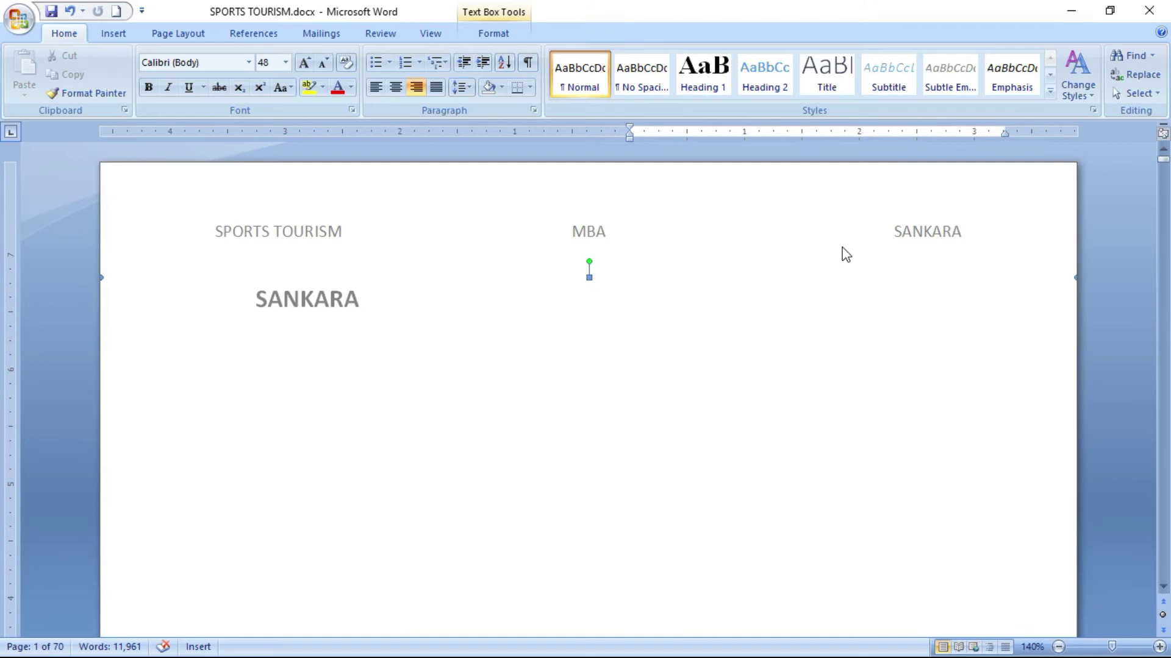
- Insert the built-in Annual footer on the cover page
{"action": "double_click", "coordinate": [259, 233]}
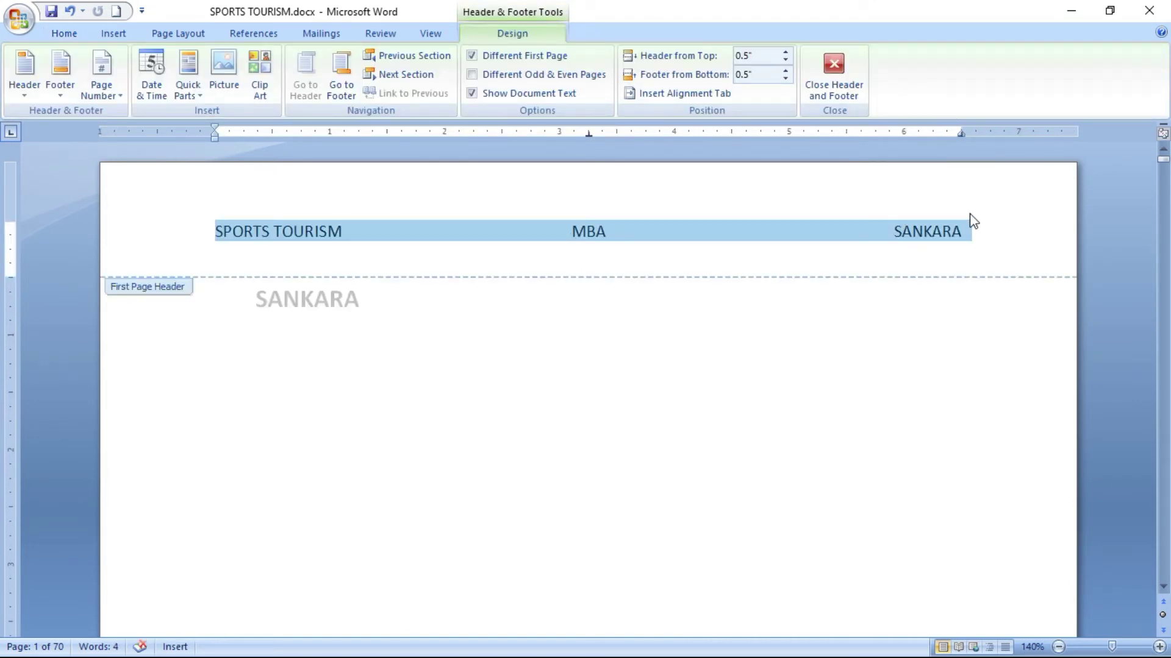
{"action": "scroll", "coordinate": [605, 101], "scroll_direction": "up", "scroll_amount": 6}
{"action": "left_click", "coordinate": [595, 86]}
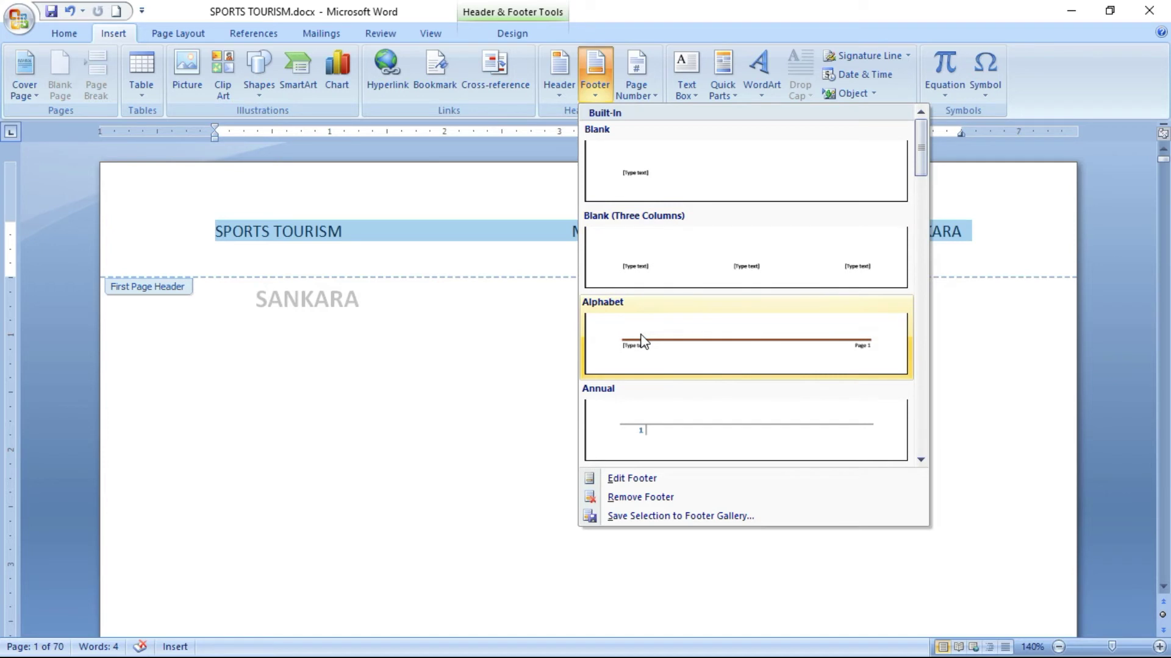
{"action": "left_click", "coordinate": [650, 422]}
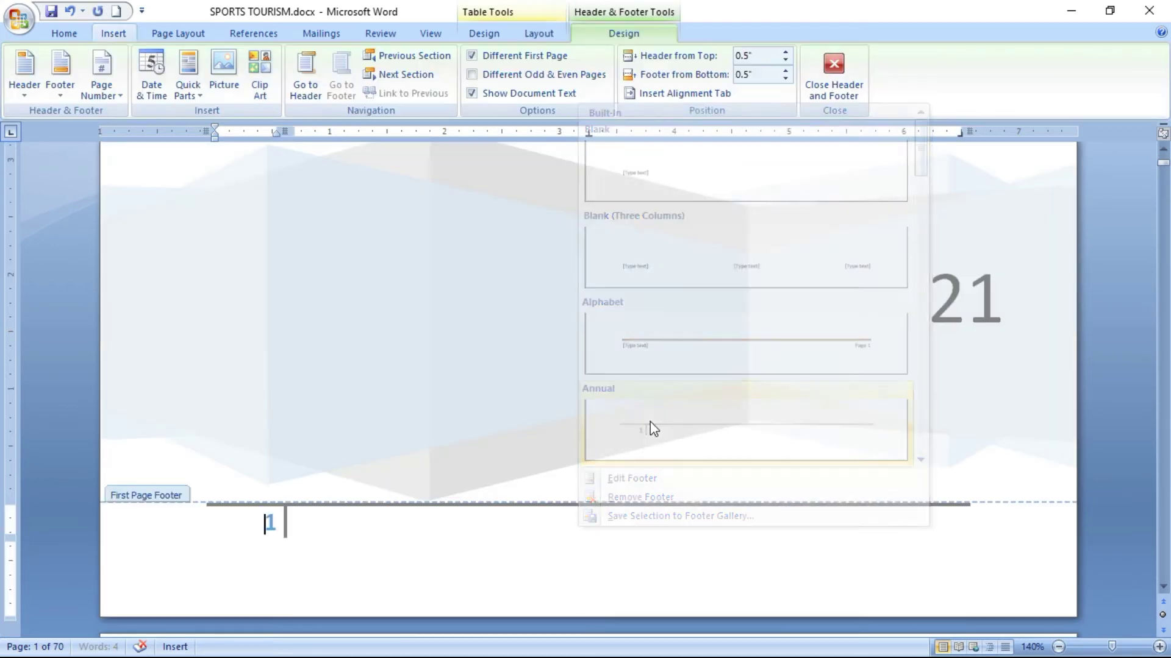
{"action": "scroll", "coordinate": [650, 426], "scroll_direction": "down", "scroll_amount": 1}
- Enter NOTES ABOUT SPORTS TOURISM beside the page number in the footer and close the header and footer
{"action": "left_click", "coordinate": [414, 458]}
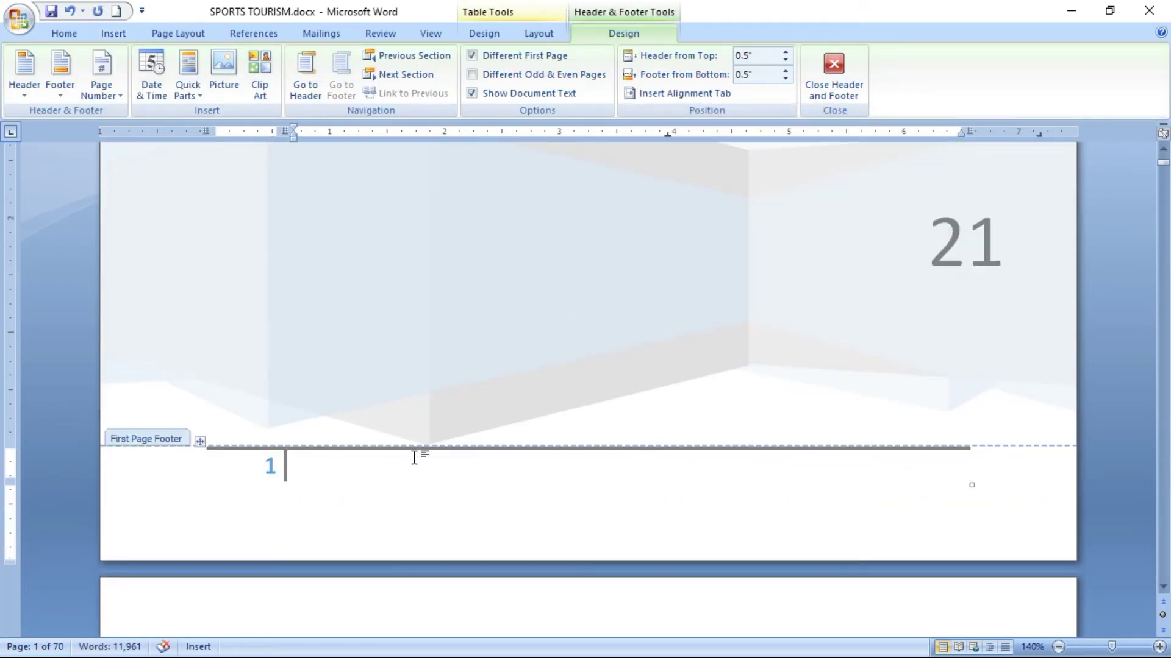
{"action": "type", "text": "NOTES A"}
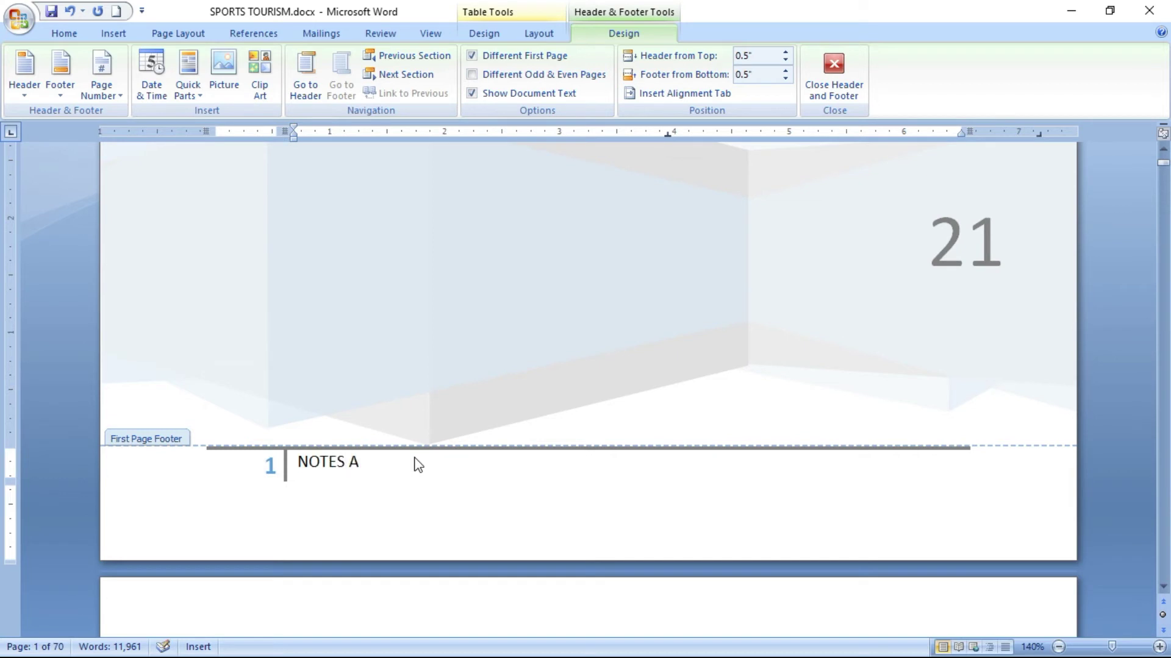
{"action": "type", "text": "BOUT SPORTS TOURISM"}
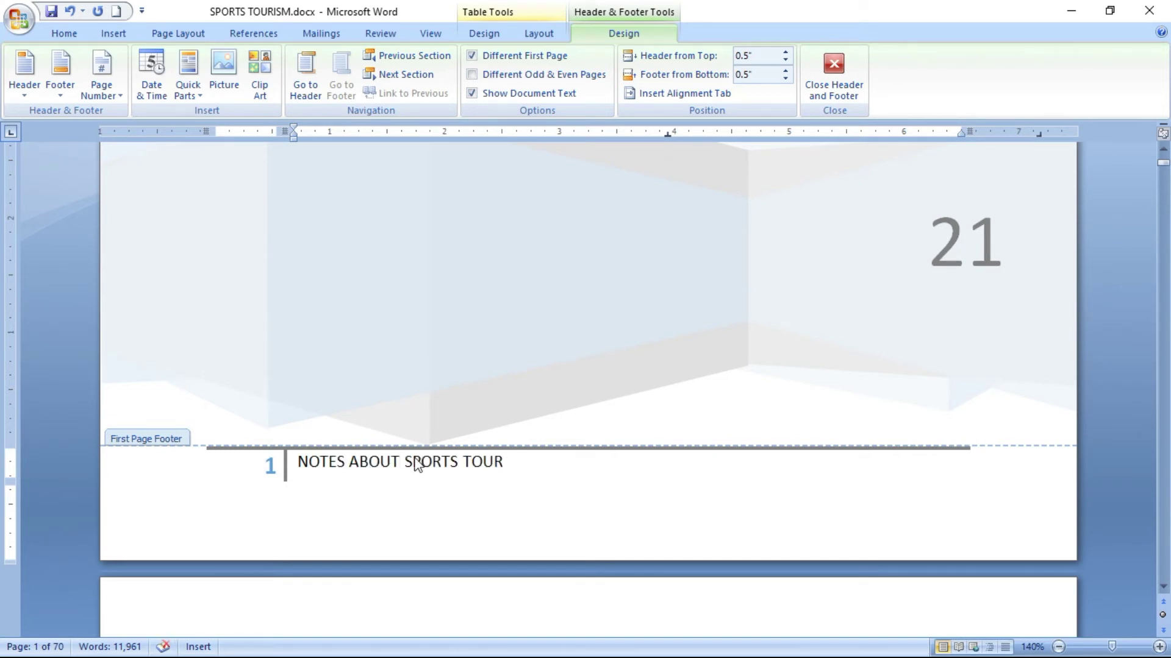
{"action": "left_click", "coordinate": [829, 72]}
{"action": "scroll", "coordinate": [684, 342], "scroll_direction": "up", "scroll_amount": 15}
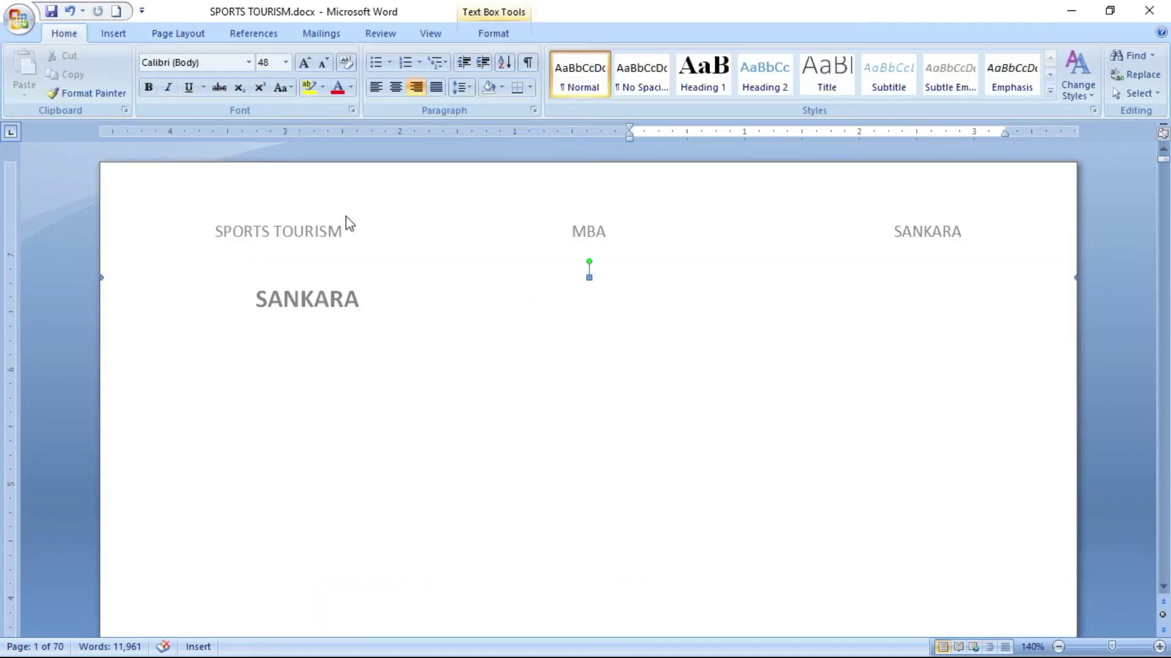
{"action": "scroll", "coordinate": [723, 342], "scroll_direction": "down", "scroll_amount": 15}
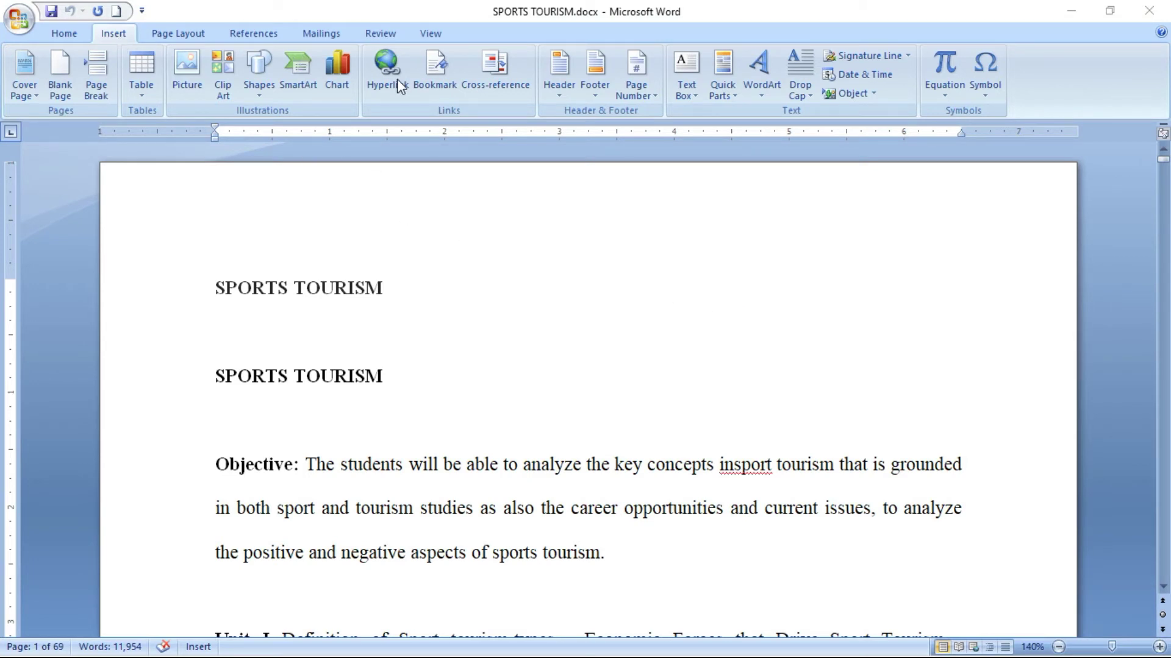
- Hyperlink the second SPORTS TOURISM heading to the file Sports-Tourism-in-India.pdf
{"action": "scroll", "coordinate": [383, 337], "scroll_direction": "down", "scroll_amount": 1}
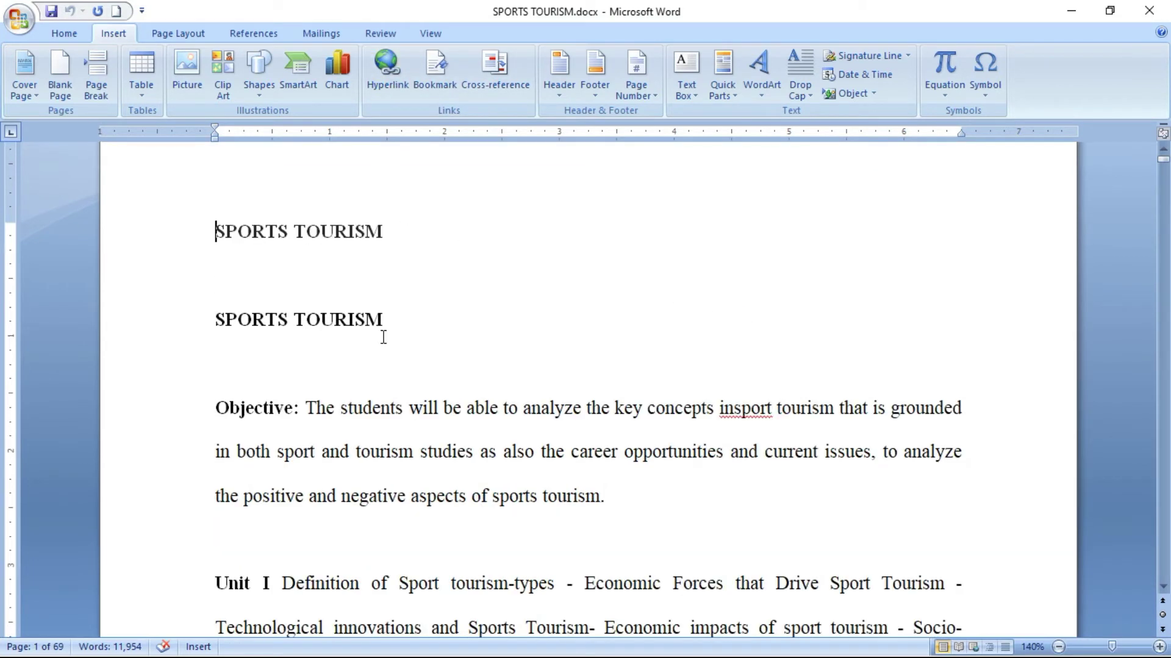
{"action": "left_click_drag", "start_coordinate": [213, 330], "coordinate": [395, 324]}
{"action": "left_click", "coordinate": [665, 374]}
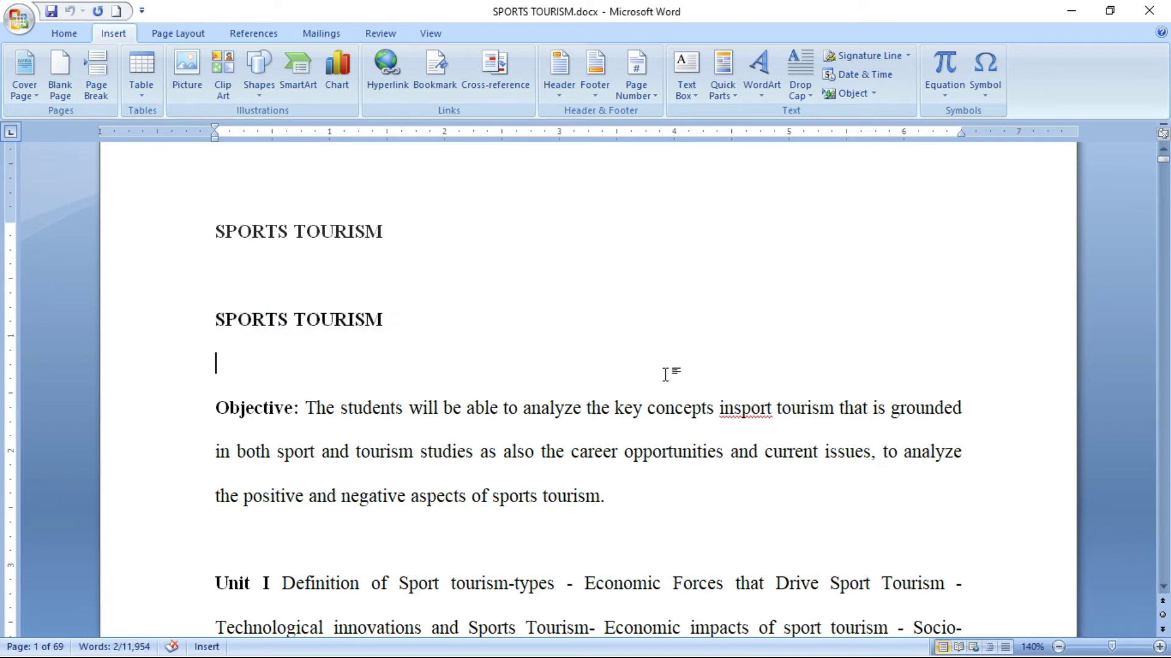
{"action": "left_click", "coordinate": [182, 333]}
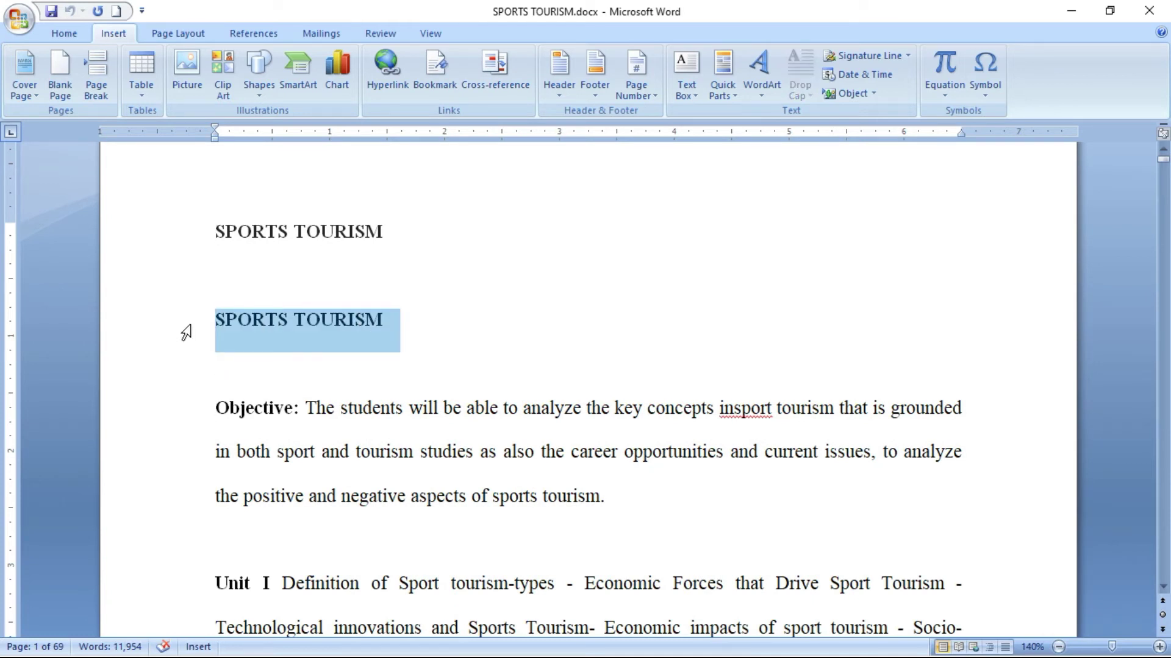
{"action": "left_click", "coordinate": [394, 83]}
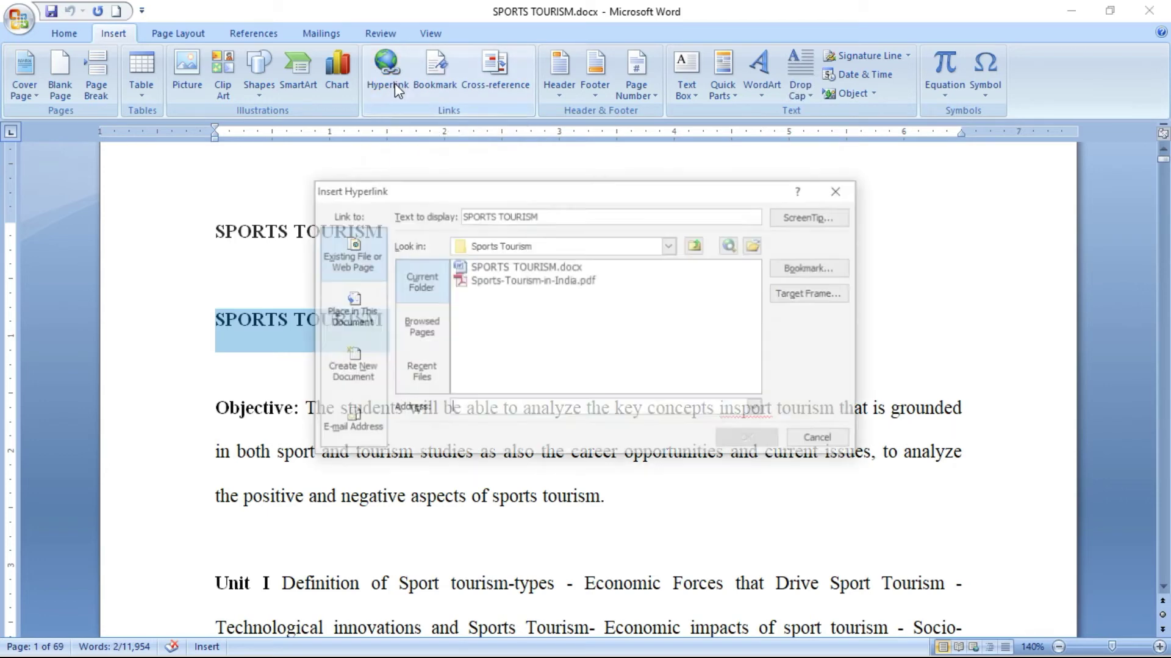
{"action": "left_click", "coordinate": [473, 282]}
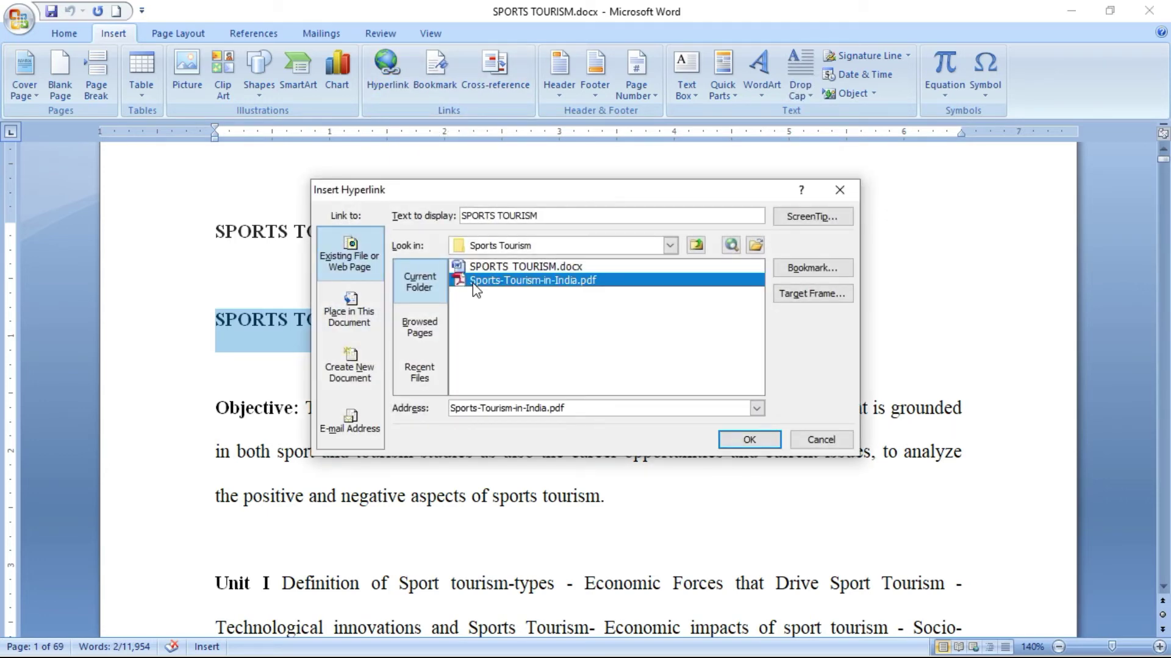
{"action": "left_click", "coordinate": [747, 442]}
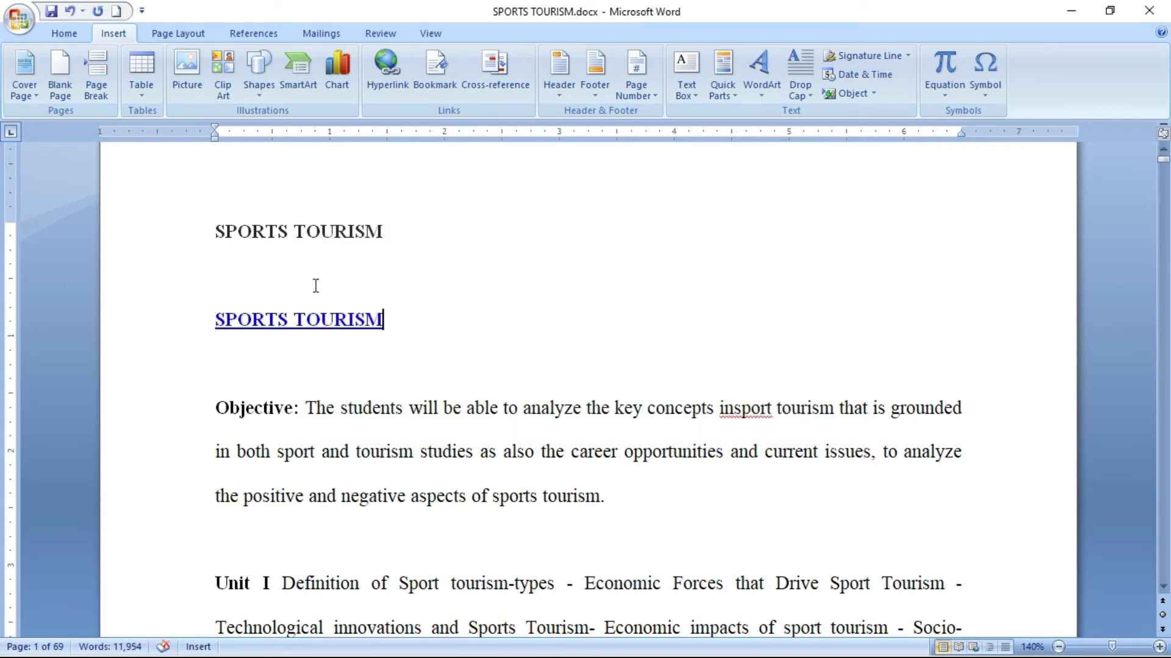
- Follow the heading's hyperlink to view the PDF in Adobe Reader, and close the PDF to return to Word
{"action": "left_click", "coordinate": [323, 329], "text": "ctrl"}
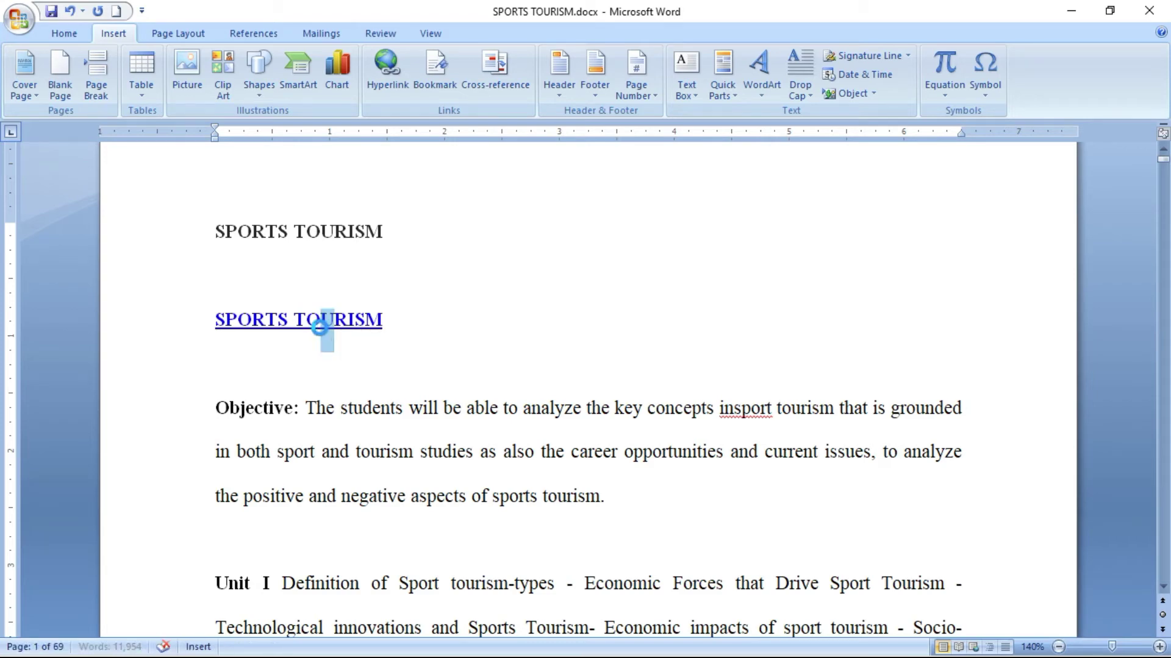
{"action": "scroll", "coordinate": [319, 328], "scroll_direction": "down", "scroll_amount": 3}
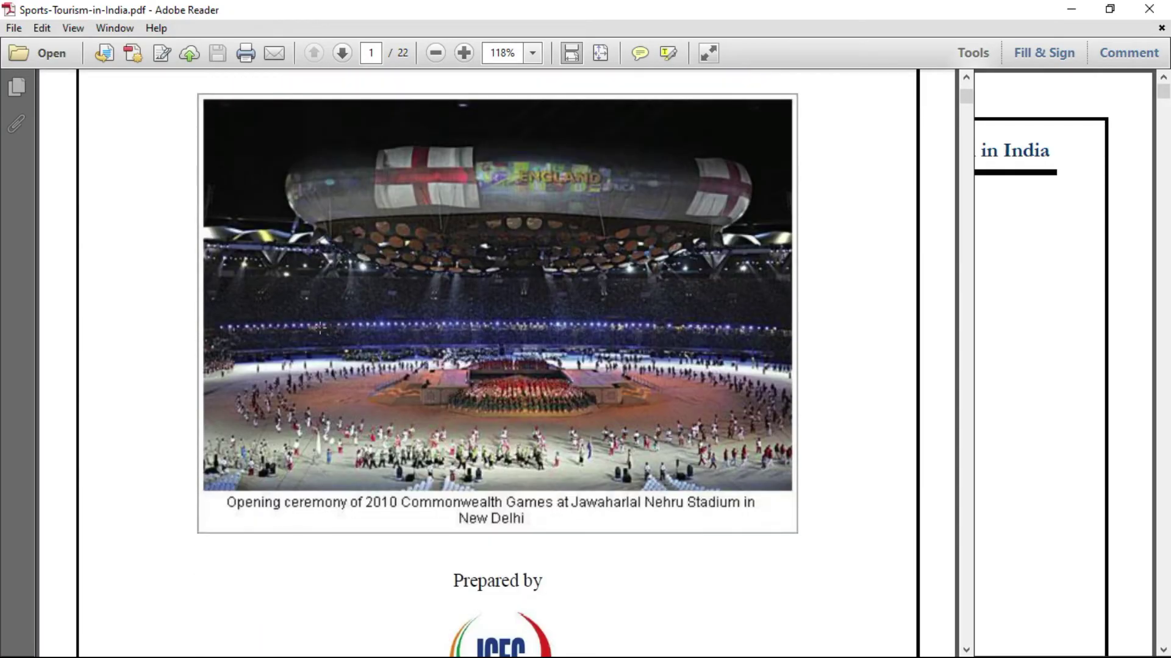
{"action": "left_click", "coordinate": [1148, 9]}
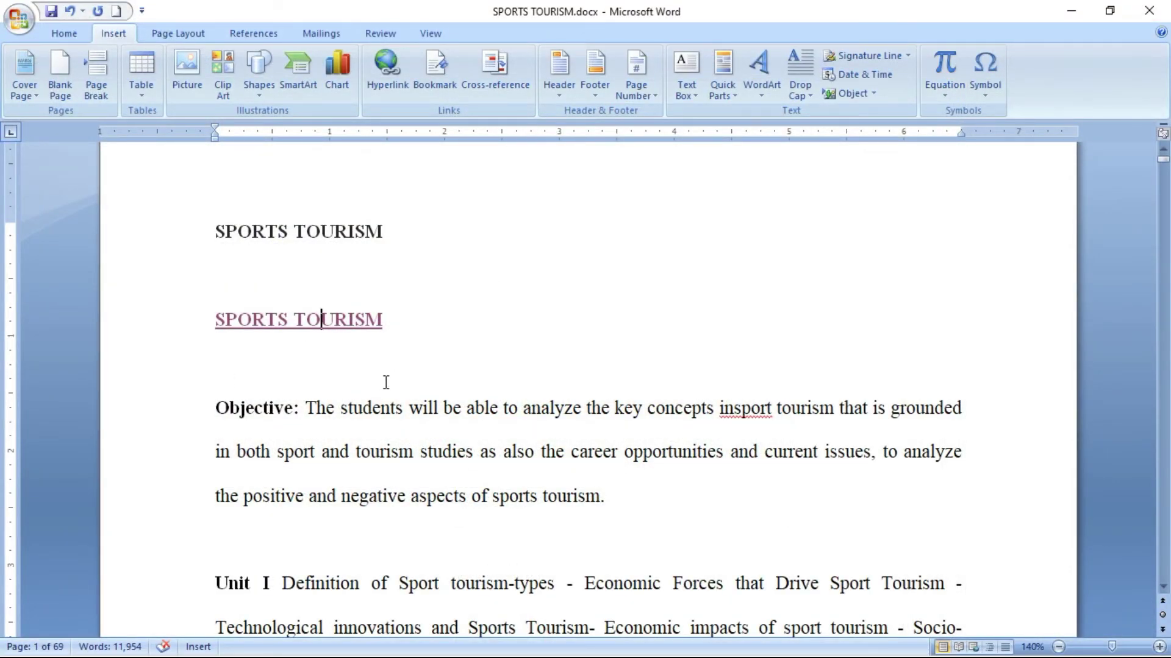
{"action": "scroll", "coordinate": [385, 382], "scroll_direction": "down", "scroll_amount": 5}
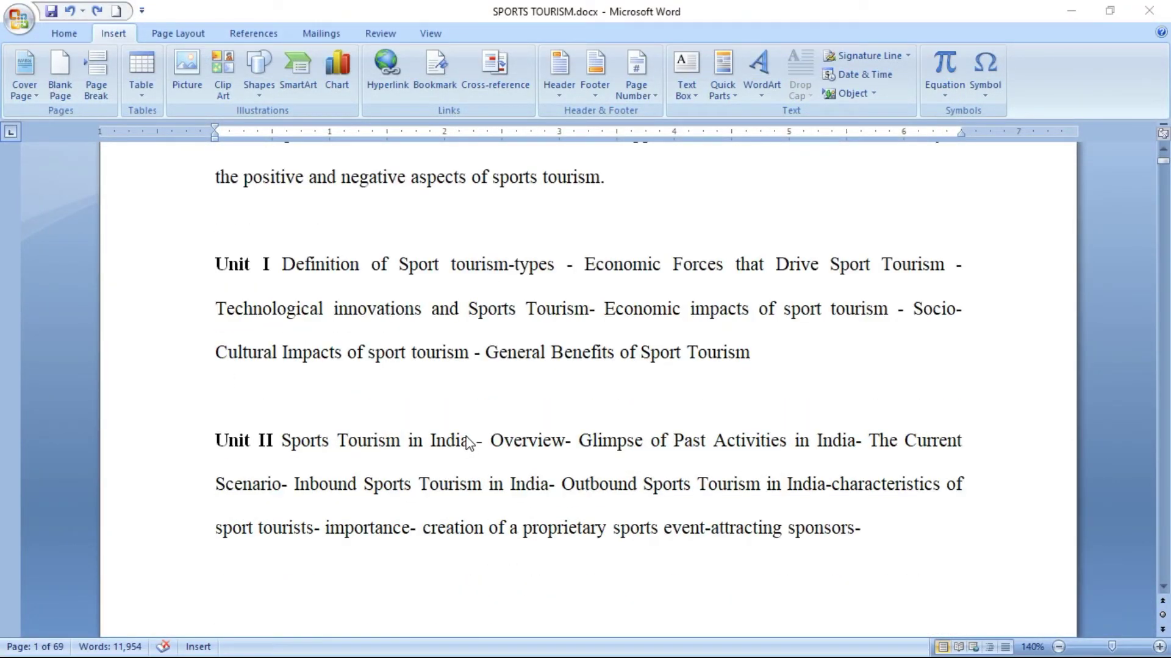
{"action": "left_click_drag", "start_coordinate": [284, 437], "coordinate": [474, 440]}
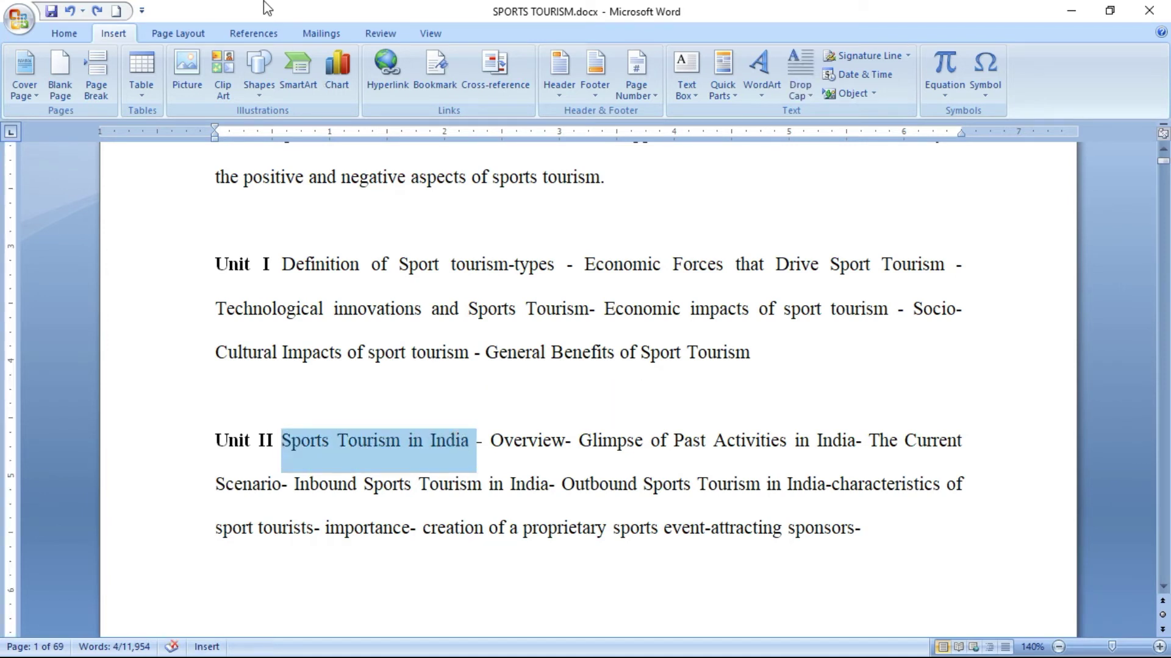
{"action": "left_click", "coordinate": [380, 68]}
{"action": "type", "text": "http://youtube.com/edu"}
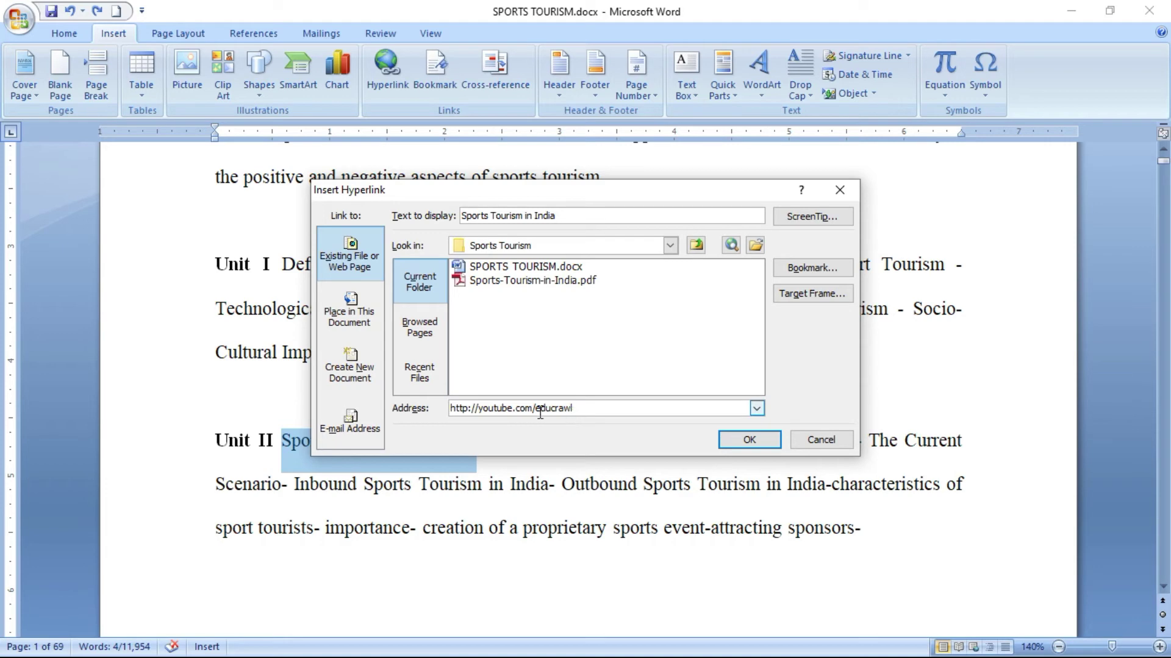
{"action": "left_click", "coordinate": [734, 442]}
{"action": "left_click", "coordinate": [735, 442]}
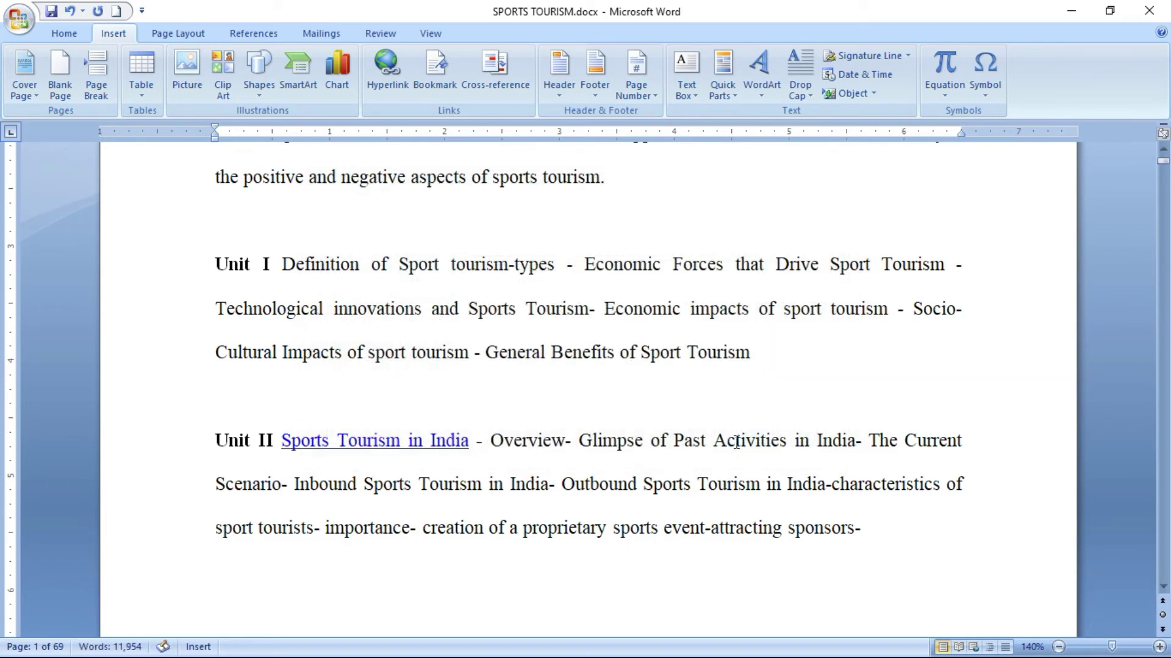
{"action": "mouse_move", "coordinate": [428, 451]}
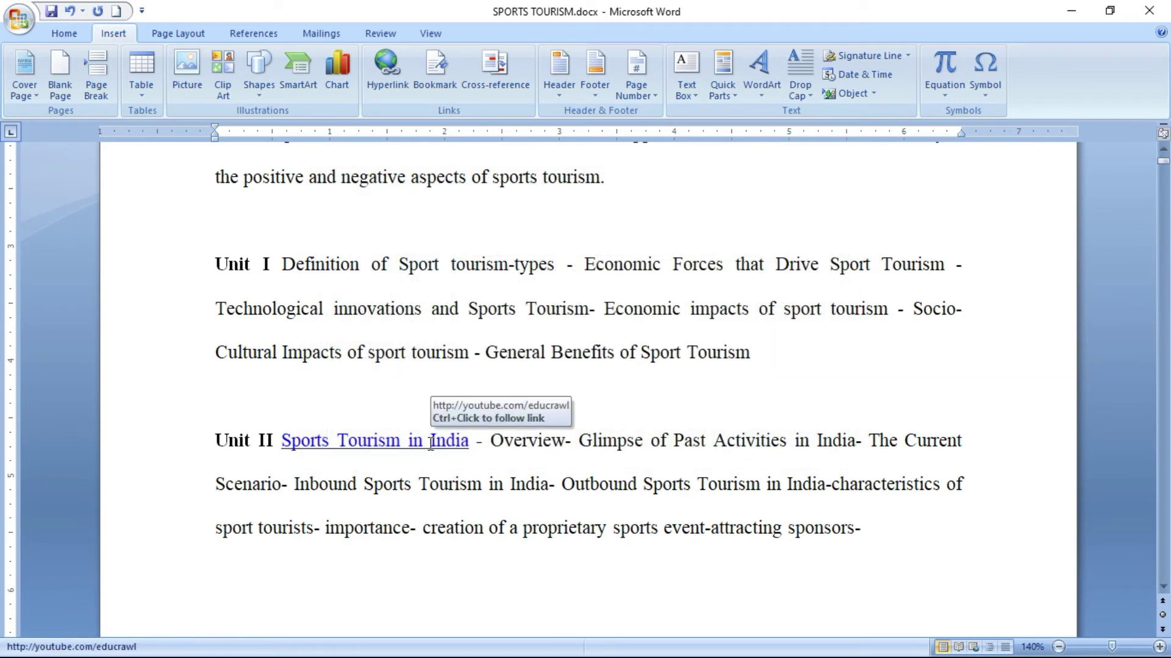
{"action": "left_click", "coordinate": [431, 451], "text": "ctrl"}
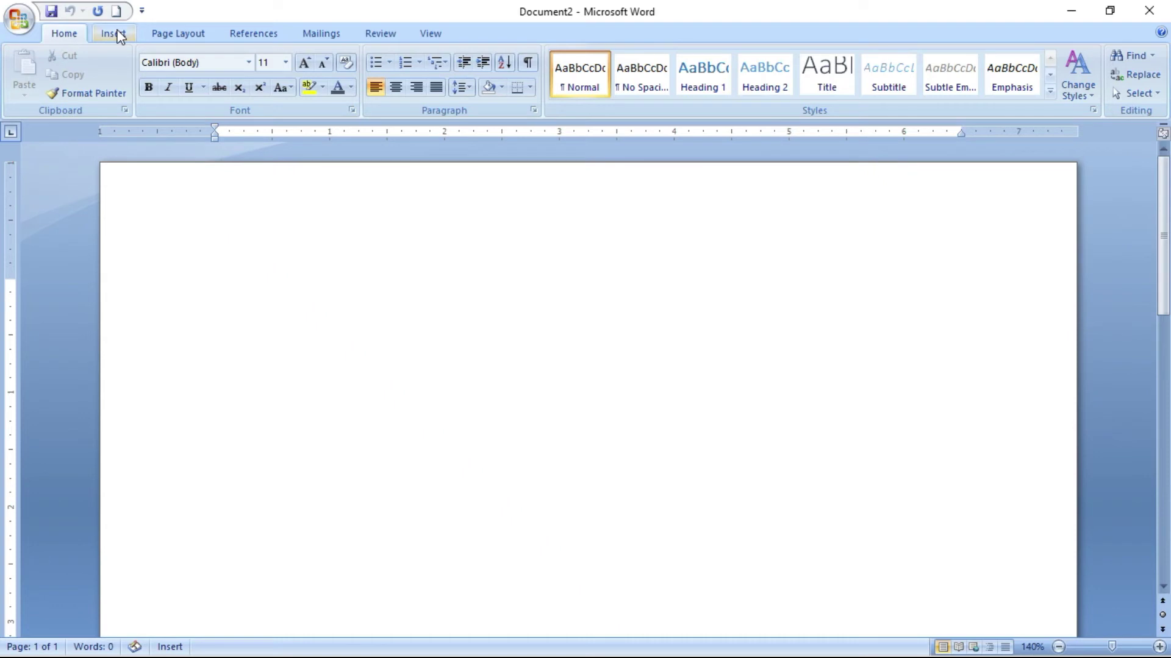
- Insert the built-in Area of Circle equation in the blank document and open the equation gallery again
{"action": "left_click", "coordinate": [114, 34]}
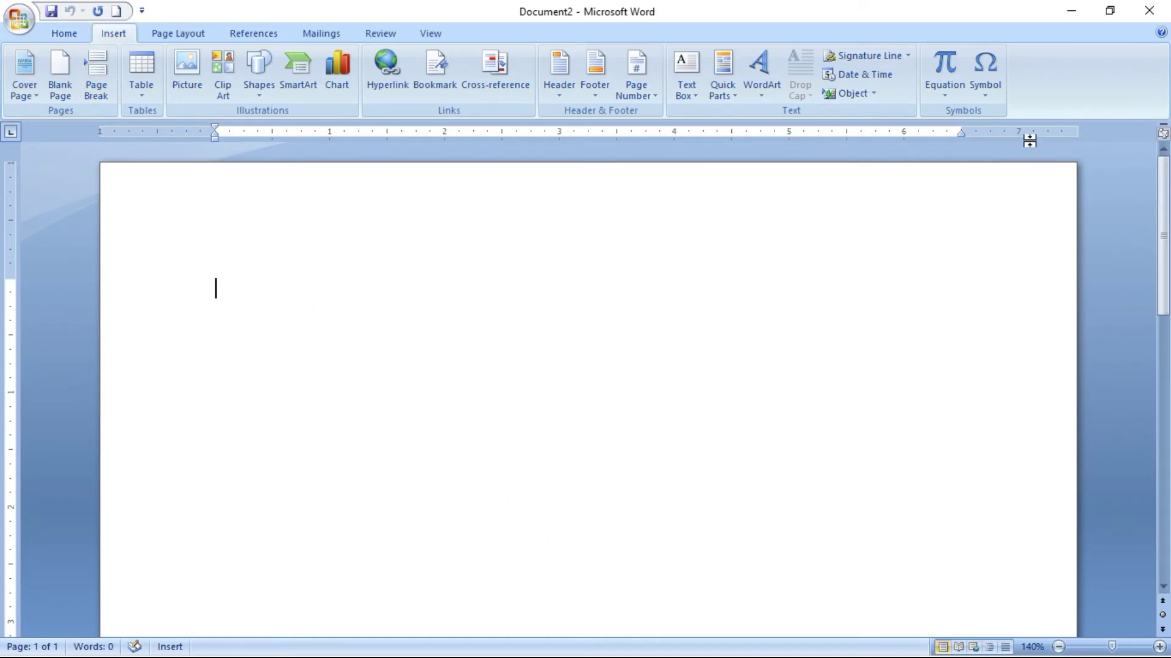
{"action": "left_click", "coordinate": [945, 97]}
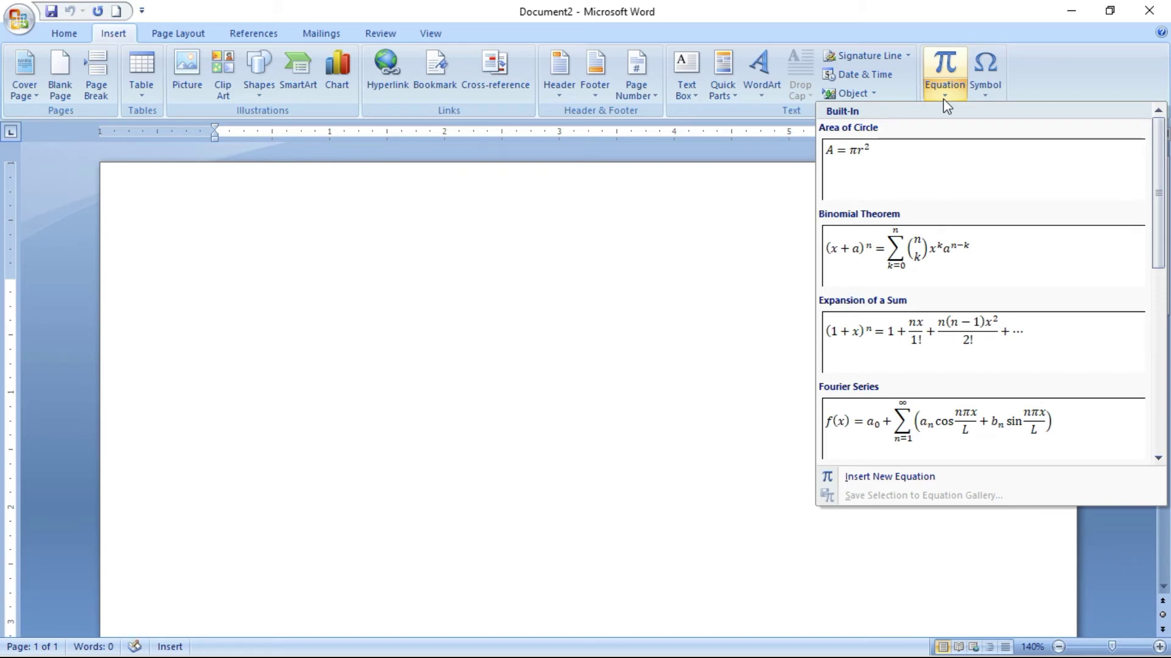
{"action": "left_click", "coordinate": [906, 169]}
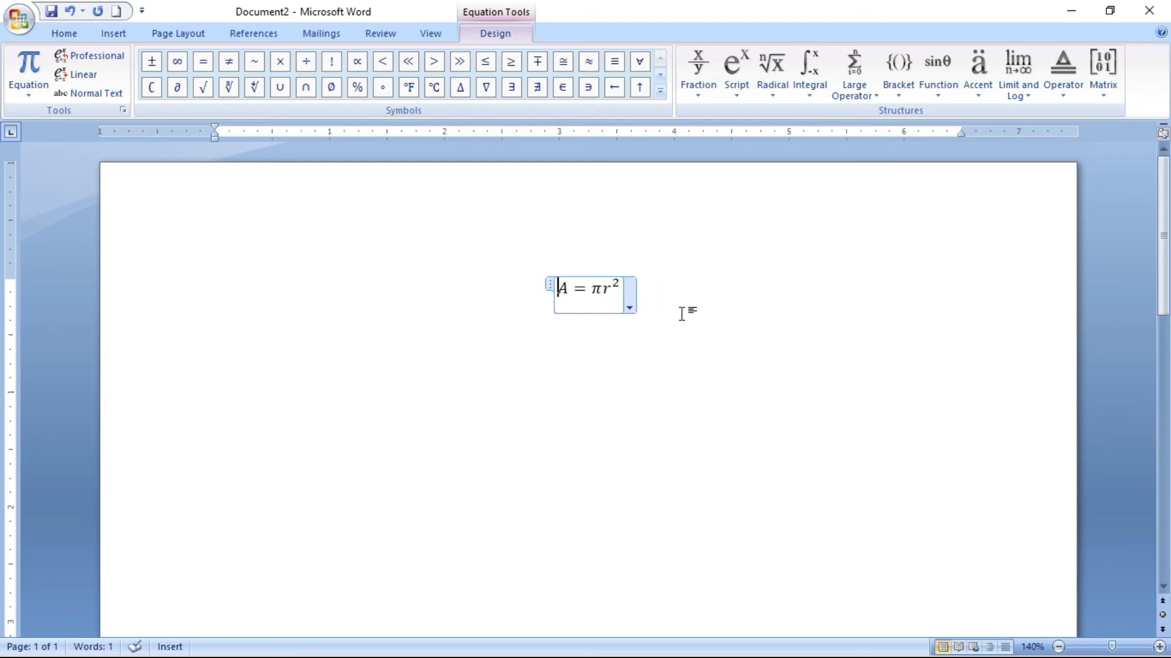
{"action": "left_click", "coordinate": [305, 390]}
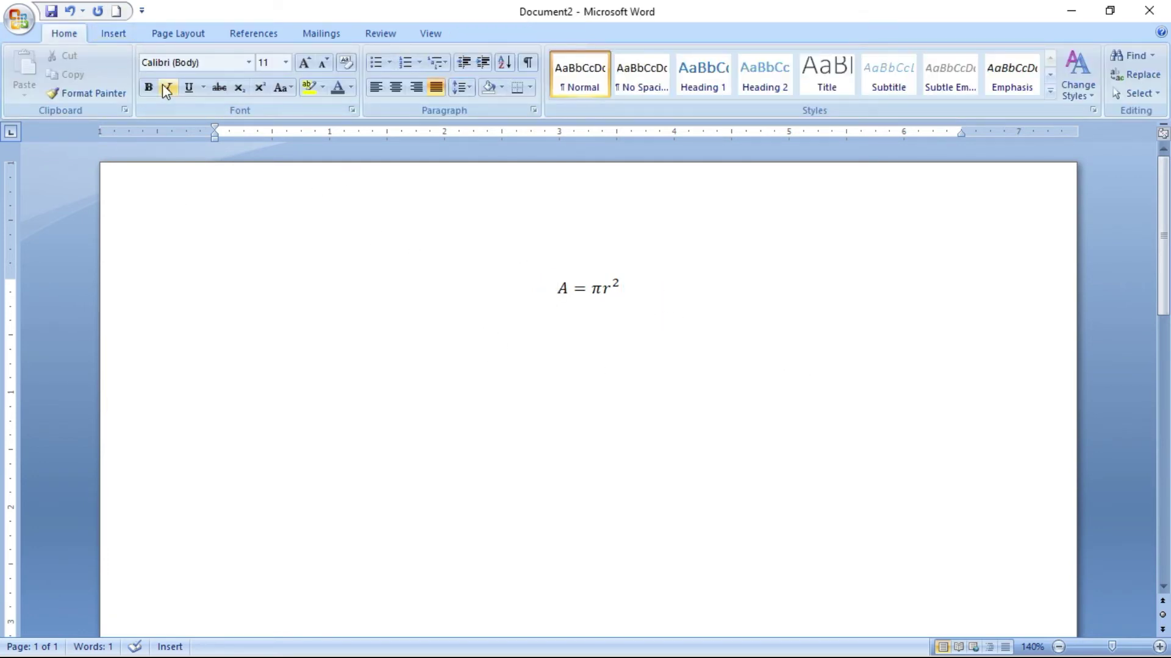
{"action": "left_click", "coordinate": [114, 33]}
{"action": "left_click", "coordinate": [946, 98]}
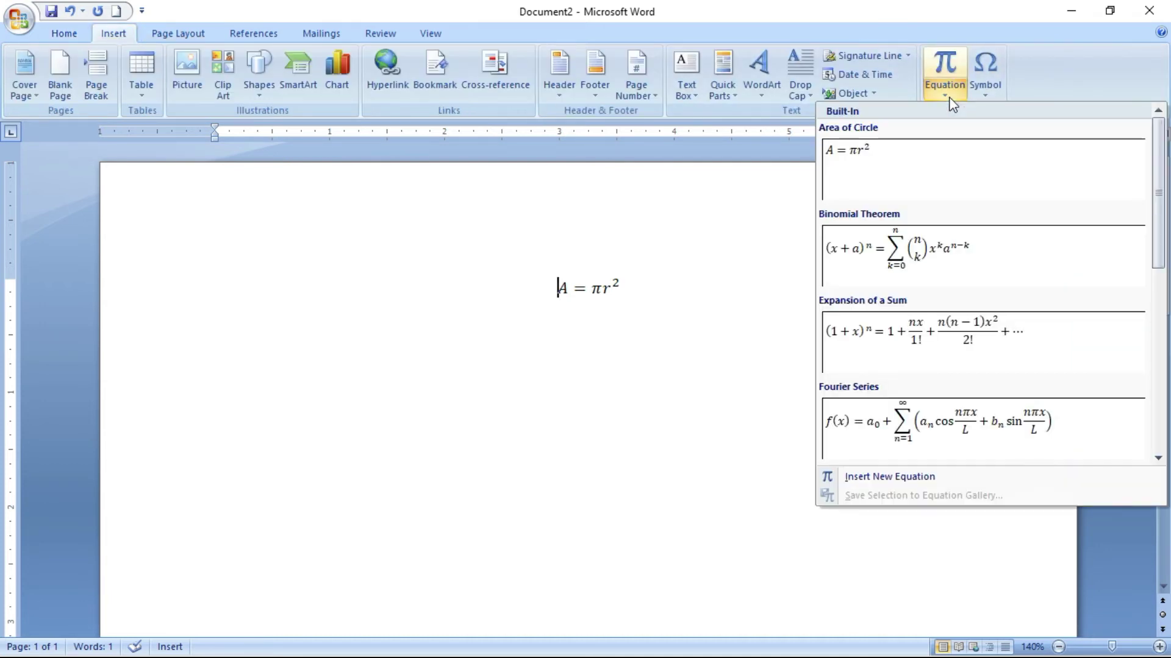
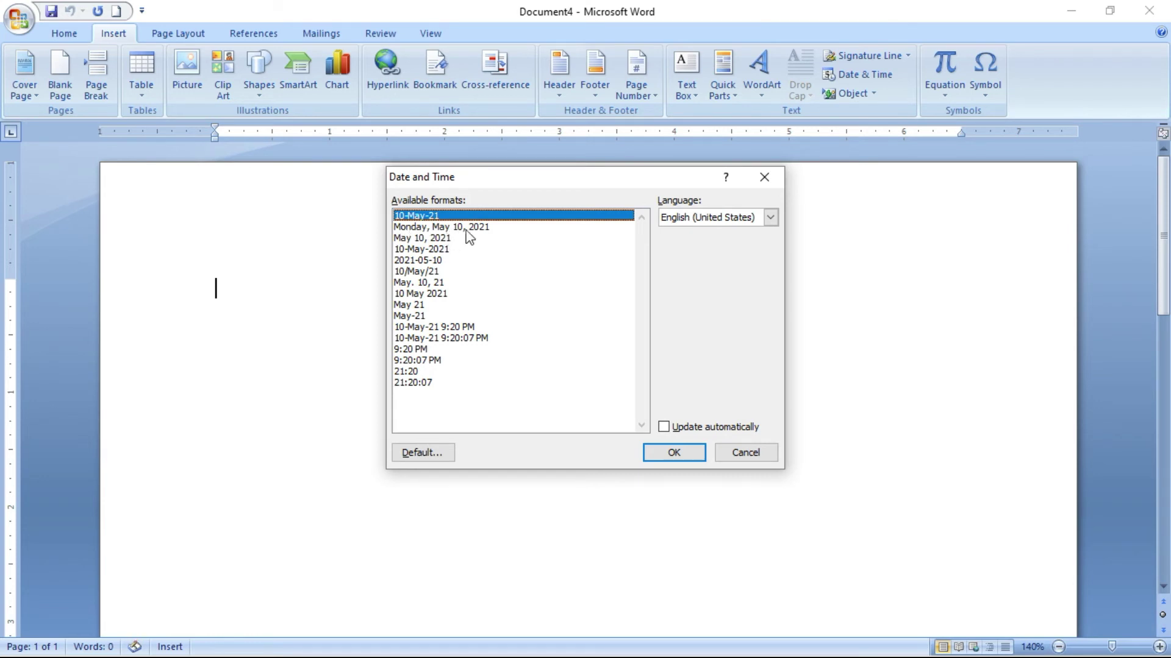
- Insert the date in the "May 10, 2021" format and start a new line below it
{"action": "left_click", "coordinate": [425, 239]}
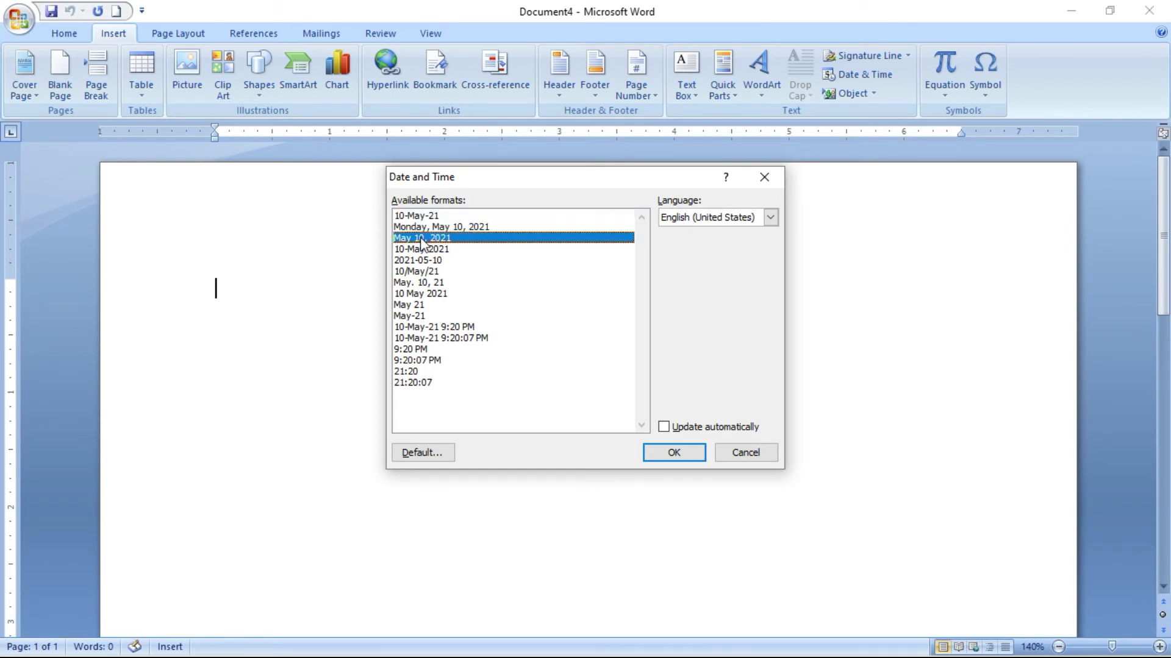
{"action": "key", "text": "Return"}
{"action": "key", "text": "Return"}
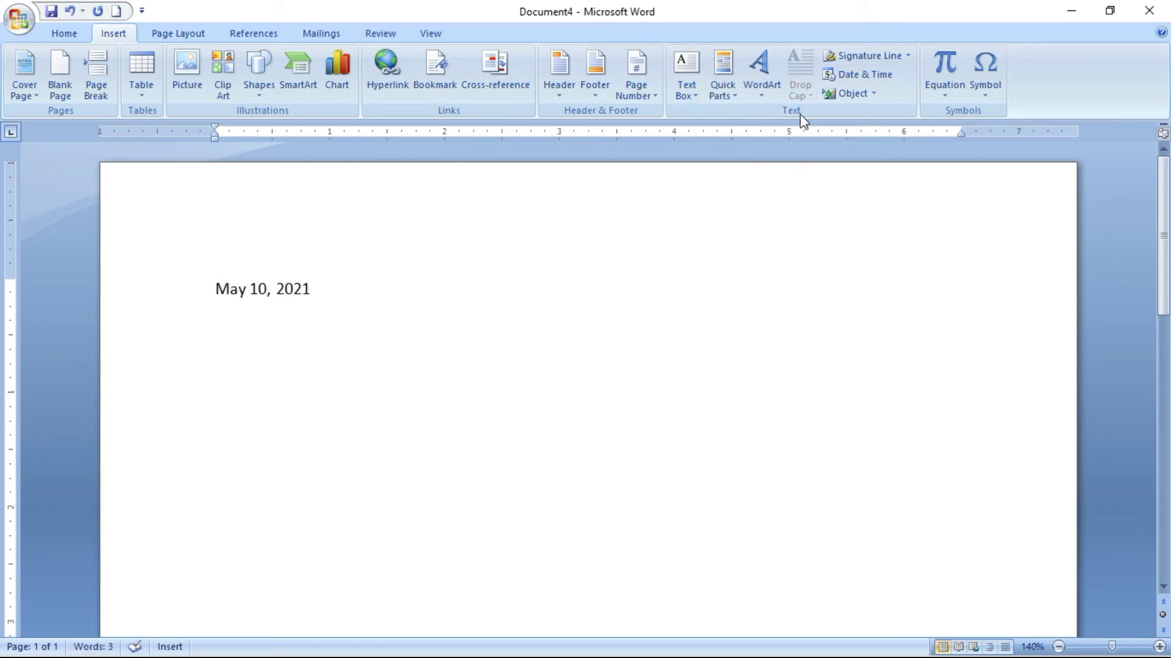
- Insert an automatically updating date in the "10-May-21" format on the second line
{"action": "left_click", "coordinate": [844, 73]}
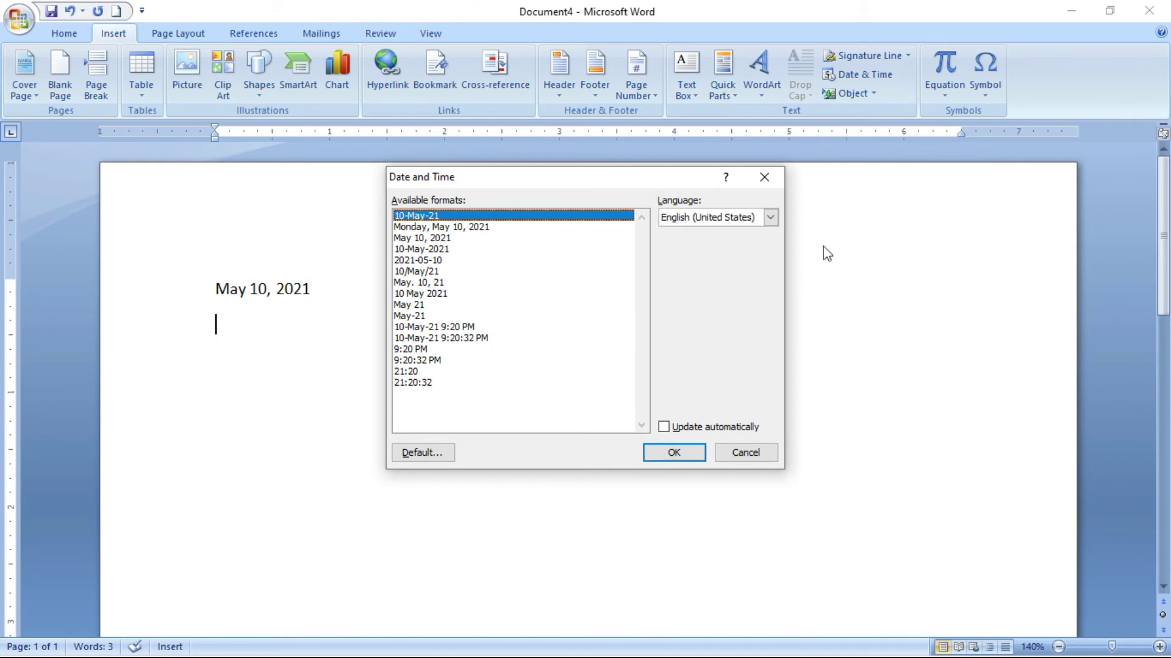
{"action": "left_click", "coordinate": [663, 428]}
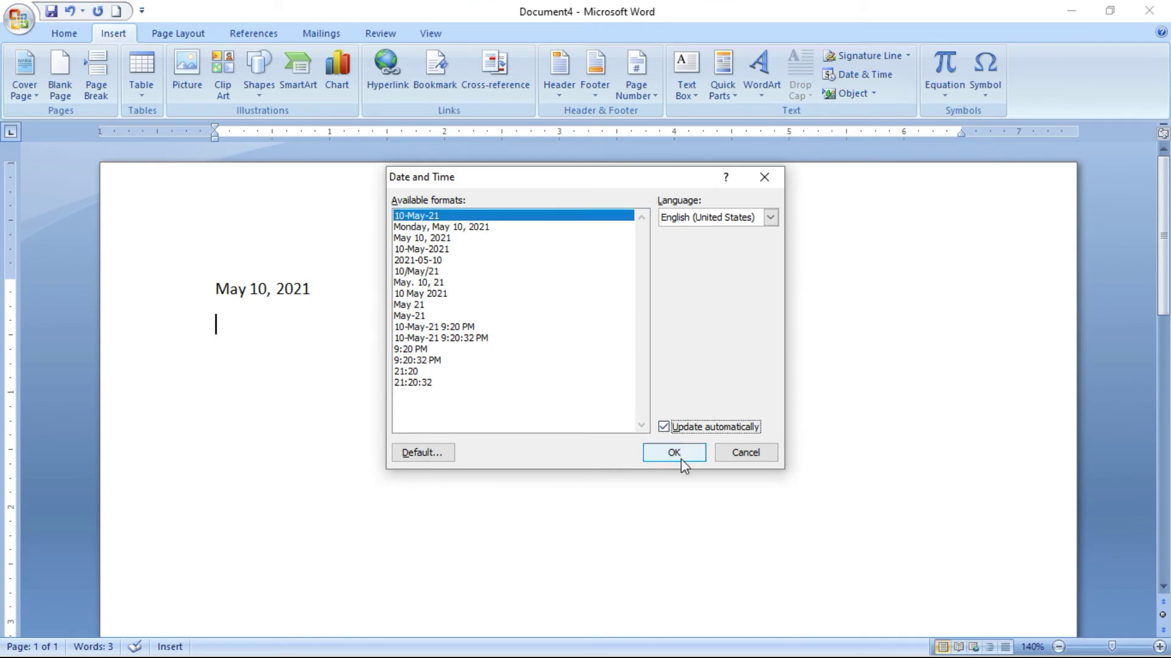
{"action": "left_click", "coordinate": [679, 458]}
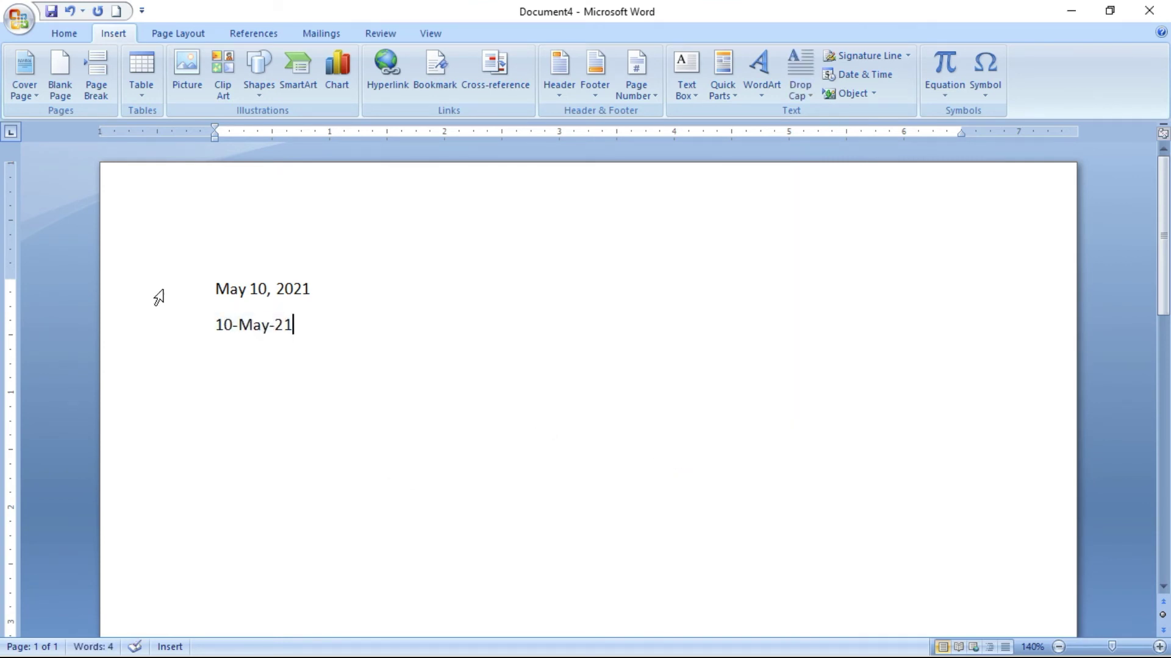
- Delete the 0 from the day in the second line's date field, and update the field to refresh the date
{"action": "left_click", "coordinate": [232, 327]}
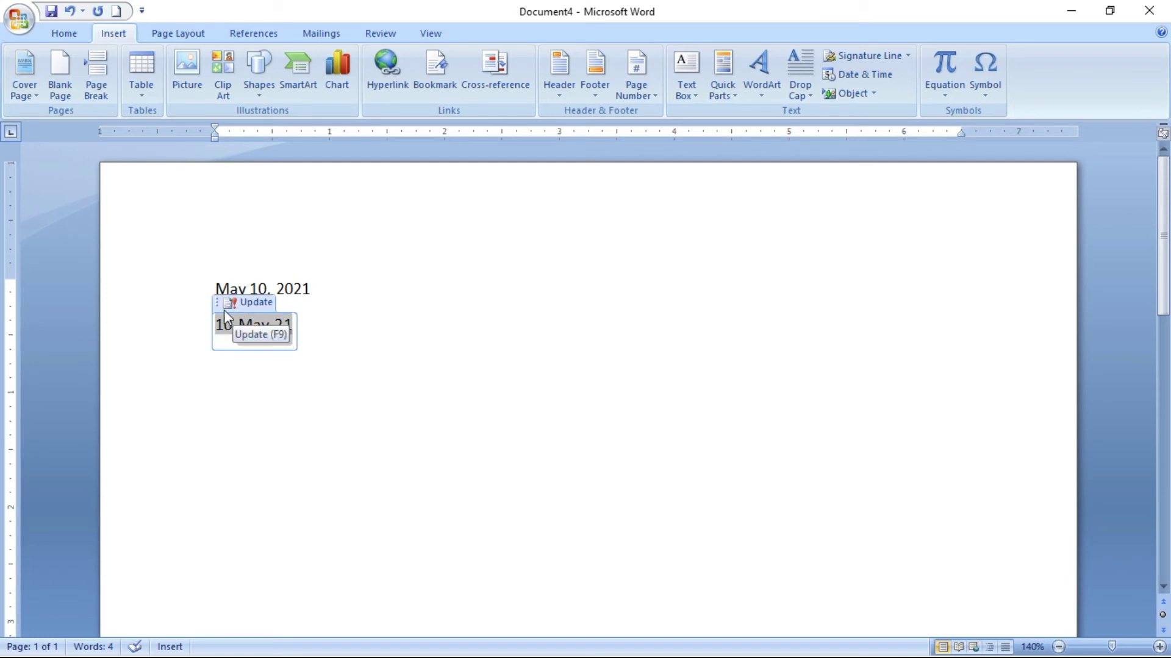
{"action": "left_click", "coordinate": [243, 308]}
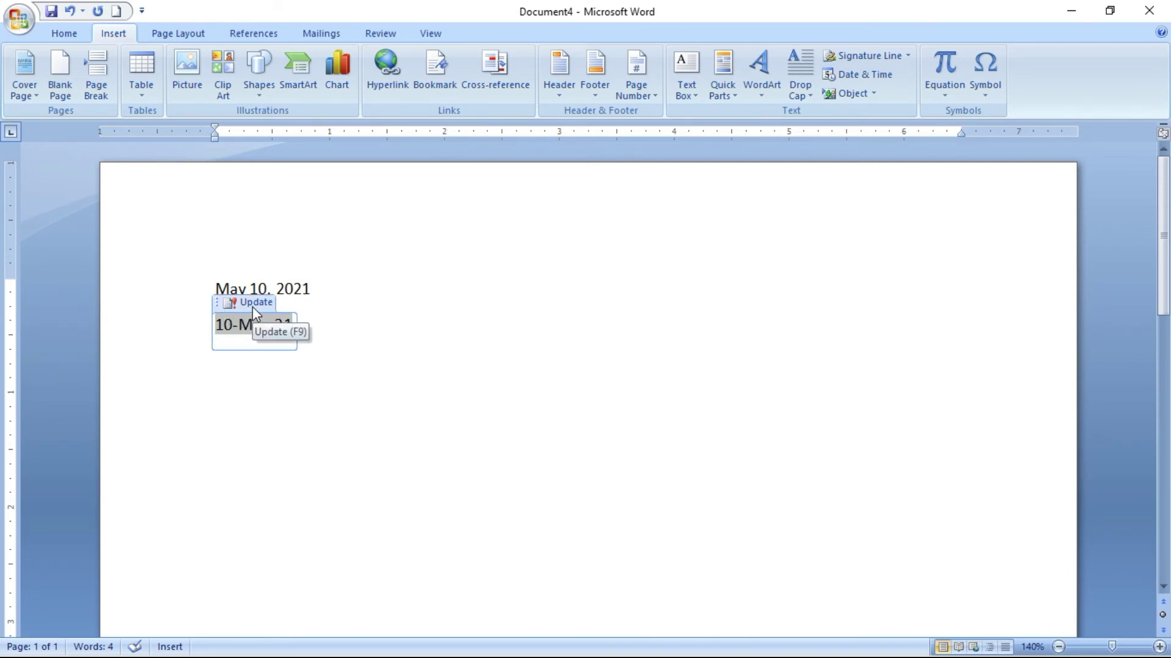
{"action": "key", "text": "BackSpace"}
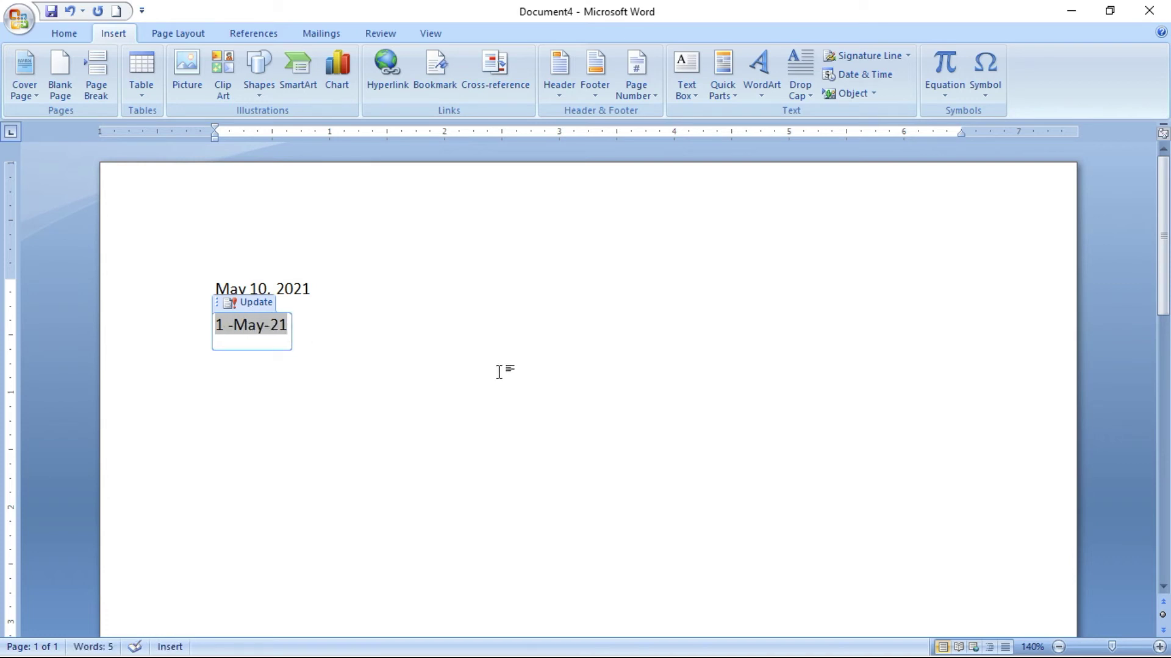
{"action": "key", "text": "End"}
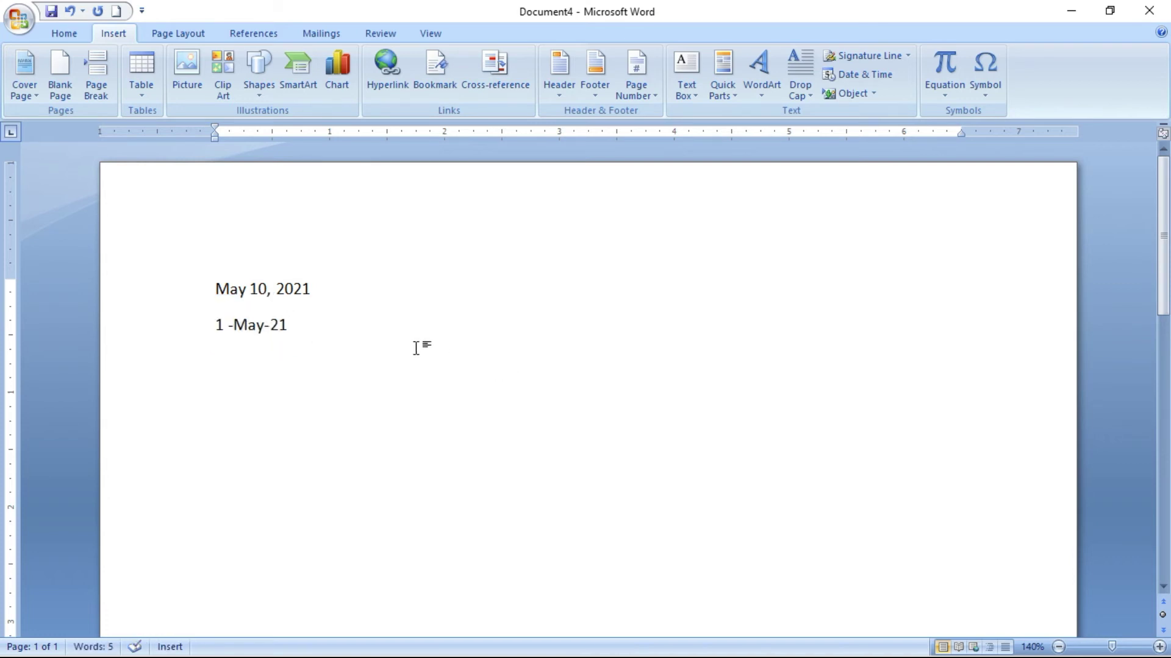
{"action": "left_click", "coordinate": [247, 313]}
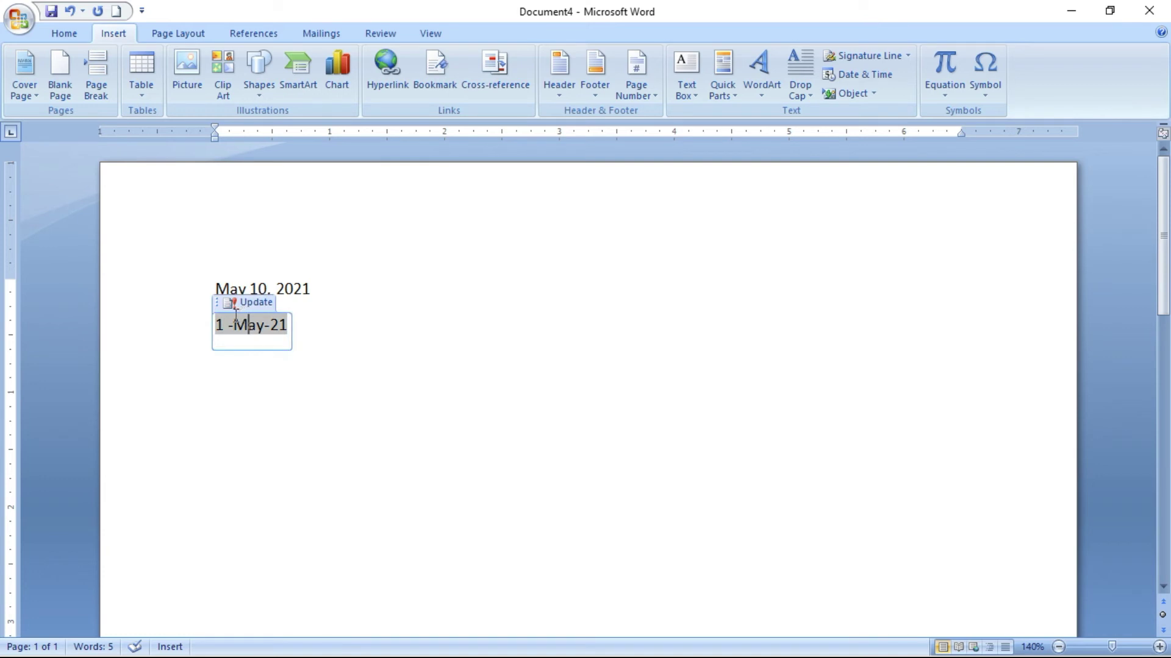
{"action": "left_click", "coordinate": [224, 303]}
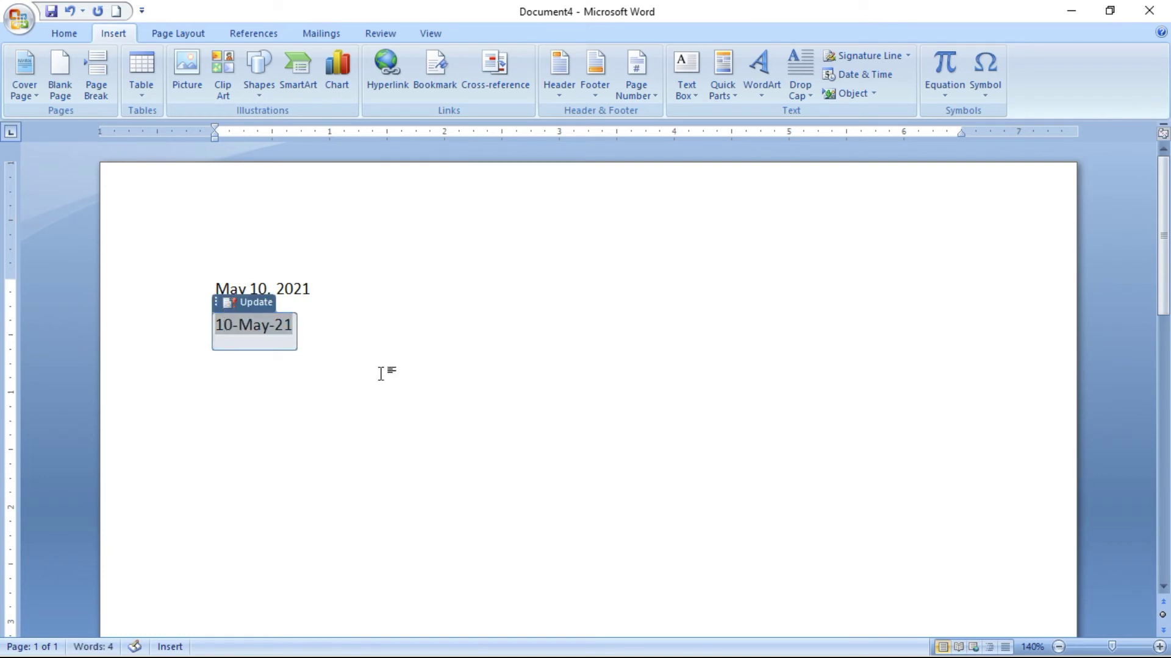
{"action": "triple_click", "coordinate": [217, 334]}
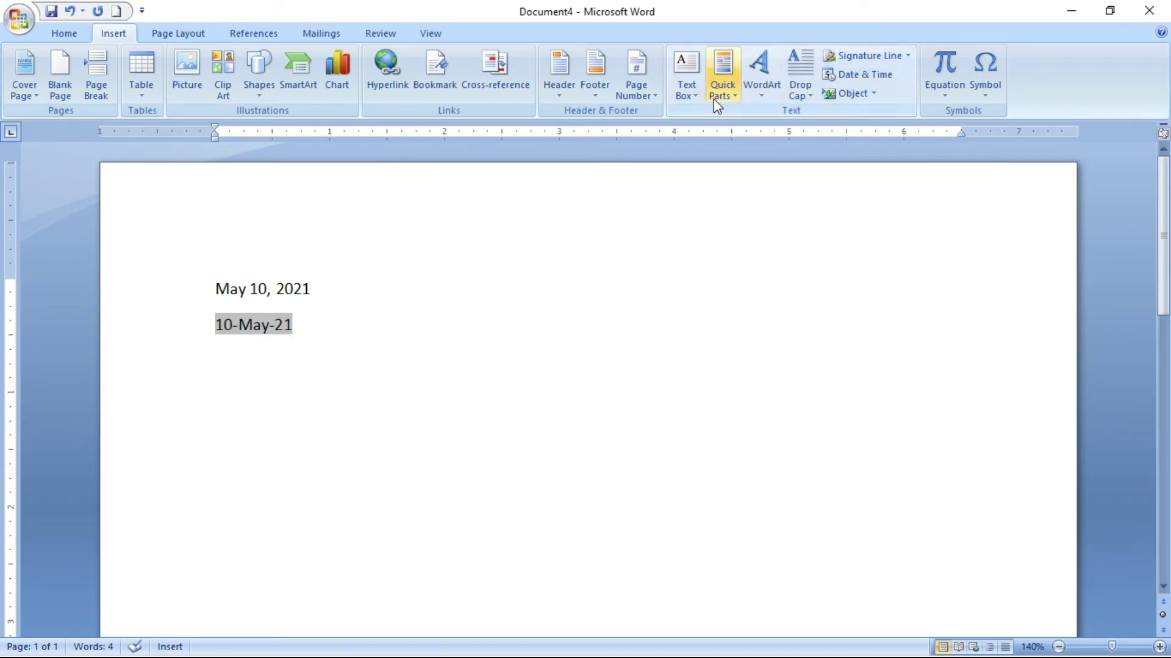
{"action": "left_click", "coordinate": [859, 74]}
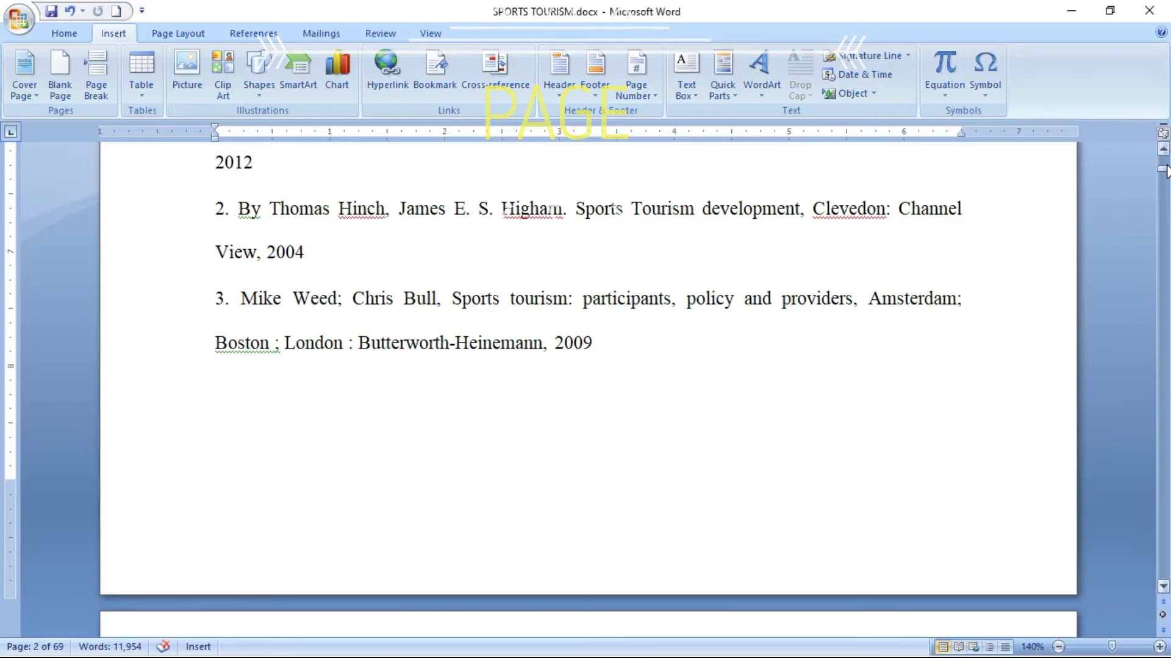
- Add the built-in Cubicles cover page to the start of the SPORTS TOURISM document
{"action": "scroll", "coordinate": [1166, 159], "scroll_direction": "up", "scroll_amount": 8}
{"action": "left_click_drag", "start_coordinate": [1164, 173], "coordinate": [1164, 166]}
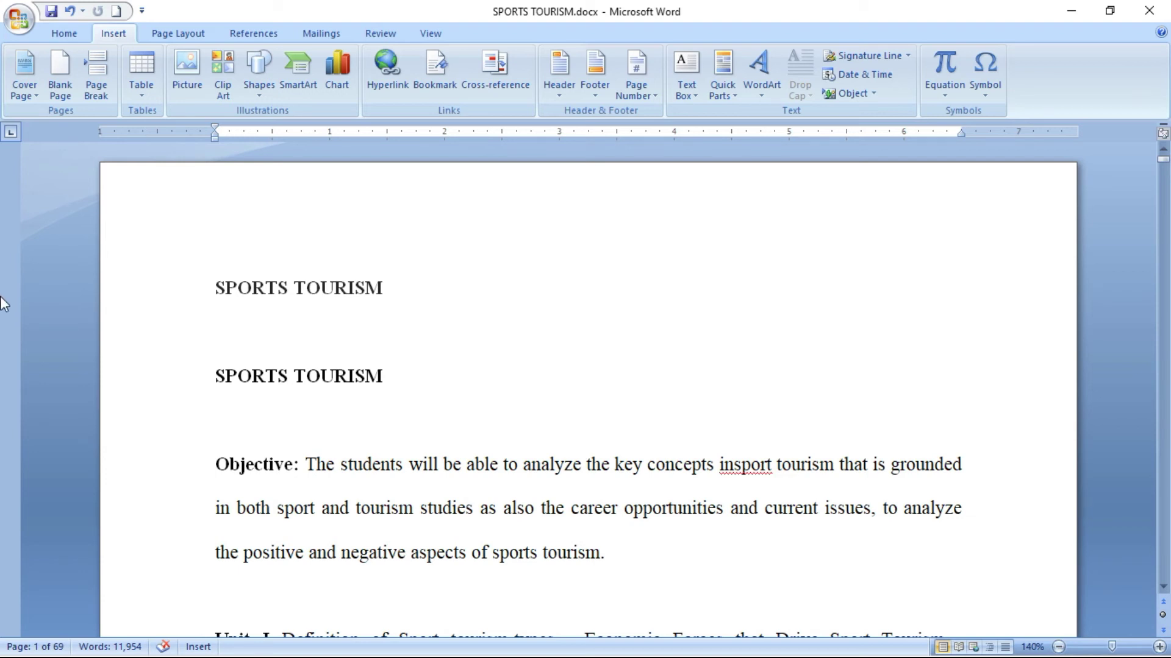
{"action": "left_click", "coordinate": [31, 97]}
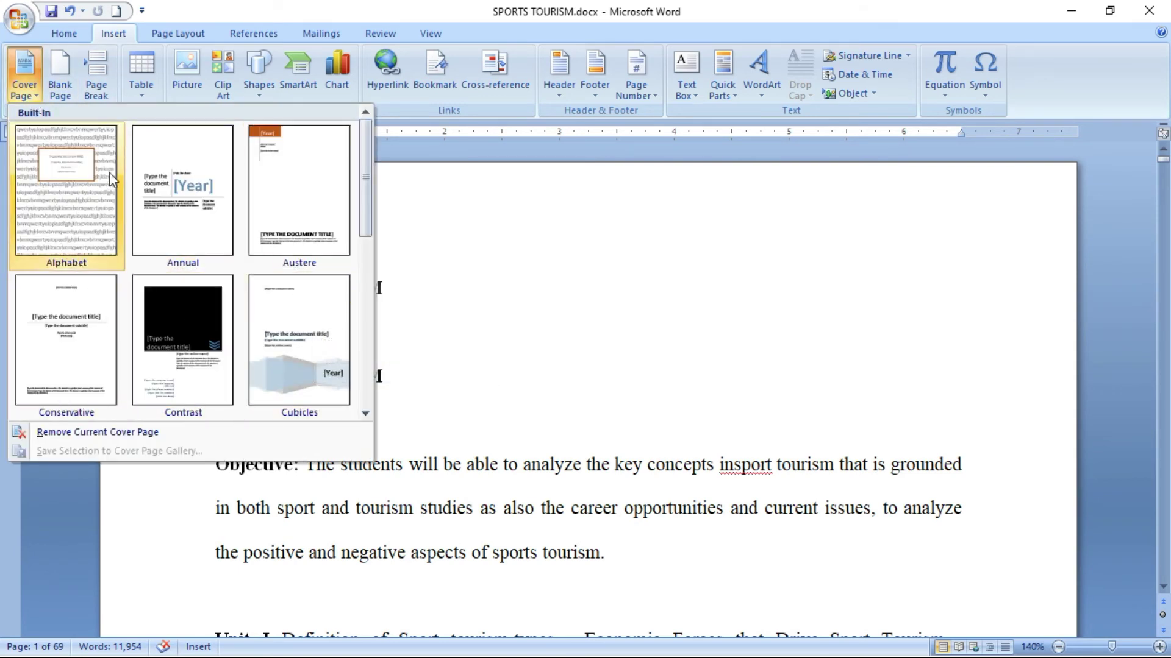
{"action": "left_click", "coordinate": [322, 350]}
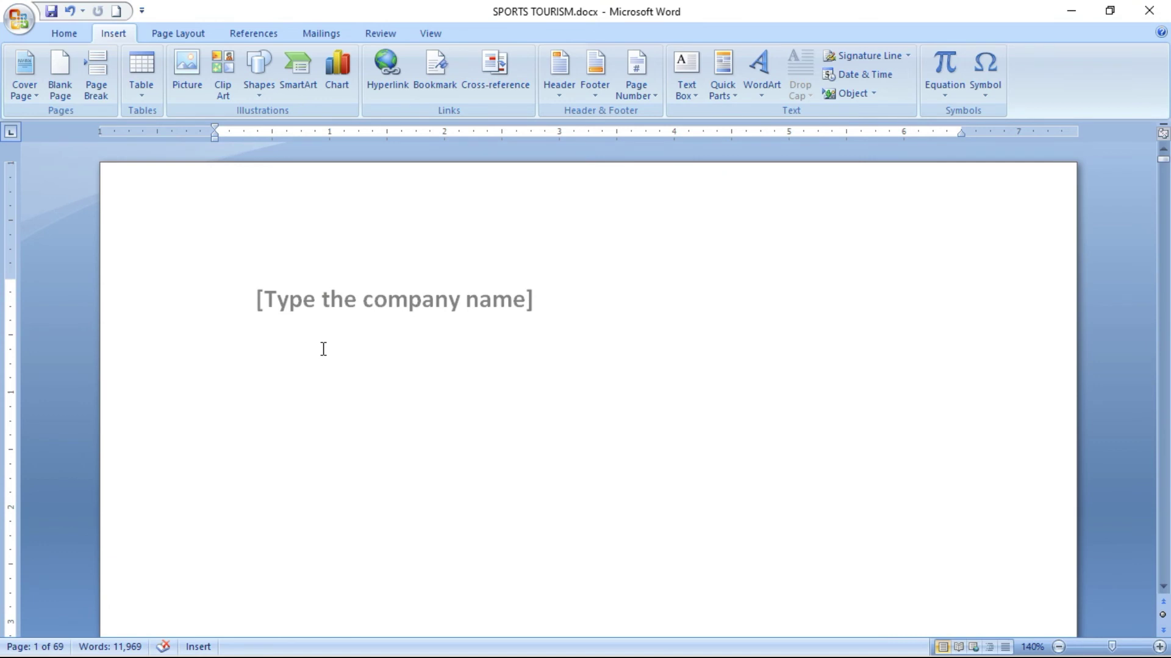
- Fill in SANKARA as the company name and SPORTS TOURISM as the document title on the cover page
{"action": "scroll", "coordinate": [348, 413], "scroll_direction": "up", "scroll_amount": 10}
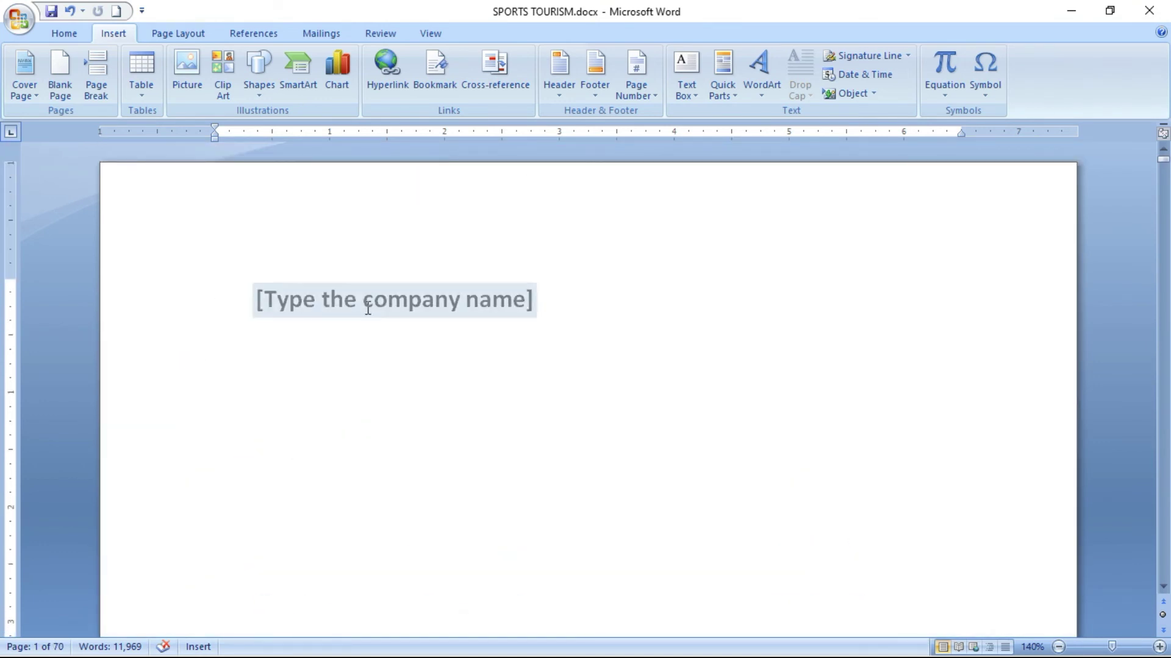
{"action": "left_click", "coordinate": [368, 307]}
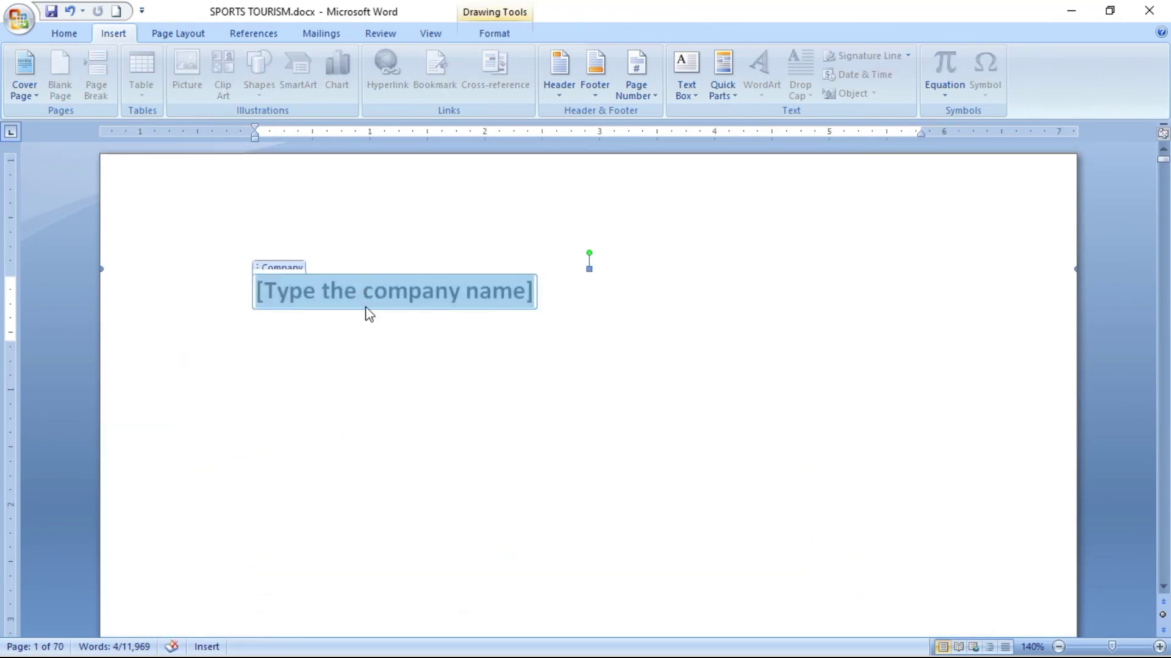
{"action": "type", "text": "SANKARA"}
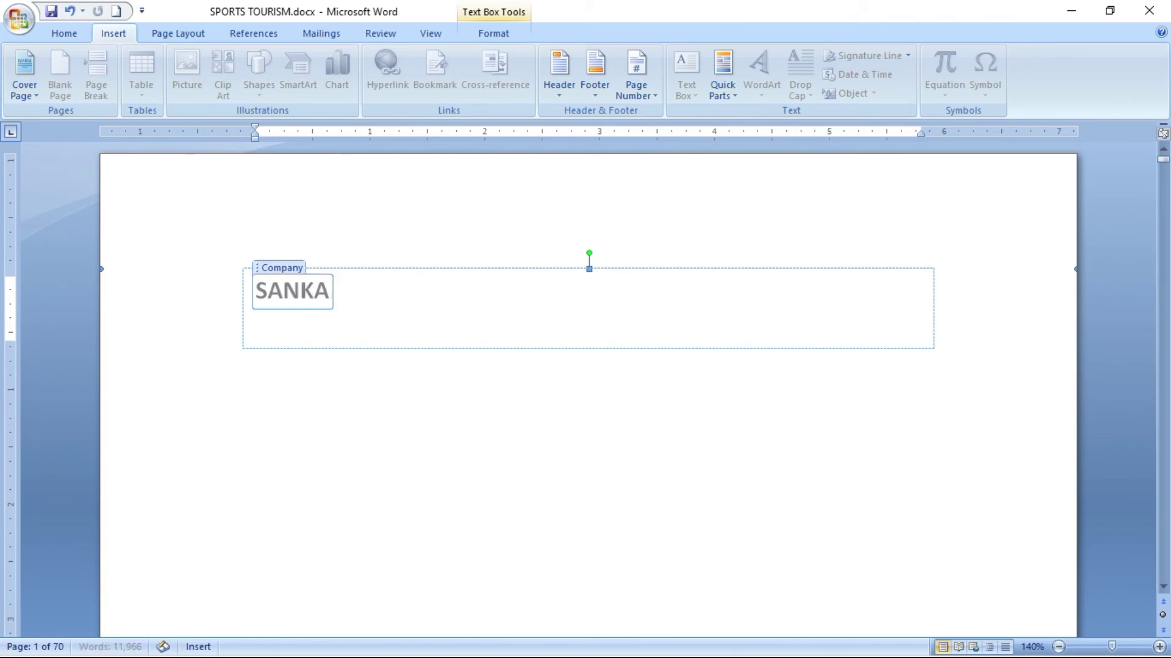
{"action": "scroll", "coordinate": [365, 305], "scroll_direction": "down", "scroll_amount": 5}
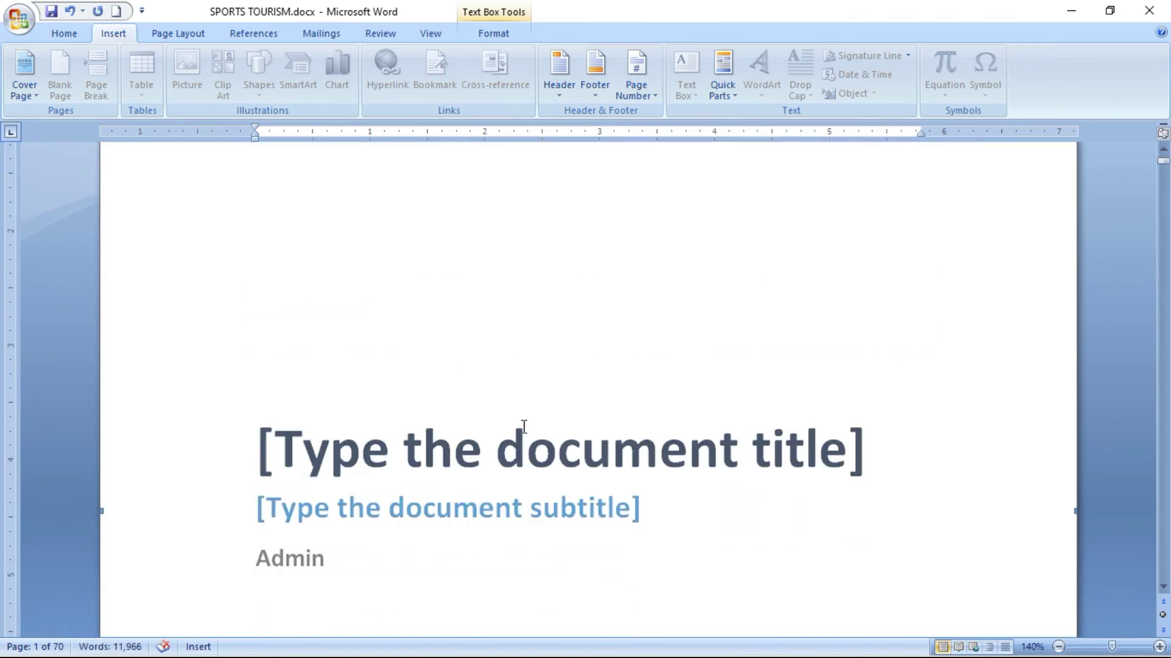
{"action": "left_click", "coordinate": [503, 448]}
{"action": "type", "text": "S"}
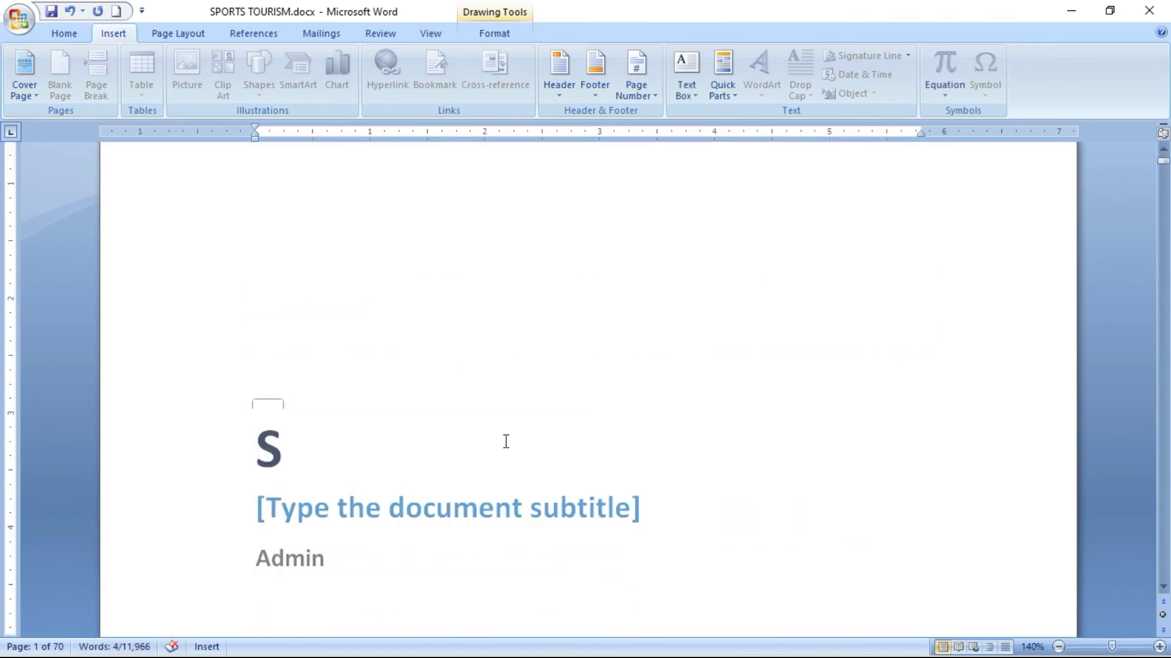
{"action": "type", "text": "PORTS"}
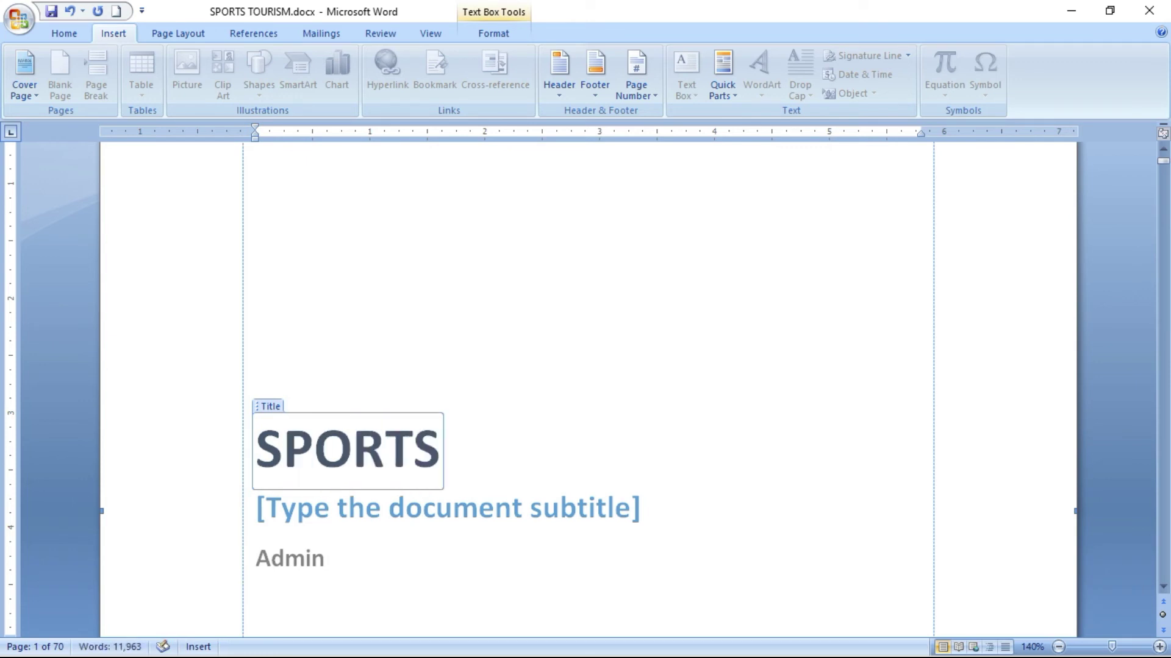
{"action": "type", "text": " TOURISM"}
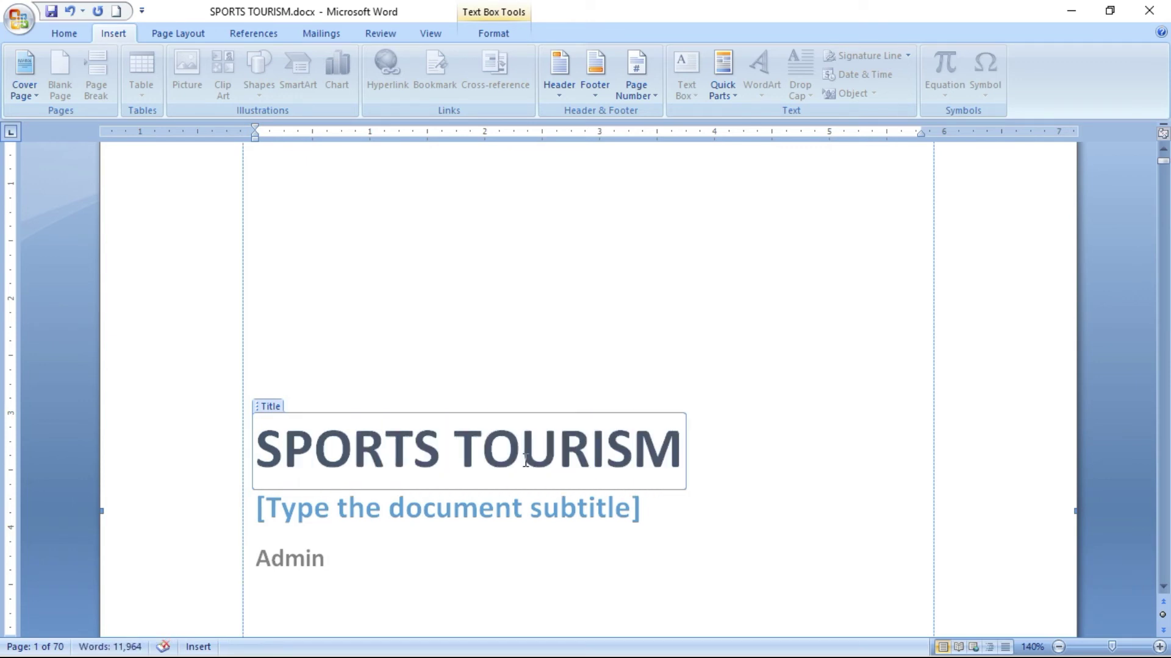
- Set the cover page subtitle to NOTES and replace the author entry with the author's full name
{"action": "left_click", "coordinate": [467, 506]}
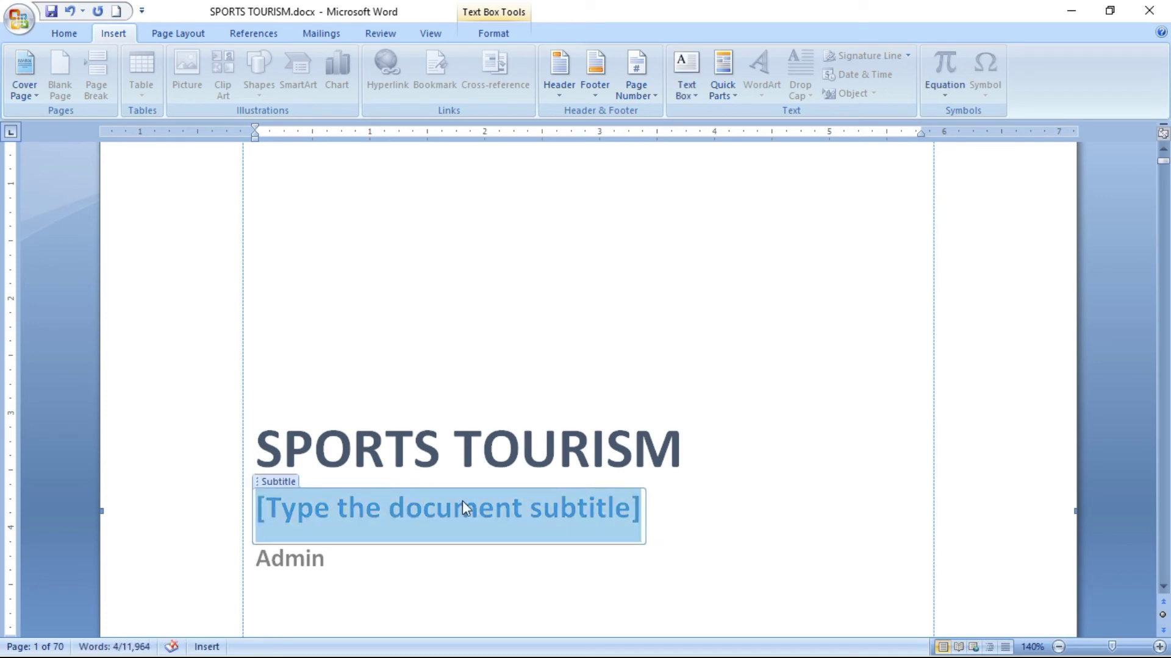
{"action": "type", "text": "NOTES"}
{"action": "double_click", "coordinate": [290, 558]}
{"action": "type", "text": "Dr.K.THIRUGNANASAMBANTHAN"}
- Set the cover page's year field by choosing 10 May 2021 from its calendar
{"action": "scroll", "coordinate": [347, 533], "scroll_direction": "down", "scroll_amount": 8}
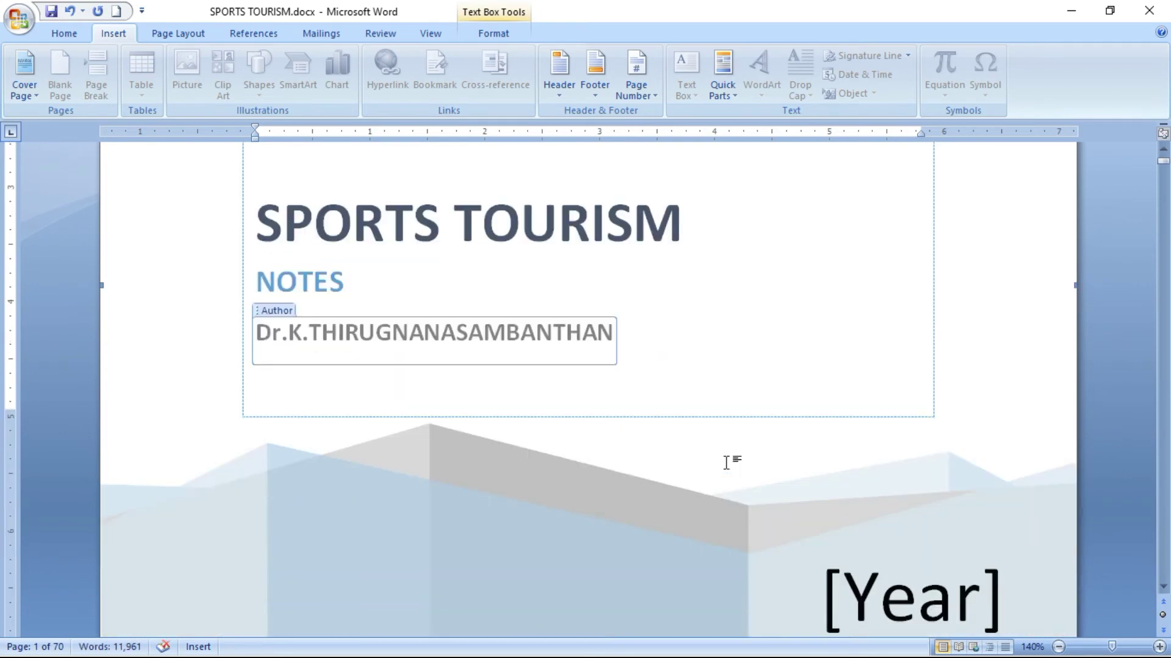
{"action": "scroll", "coordinate": [726, 463], "scroll_direction": "down", "scroll_amount": 2}
{"action": "left_click", "coordinate": [909, 482]}
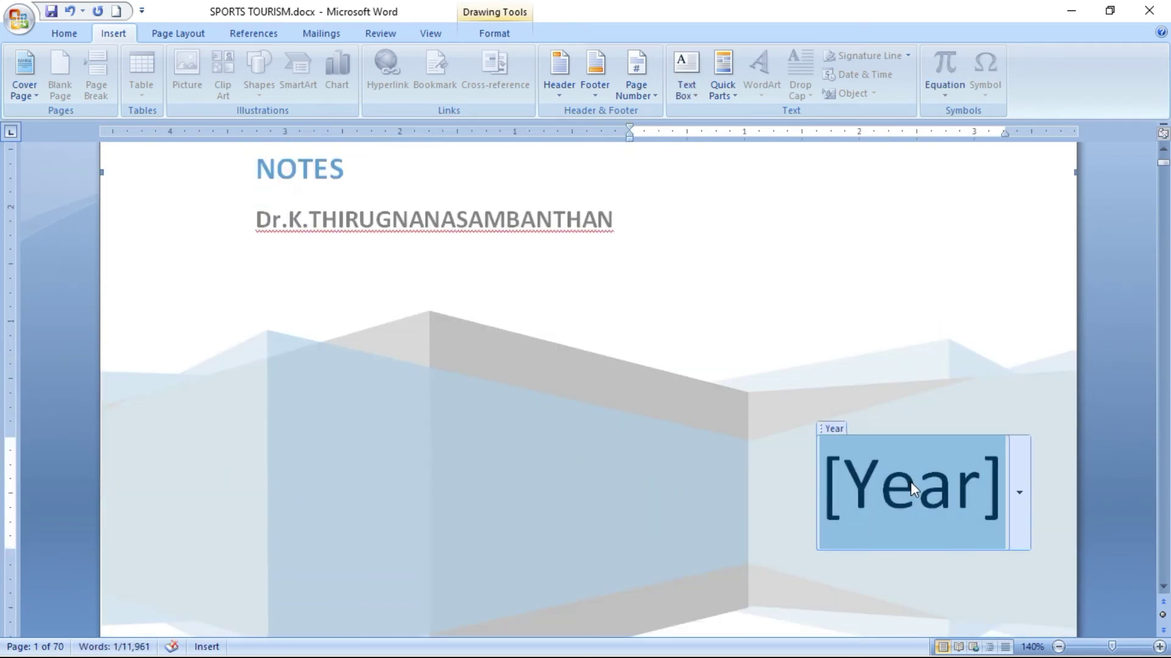
{"action": "left_click", "coordinate": [1020, 493]}
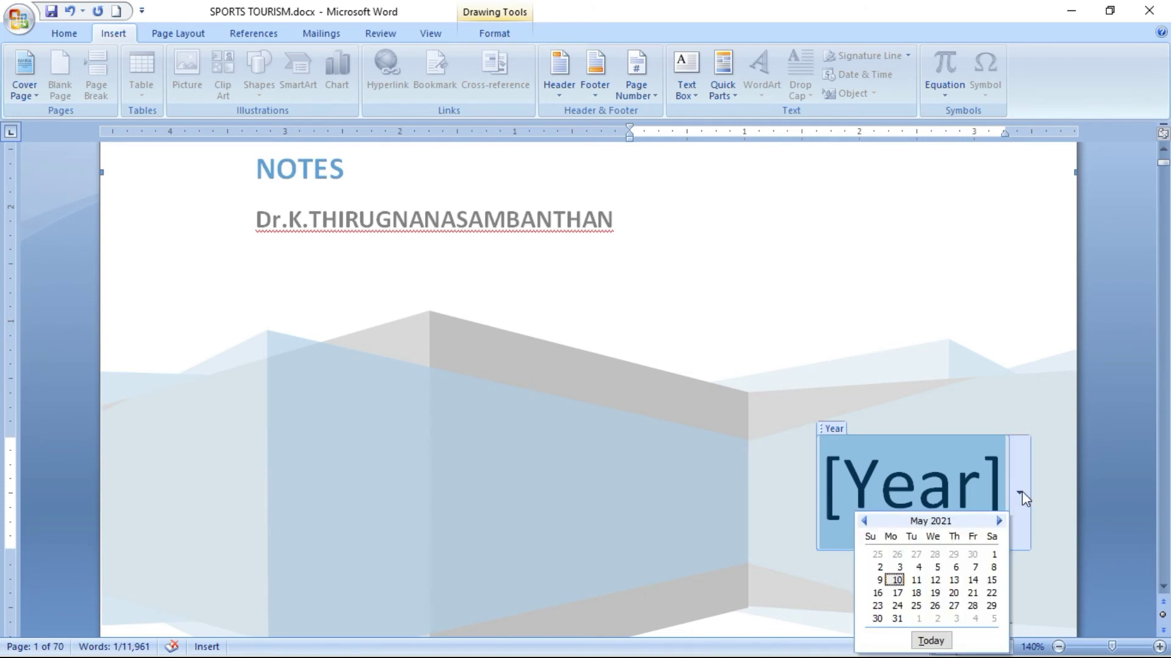
{"action": "left_click", "coordinate": [897, 581]}
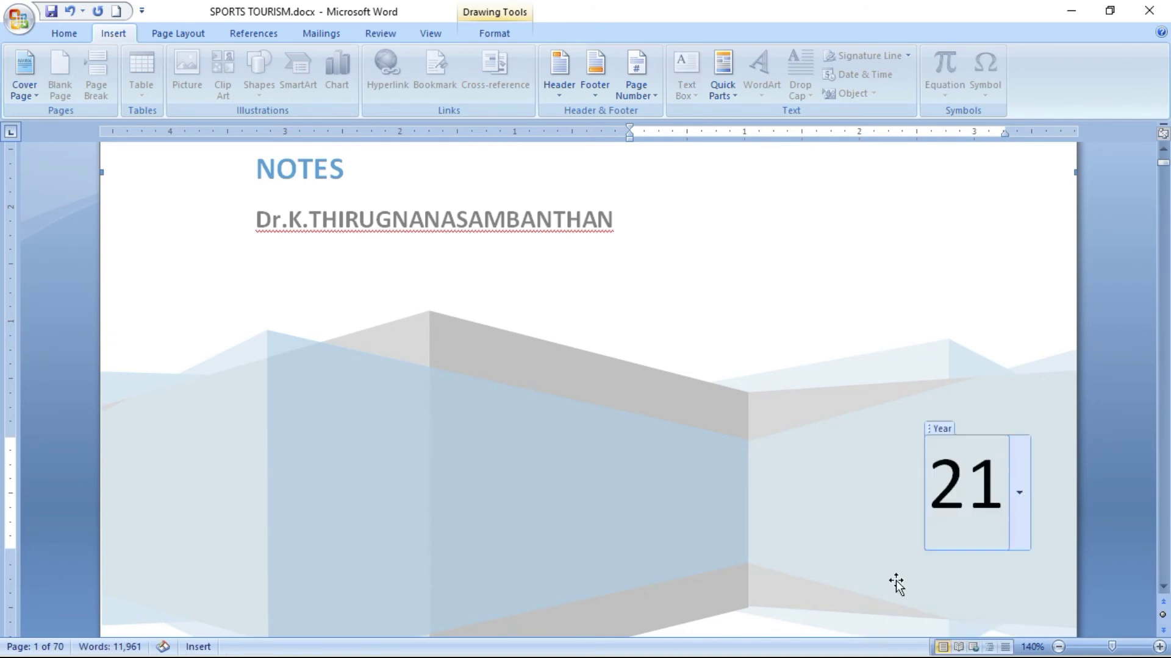
{"action": "scroll", "coordinate": [410, 405], "scroll_direction": "down", "scroll_amount": 10}
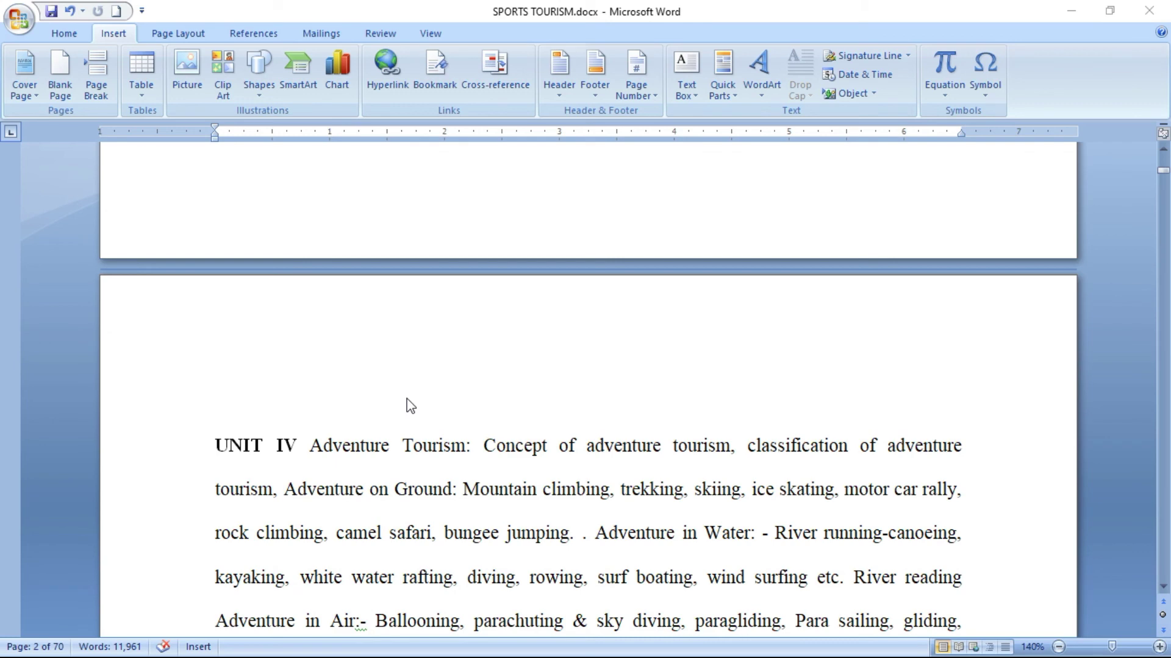
- Insert a blank page before the page that starts with UNIT IV Adventure Tourism
{"action": "scroll", "coordinate": [410, 406], "scroll_direction": "up", "scroll_amount": 3}
{"action": "scroll", "coordinate": [406, 405], "scroll_direction": "down", "scroll_amount": 2}
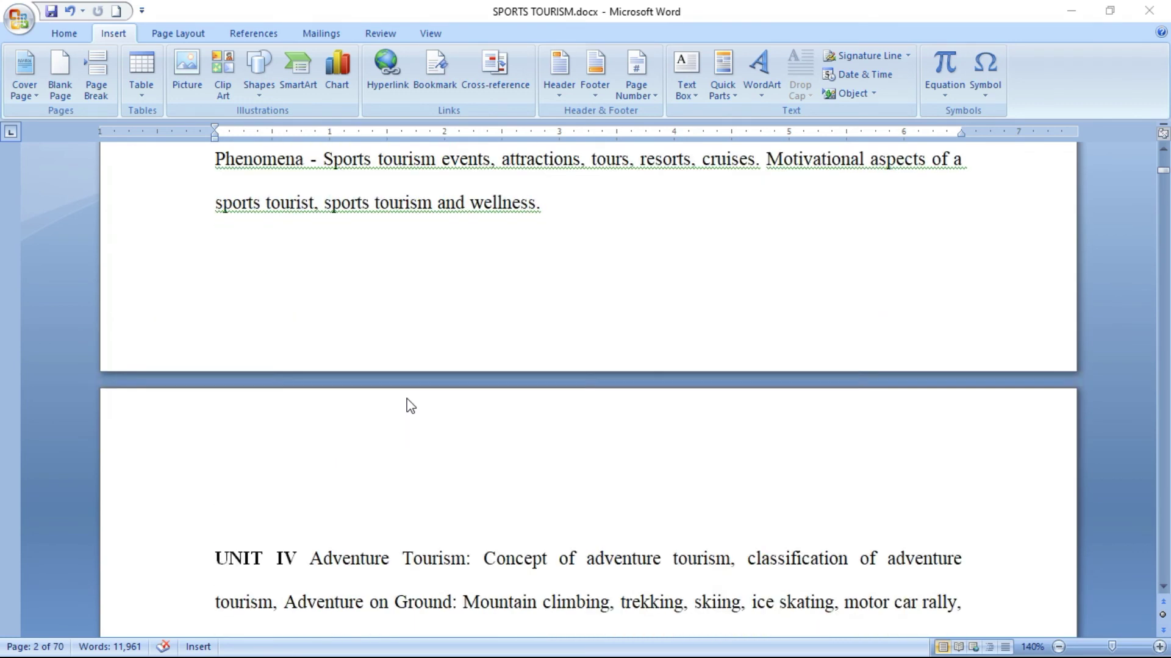
{"action": "left_click", "coordinate": [257, 453]}
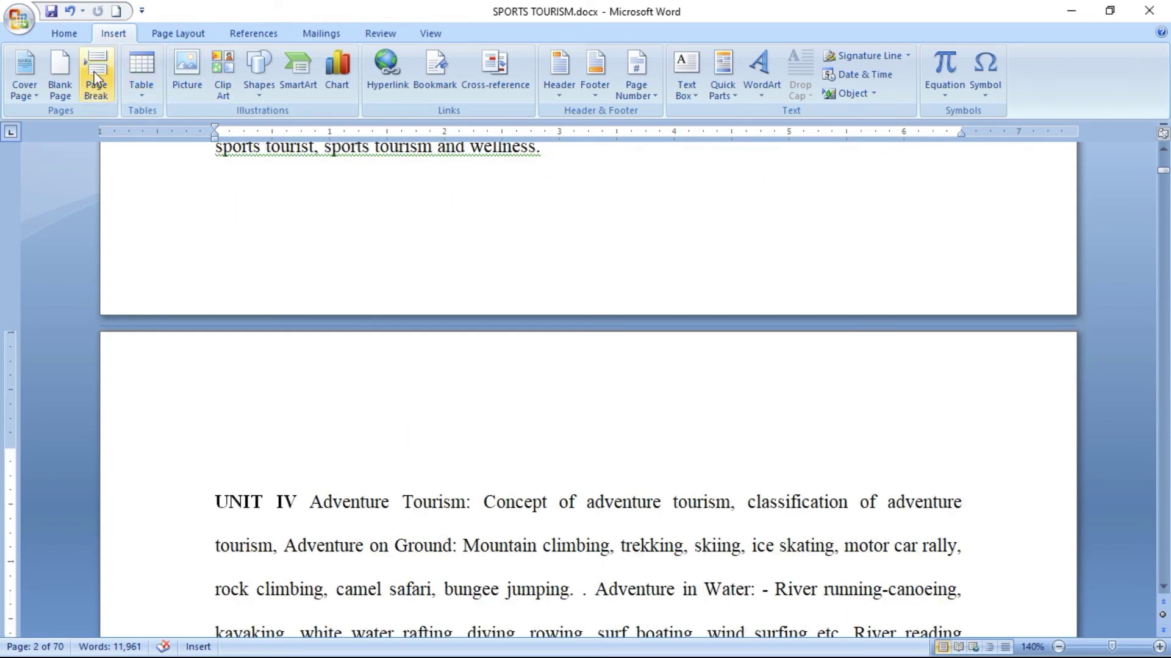
{"action": "left_click", "coordinate": [59, 80]}
{"action": "scroll", "coordinate": [459, 277], "scroll_direction": "up", "scroll_amount": 10}
{"action": "scroll", "coordinate": [461, 277], "scroll_direction": "down", "scroll_amount": 5}
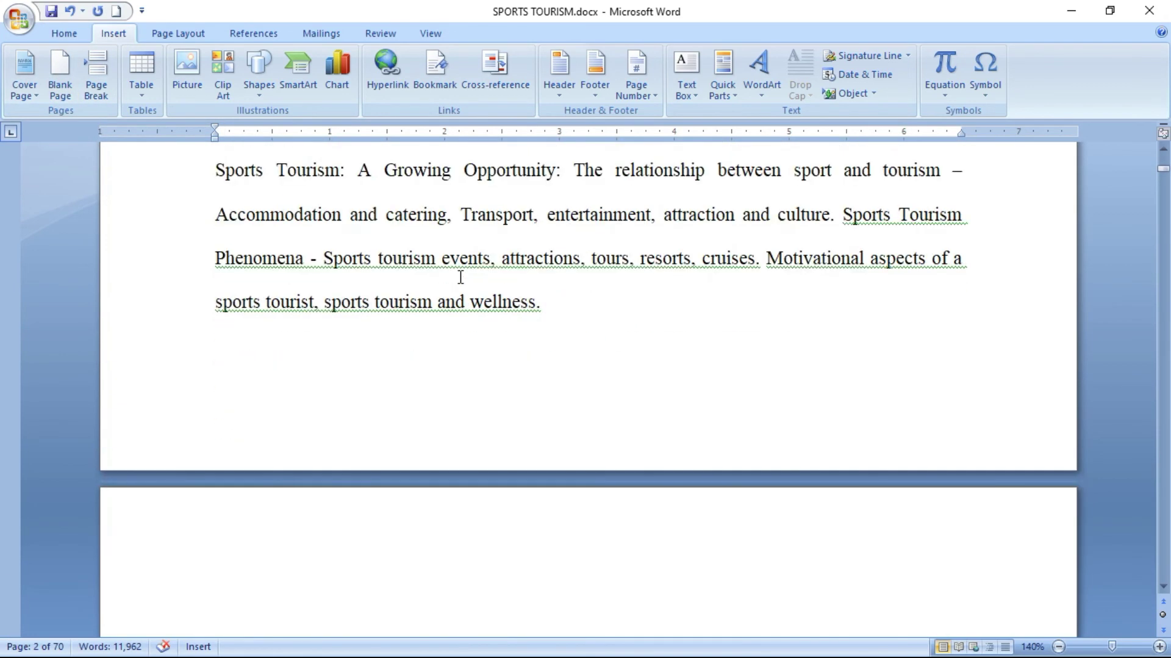
{"action": "scroll", "coordinate": [460, 277], "scroll_direction": "up", "scroll_amount": 3}
{"action": "scroll", "coordinate": [460, 278], "scroll_direction": "down", "scroll_amount": 8}
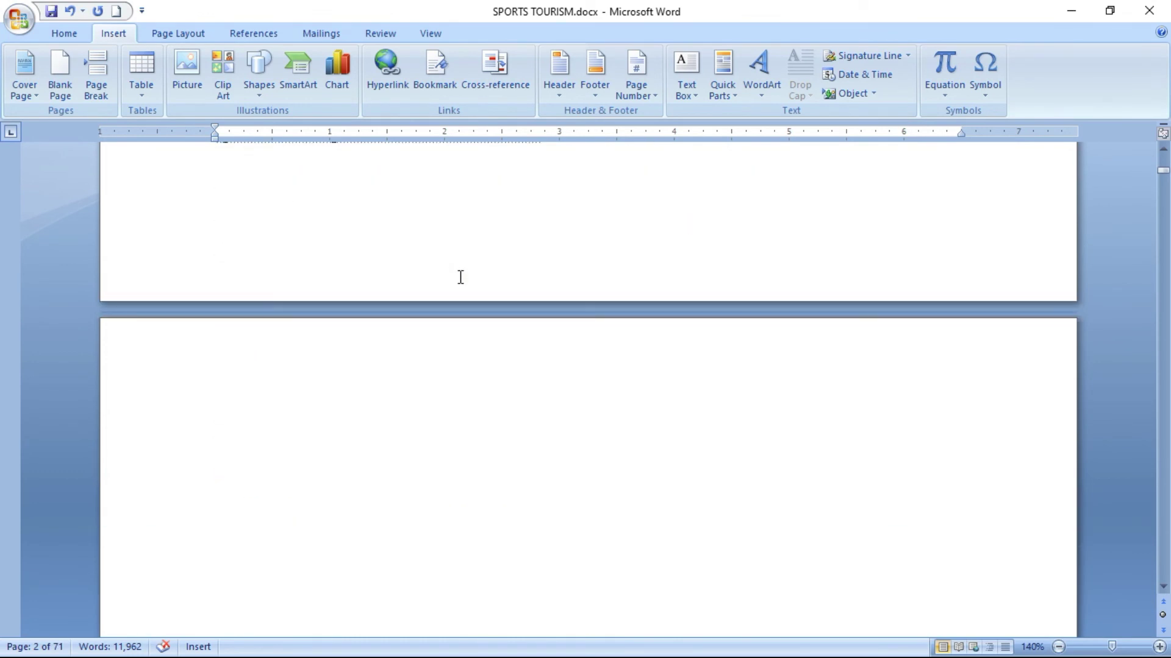
{"action": "left_click", "coordinate": [53, 92]}
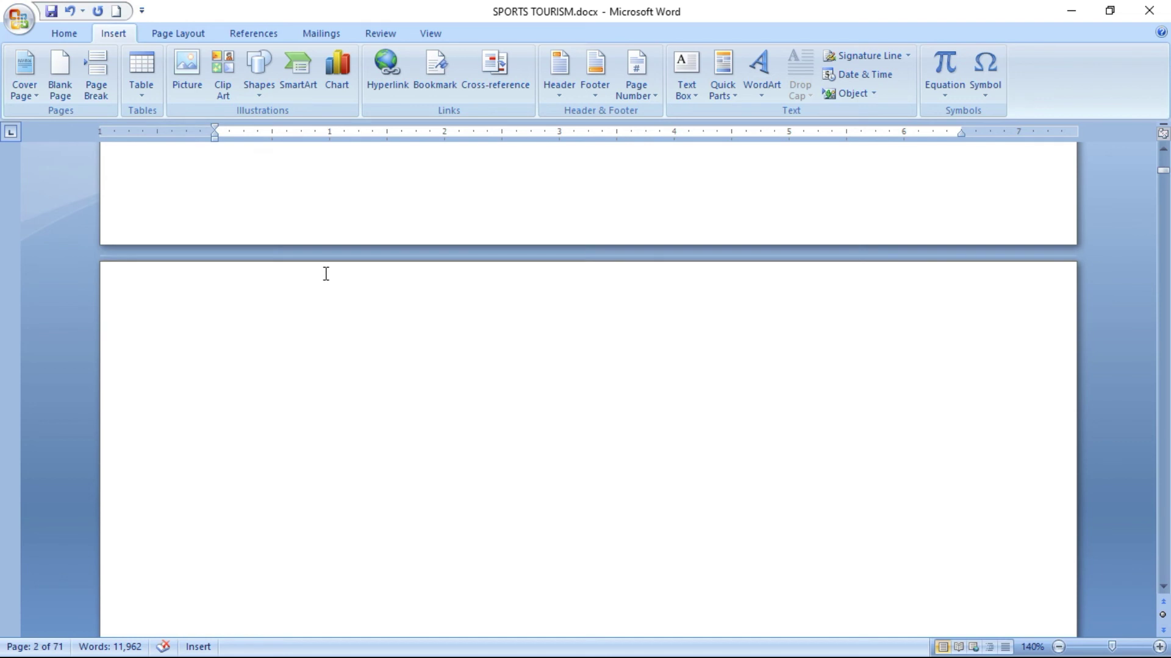
{"action": "scroll", "coordinate": [326, 274], "scroll_direction": "up", "scroll_amount": 4}
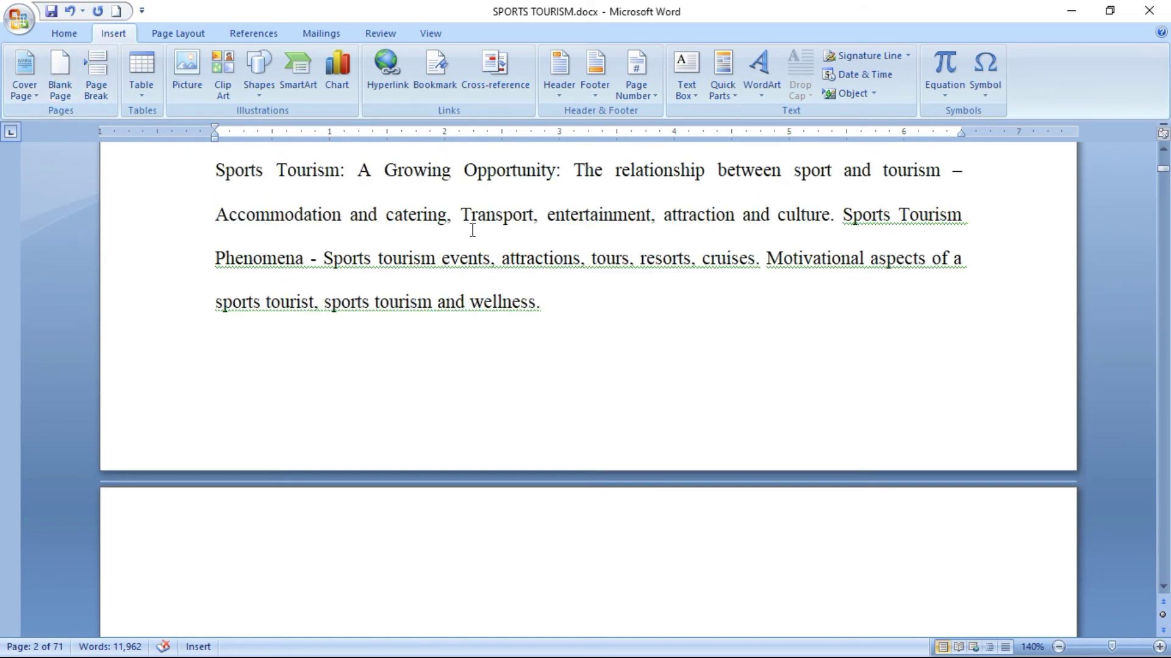
{"action": "scroll", "coordinate": [472, 230], "scroll_direction": "down", "scroll_amount": 5}
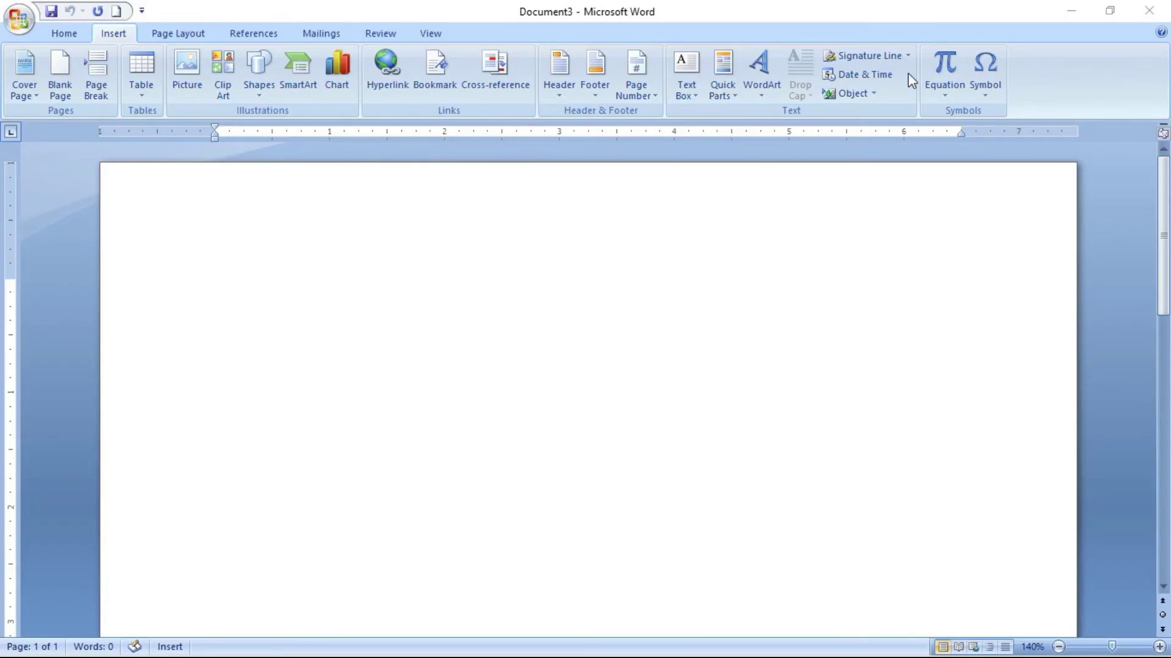
- Insert three Wingdings symbols in the blank document: circled 8 (code 136), five-pointed star (171) and eight-pointed star (173)
{"action": "left_click", "coordinate": [986, 97]}
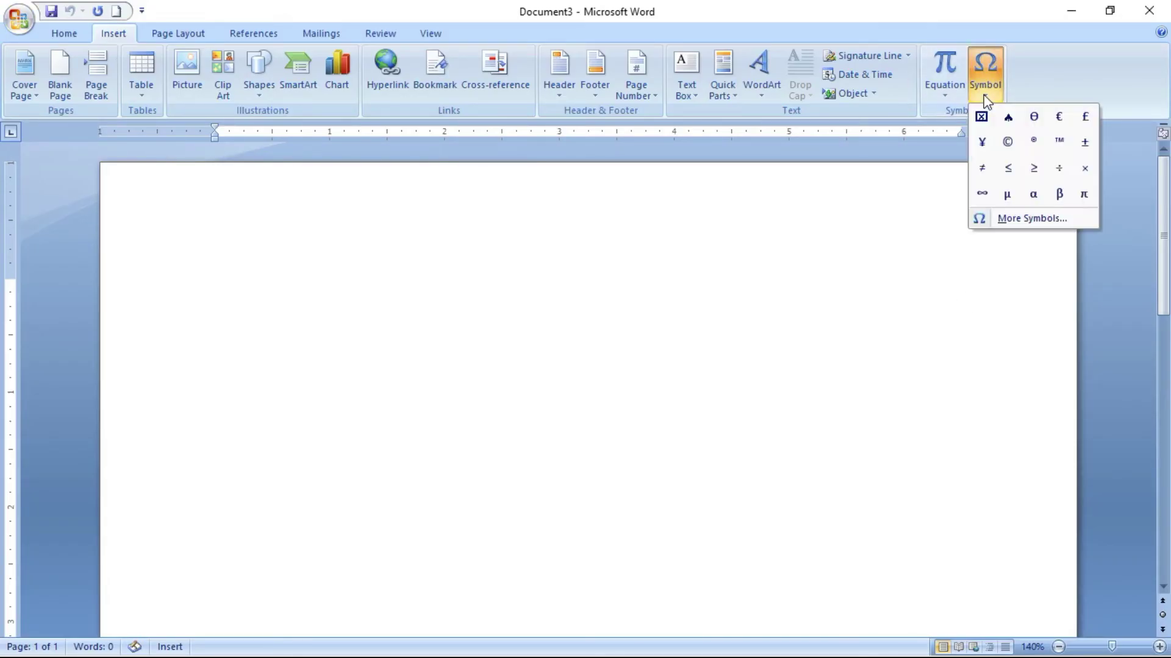
{"action": "left_click", "coordinate": [1009, 220]}
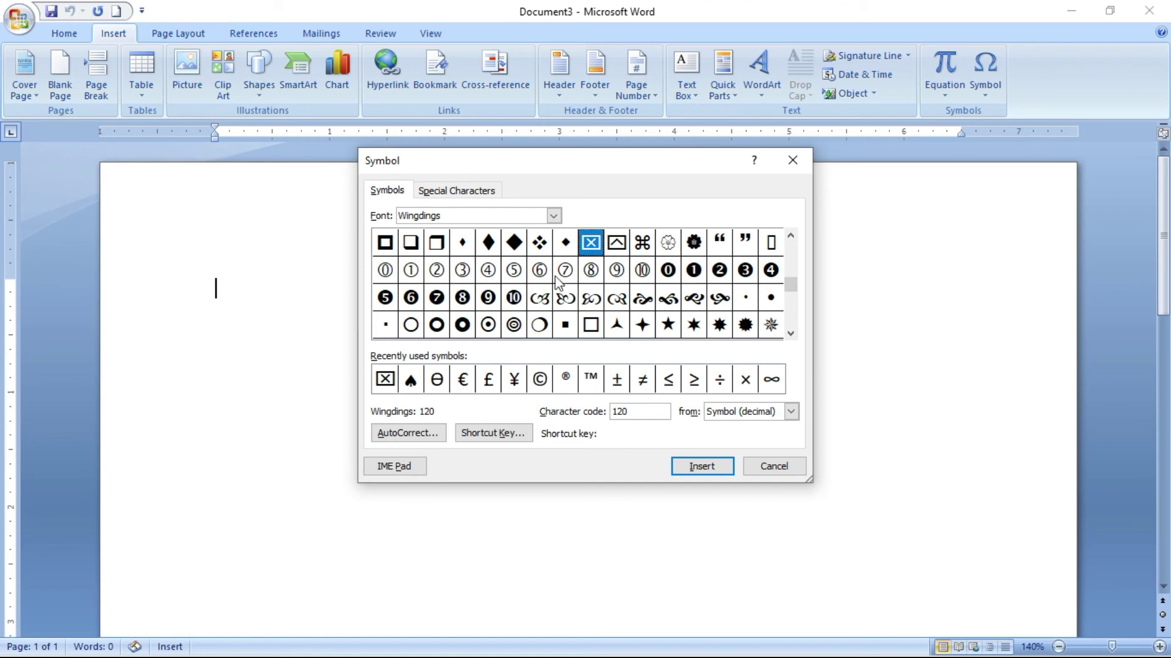
{"action": "left_click", "coordinate": [592, 274]}
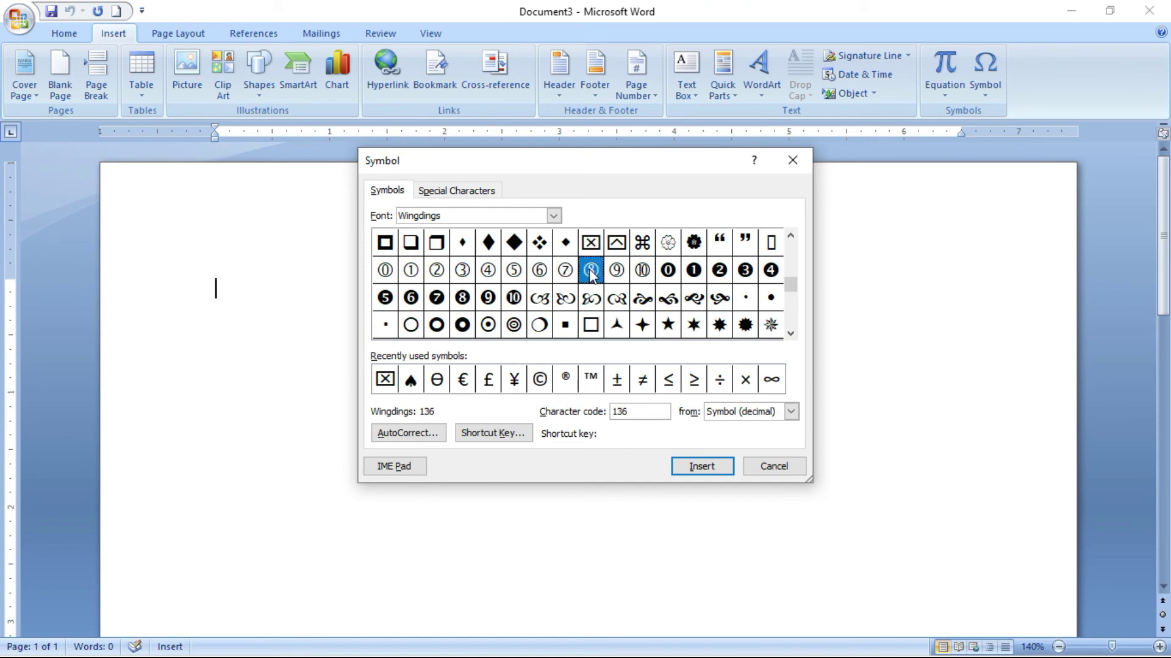
{"action": "left_click", "coordinate": [704, 469]}
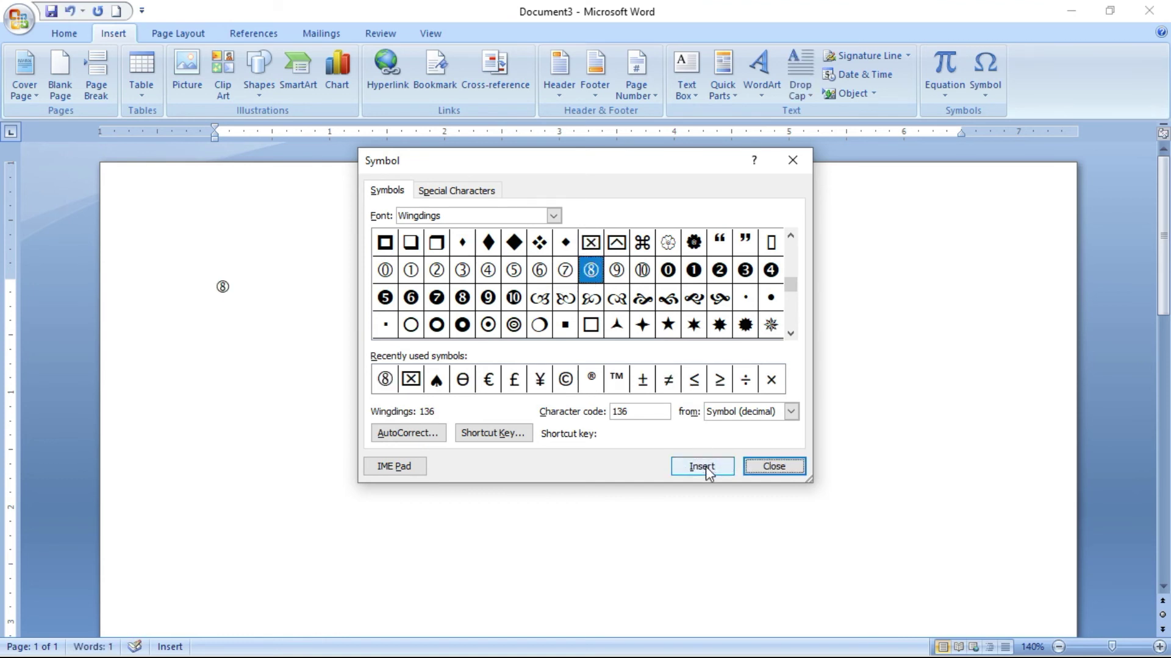
{"action": "left_click", "coordinate": [669, 328]}
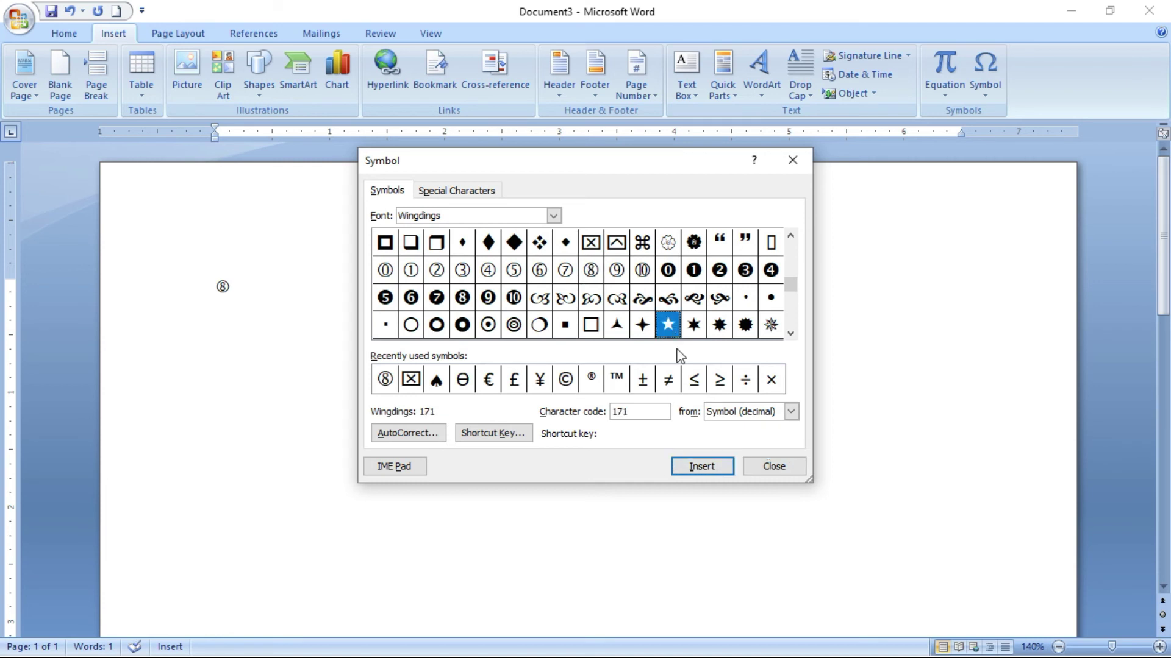
{"action": "left_click", "coordinate": [711, 468]}
{"action": "left_click", "coordinate": [720, 325]}
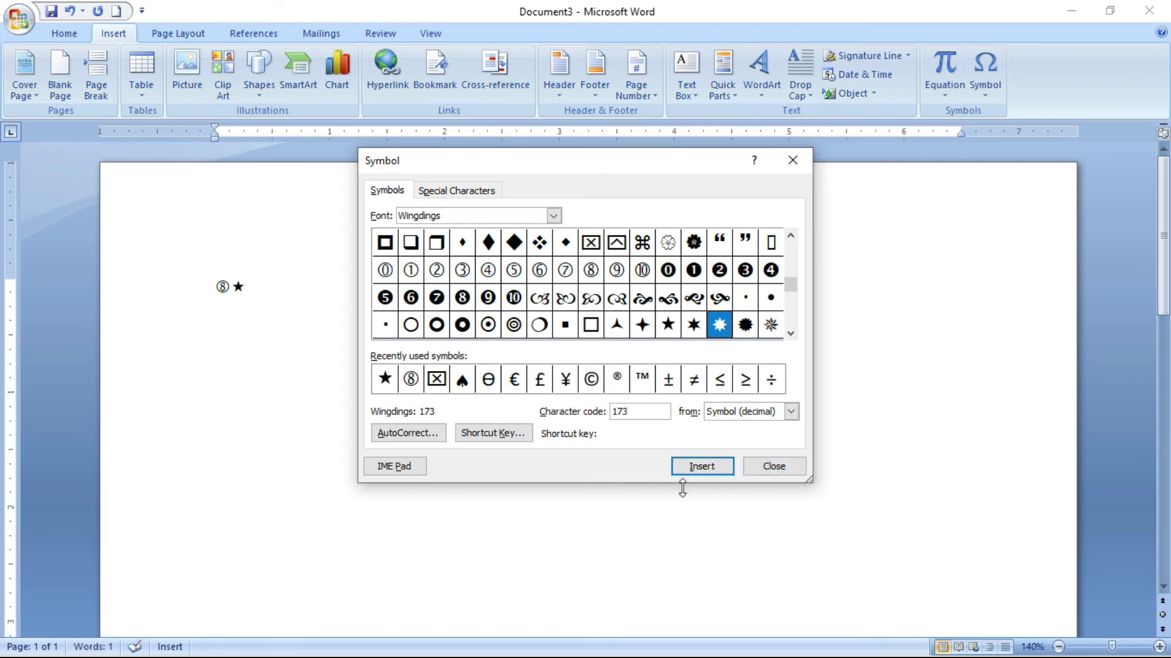
{"action": "left_click", "coordinate": [692, 469]}
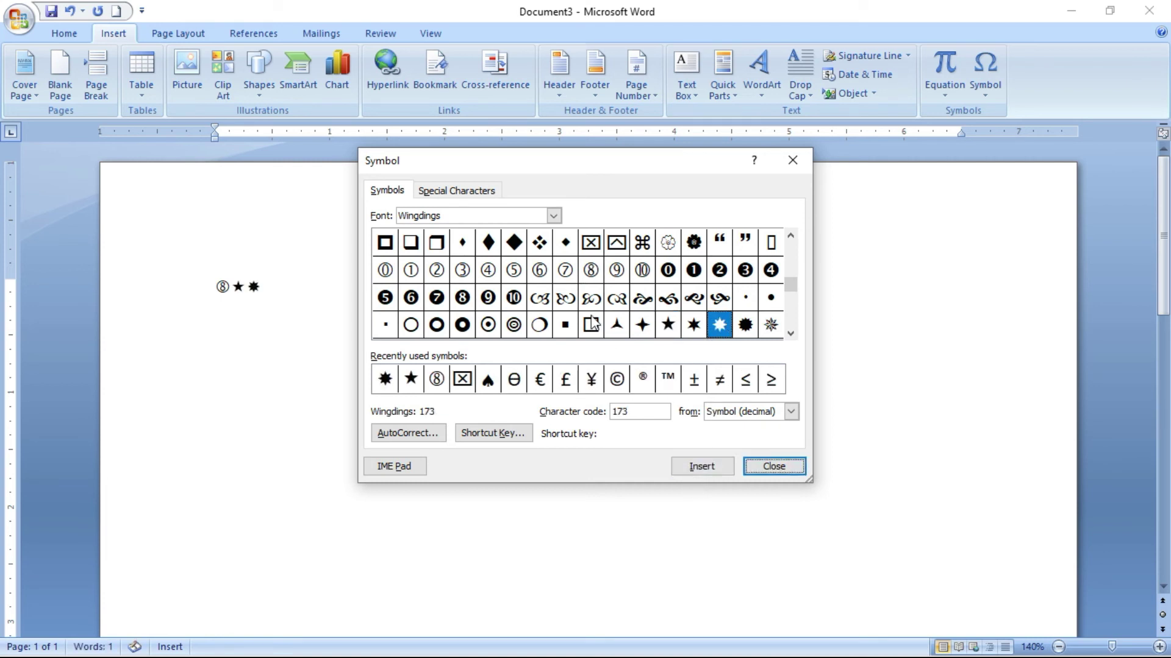
- Switch the symbol font to Webdings and insert the raised-arms figure (code 134) after the stars
{"action": "left_click", "coordinate": [553, 216]}
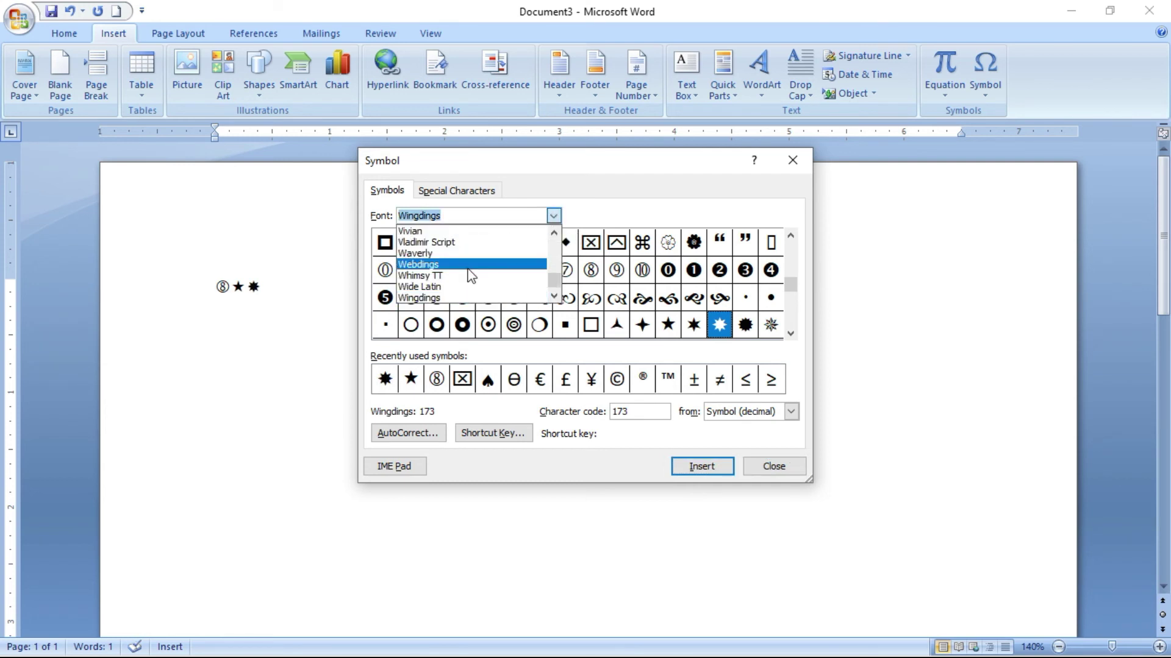
{"action": "left_click", "coordinate": [470, 266]}
{"action": "left_click", "coordinate": [539, 270]}
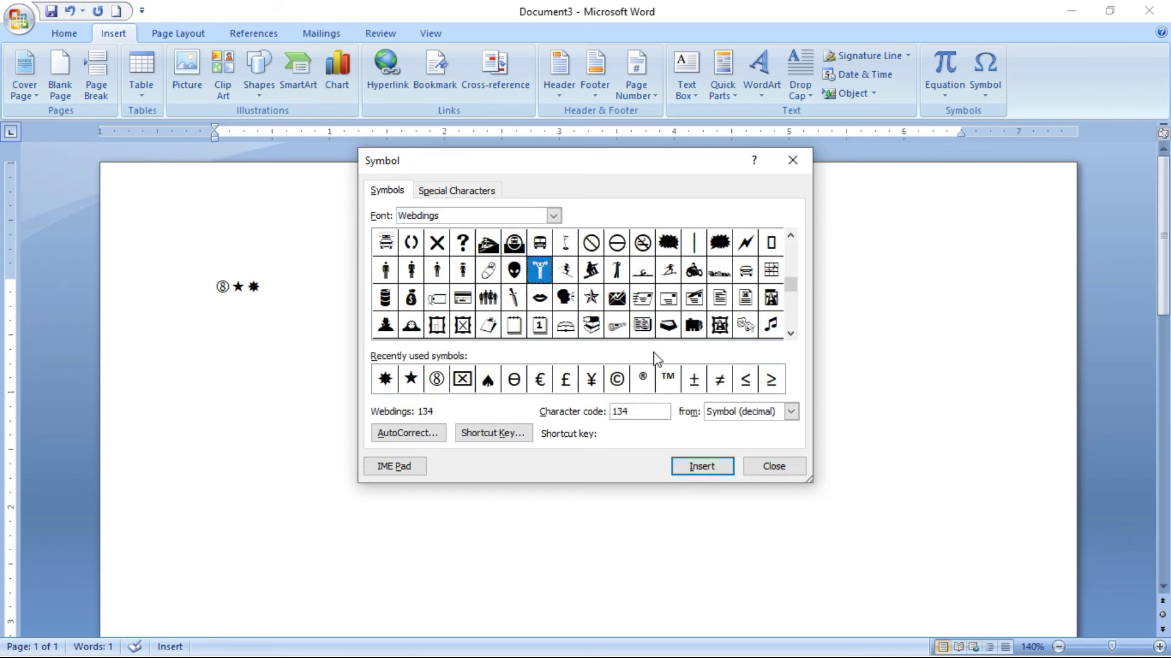
{"action": "left_click", "coordinate": [724, 471]}
{"action": "left_click", "coordinate": [776, 470]}
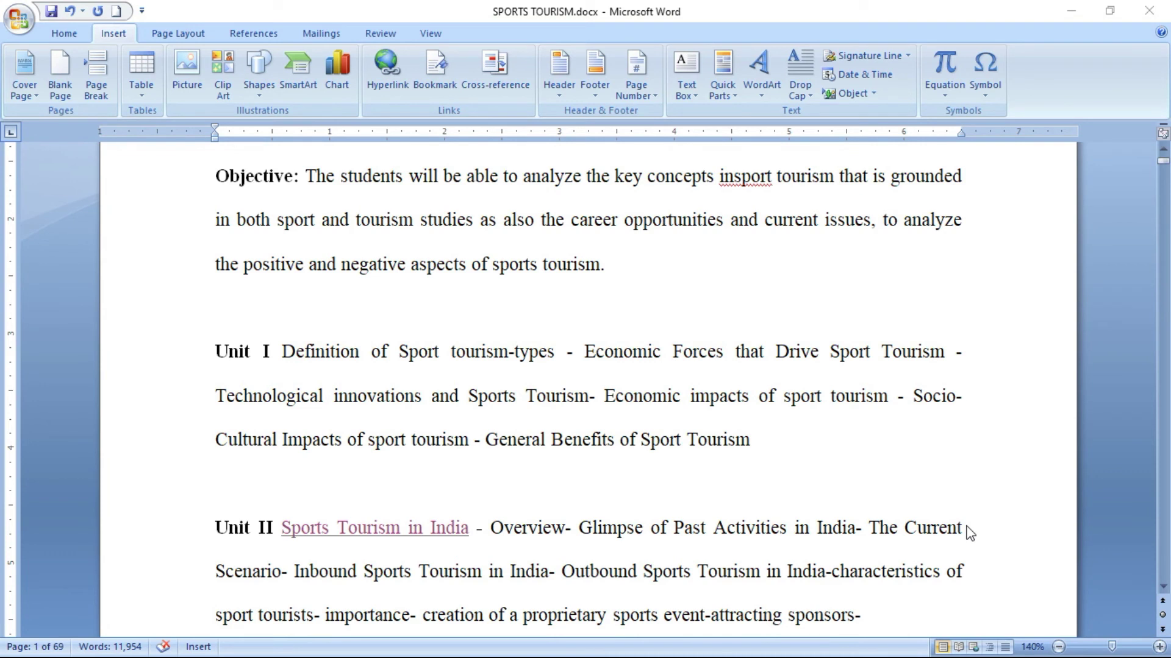
- Add a bookmark named AA before "Definition of Sport tourism" in the Unit I paragraph of SPORTS TOURISM.docx
{"action": "left_click", "coordinate": [437, 75]}
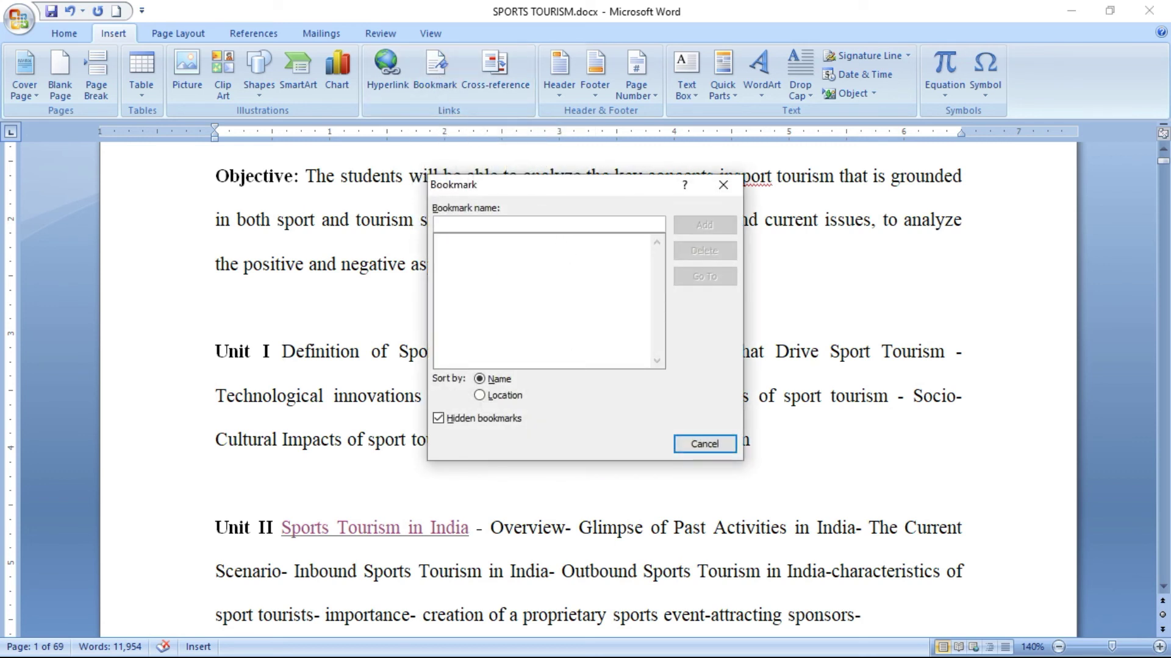
{"action": "type", "text": "A"}
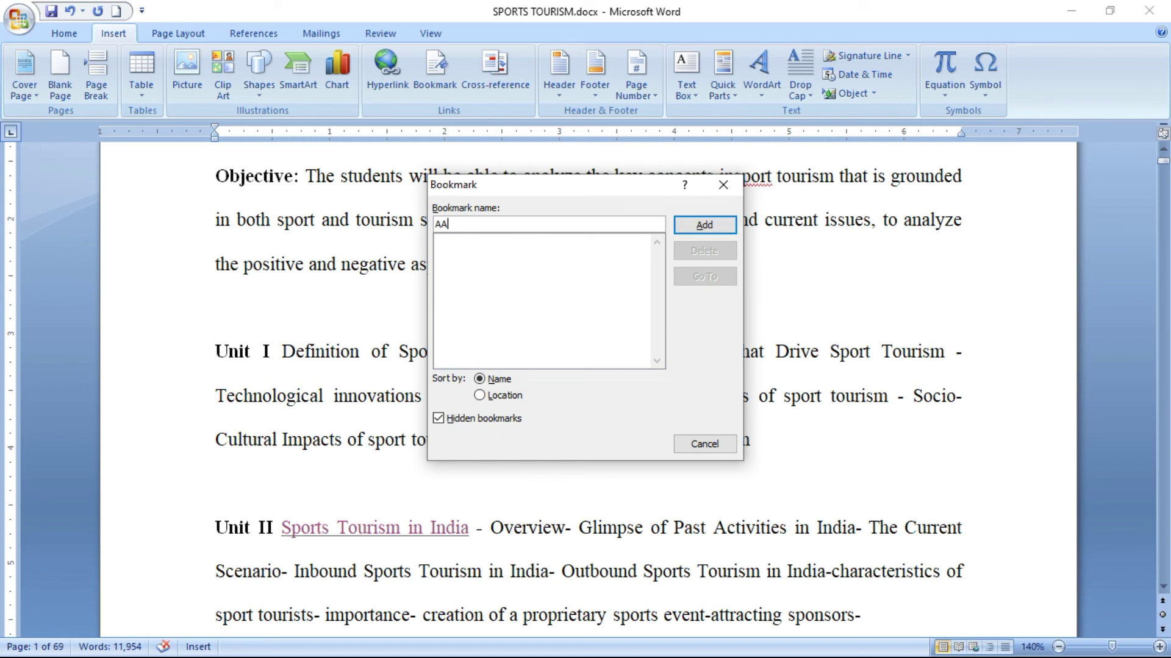
{"action": "type", "text": "A"}
{"action": "left_click", "coordinate": [702, 225]}
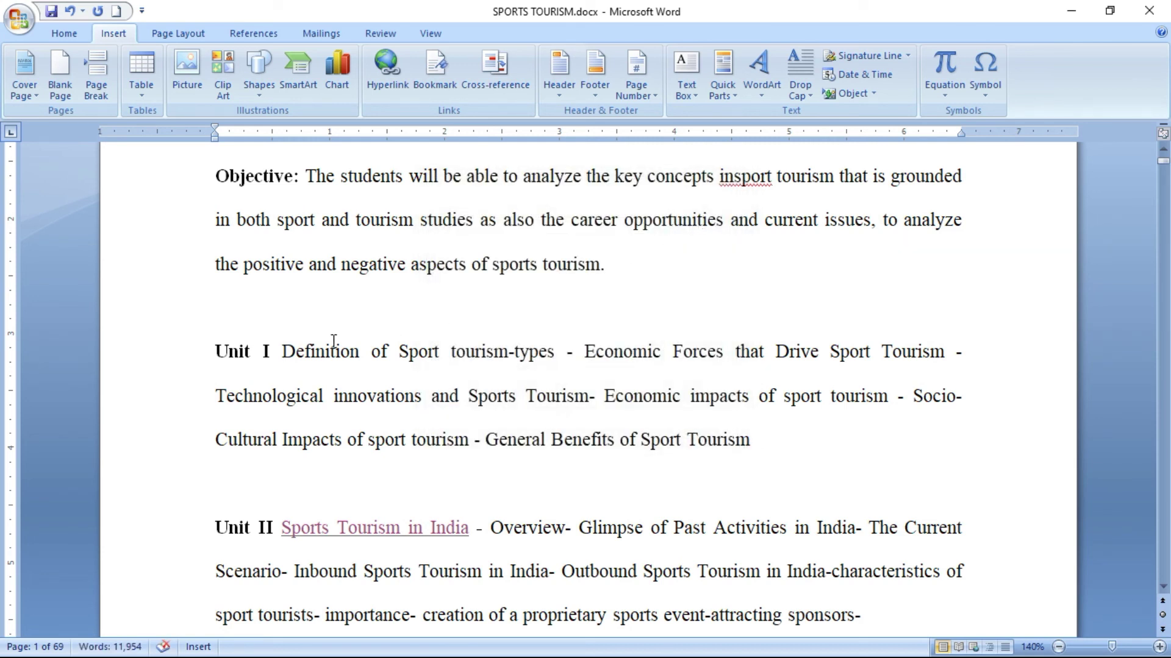
- Add a bookmark named BB at the start of the "Defining Sports Tourism" heading on page 5
{"action": "scroll", "coordinate": [386, 399], "scroll_direction": "down", "scroll_amount": 20}
{"action": "left_click", "coordinate": [214, 305]}
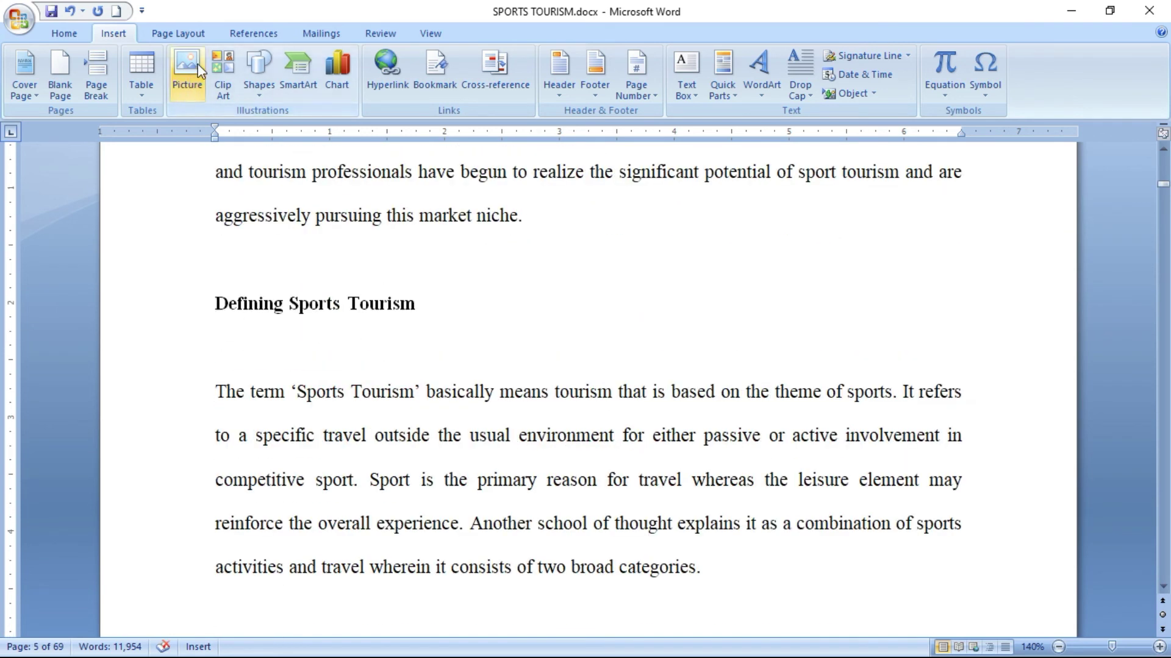
{"action": "left_click", "coordinate": [441, 74]}
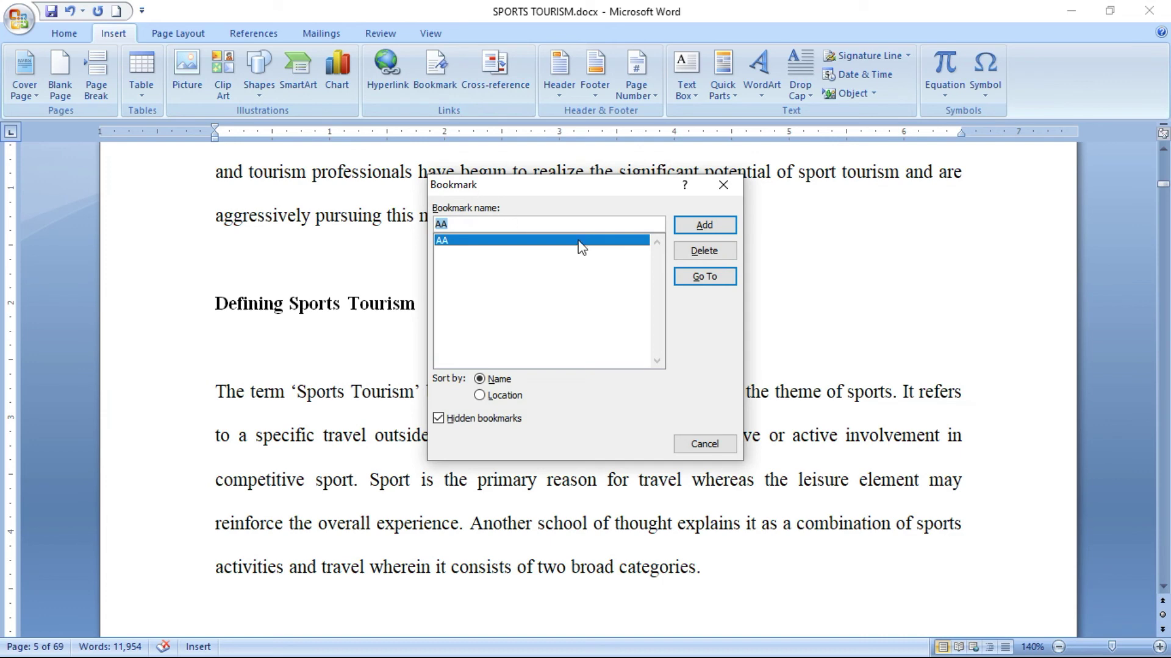
{"action": "type", "text": "B"}
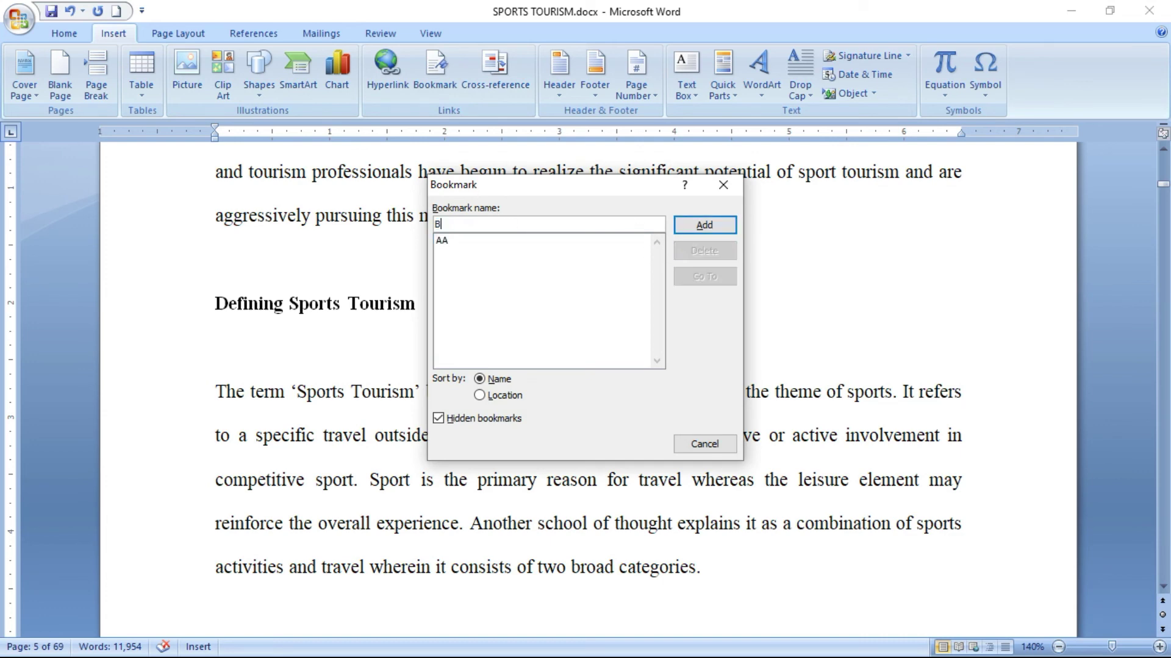
{"action": "type", "text": "B"}
{"action": "left_click", "coordinate": [680, 230]}
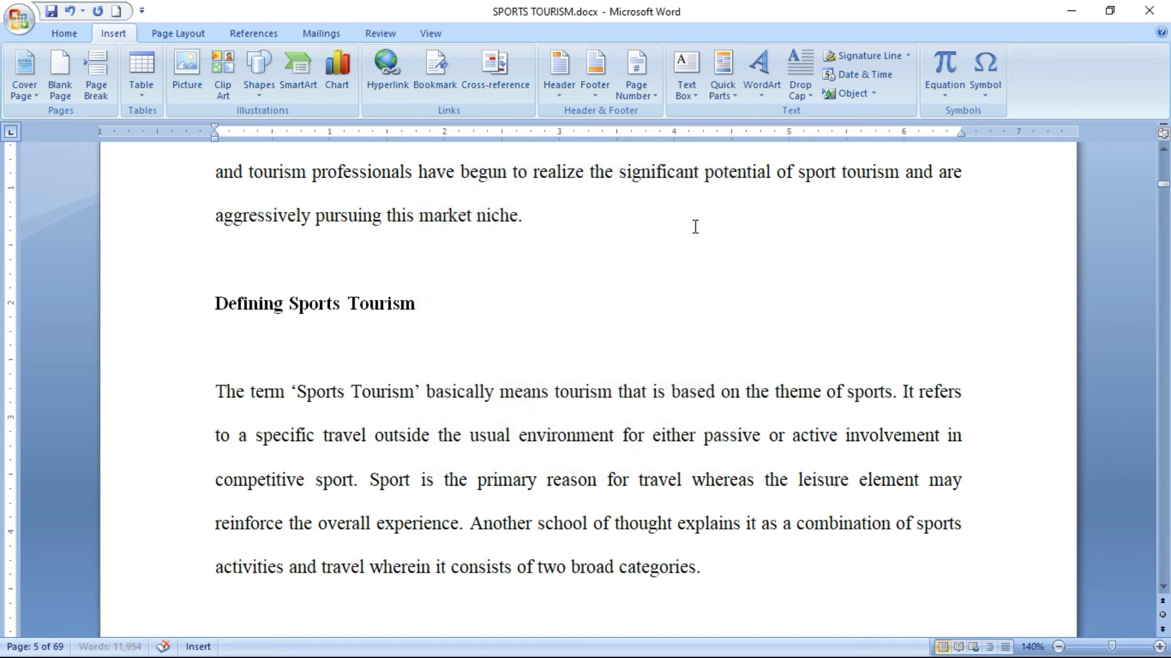
- Add a bookmark named CC on the empty line above "7. Double check everything" on page 63
{"action": "scroll", "coordinate": [557, 422], "scroll_direction": "down", "scroll_amount": 4}
{"action": "left_click_drag", "start_coordinate": [1163, 194], "coordinate": [1099, 533]}
{"action": "left_click", "coordinate": [421, 469]}
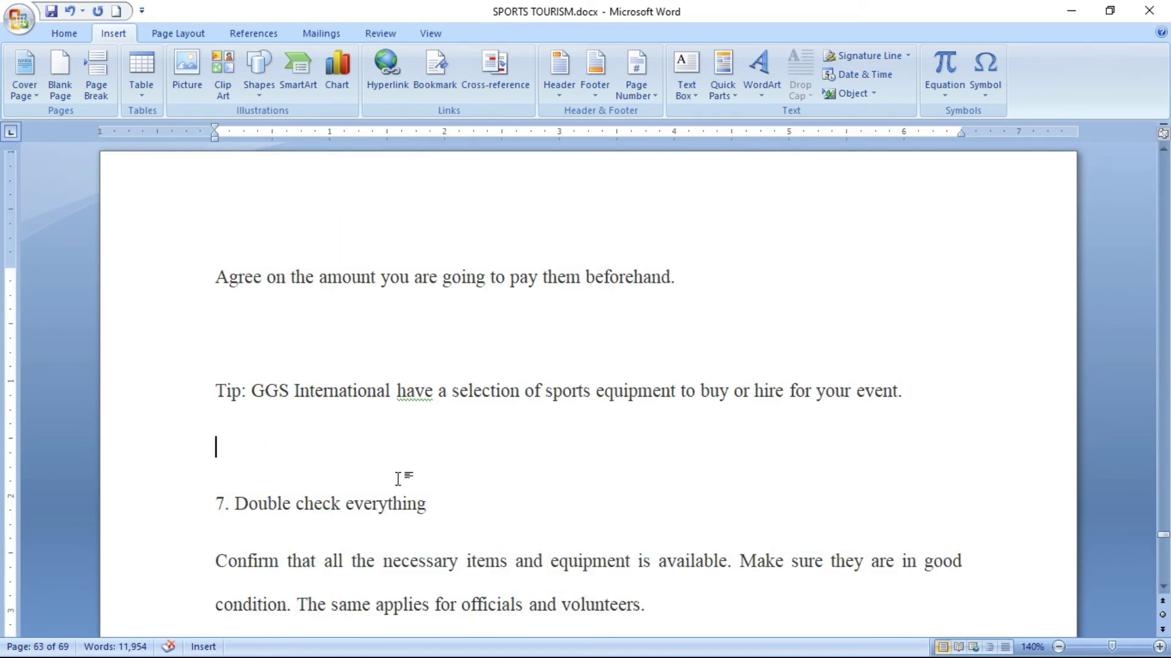
{"action": "left_click", "coordinate": [434, 68]}
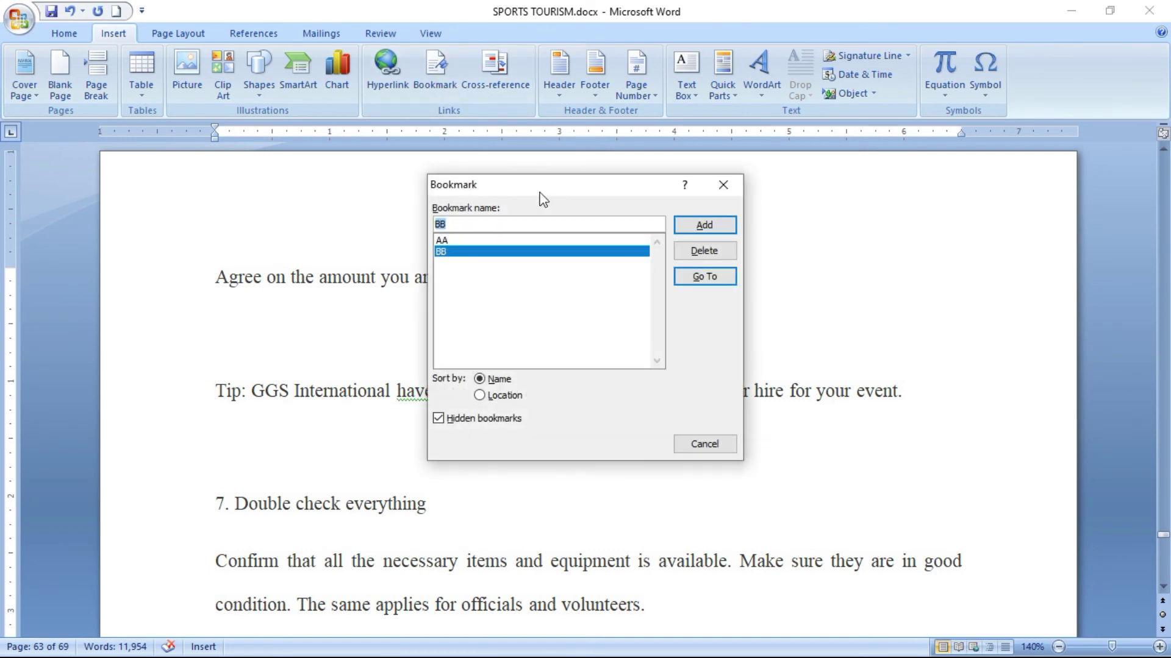
{"action": "type", "text": "CC"}
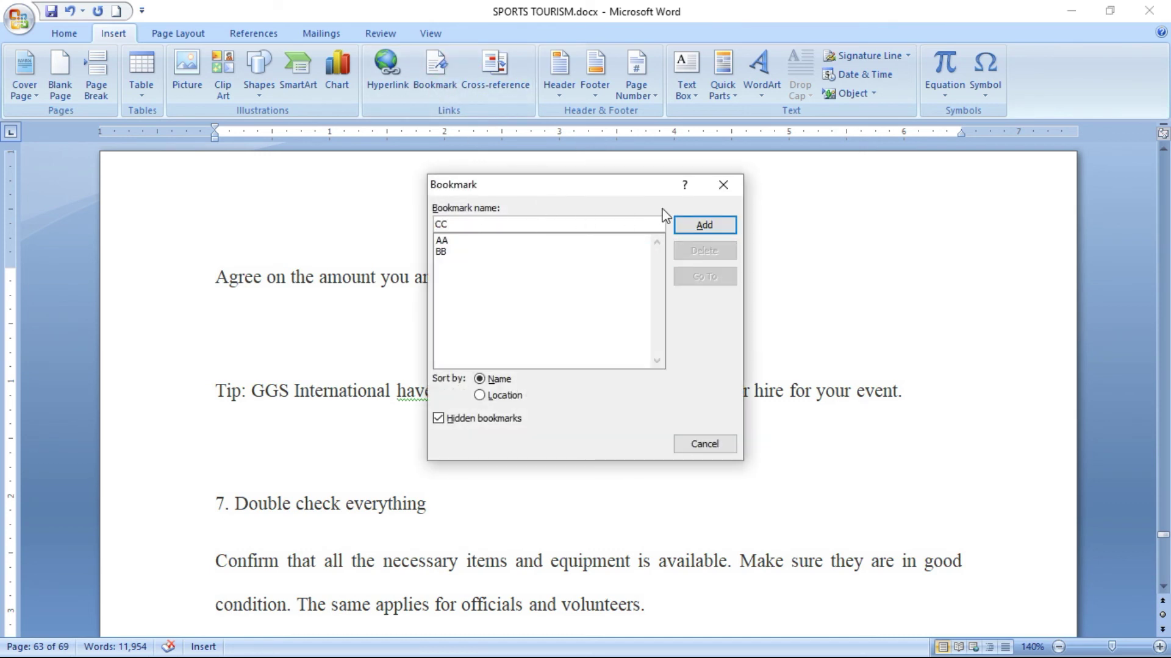
{"action": "left_click", "coordinate": [695, 225]}
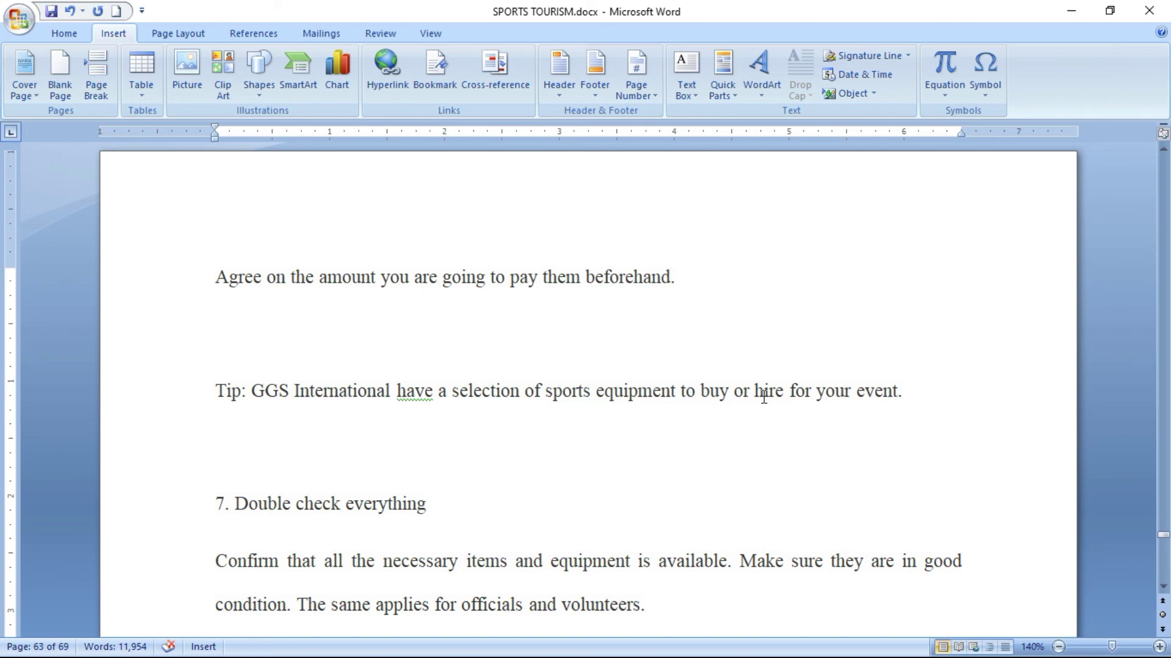
- Go to the bookmarks AA, BB and CC in turn to check their locations in the document
{"action": "left_click", "coordinate": [447, 85]}
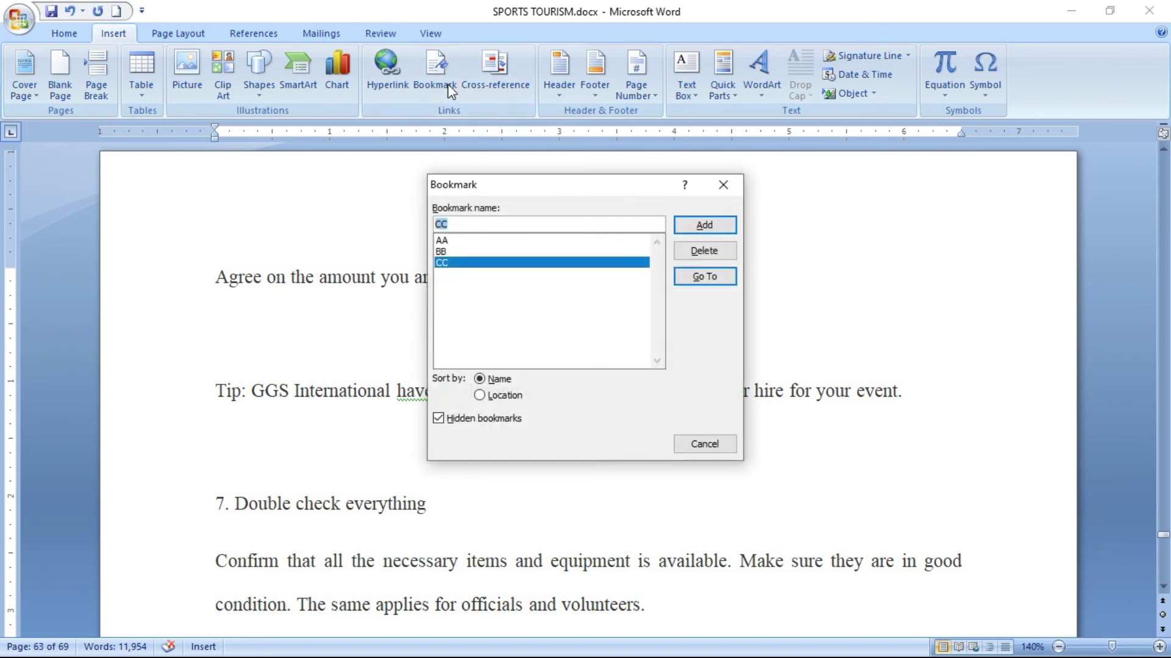
{"action": "left_click", "coordinate": [459, 242]}
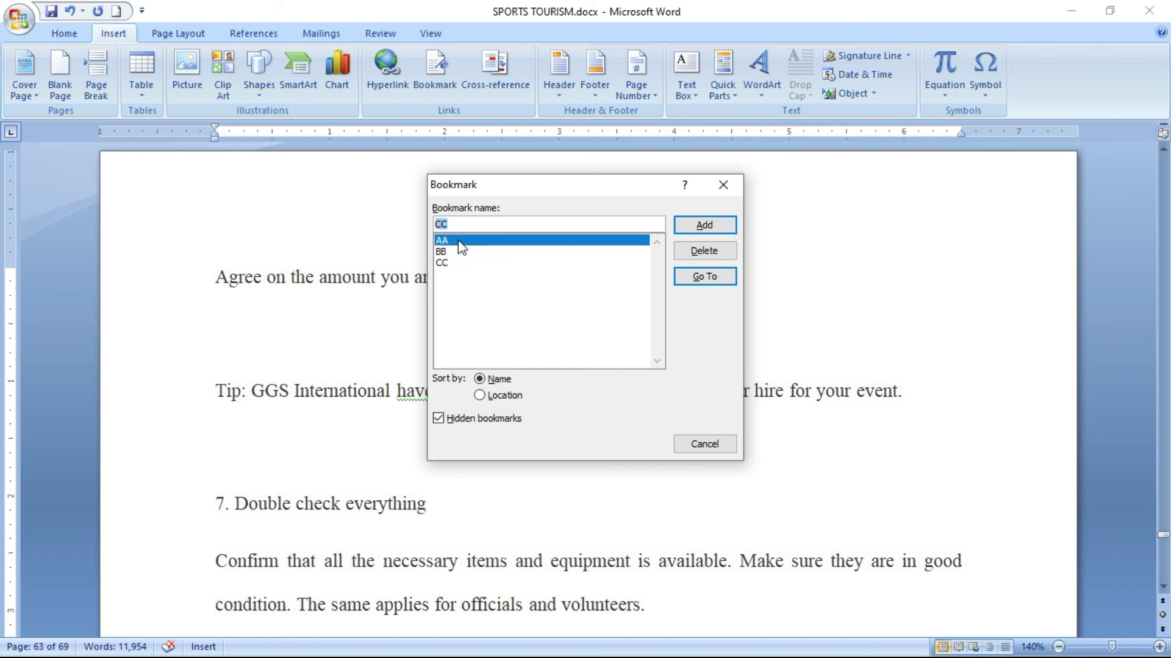
{"action": "left_click", "coordinate": [705, 277]}
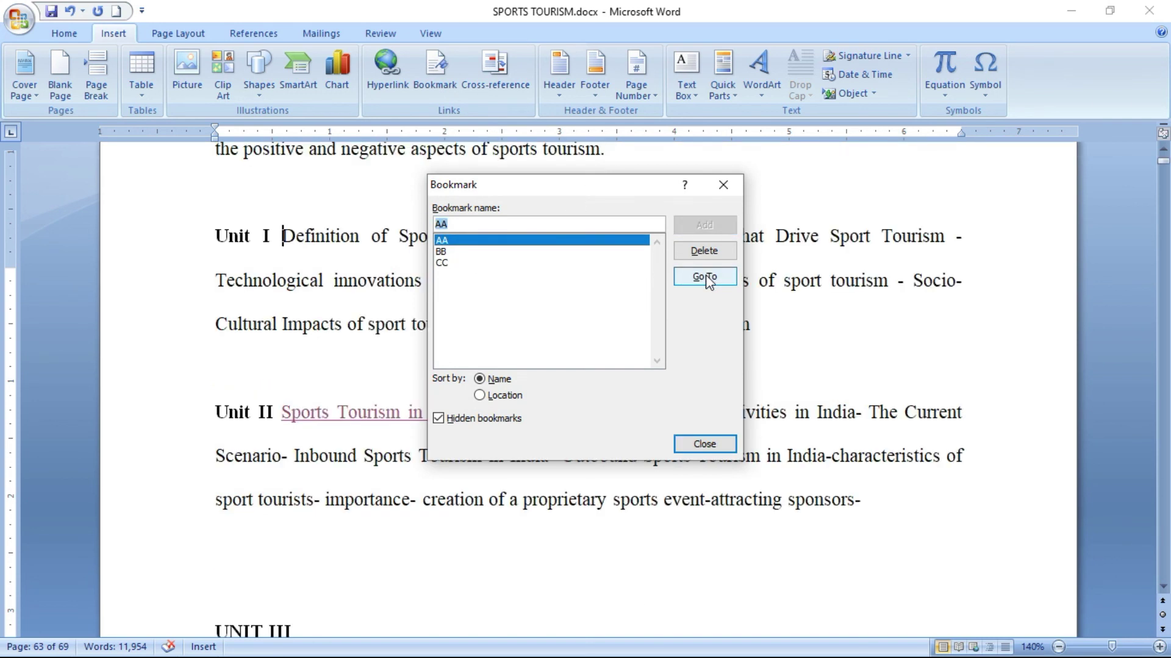
{"action": "left_click", "coordinate": [459, 252]}
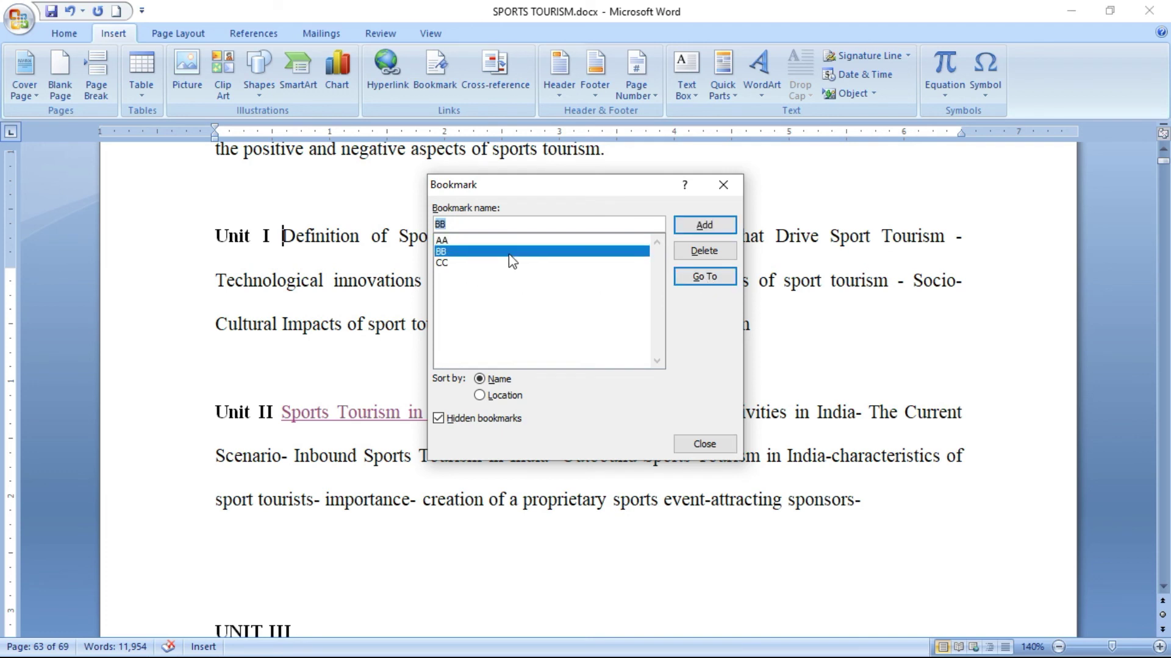
{"action": "left_click", "coordinate": [715, 275]}
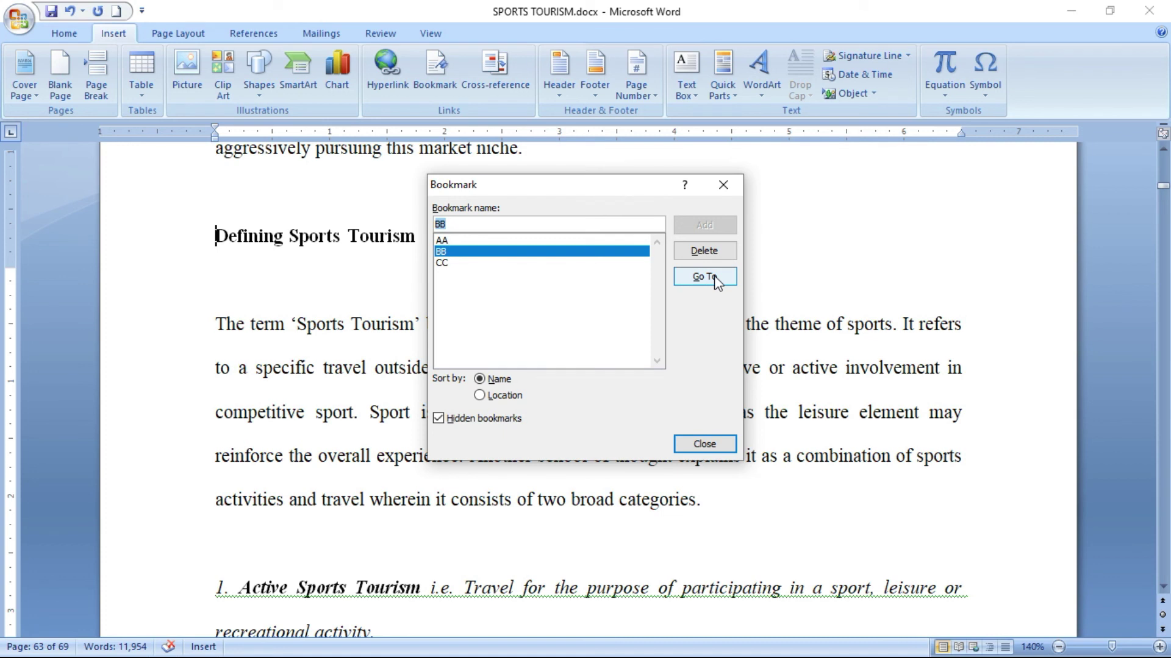
{"action": "left_click", "coordinate": [488, 264]}
{"action": "left_click", "coordinate": [700, 276]}
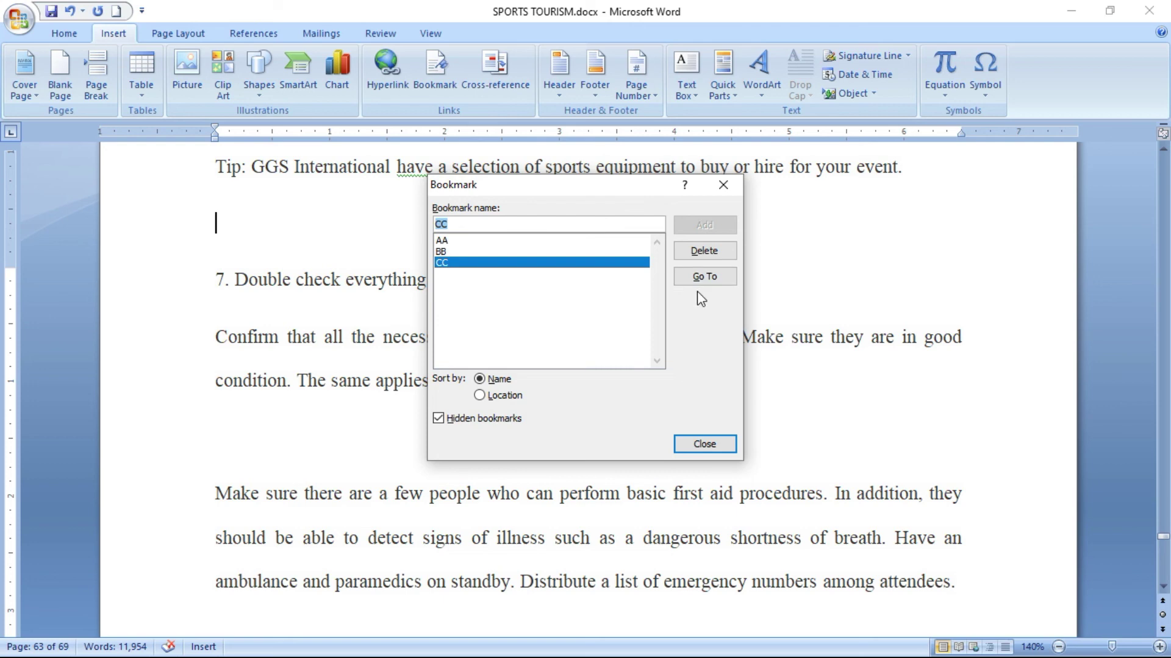
{"action": "left_click", "coordinate": [724, 185]}
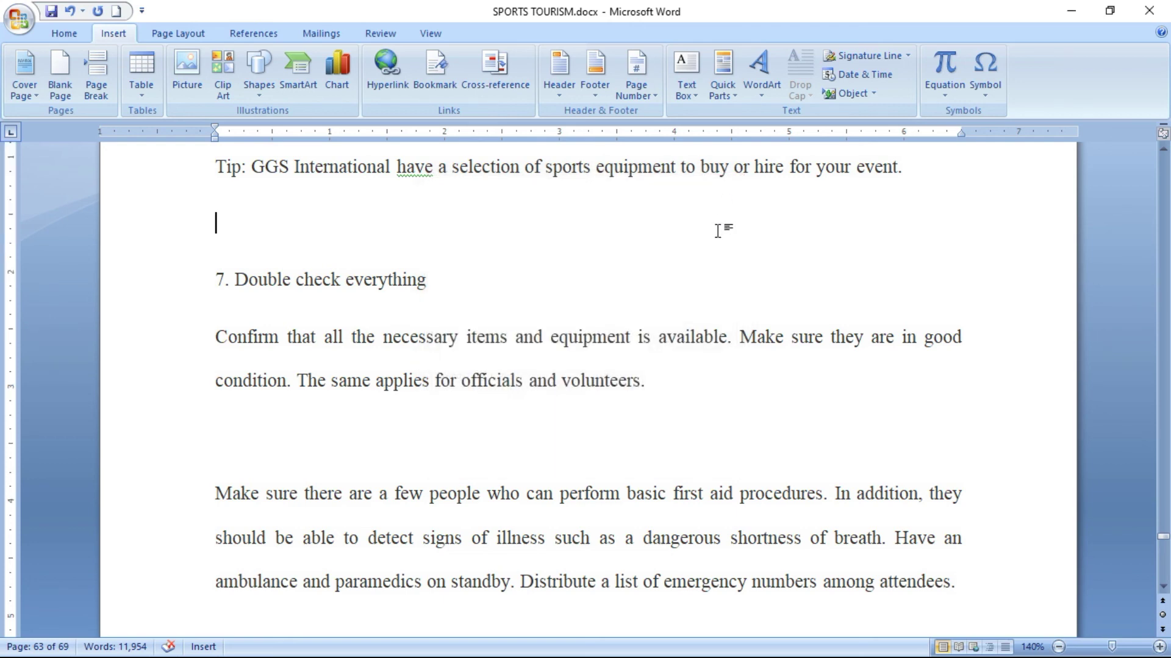
- Check the bookmarks AA, BB and CC as available hyperlink targets in the document without inserting a link
{"action": "left_click", "coordinate": [395, 79]}
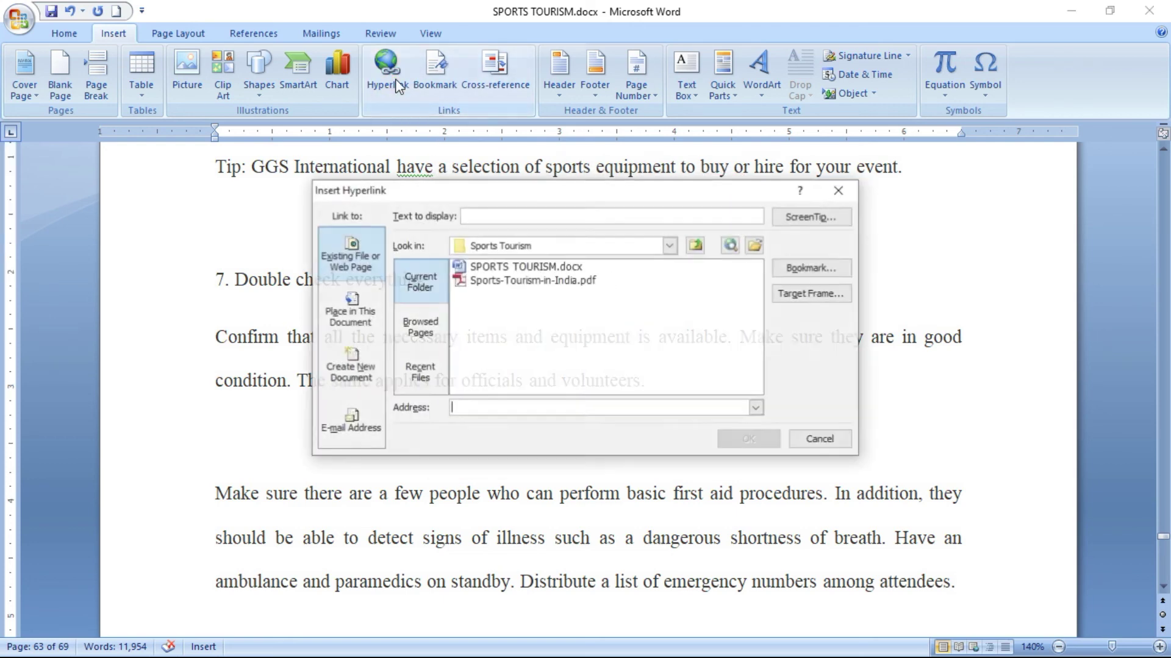
{"action": "left_click", "coordinate": [814, 268]}
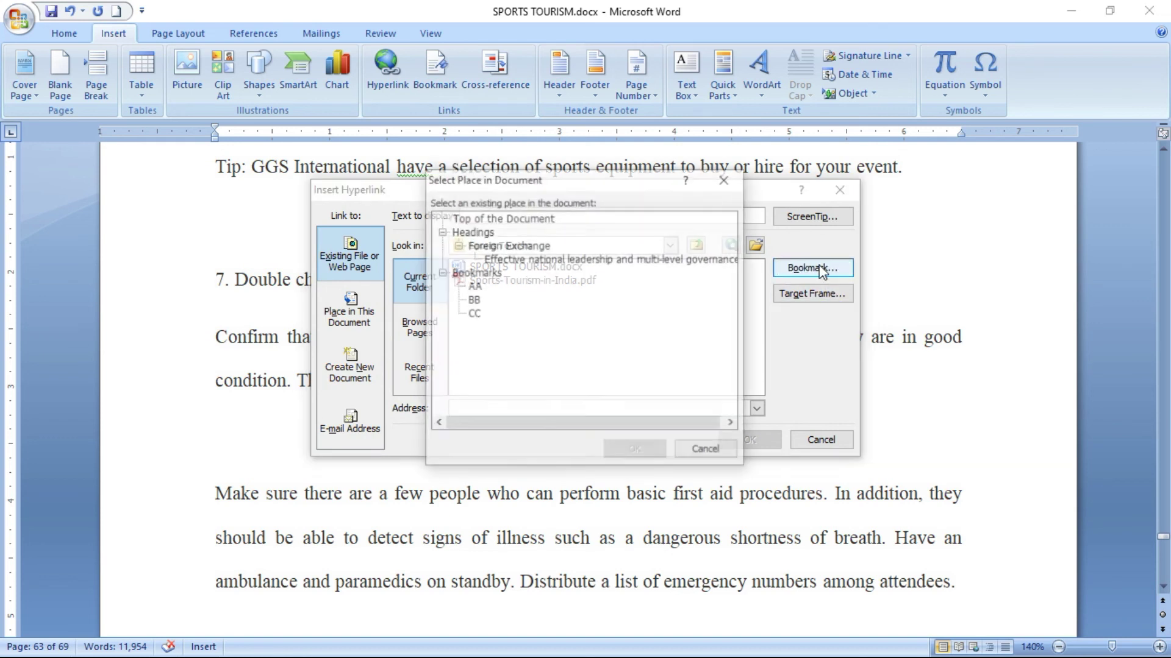
{"action": "left_click", "coordinate": [475, 288]}
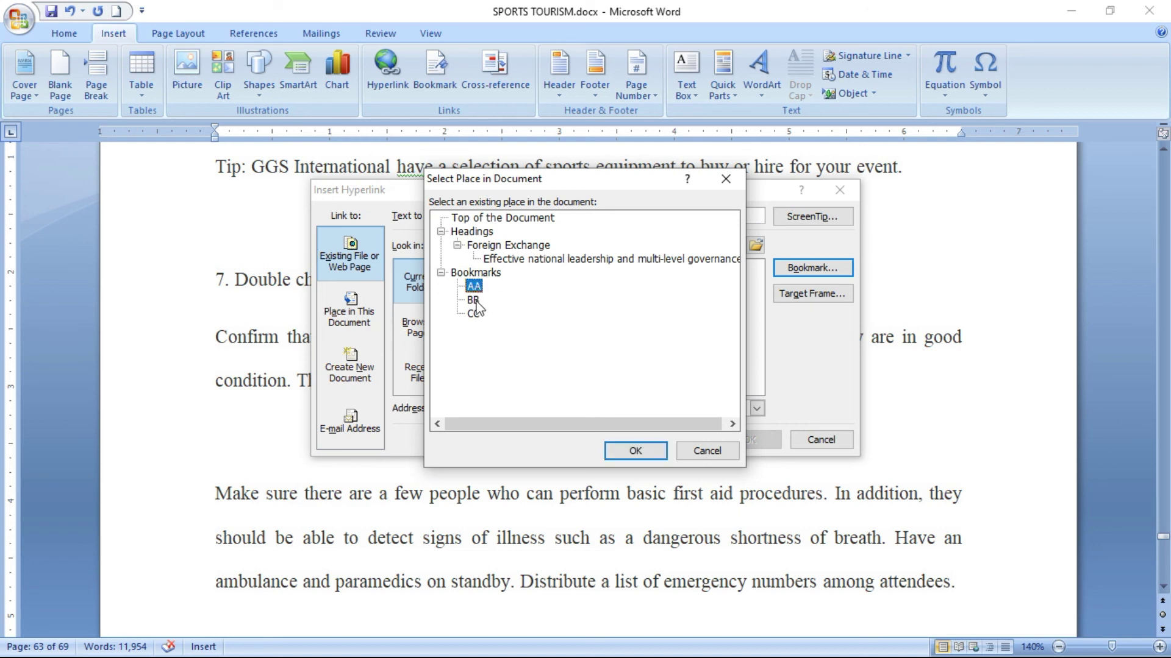
{"action": "left_click", "coordinate": [481, 315]}
{"action": "left_click", "coordinate": [707, 450]}
{"action": "left_click", "coordinate": [799, 440]}
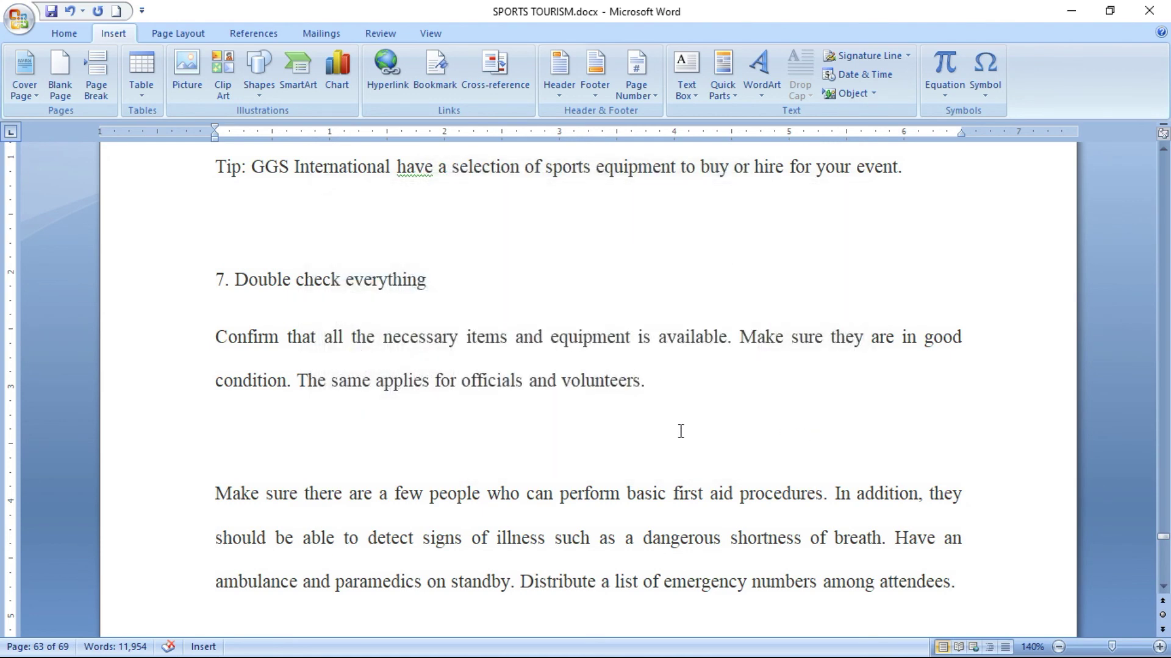
- Insert a hyperlinked paragraph-number cross-reference to "1. Use social media to build relationships" above Unit II, add a line after it, and follow the link
{"action": "scroll", "coordinate": [681, 431], "scroll_direction": "up", "scroll_amount": 1}
{"action": "scroll", "coordinate": [681, 431], "scroll_direction": "up", "scroll_amount": 1}
{"action": "scroll", "coordinate": [679, 432], "scroll_direction": "down", "scroll_amount": 2}
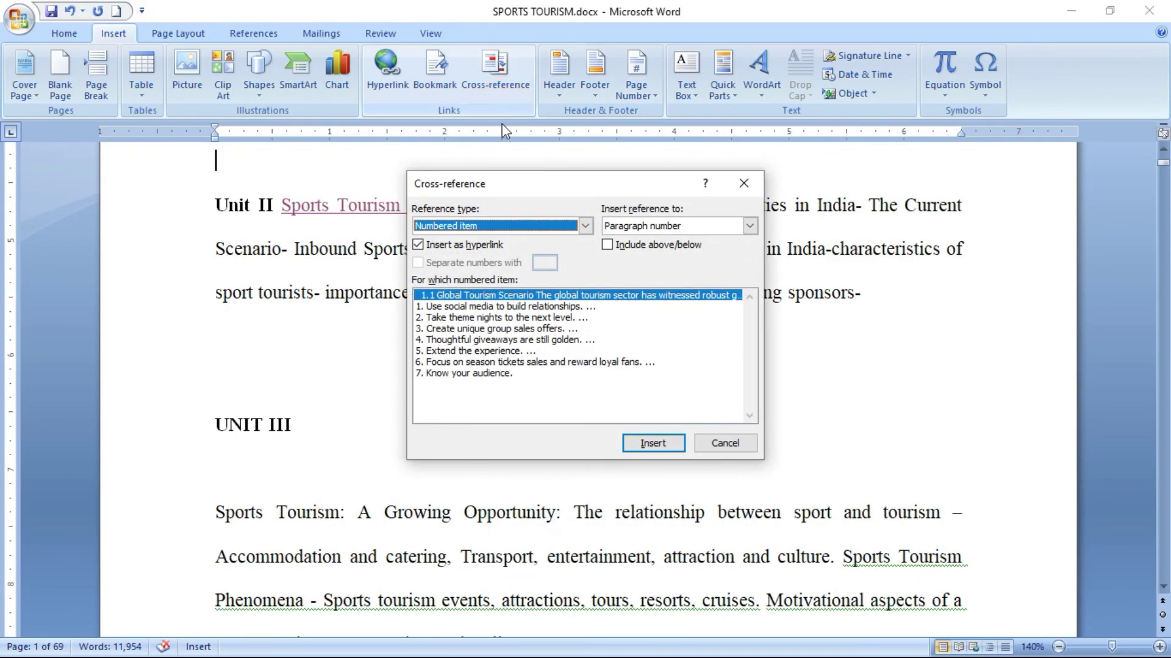
{"action": "left_click", "coordinate": [448, 311]}
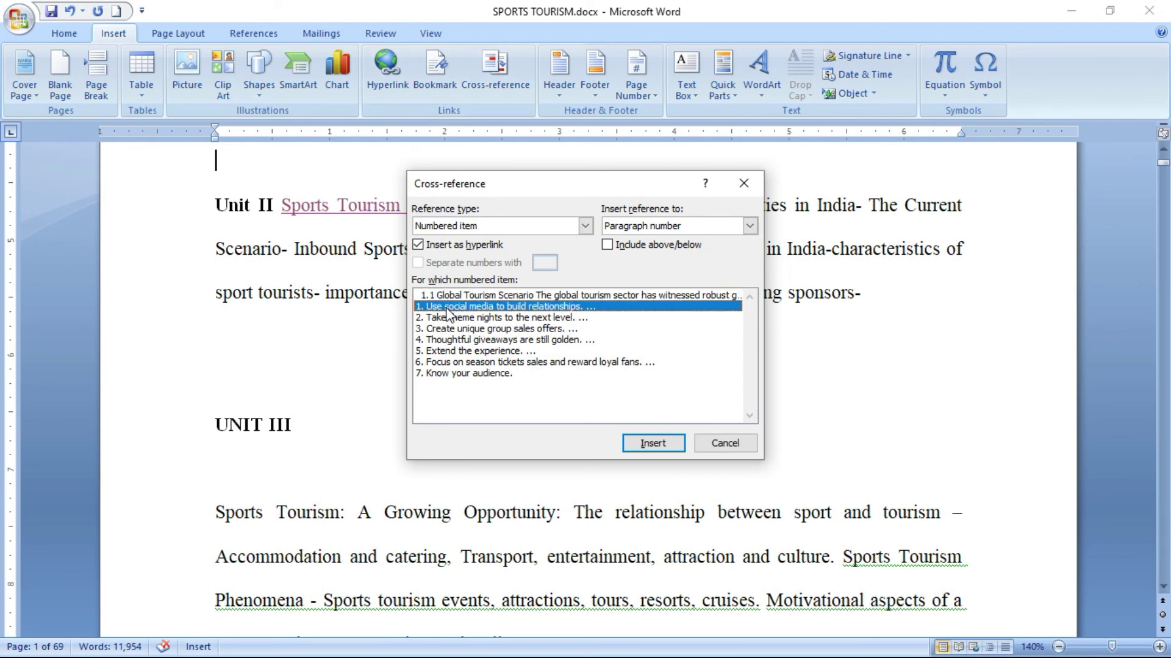
{"action": "left_click", "coordinate": [659, 449]}
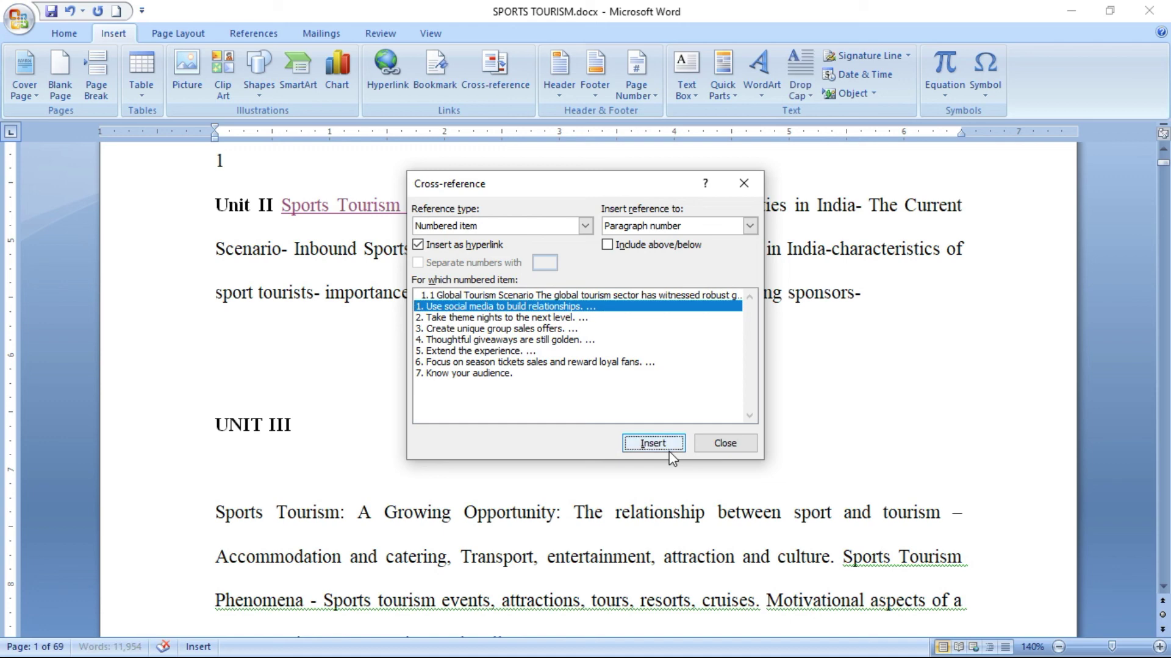
{"action": "left_click", "coordinate": [722, 448]}
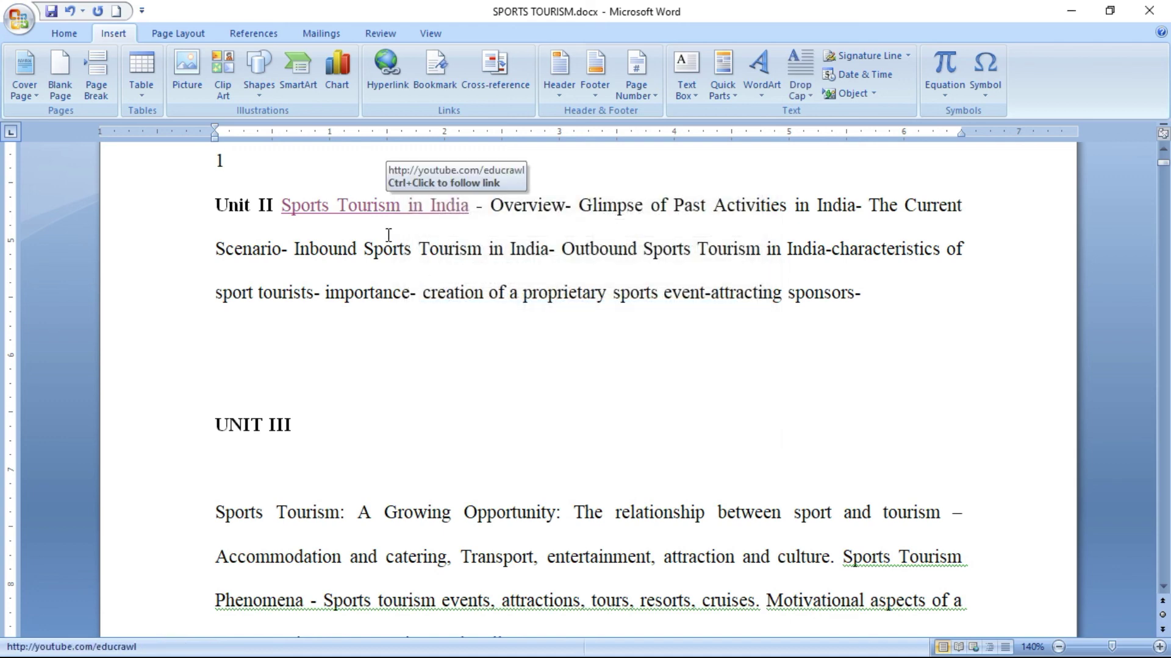
{"action": "key", "text": "Return"}
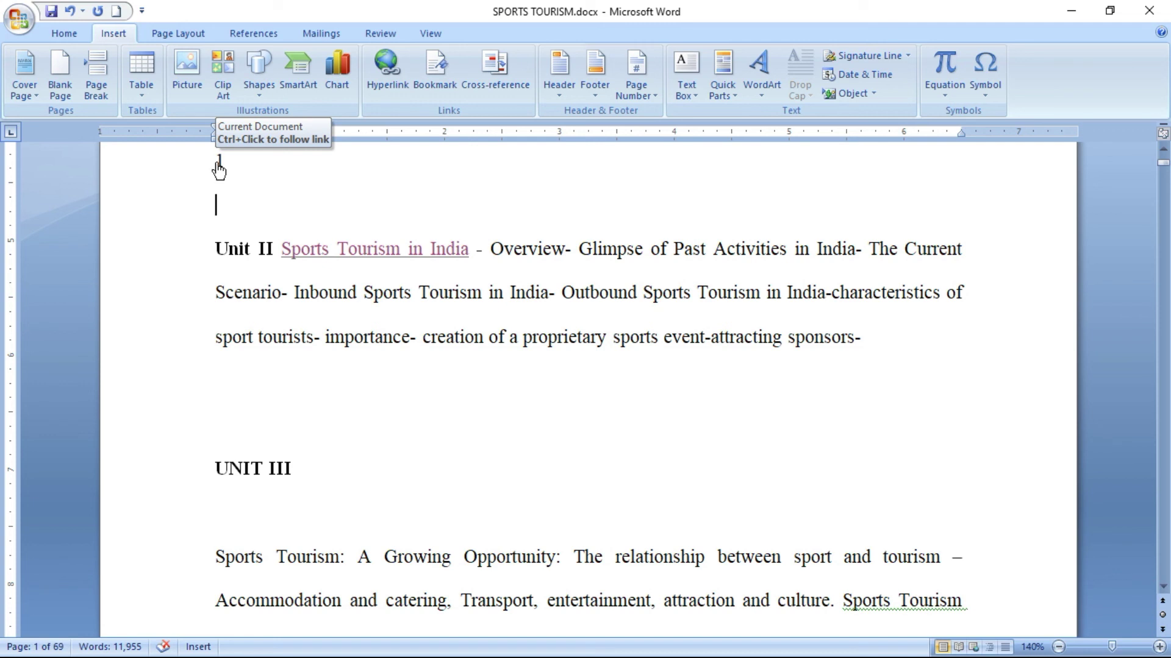
{"action": "left_click", "coordinate": [218, 163], "text": "ctrl"}
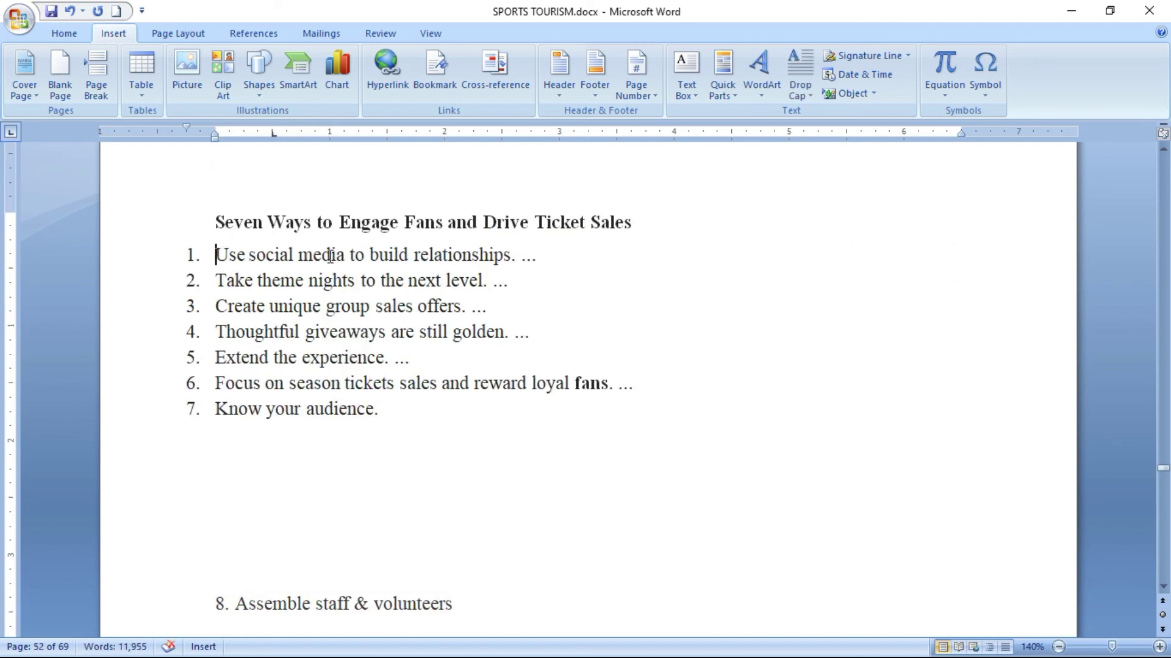
- Insert a paragraph-number cross-reference to "7. Know your audience." below the "Economic Forces That Drive Sport Tourism" heading and follow its link
{"action": "scroll", "coordinate": [327, 254], "scroll_direction": "up", "scroll_amount": 5}
{"action": "left_click", "coordinate": [1166, 394]}
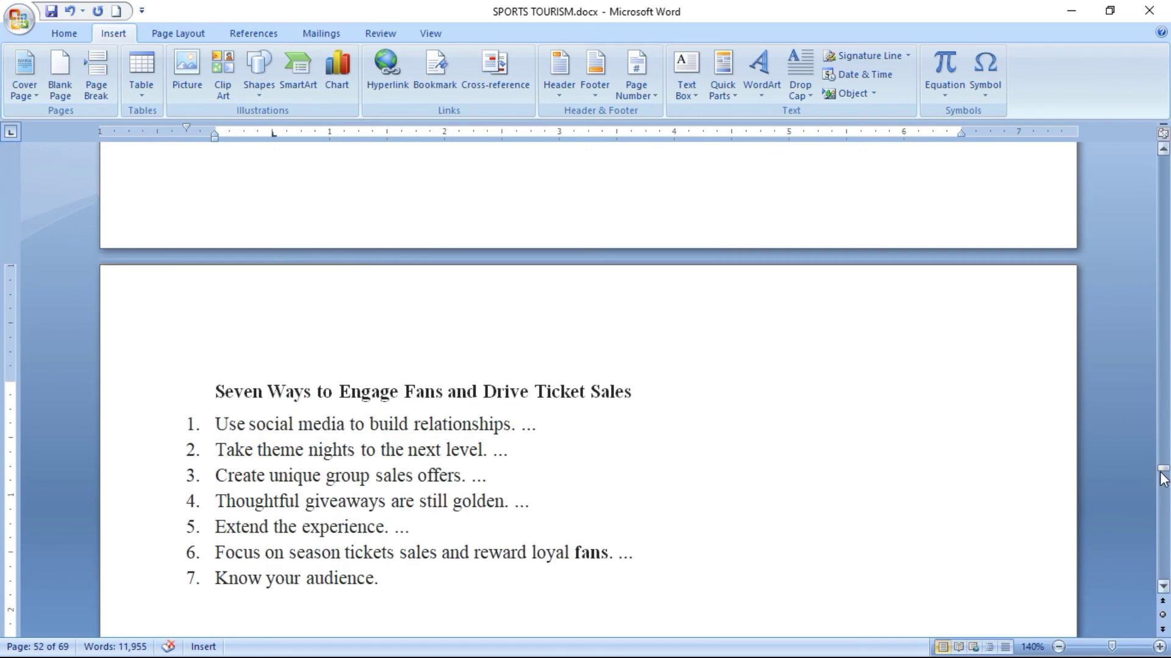
{"action": "left_click_drag", "start_coordinate": [1166, 393], "coordinate": [1165, 190]}
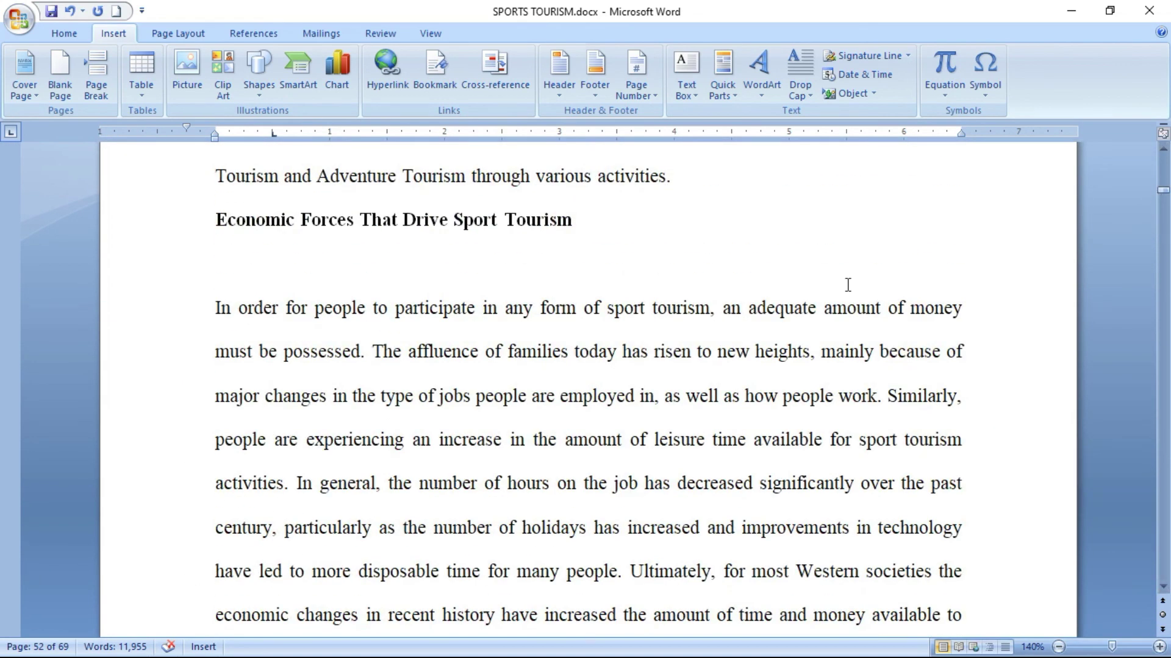
{"action": "left_click", "coordinate": [249, 259]}
{"action": "left_click", "coordinate": [494, 85]}
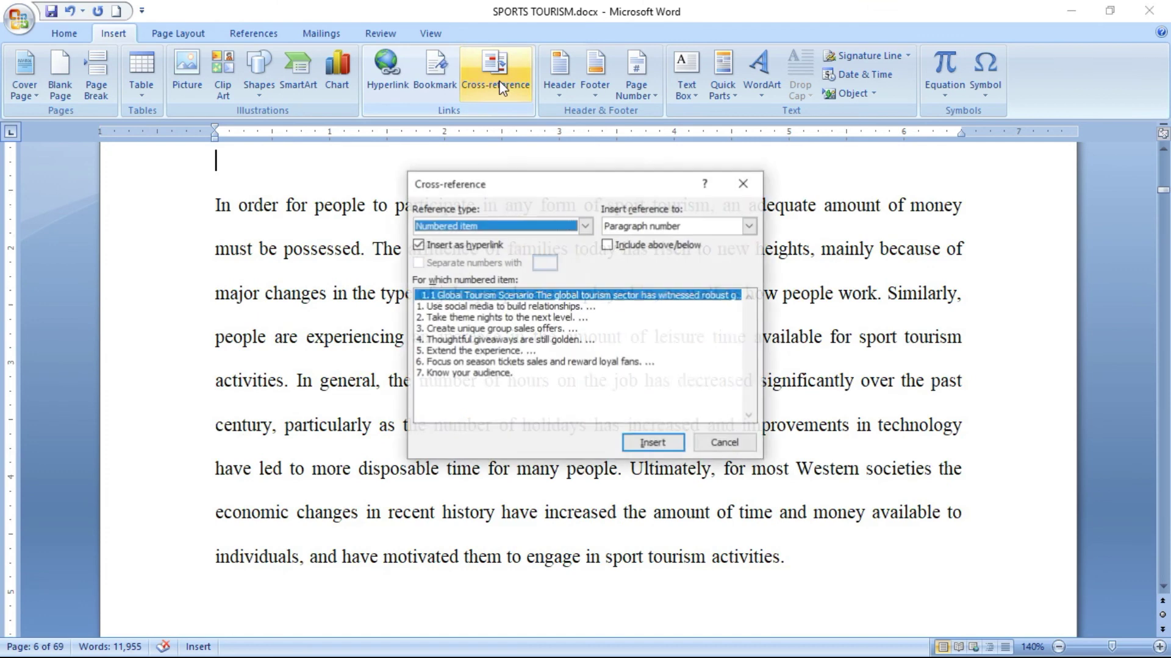
{"action": "left_click", "coordinate": [479, 373]}
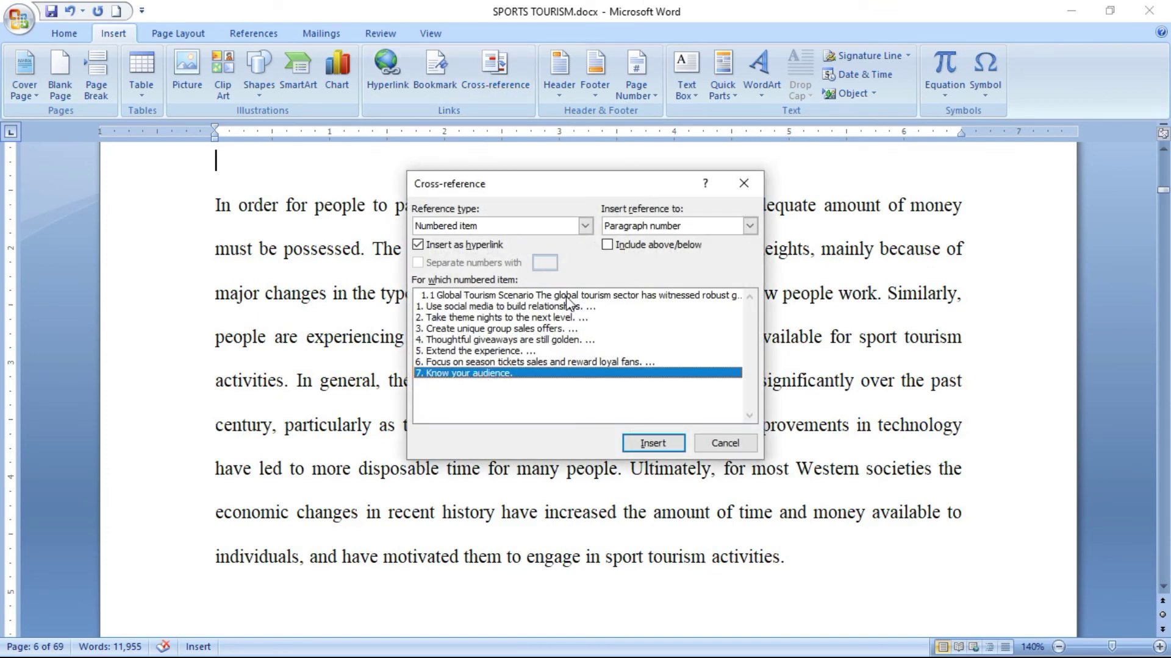
{"action": "left_click", "coordinate": [651, 444]}
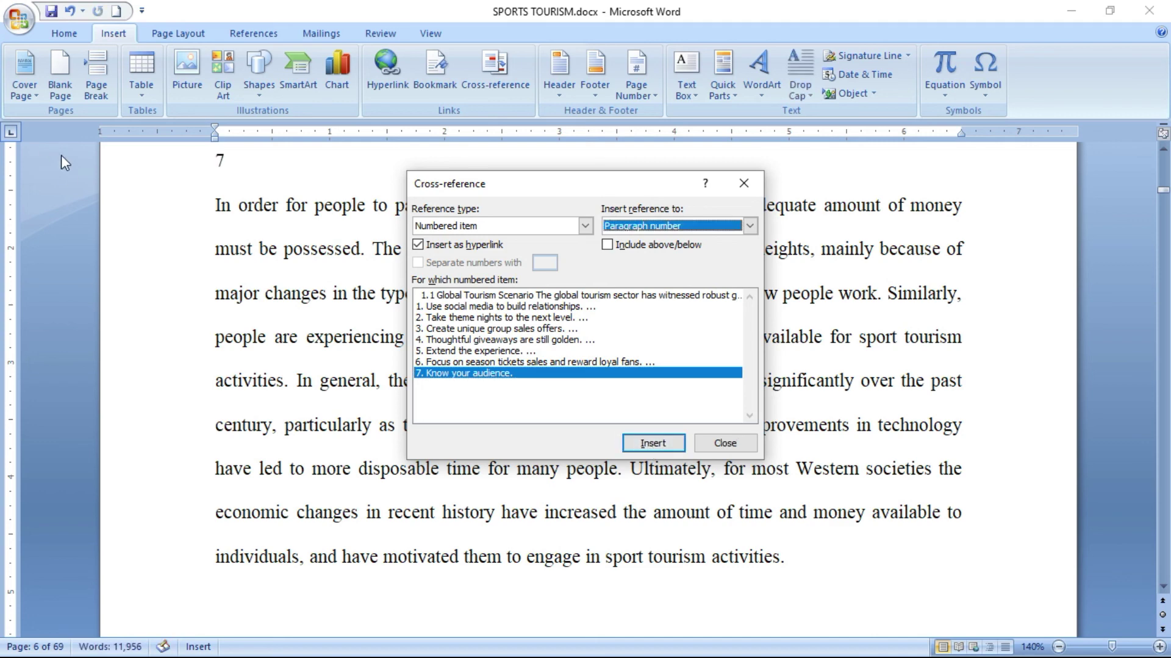
{"action": "left_click", "coordinate": [724, 443]}
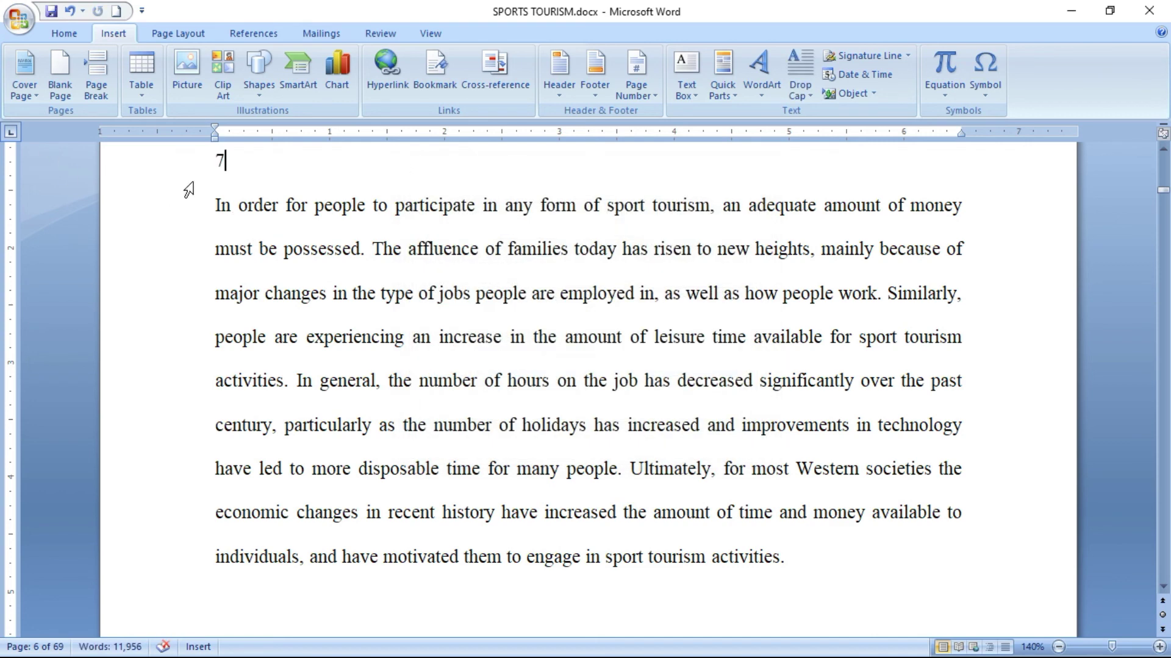
{"action": "left_click", "coordinate": [220, 163], "text": "ctrl"}
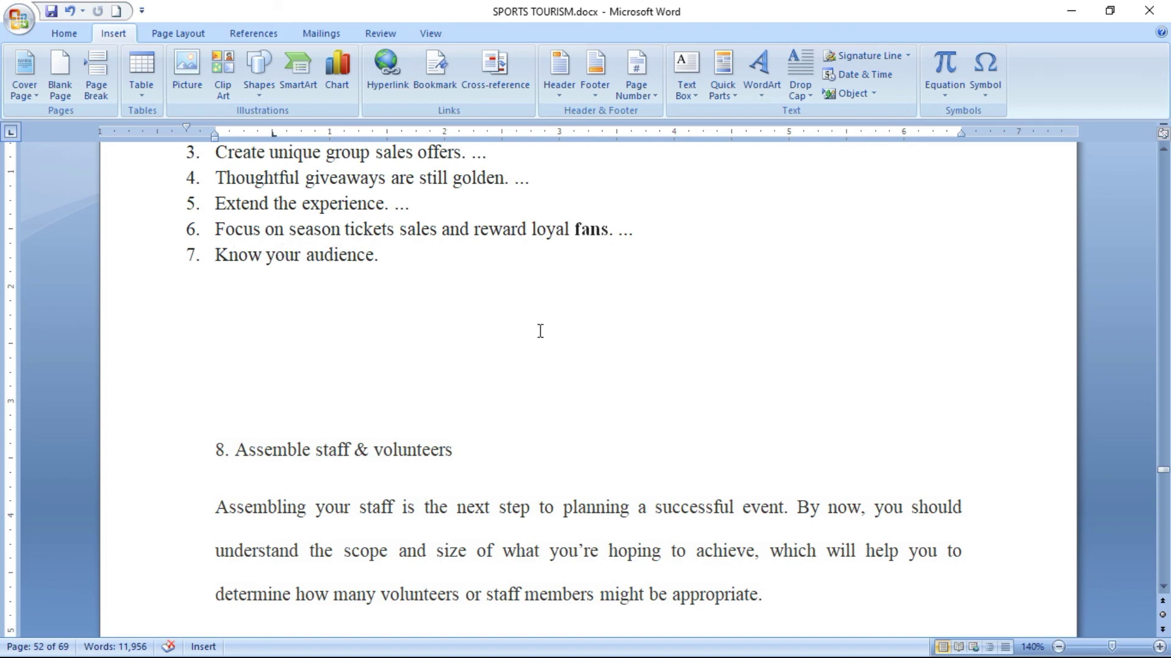
- Examine the available cross-reference types and reference formats, including Page number, for the empty line above "7. Health and Safety" without inserting one
{"action": "scroll", "coordinate": [515, 346], "scroll_direction": "up", "scroll_amount": 15}
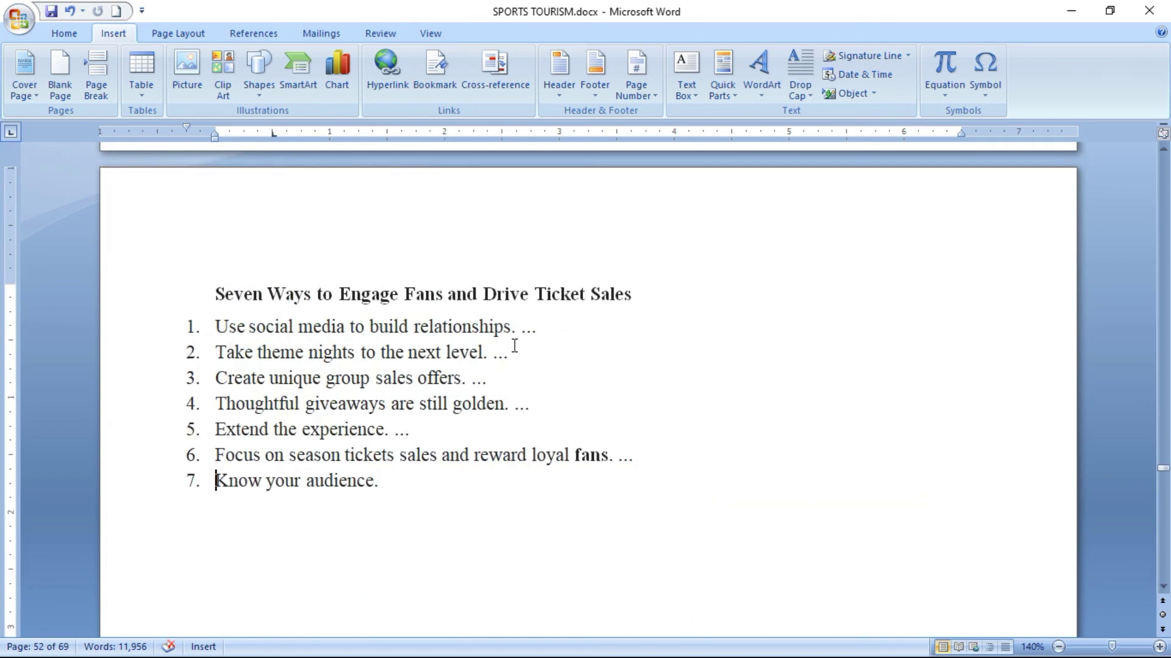
{"action": "scroll", "coordinate": [515, 346], "scroll_direction": "up", "scroll_amount": 5}
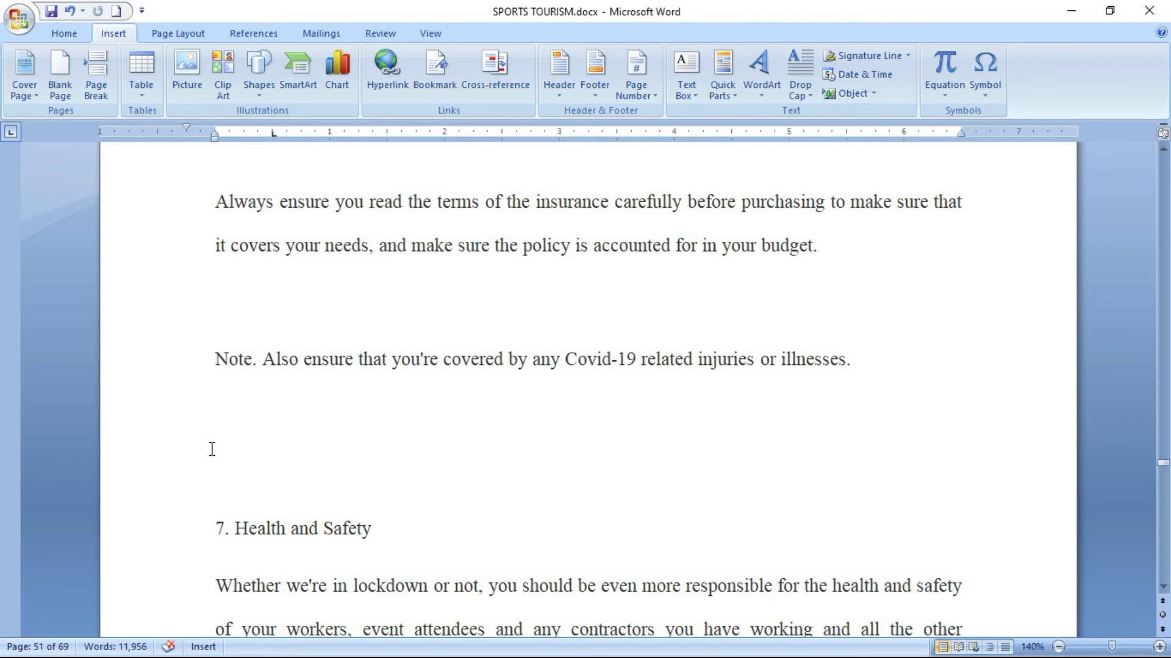
{"action": "left_click", "coordinate": [210, 450]}
{"action": "left_click", "coordinate": [522, 97]}
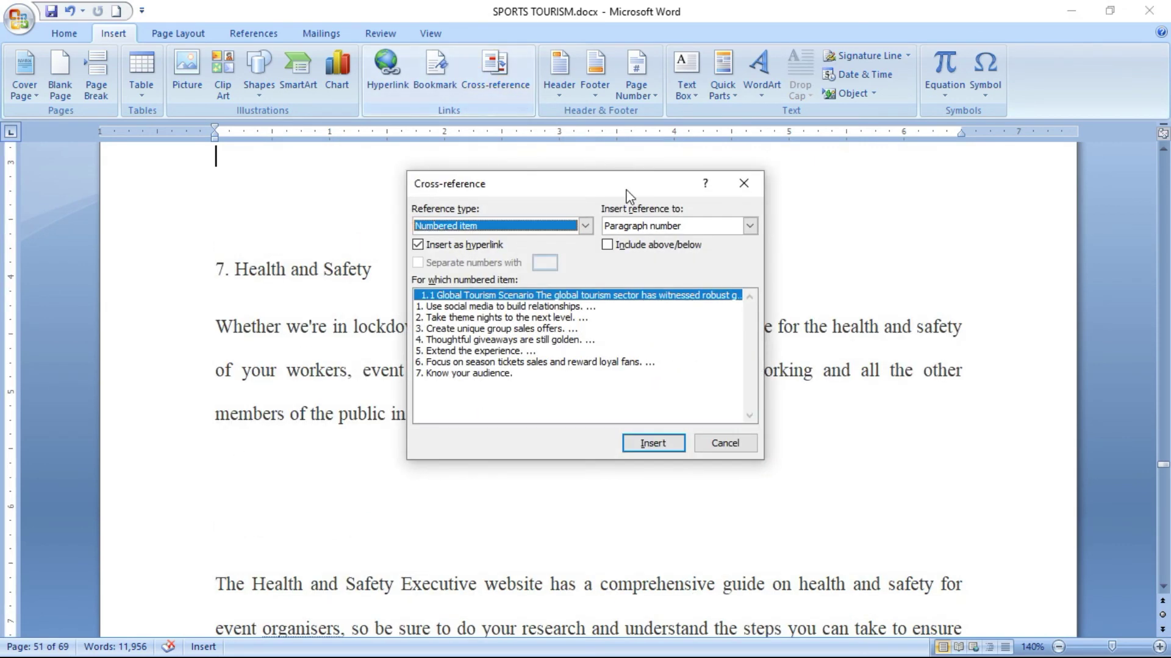
{"action": "left_click", "coordinate": [586, 226]}
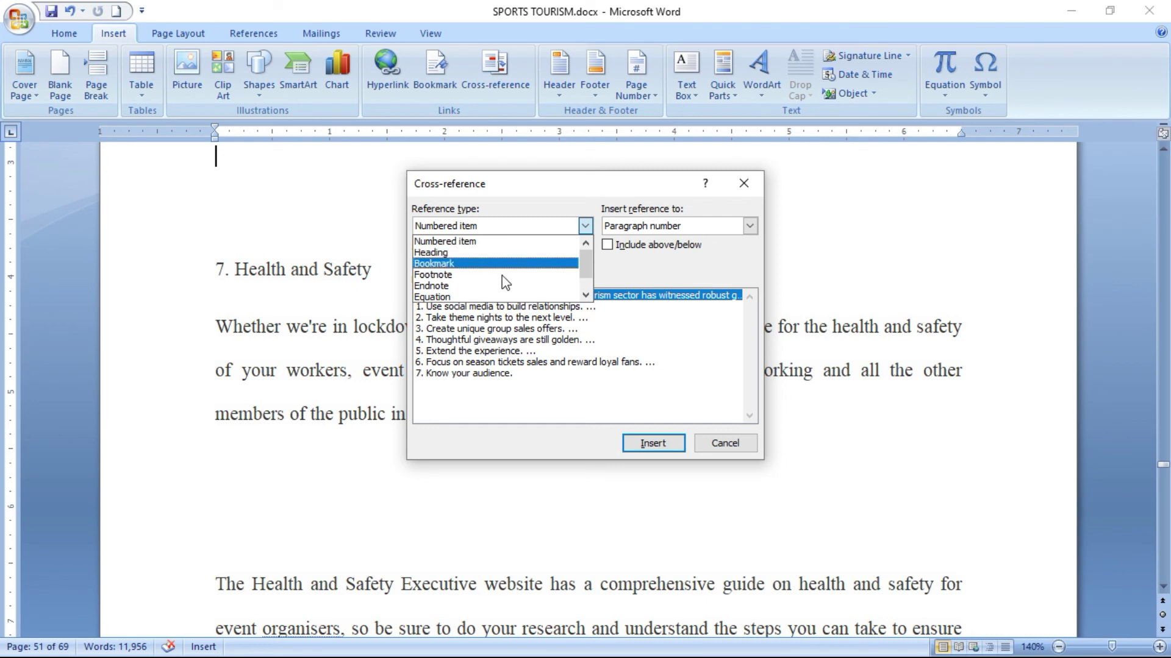
{"action": "left_click", "coordinate": [647, 227]}
{"action": "left_click", "coordinate": [648, 227]}
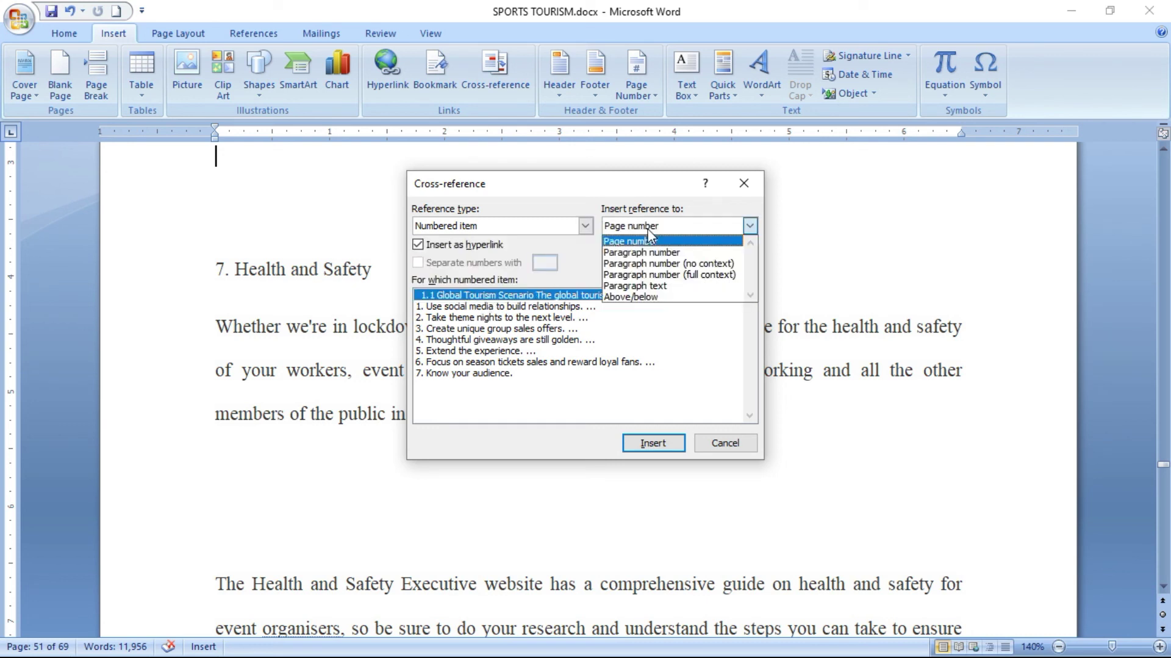
{"action": "left_click", "coordinate": [647, 238]}
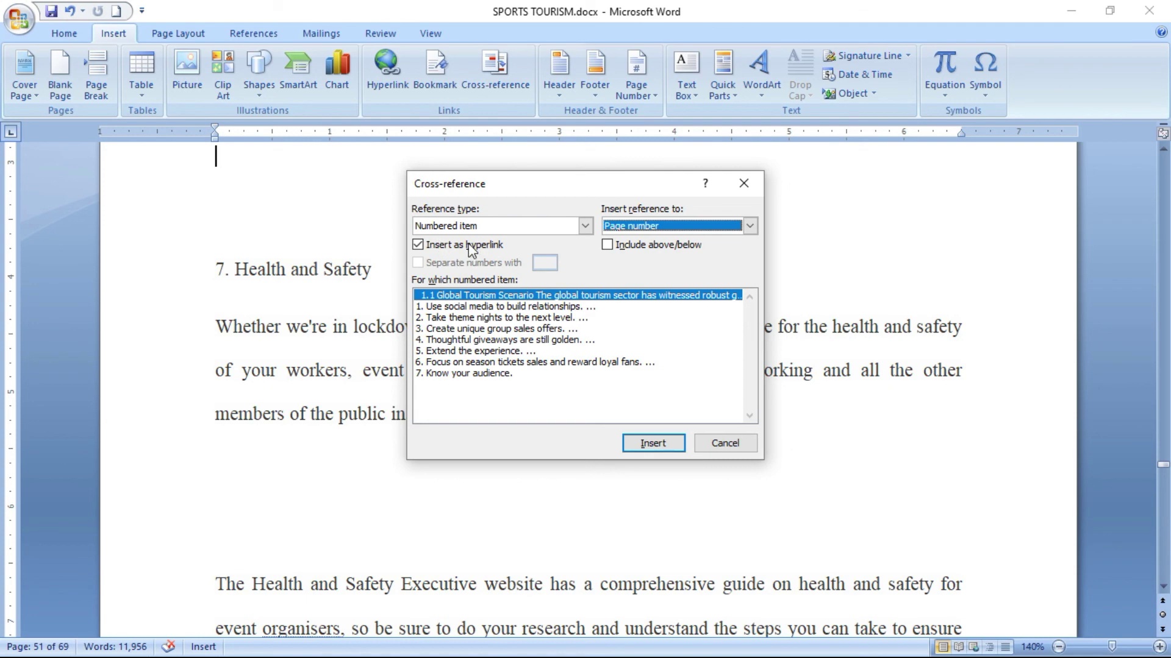
{"action": "left_click", "coordinate": [744, 440]}
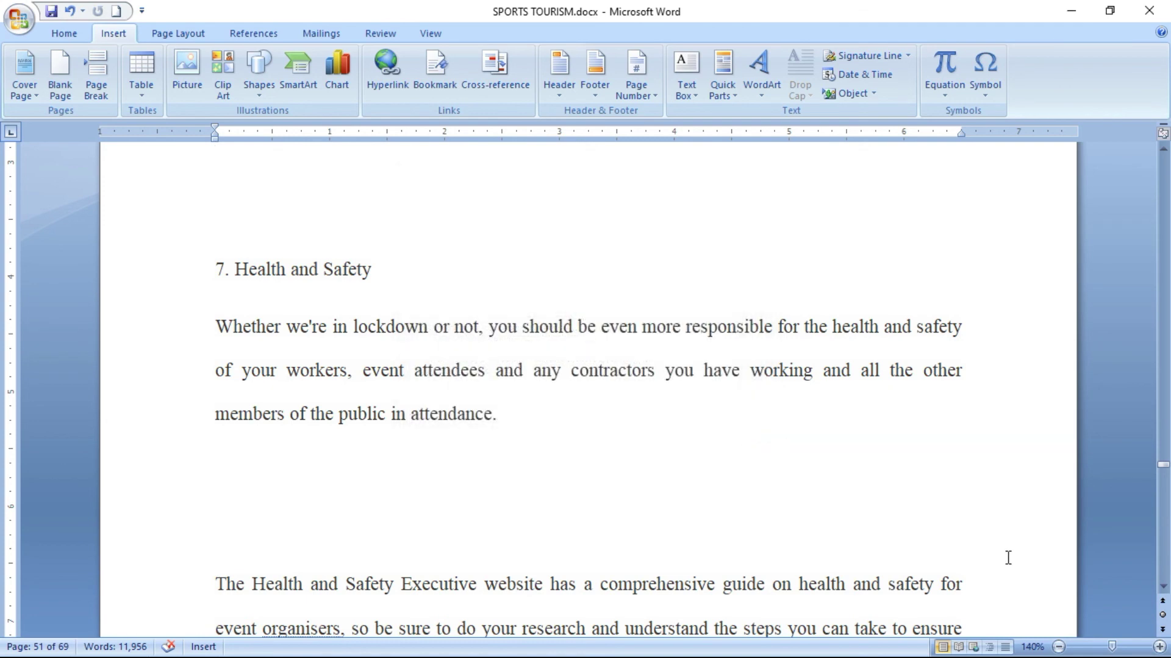